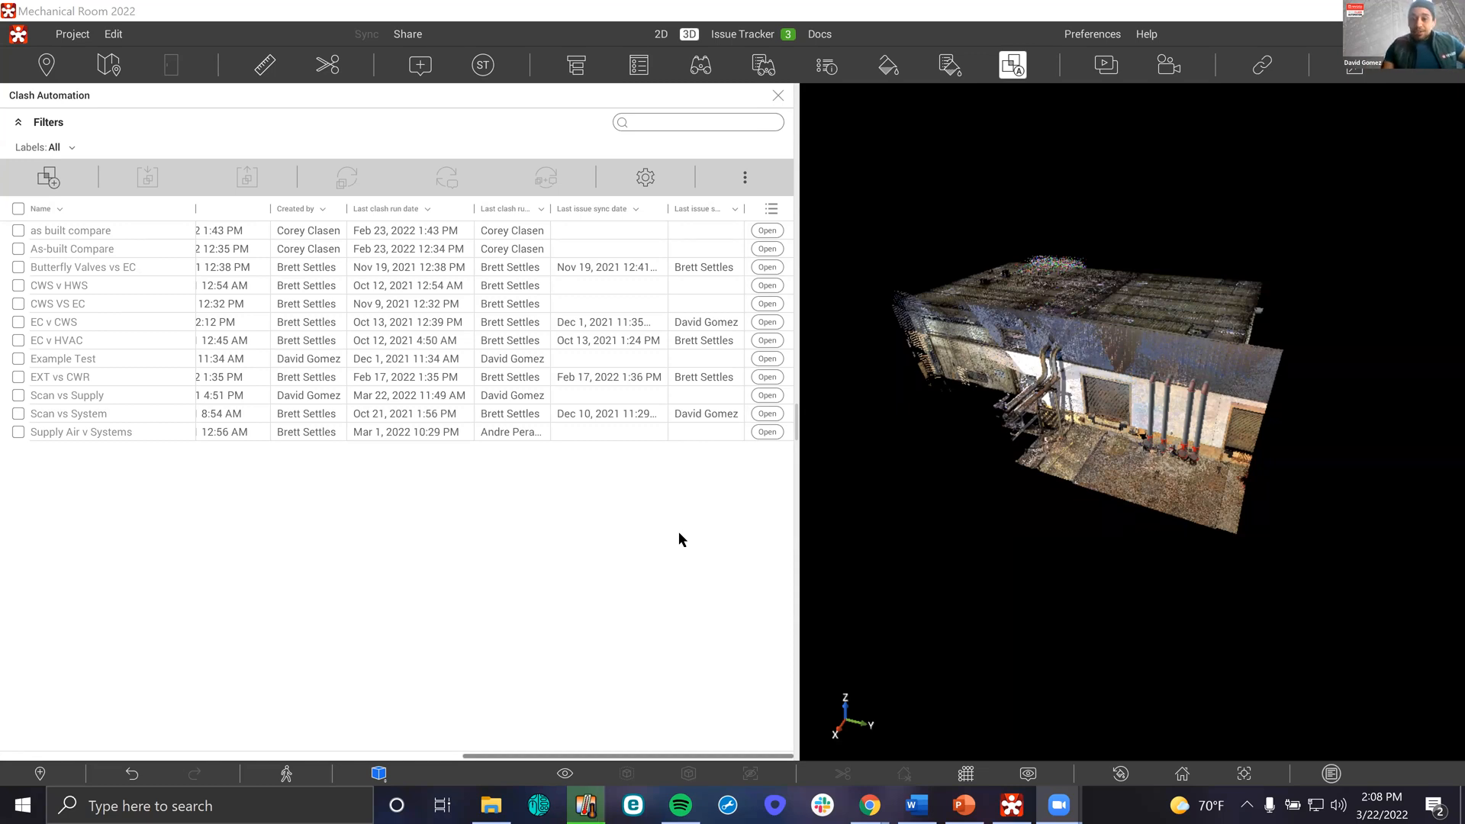
right_click(679, 532)
left_click(569, 470)
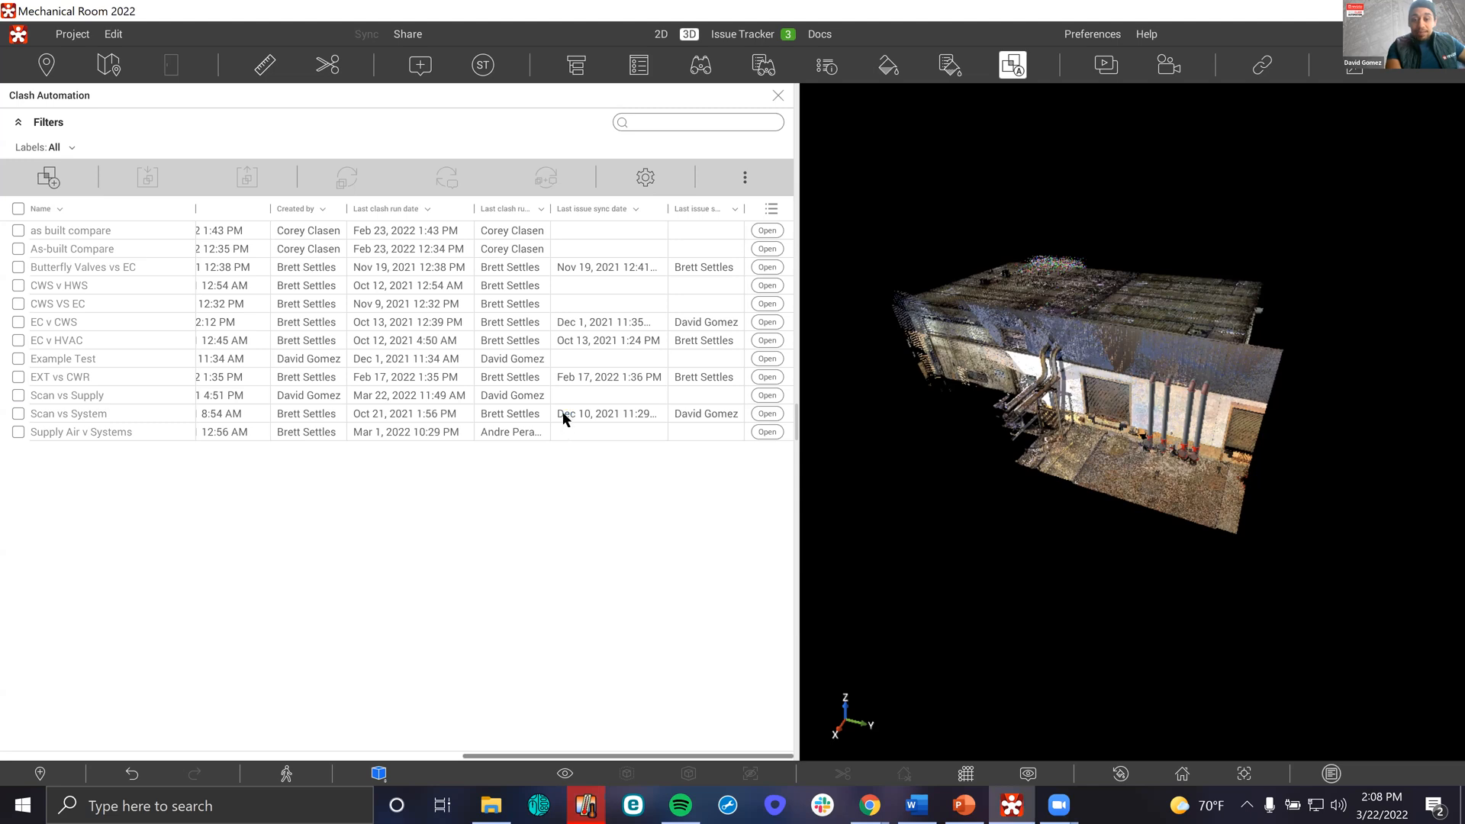
left_click(565, 414)
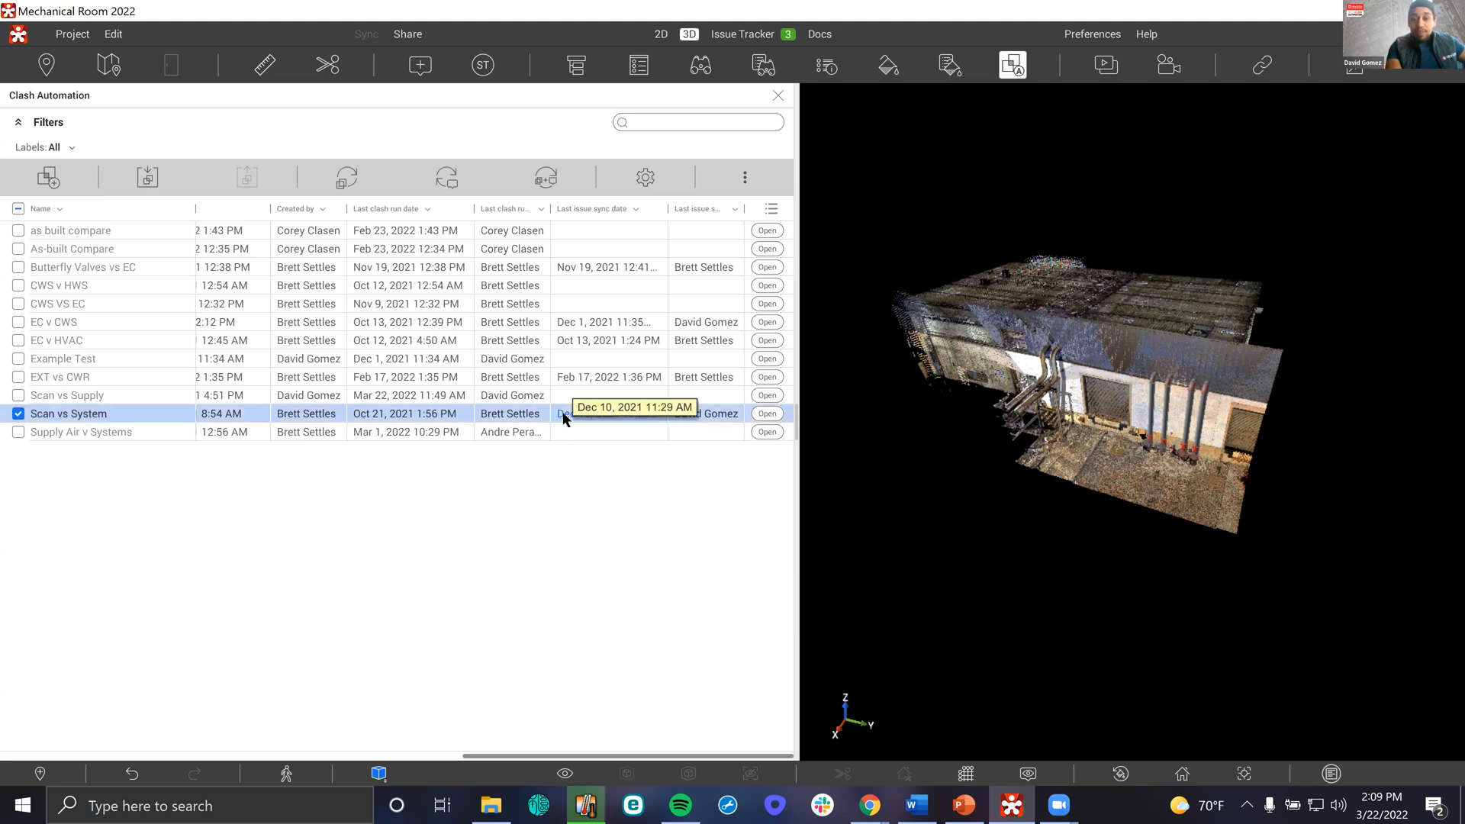
double_click(564, 414)
left_click(42, 122)
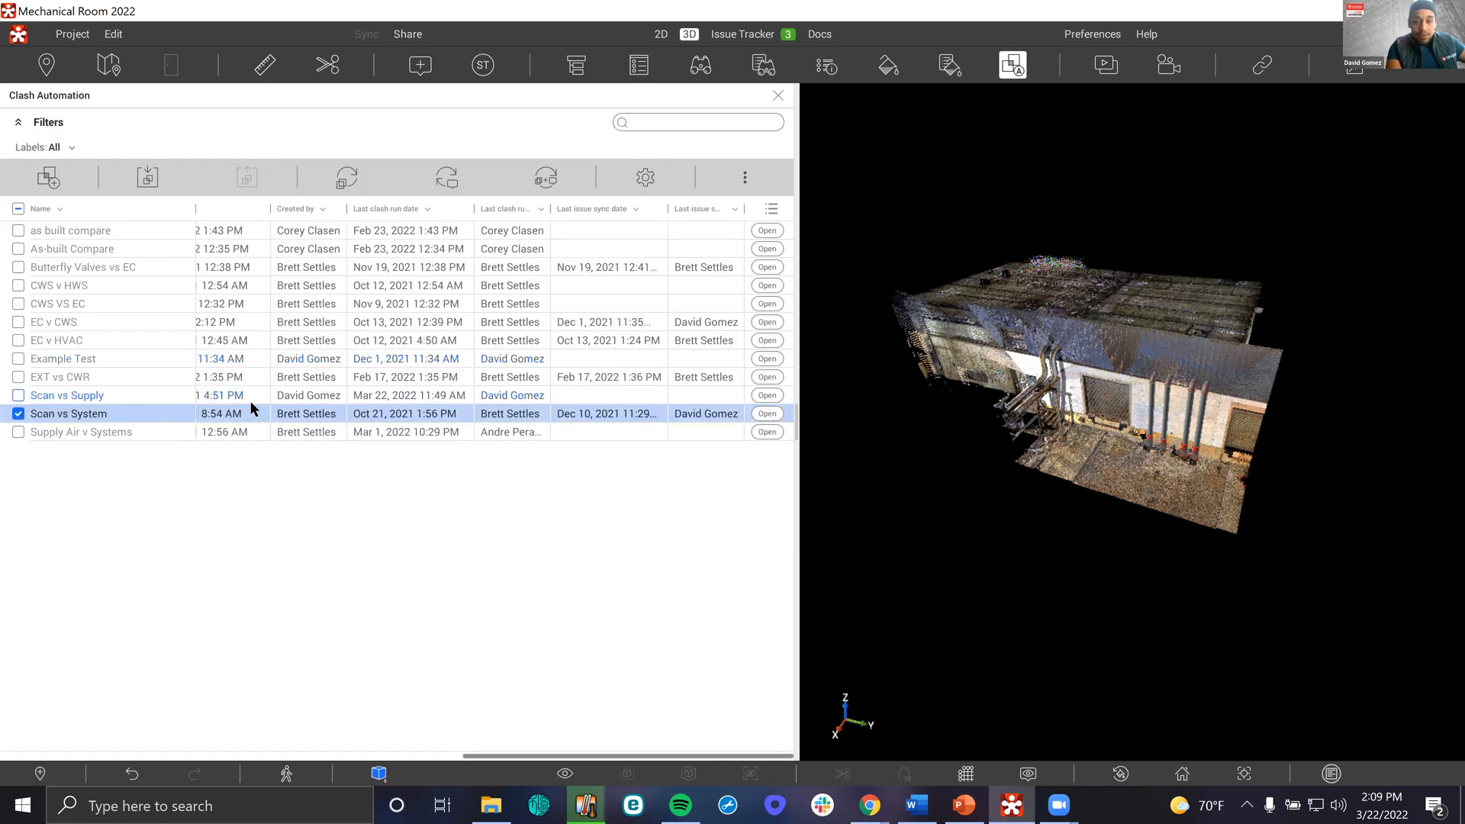
Open the Scan vs Supply clash test and select all three of its clashes to view them in the 3D model
left_click(500, 396)
double_click(500, 396)
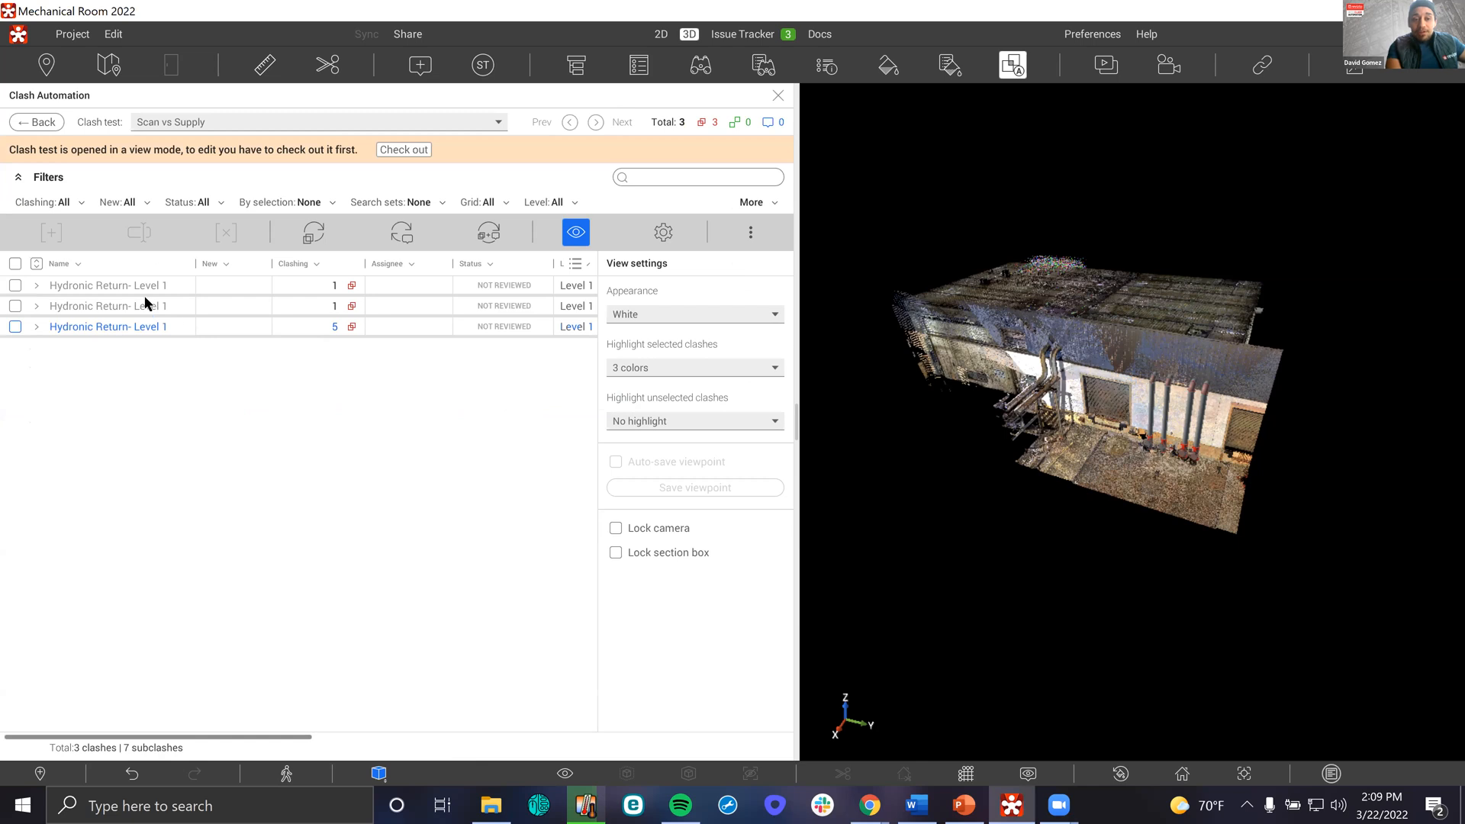
left_click(16, 264)
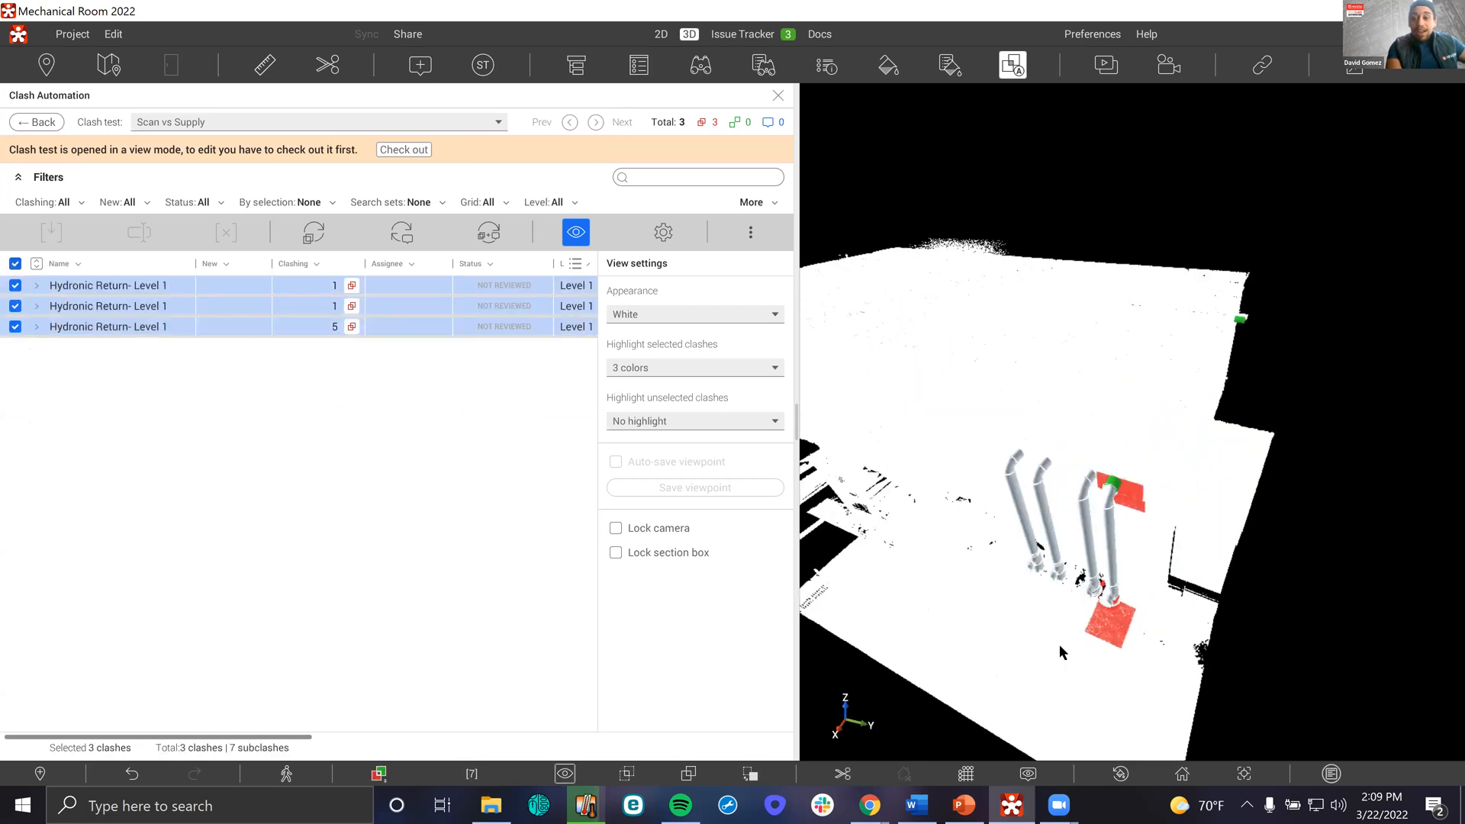
scroll(1070, 528, "up", 4)
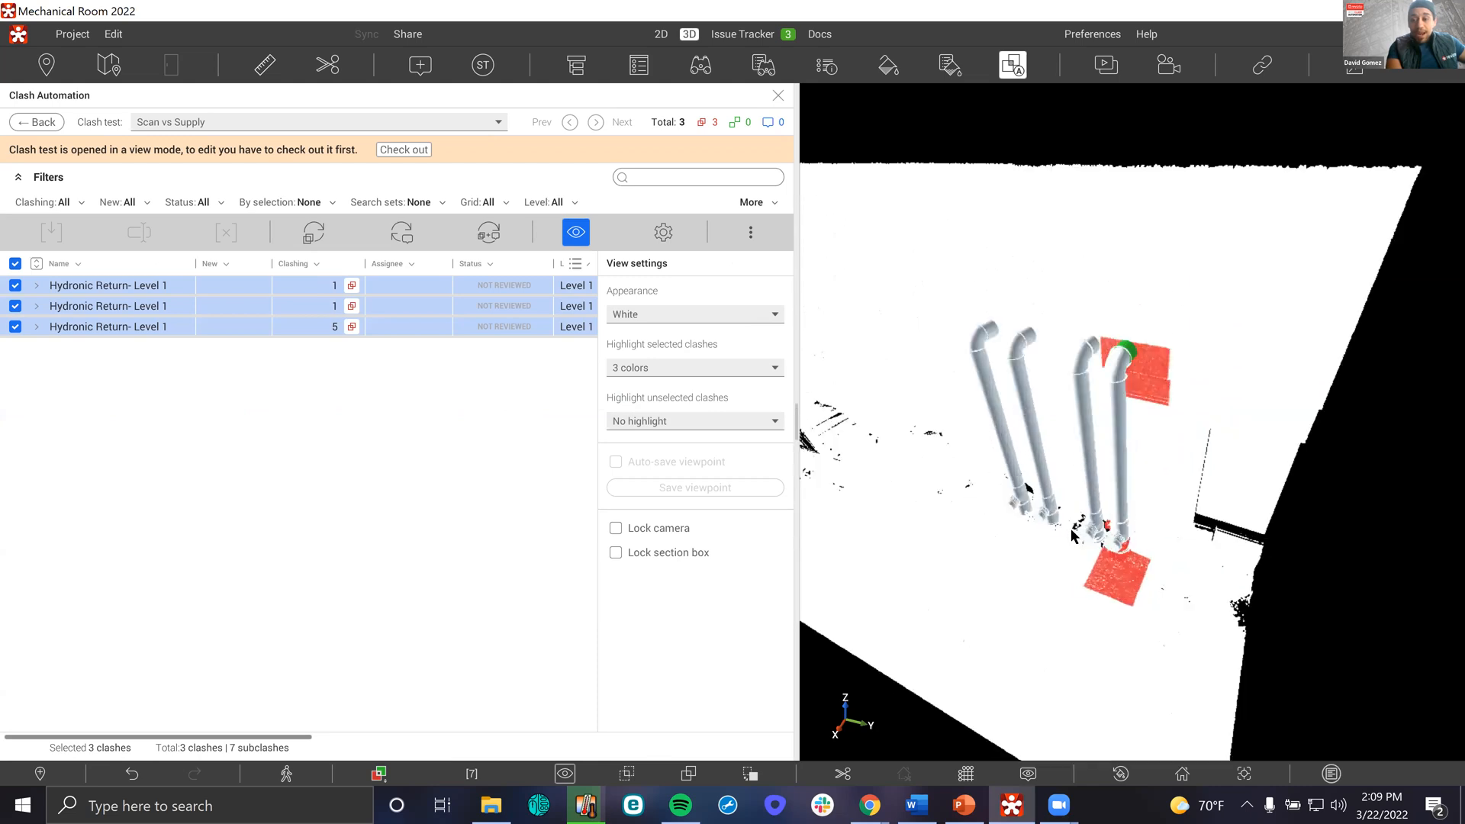
scroll(1071, 535, "up", 2)
scroll(1070, 535, "up", 2)
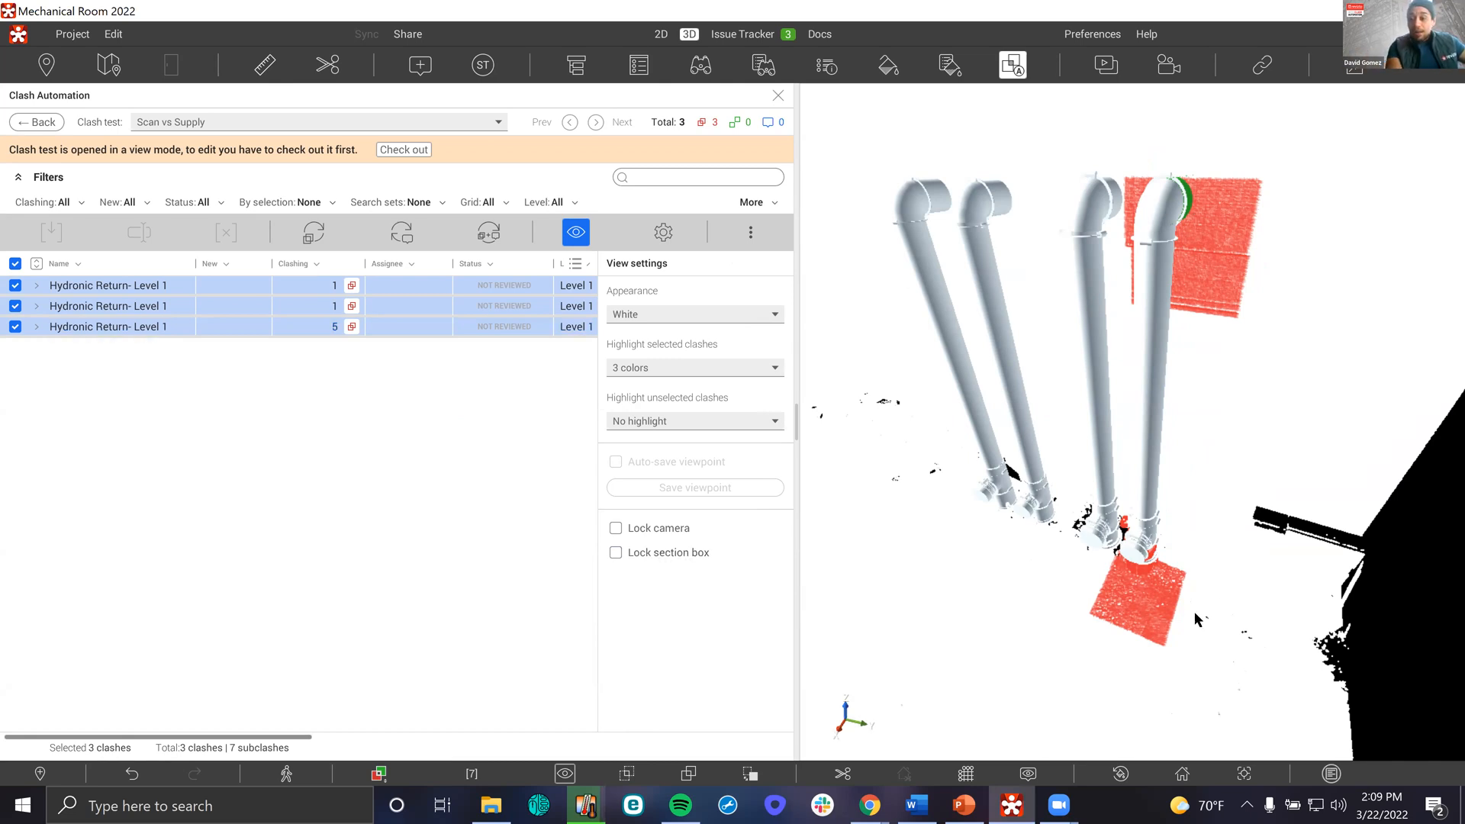
Set the clash view appearance to Realistic Materials
left_click(756, 314)
left_click(766, 386)
left_click(681, 313)
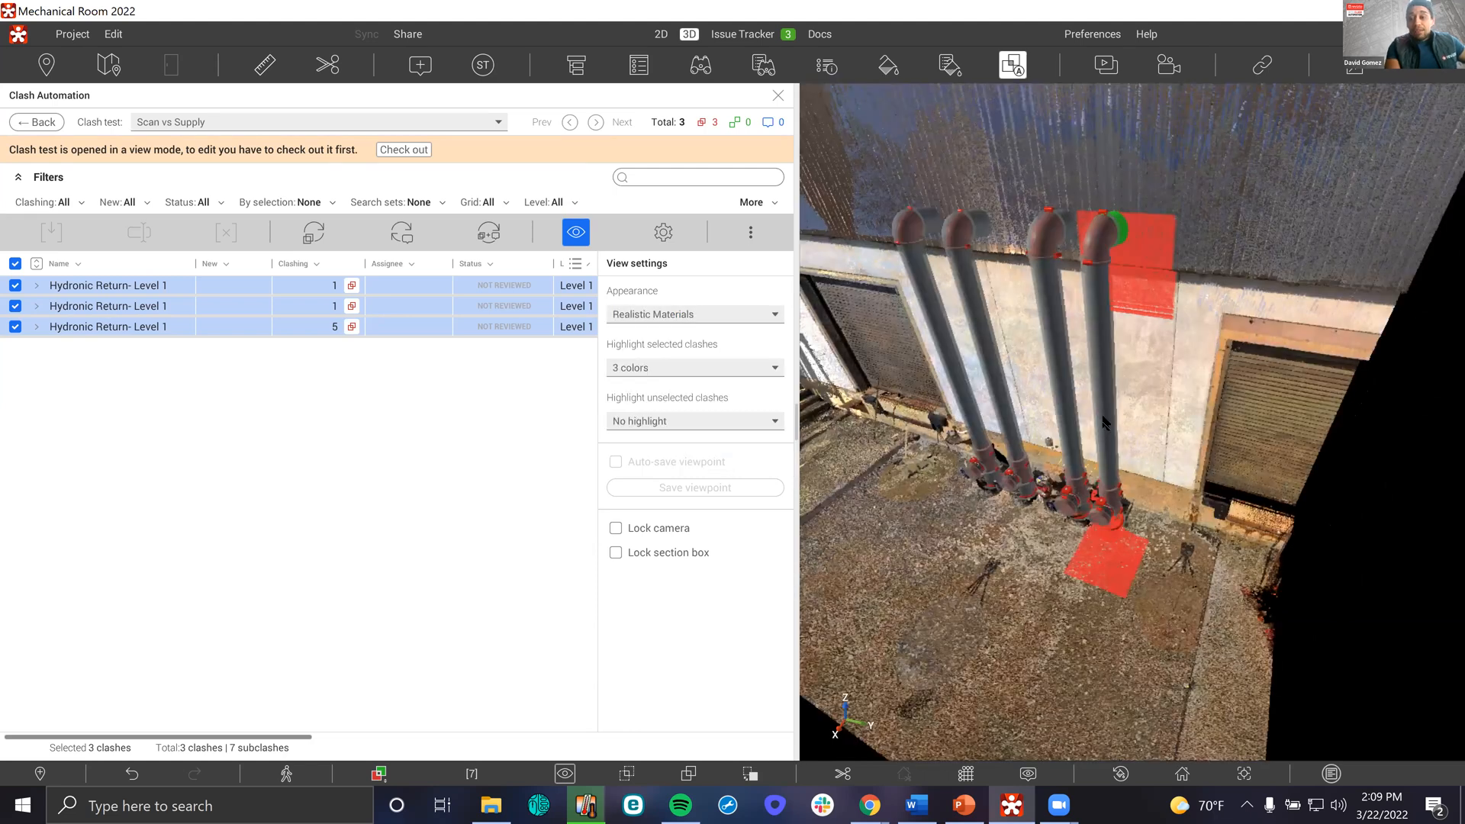
mouse_move(1104, 422)
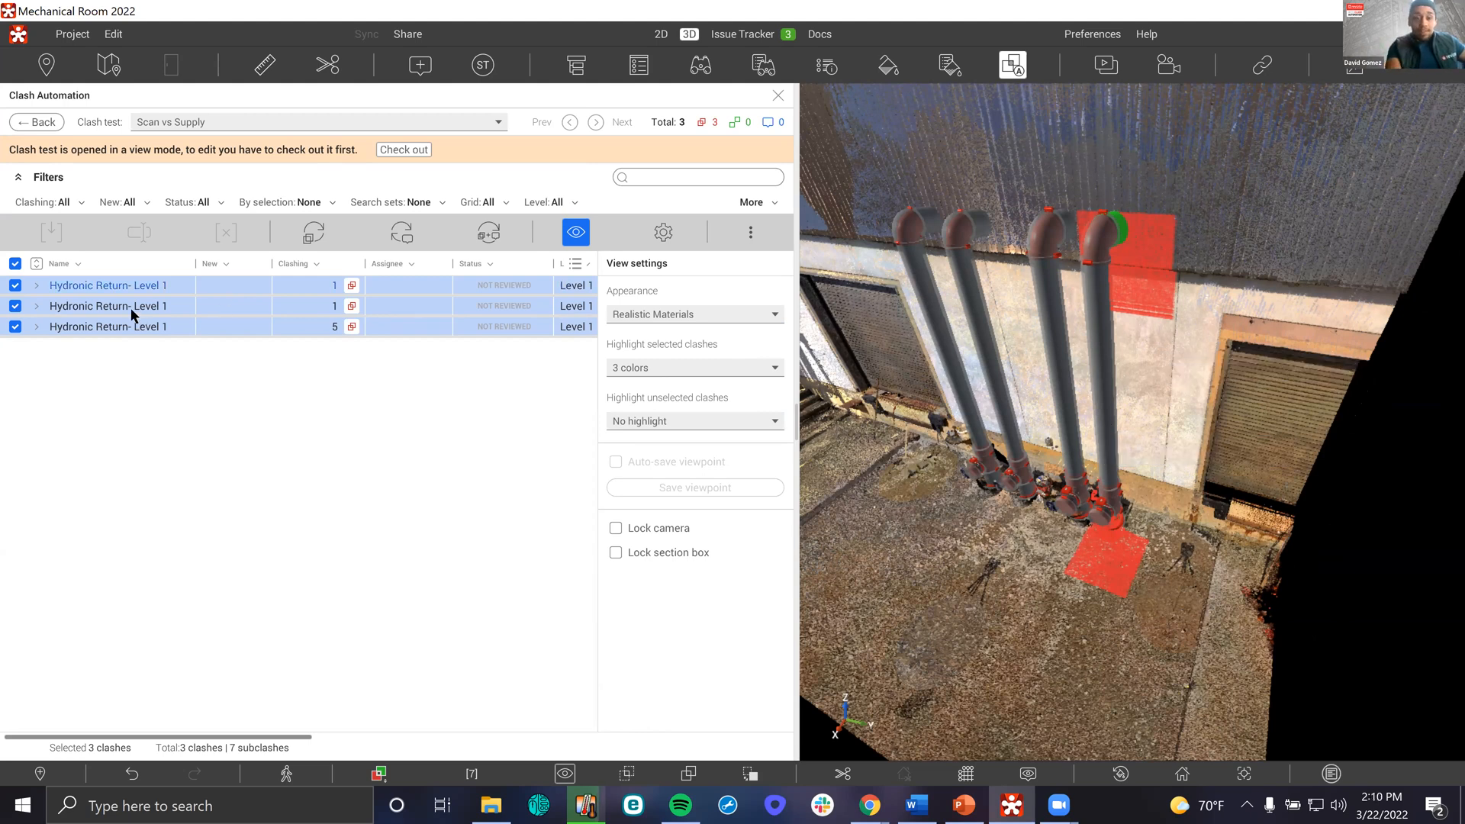
Display only the first Hydronic Return clash and set the clash view appearance to White
left_click(130, 285)
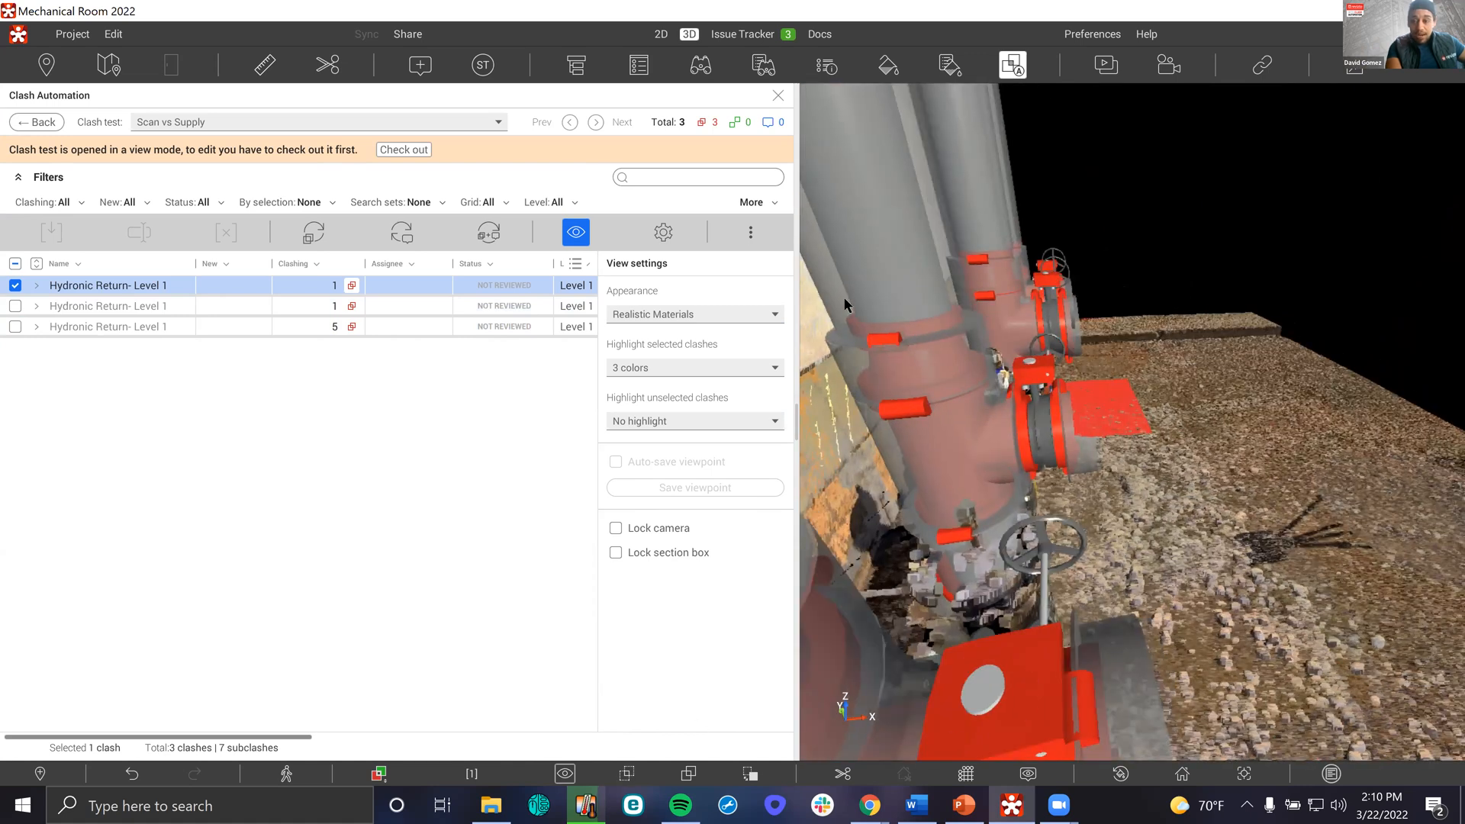
left_click(749, 315)
left_click(697, 370)
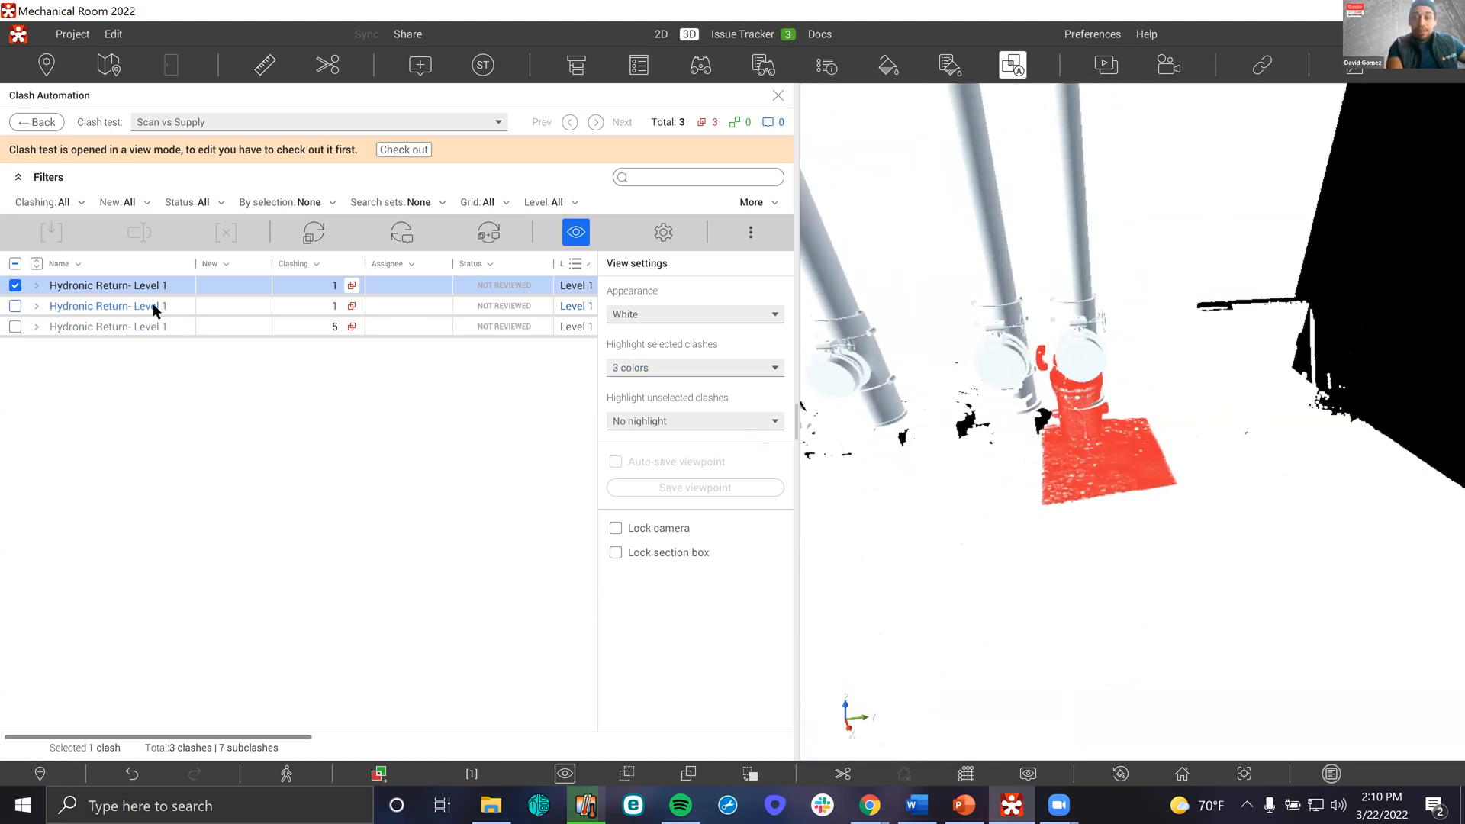
Select the second Hydronic Return clash and examine its highlighted pipe and scan area up close in the 3D model
left_click(122, 306)
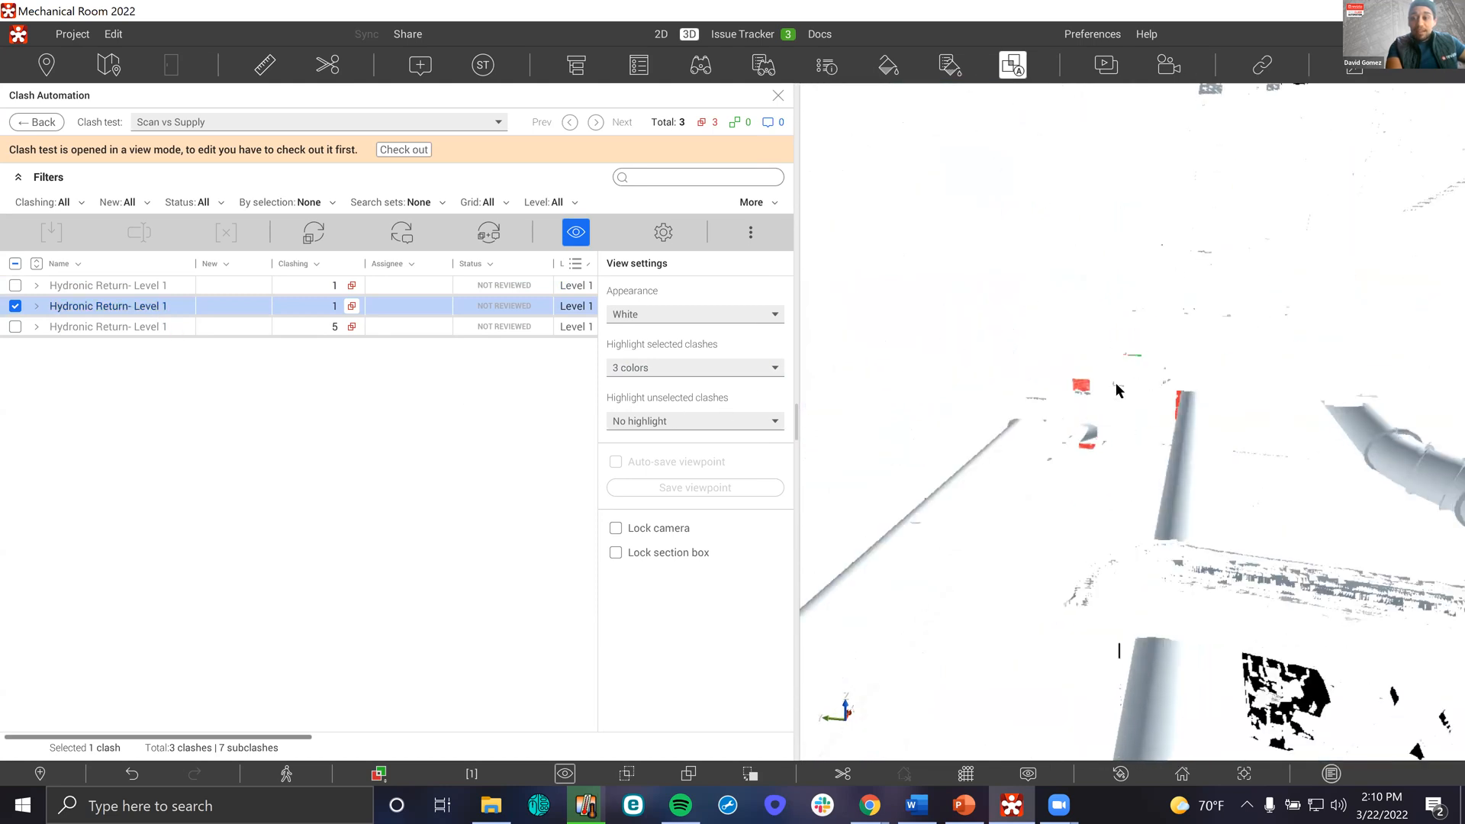
scroll(1115, 383, "up", 3)
middle_click_drag(1117, 372, 1092, 483)
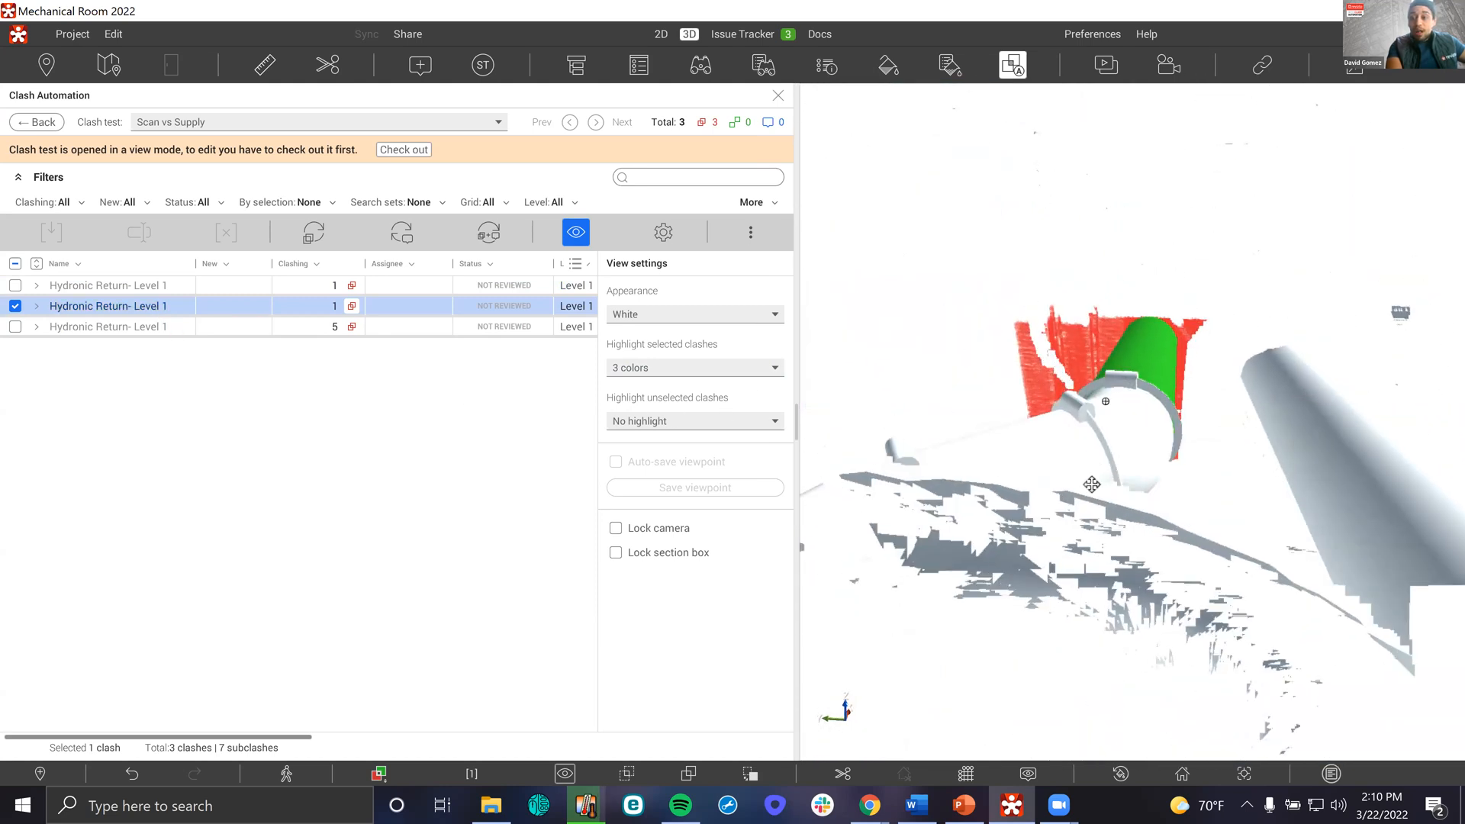
mouse_move(1091, 484)
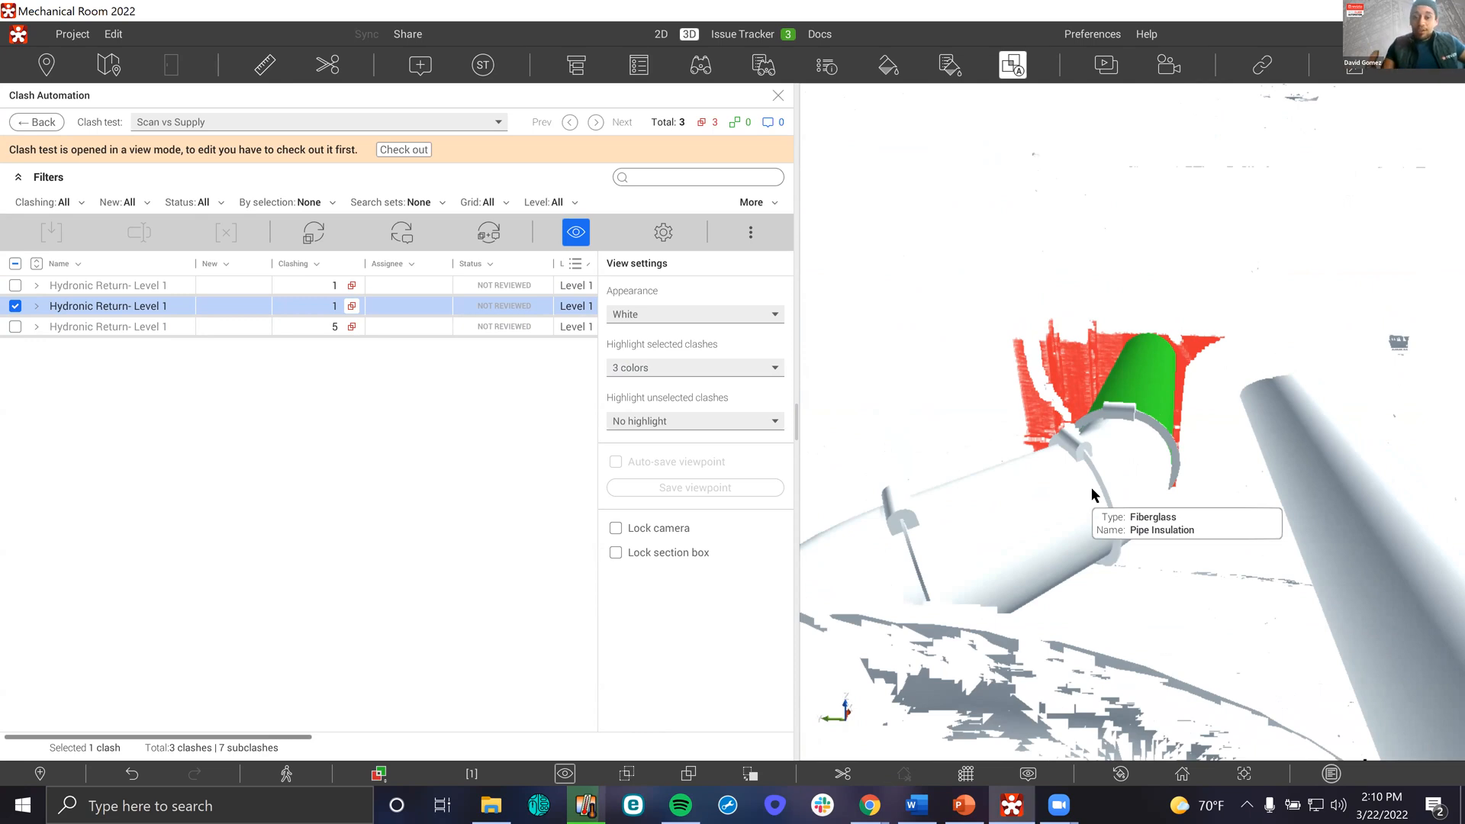
Select the third Hydronic Return clash and examine where its highlighted pipe runs through the scanned elements from several angles
left_click(154, 326)
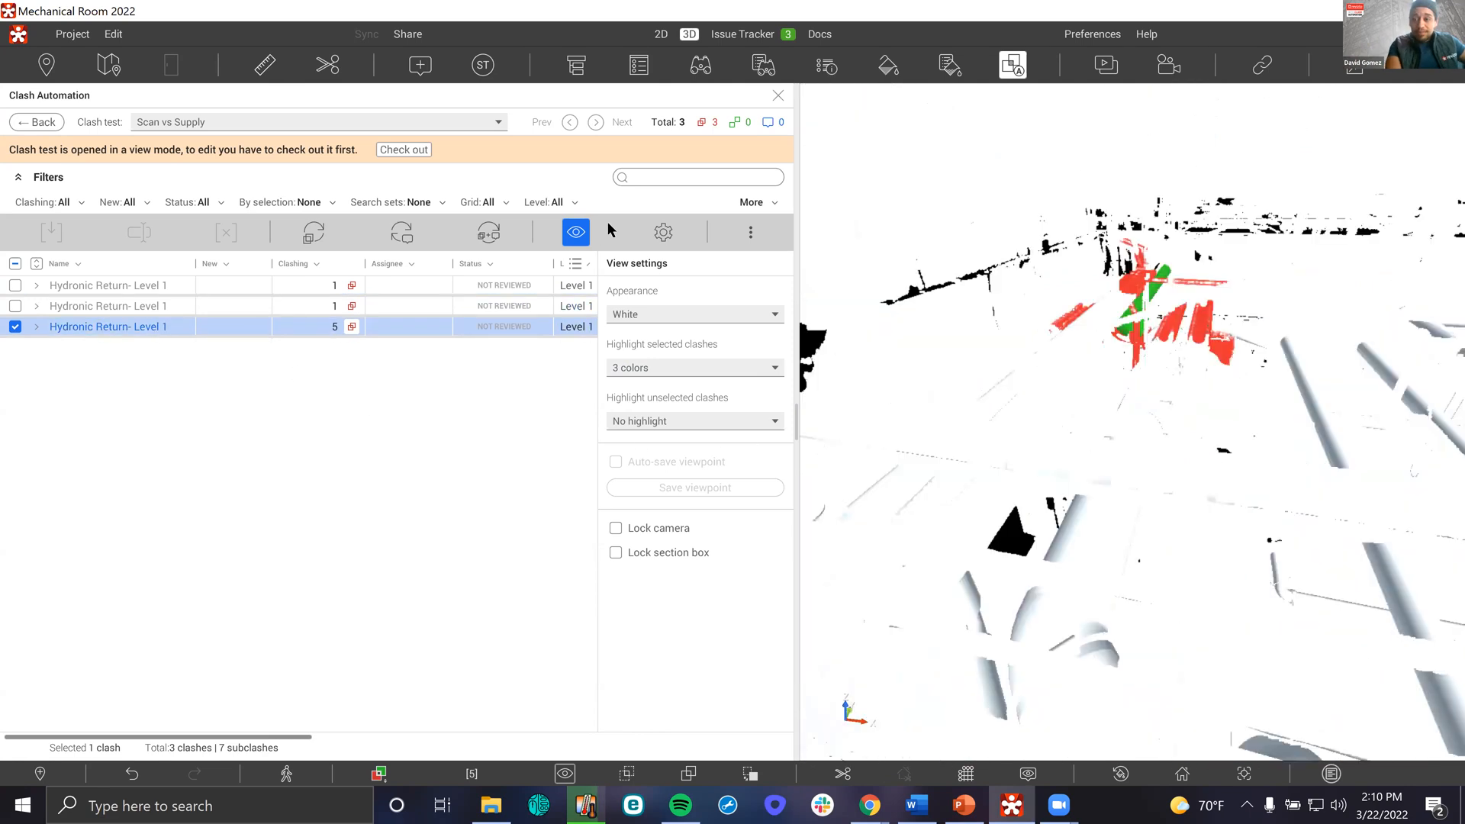
scroll(1033, 283, "up", 3)
left_click_drag(996, 333, 1119, 378)
scroll(1206, 462, "down", 5)
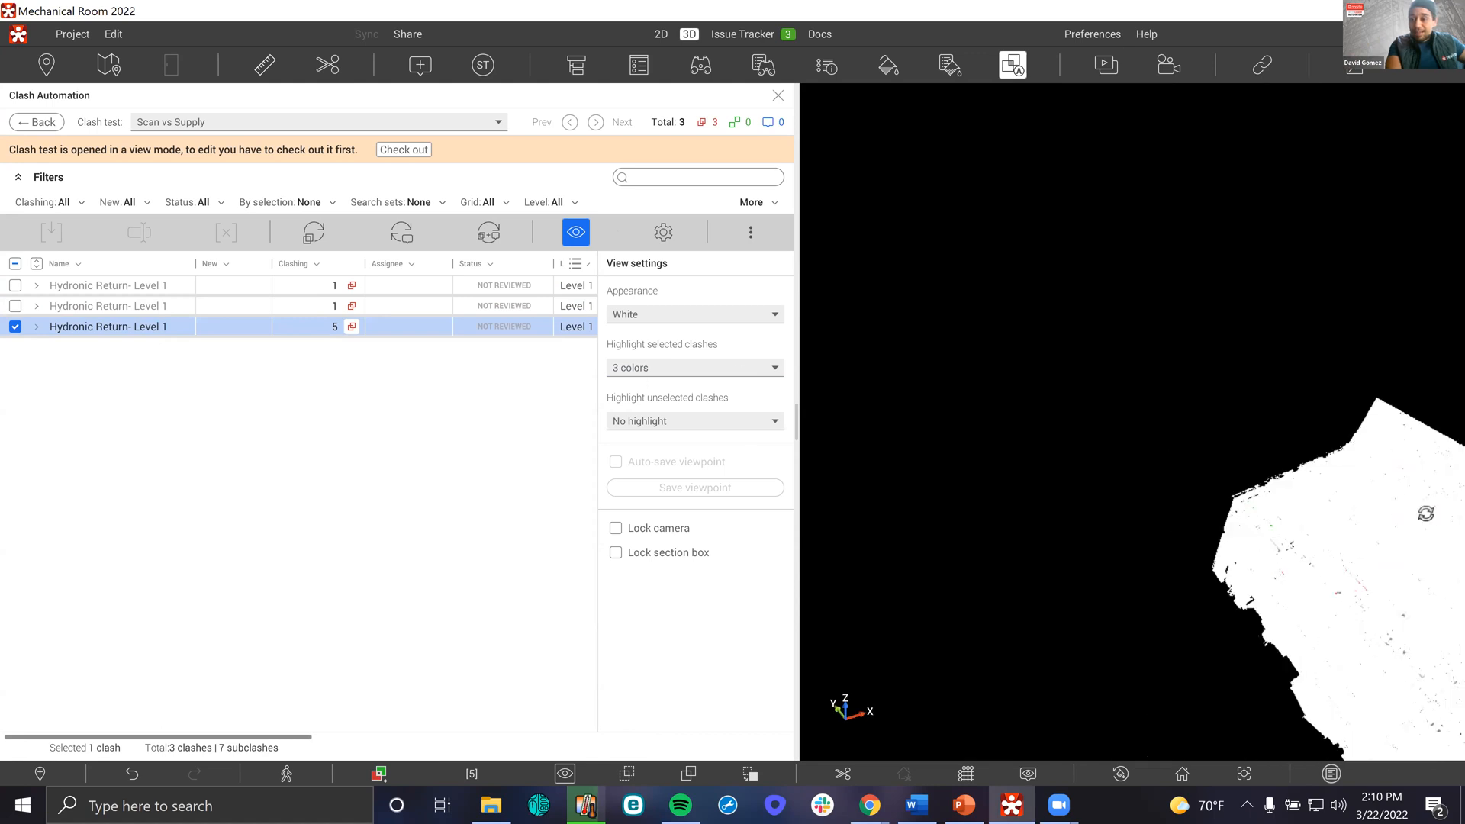
scroll(1311, 545, "up", 5)
scroll(1380, 555, "up", 5)
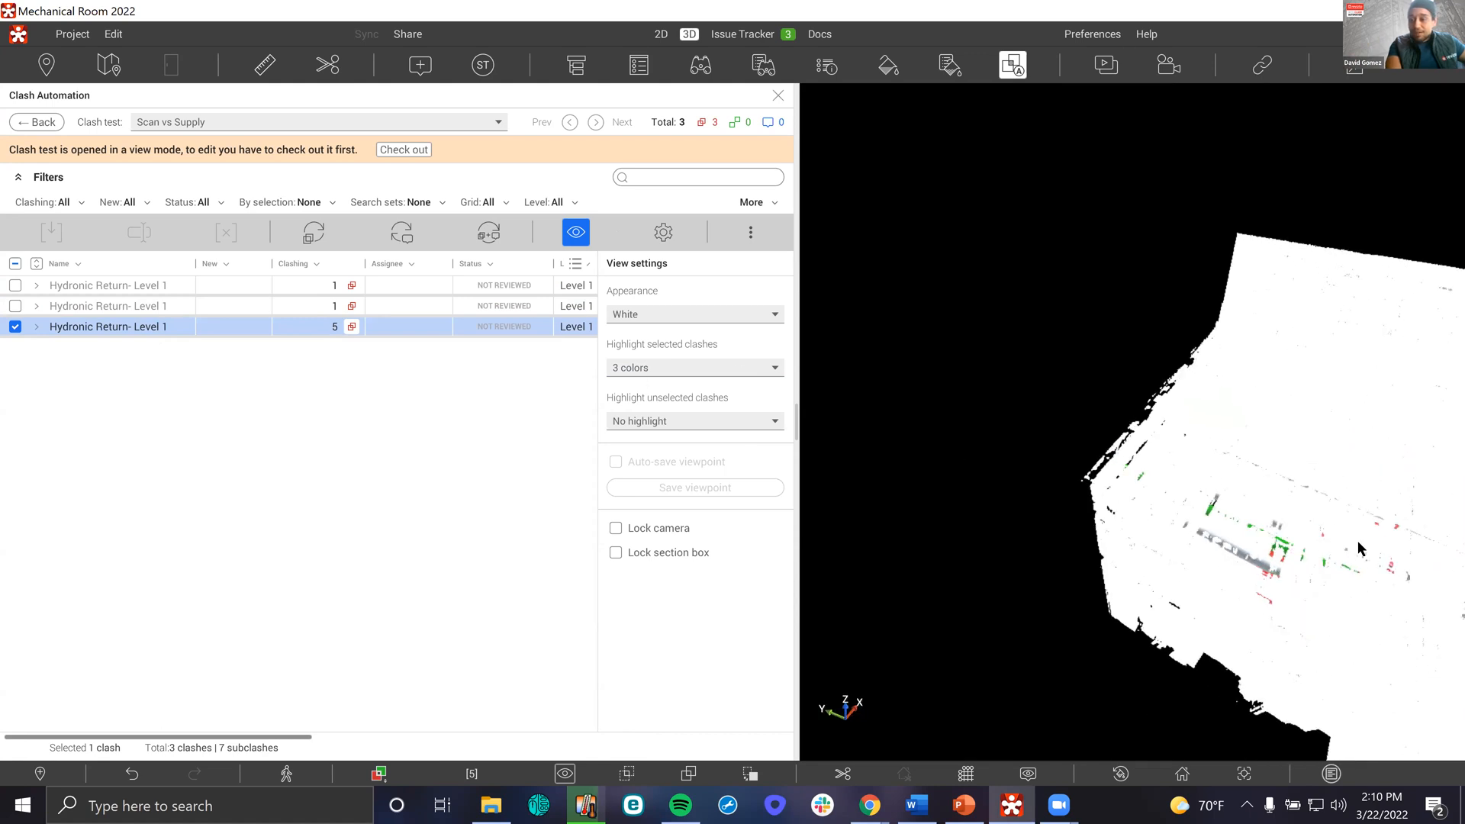
scroll(1380, 554, "up", 5)
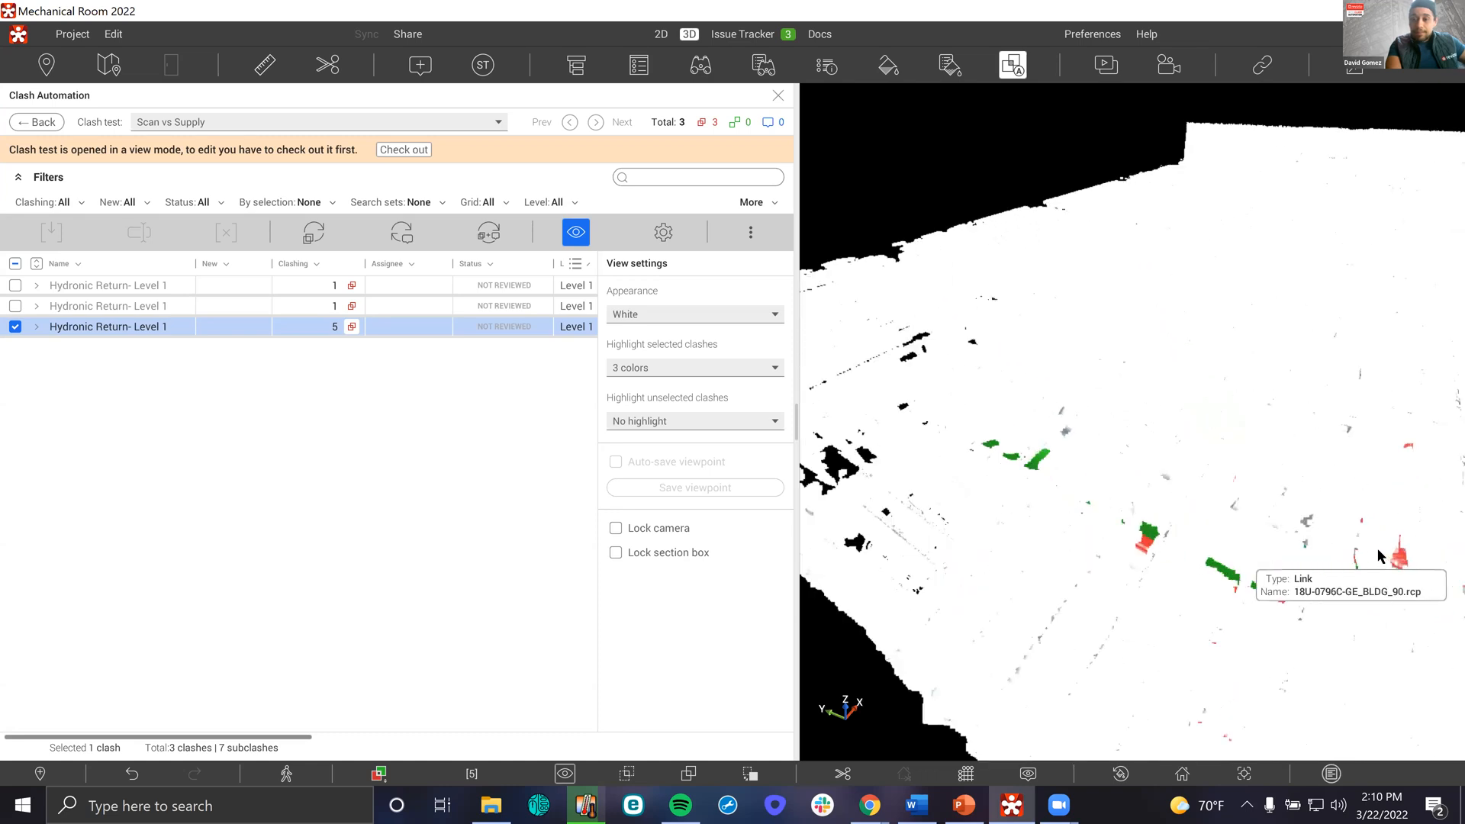
scroll(1336, 547, "up", 5)
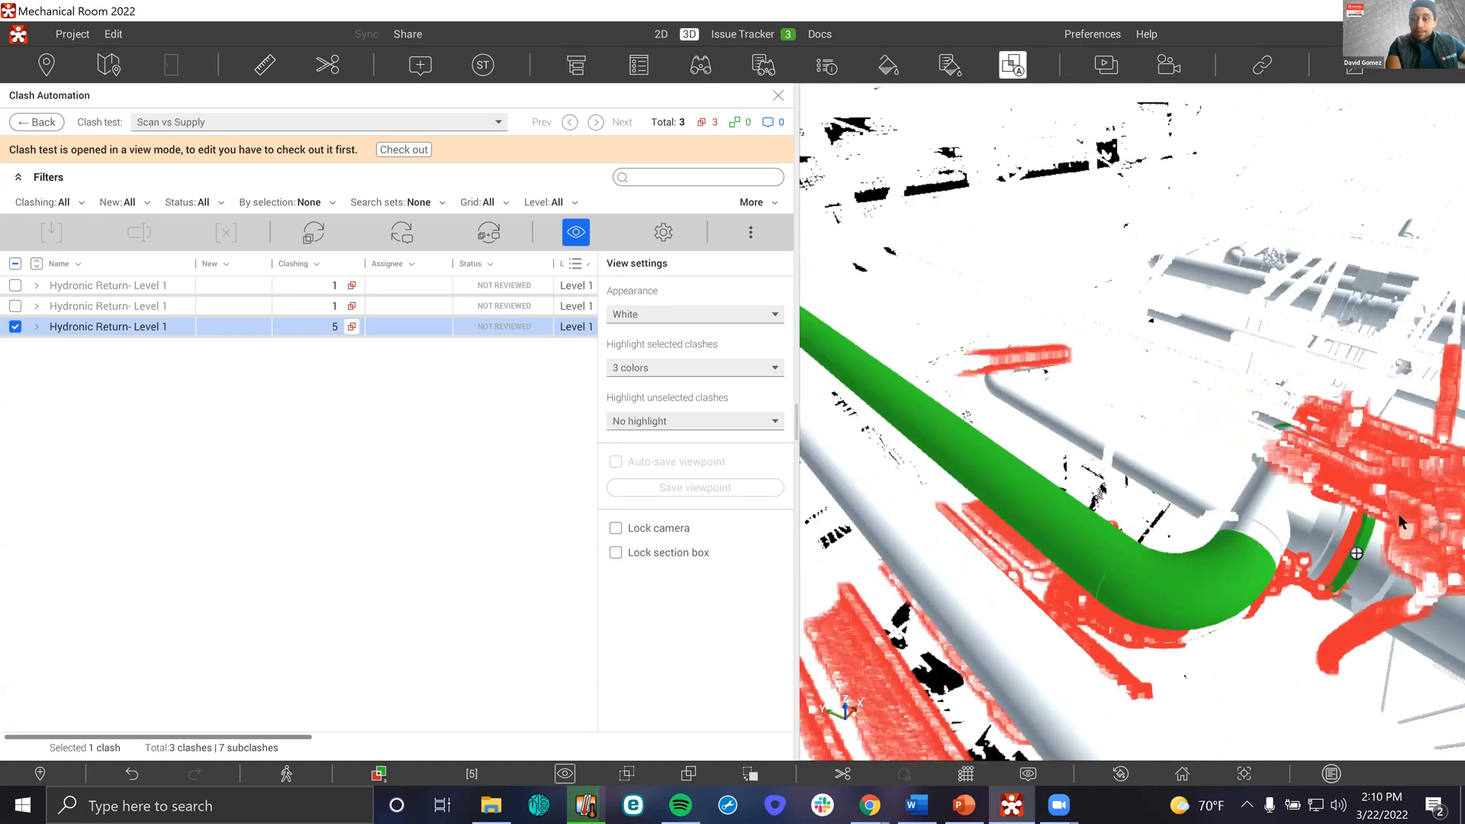
middle_click_drag(1129, 511, 1067, 344)
scroll(1066, 343, "down", 3)
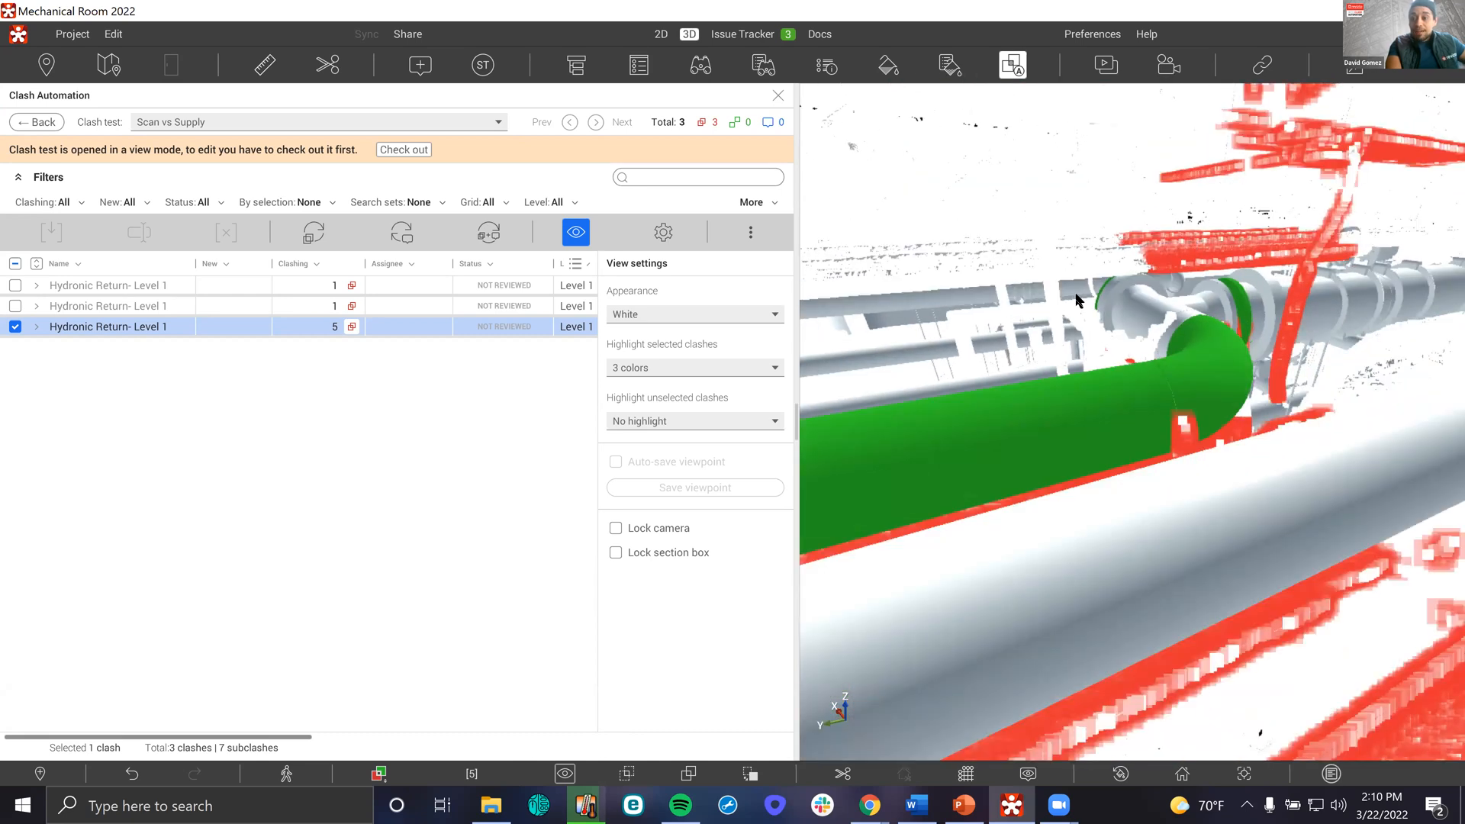
middle_click_drag(1075, 293, 1044, 428)
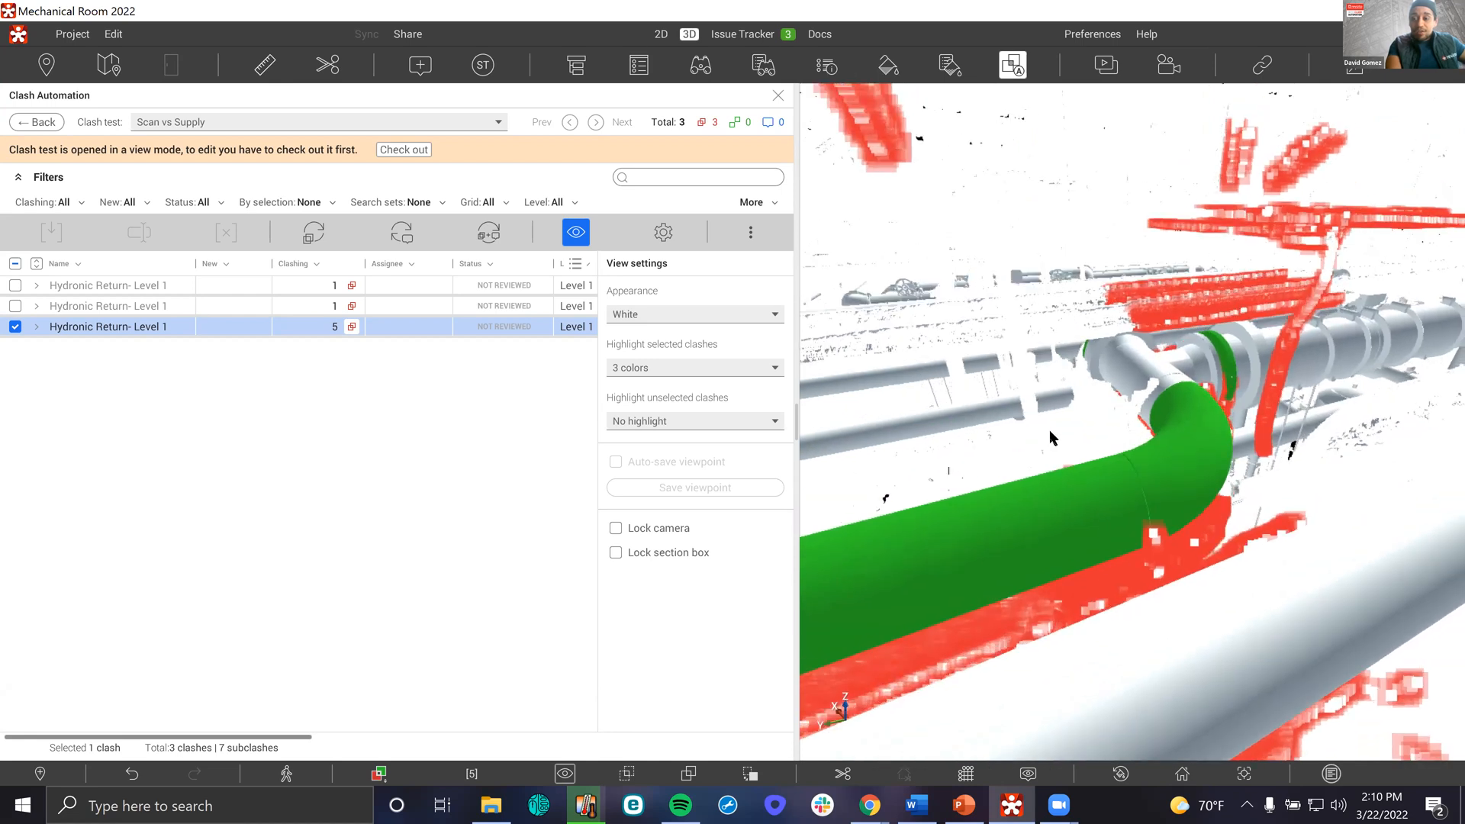
left_click_drag(1088, 429, 1205, 428)
middle_click_drag(1139, 437, 917, 445)
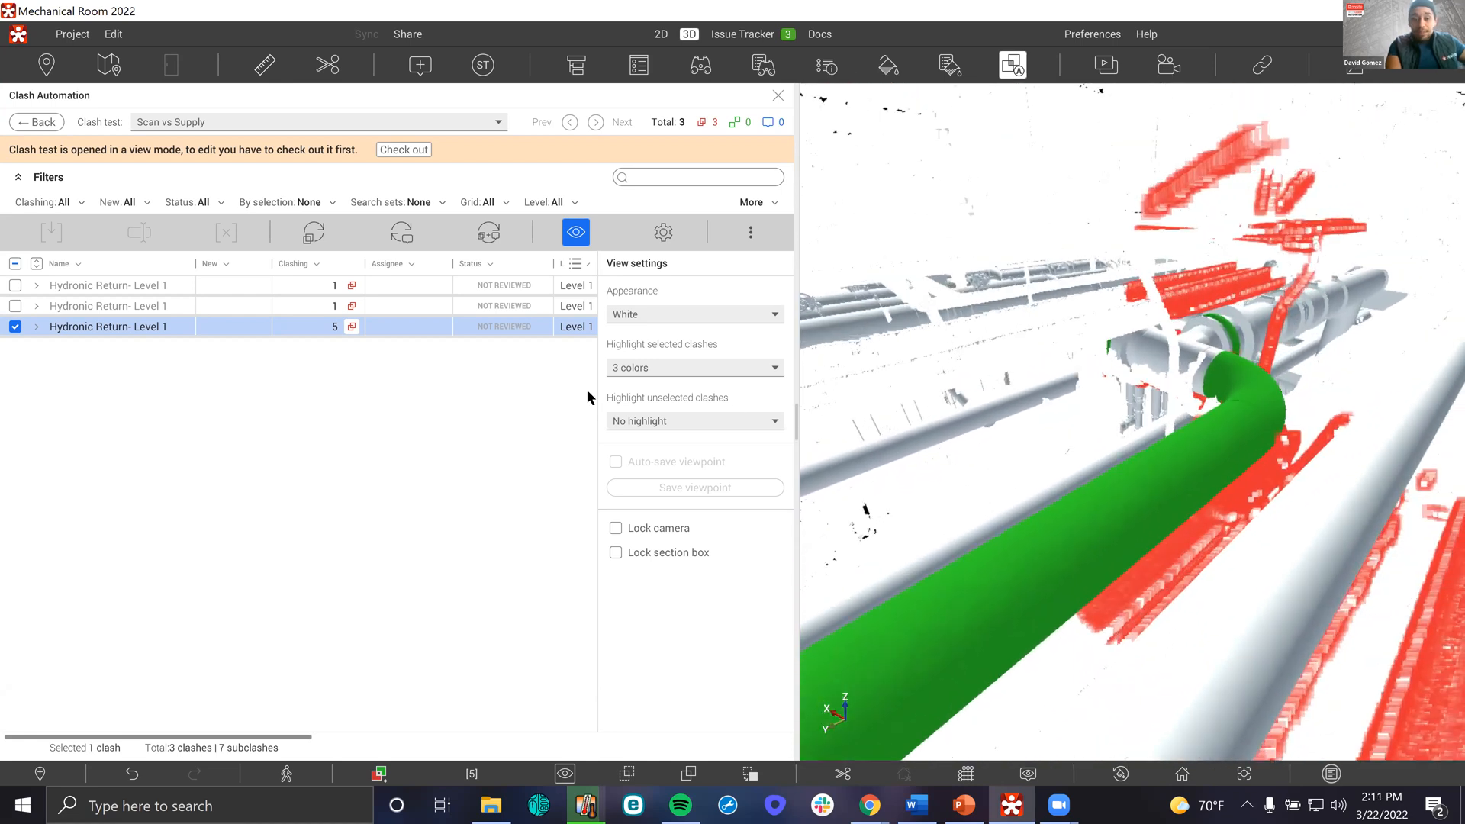
Expand the subclashes of the third Hydronic Return clash and set the clash view appearance to Realistic Materials
left_click(36, 327)
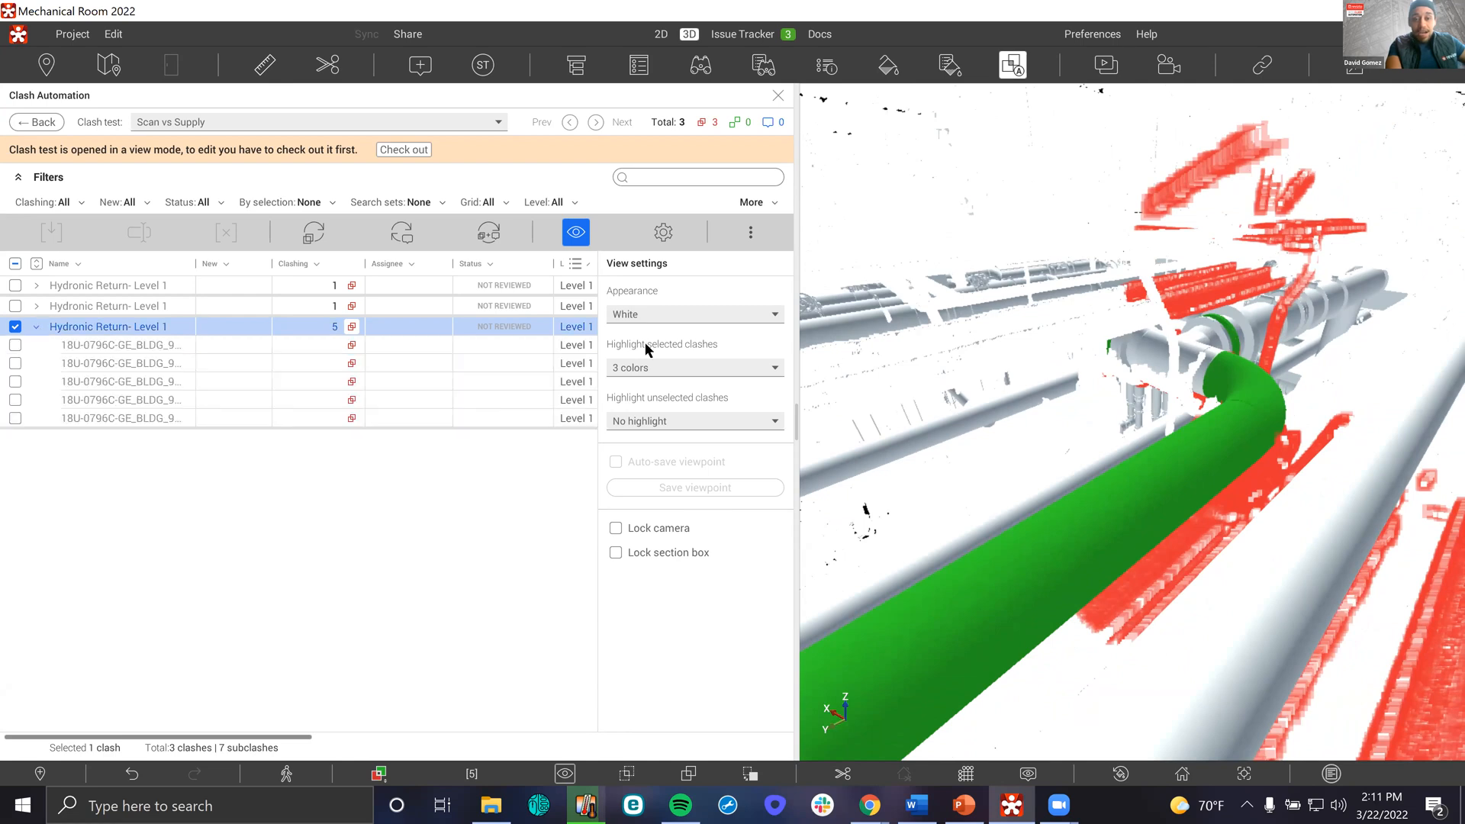
left_click(693, 315)
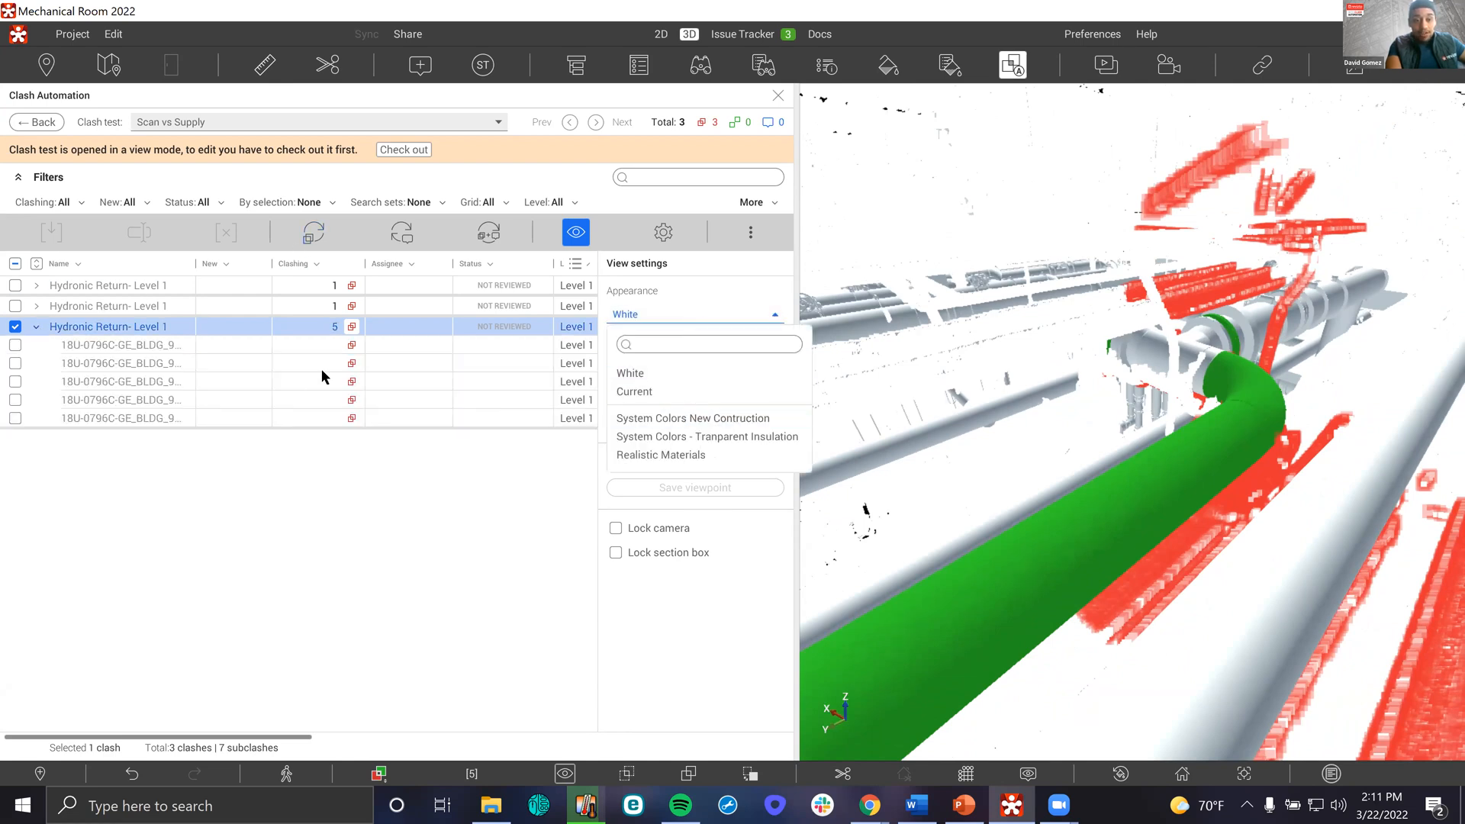
left_click(673, 457)
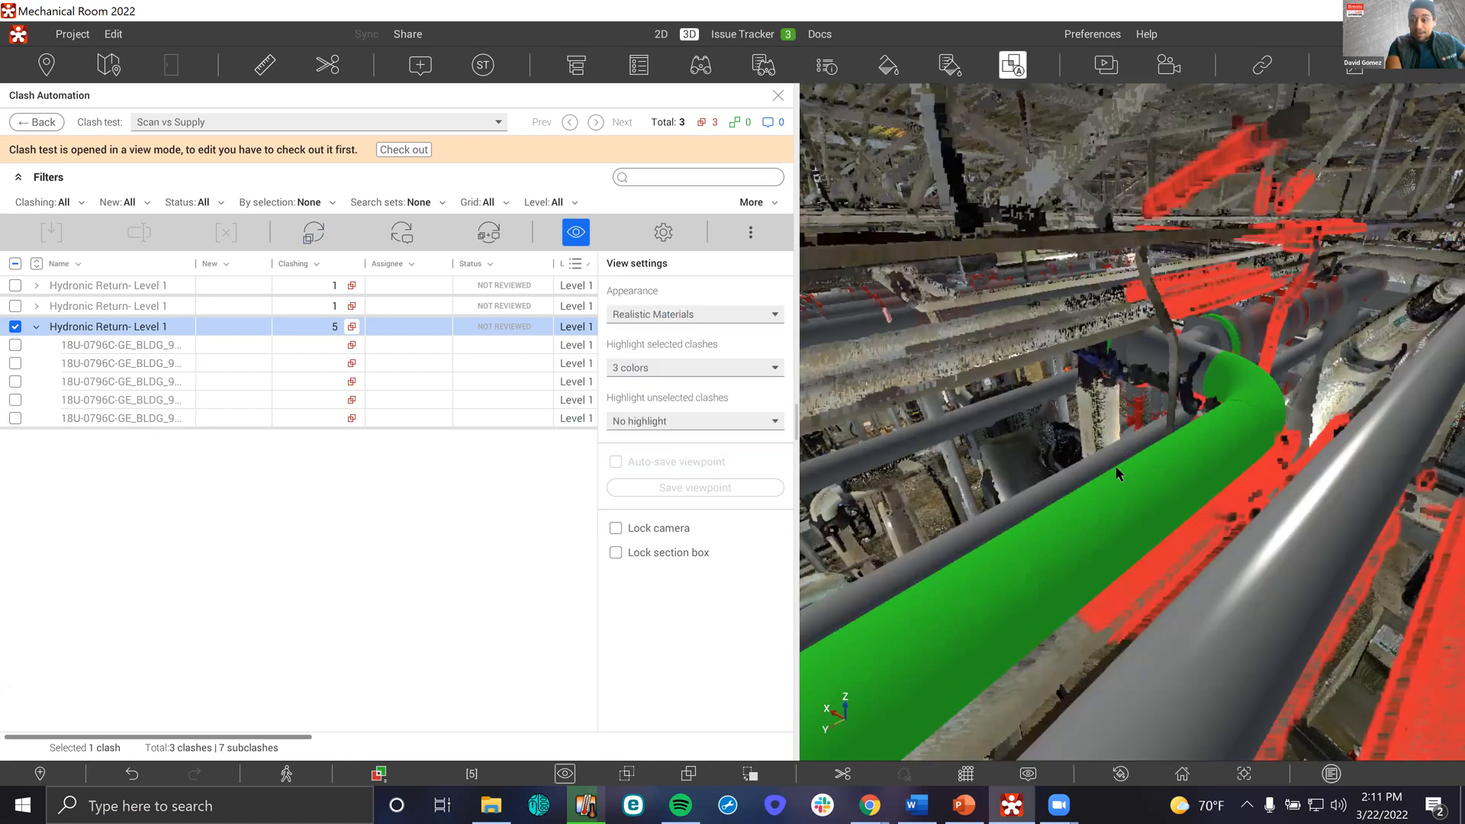
middle_click_drag(854, 441, 756, 426)
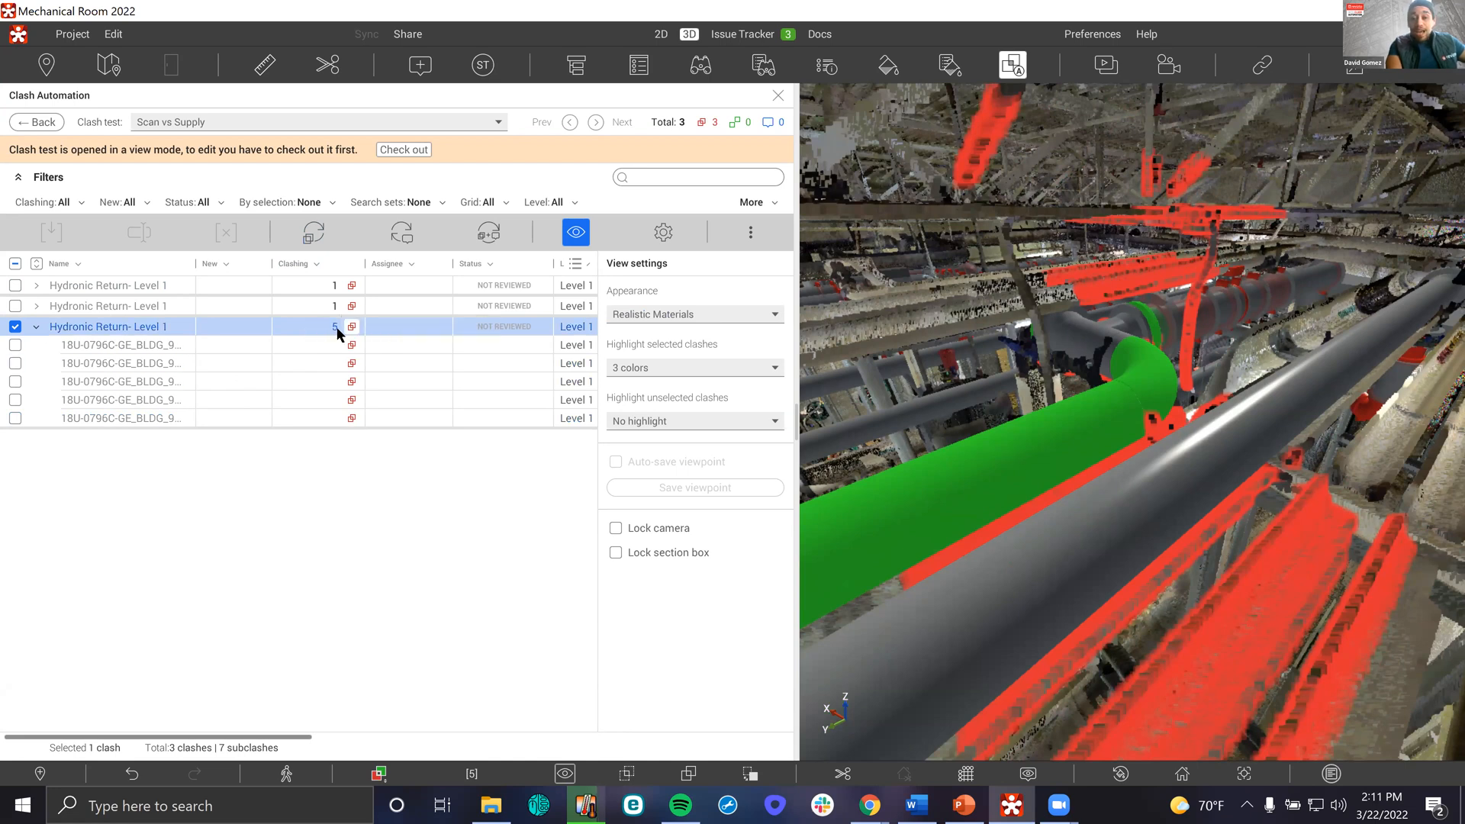
Show the first and second subclashes one at a time and examine the second one's highlighted elements in the 3D model
left_click(175, 351)
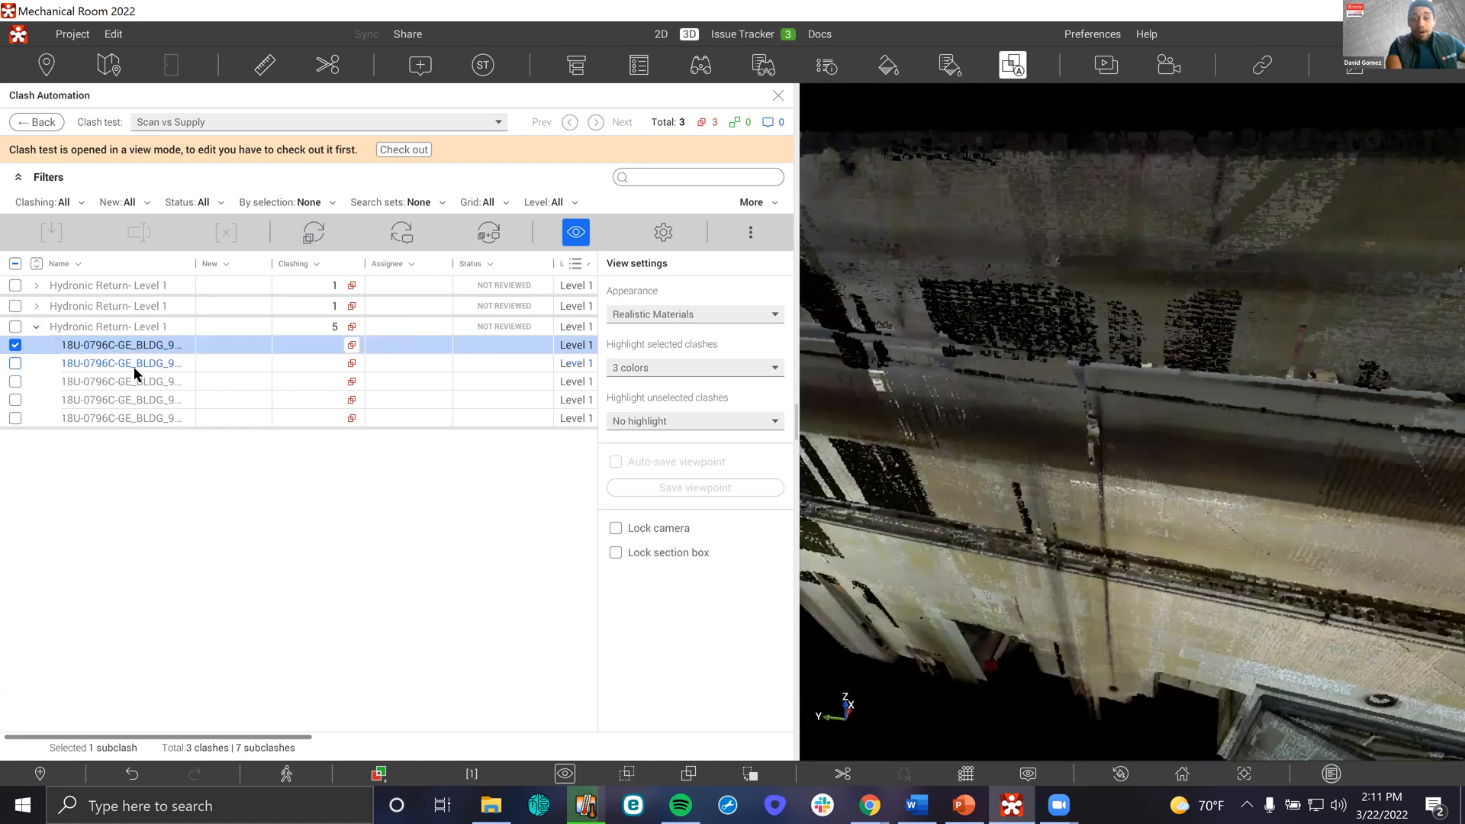
left_click(135, 369)
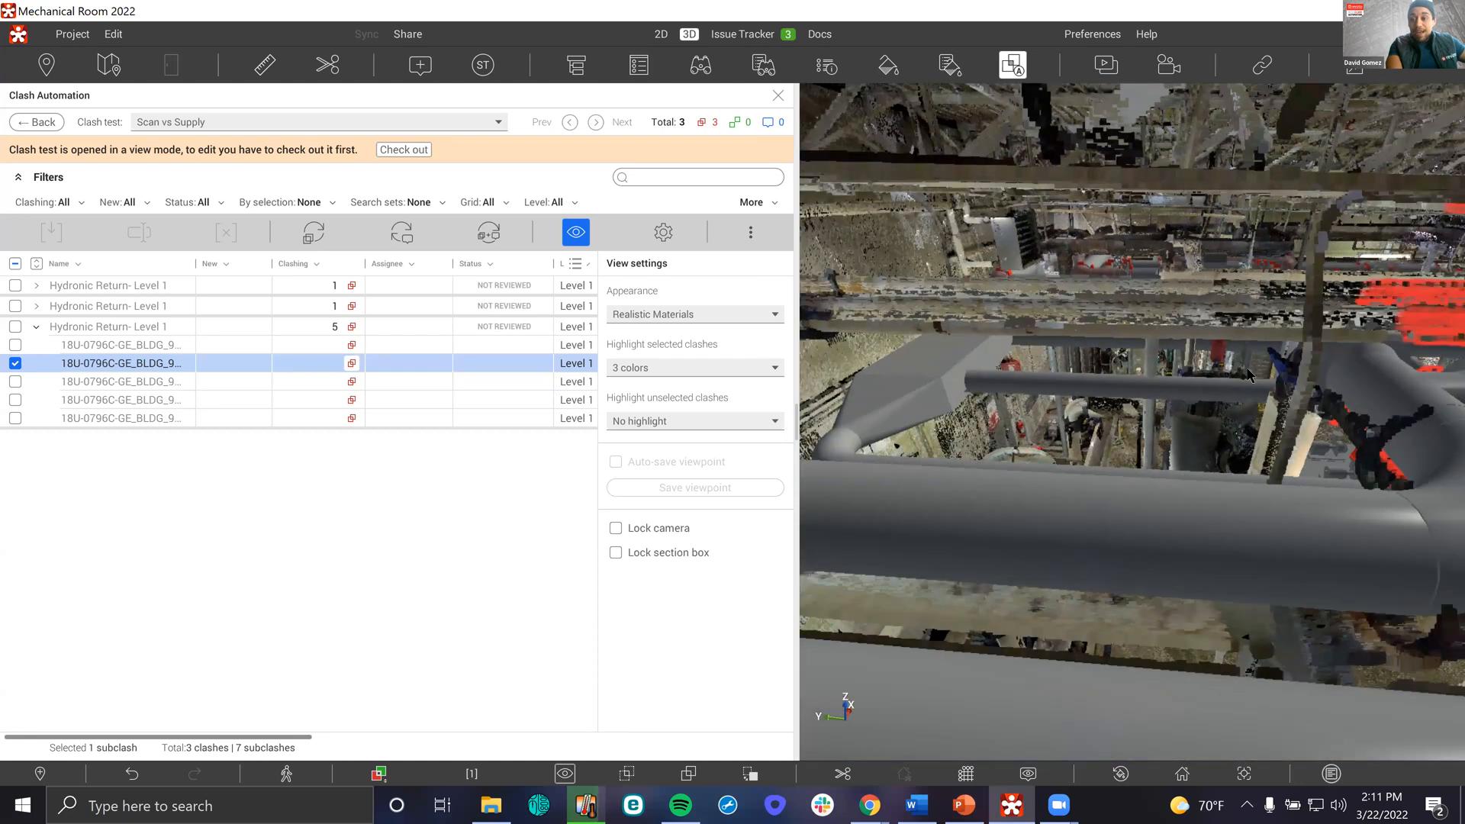
left_click_drag(1247, 375, 1007, 389)
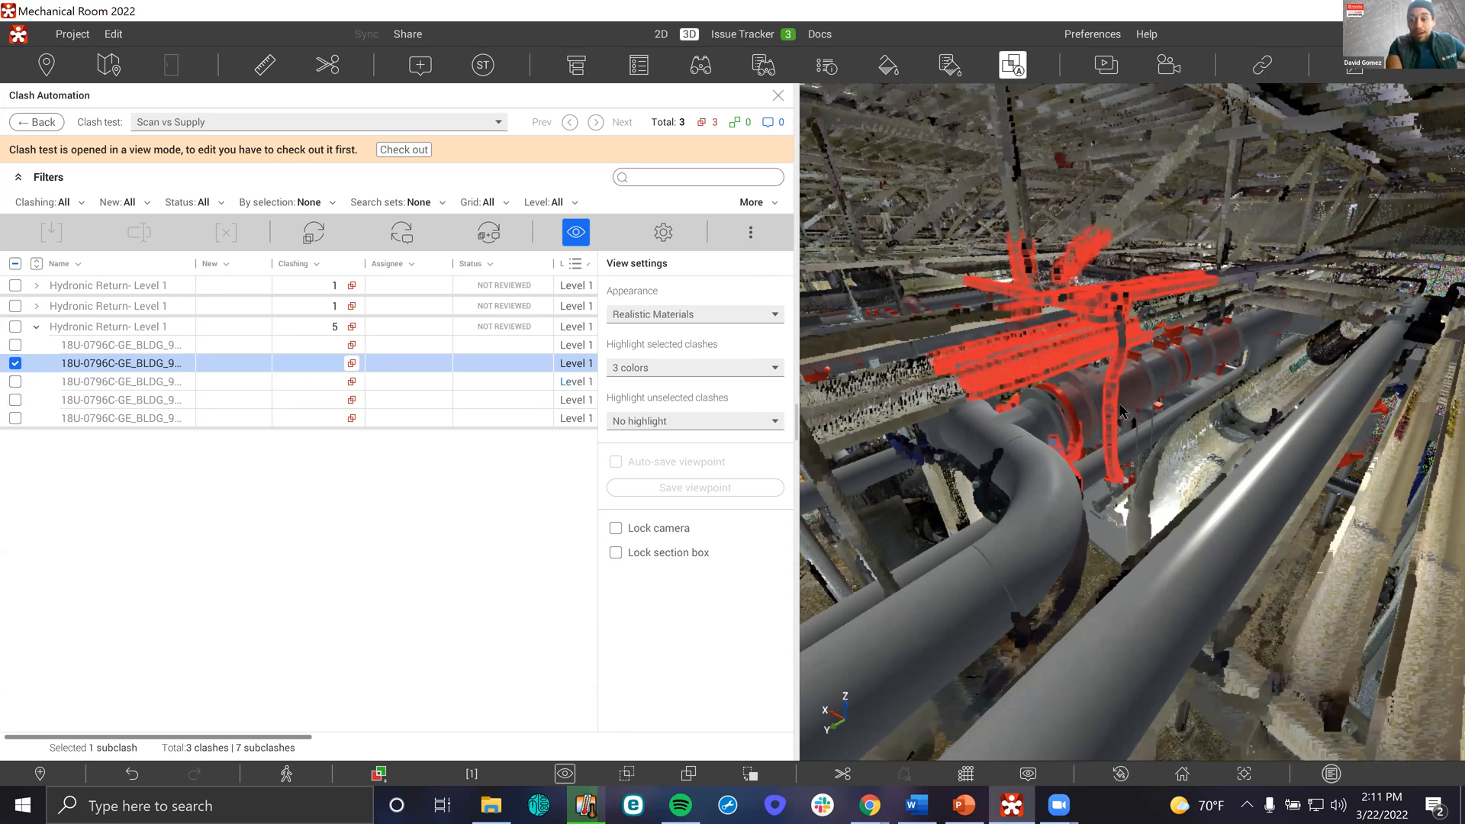
mouse_move(1123, 324)
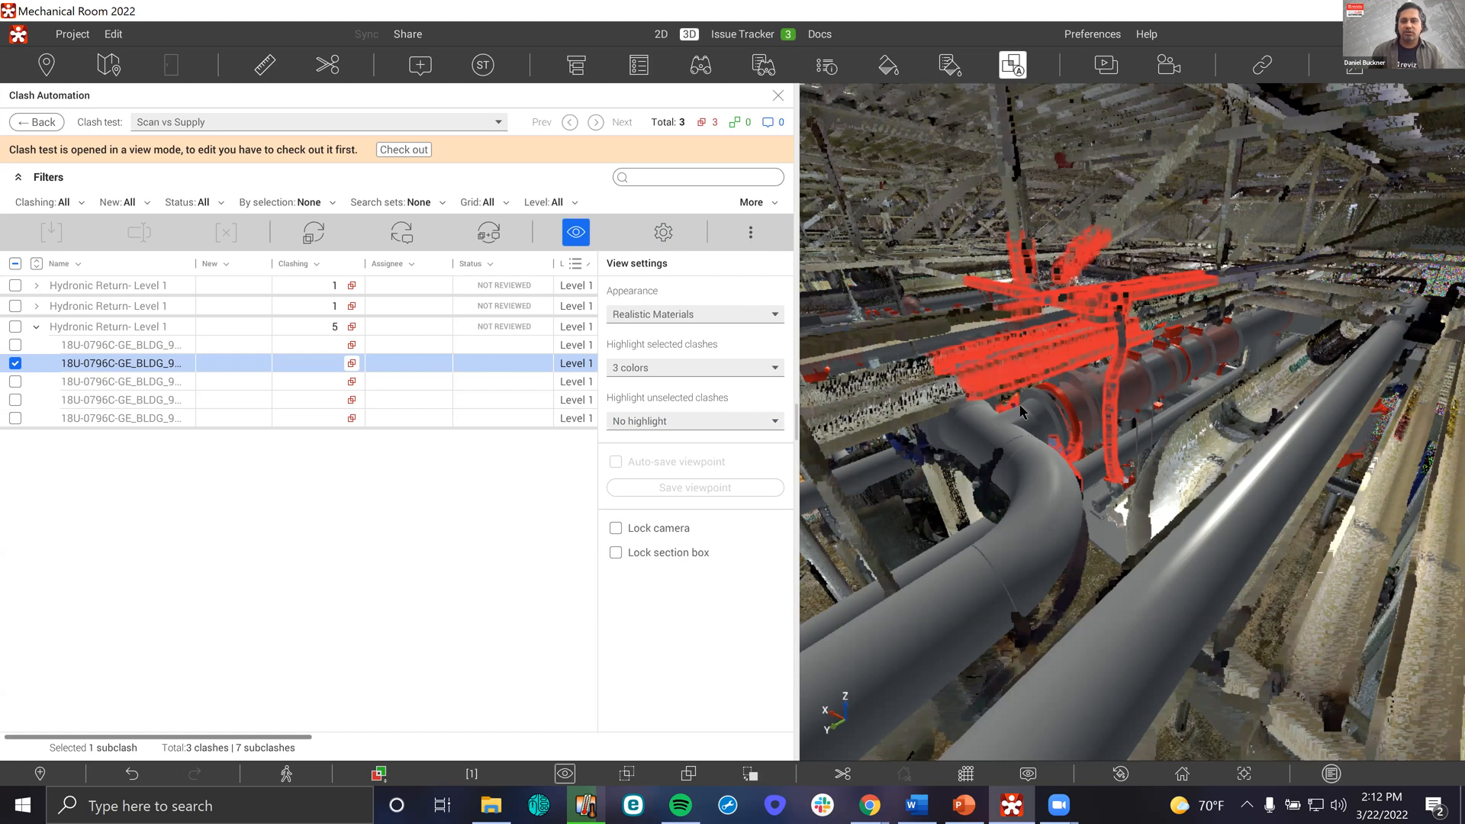
left_click_drag(1048, 418, 462, 439)
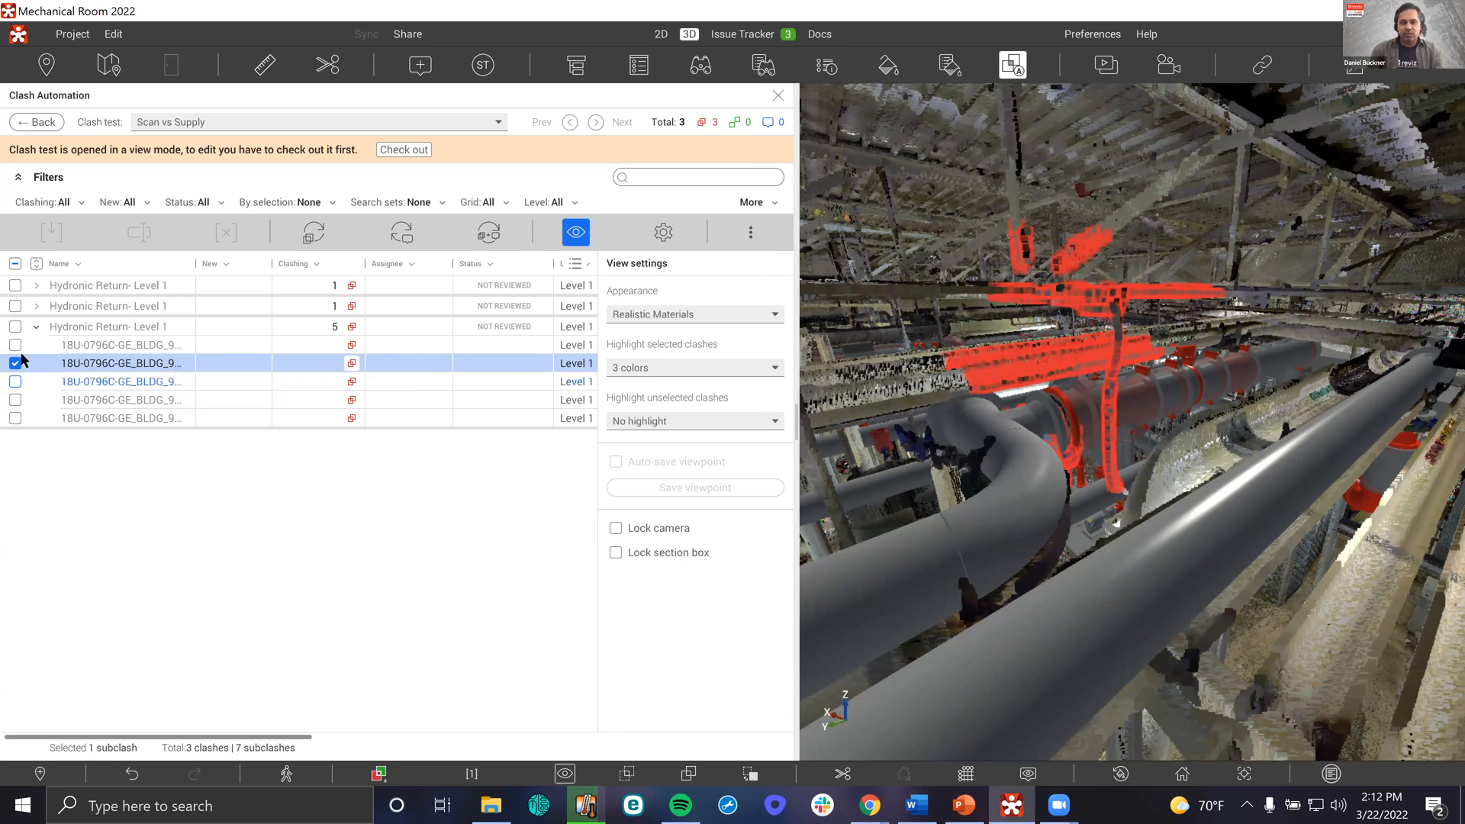
Select the third Hydronic Return clash together with all five of its subclashes and view them in the 3D model
left_click(16, 329)
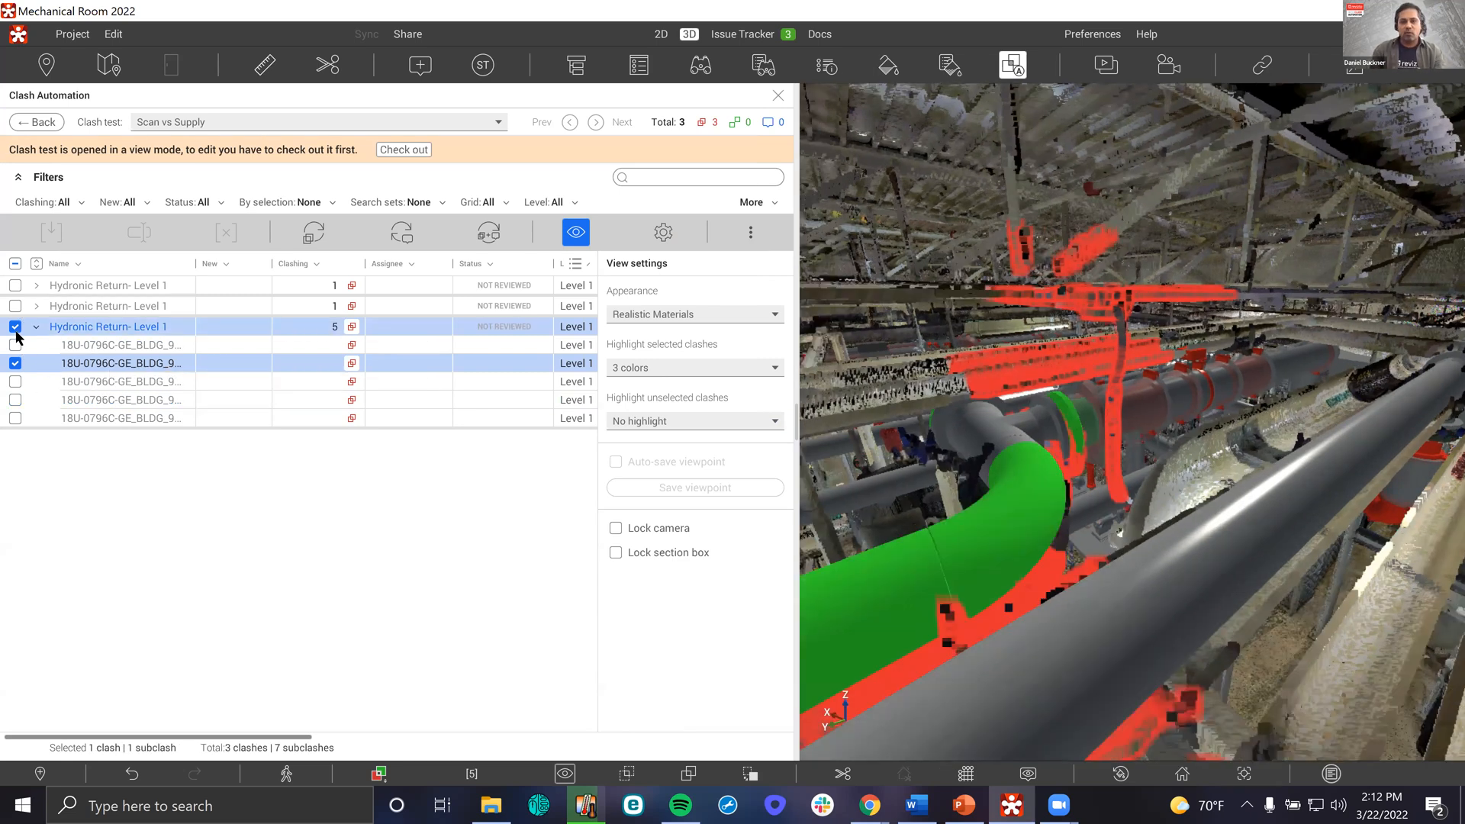
left_click(15, 329)
left_click(15, 345)
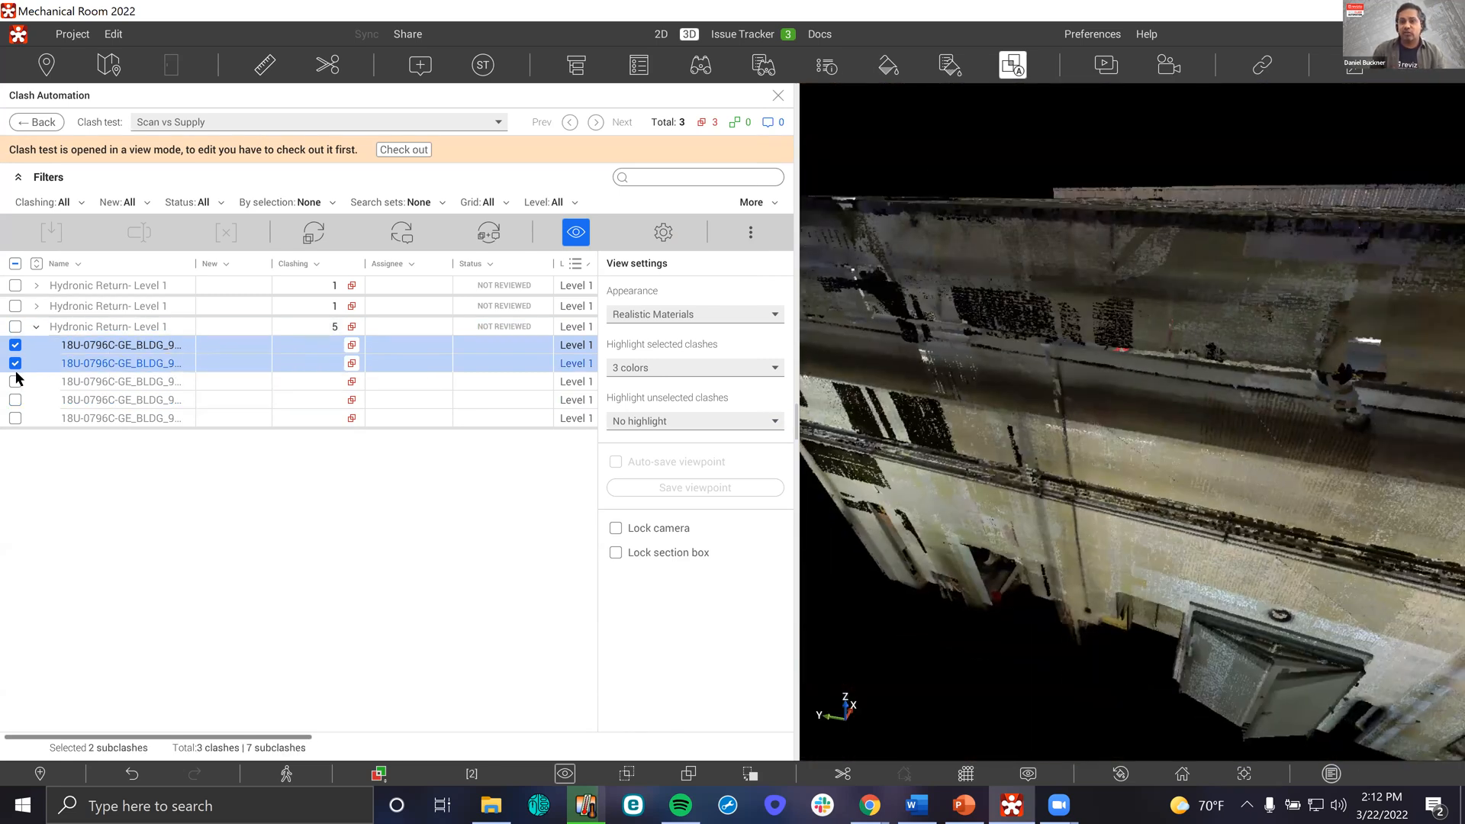
left_click(16, 327)
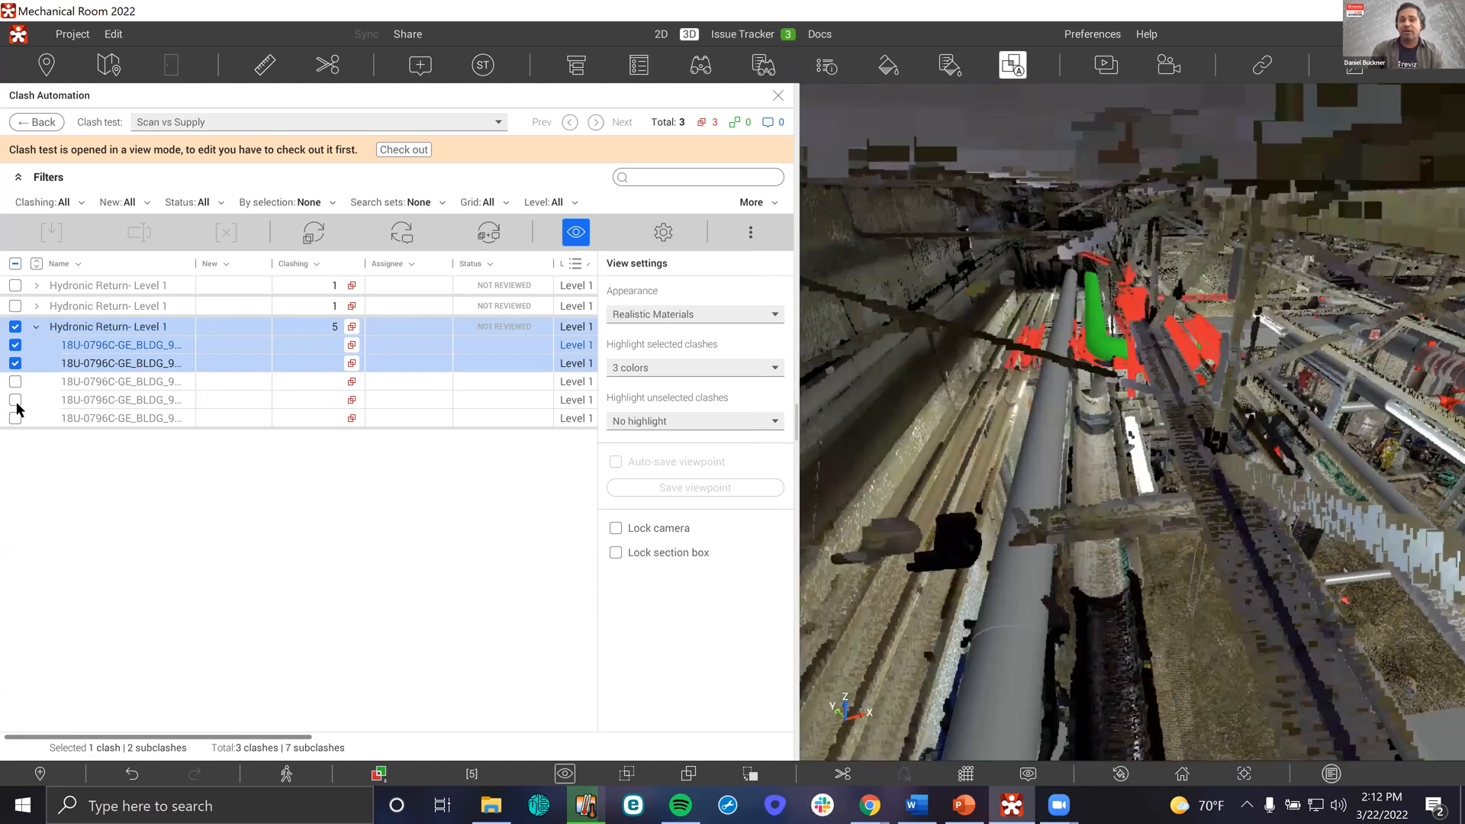
left_click(15, 381)
left_click(15, 400)
left_click(15, 418)
left_click_drag(1176, 334, 1216, 294)
scroll(1243, 284, "up", 3)
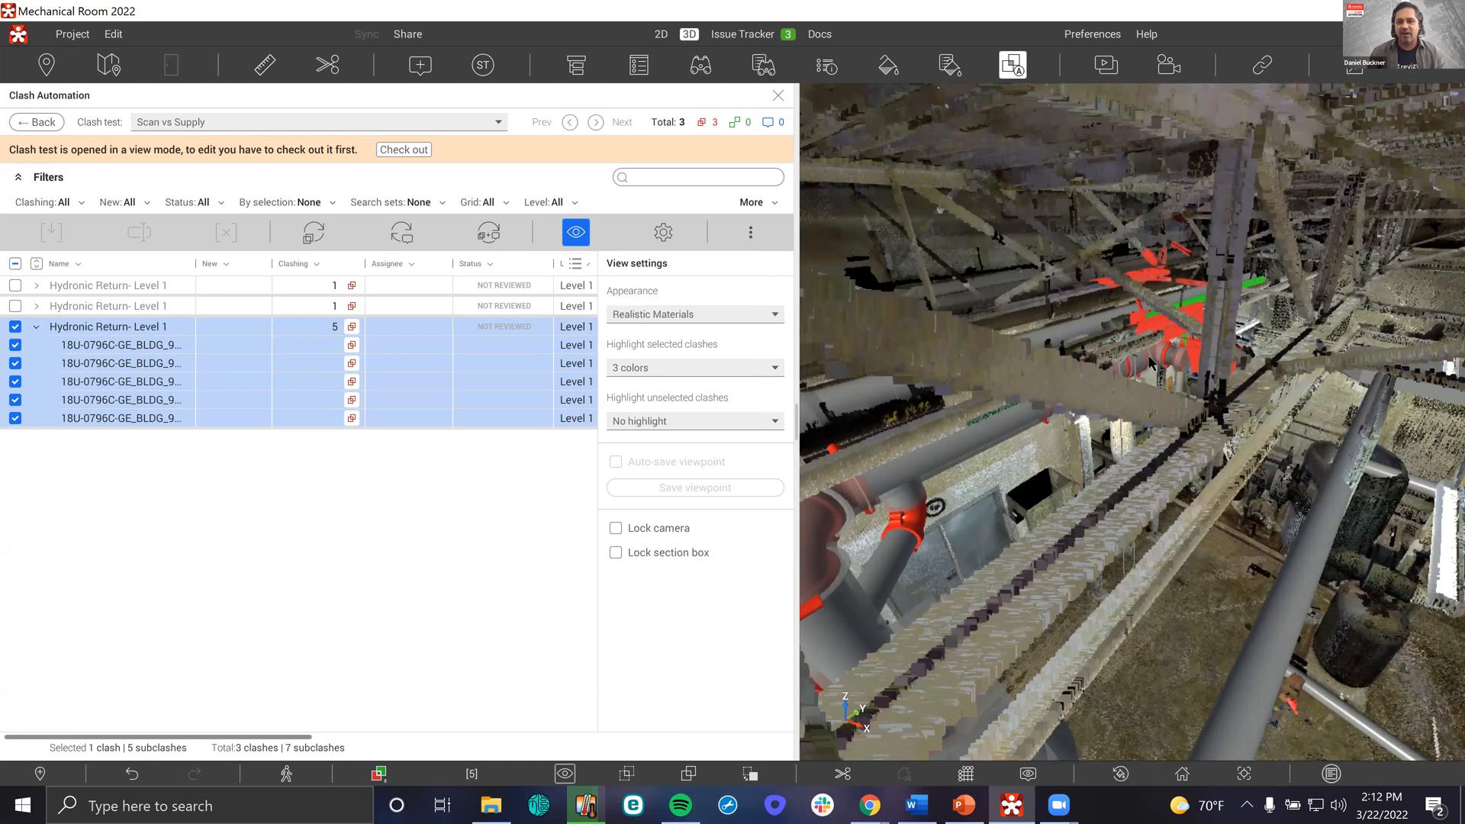
Inspect the third Hydronic Return clash up close and check out the Scan vs Supply clash test from its settings
scroll(1277, 354, "up", 3)
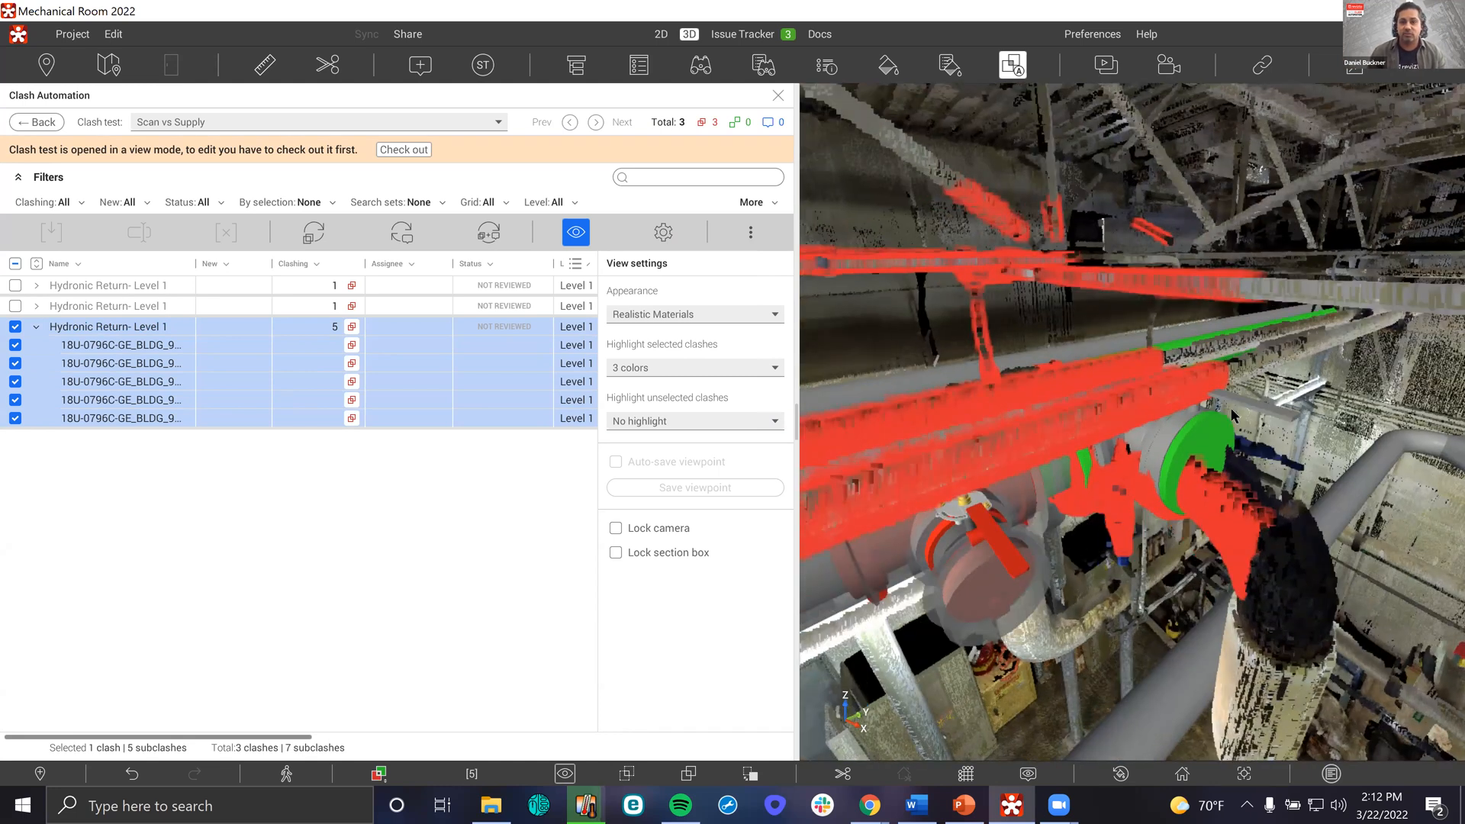
left_click_drag(1157, 418, 1160, 424)
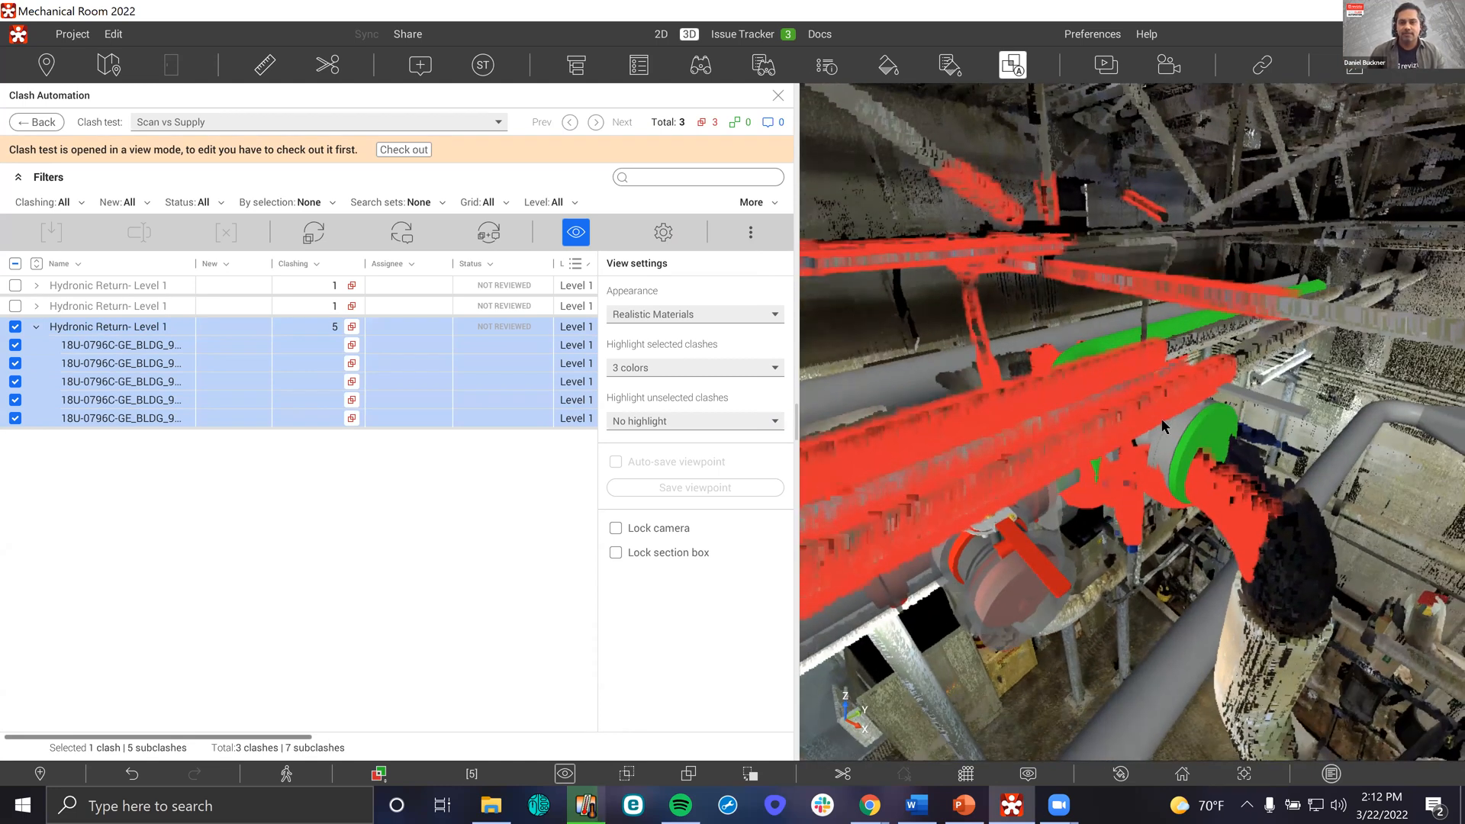
left_click(674, 242)
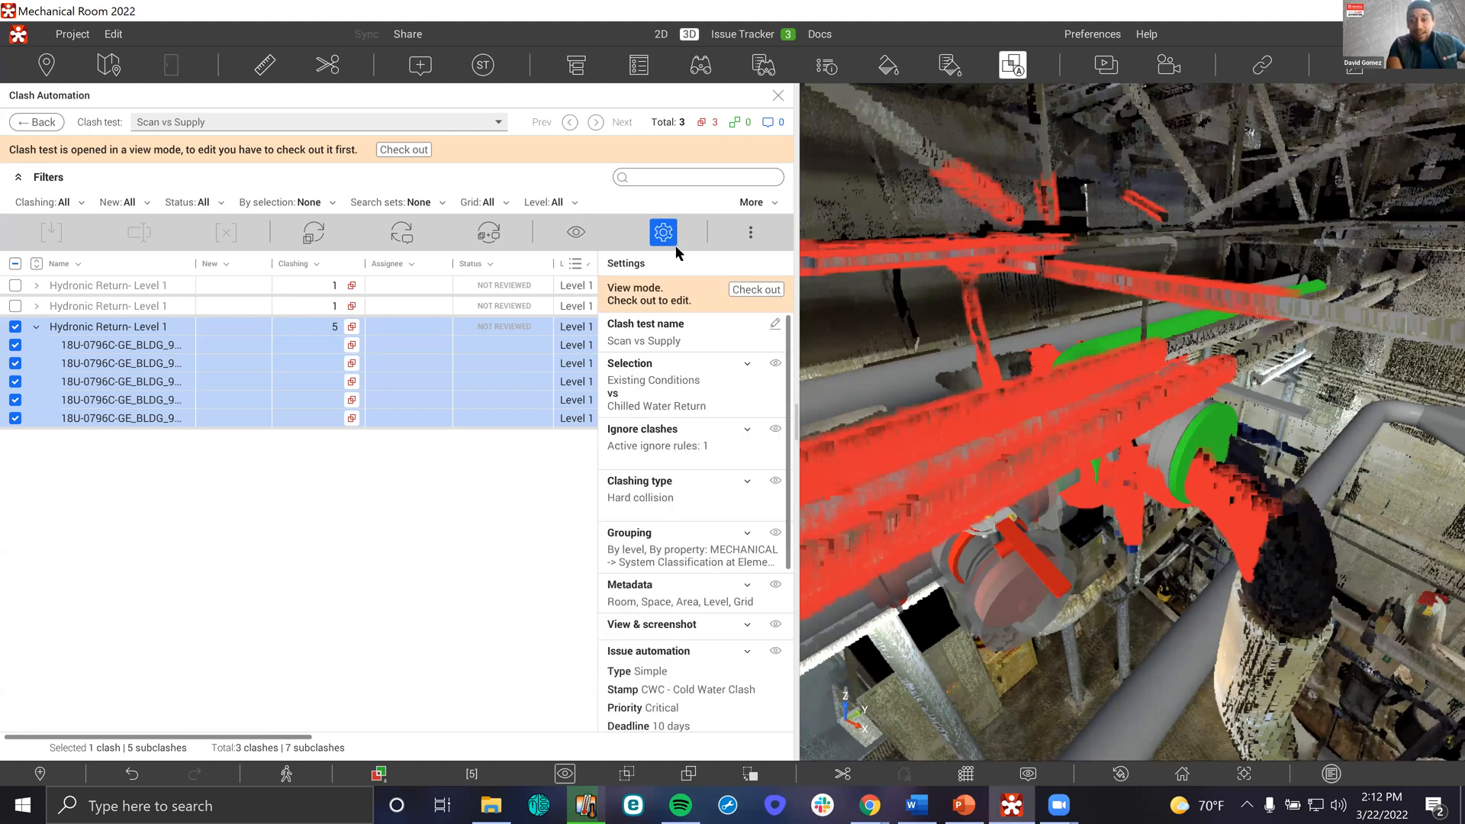
left_click(750, 290)
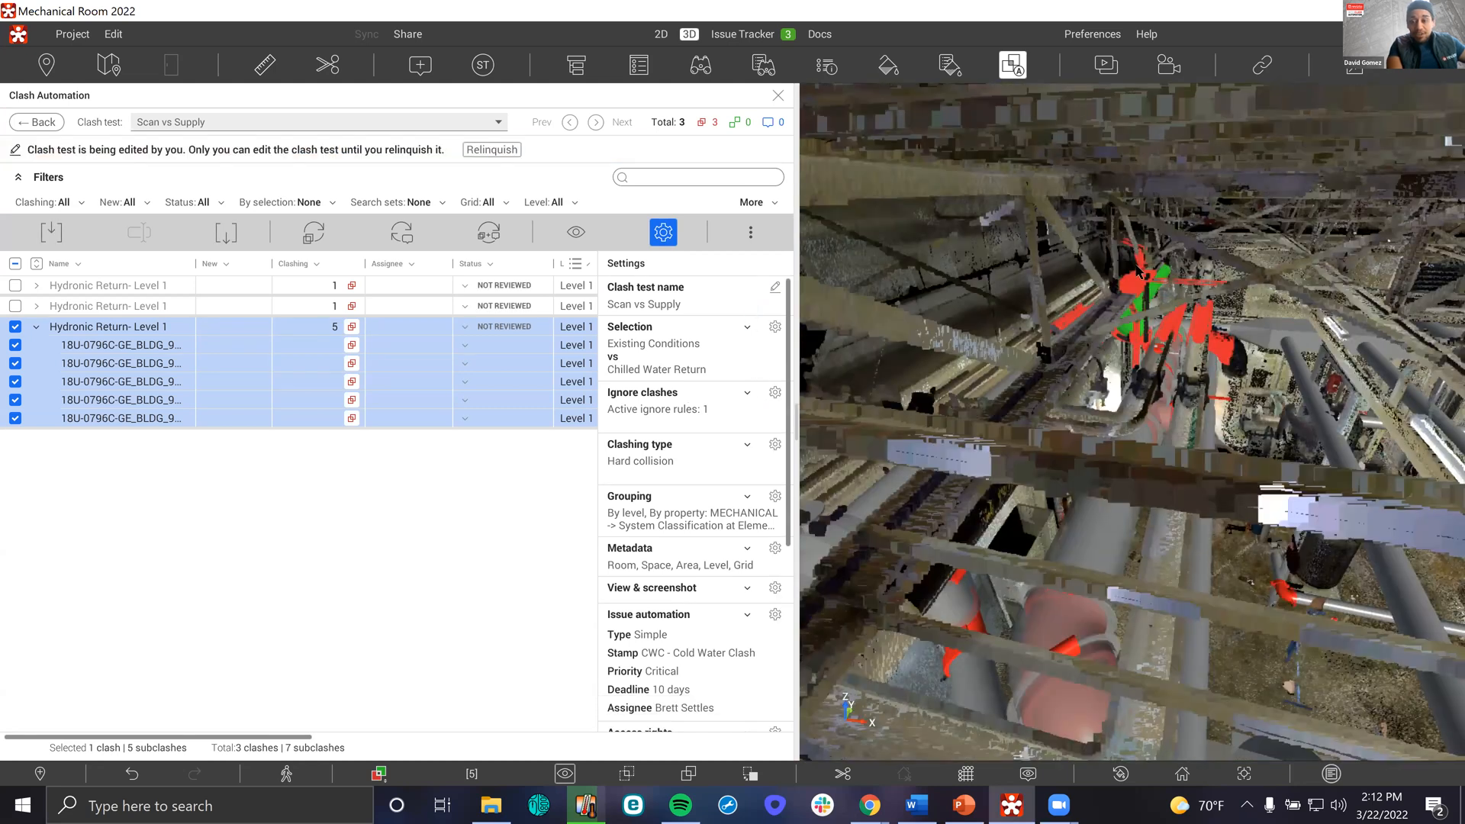
Review the clash test's grouping rules, leave them without saving changes, and close Clash Automation
scroll(1136, 266, "up", 5)
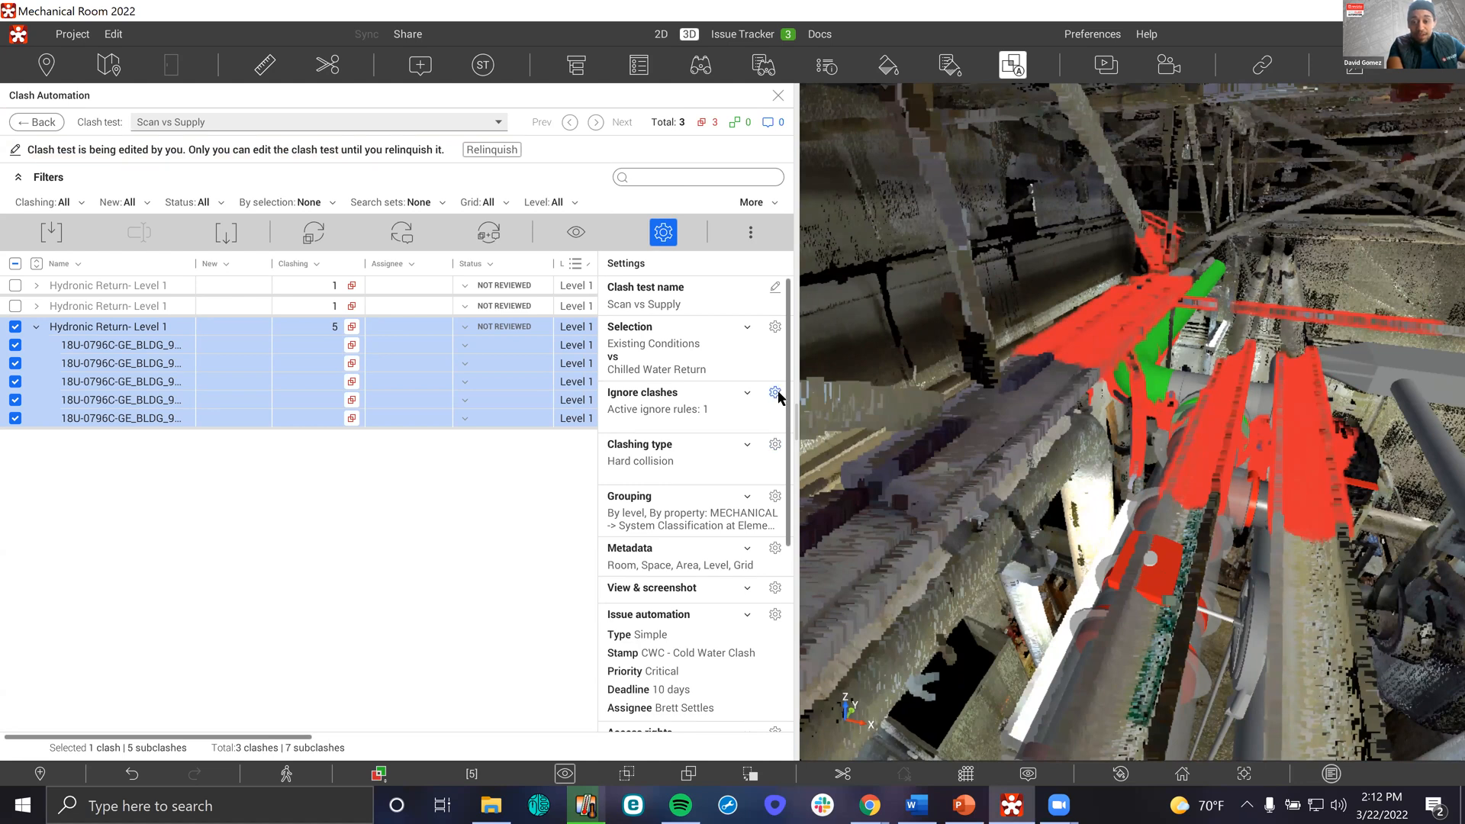
left_click(774, 498)
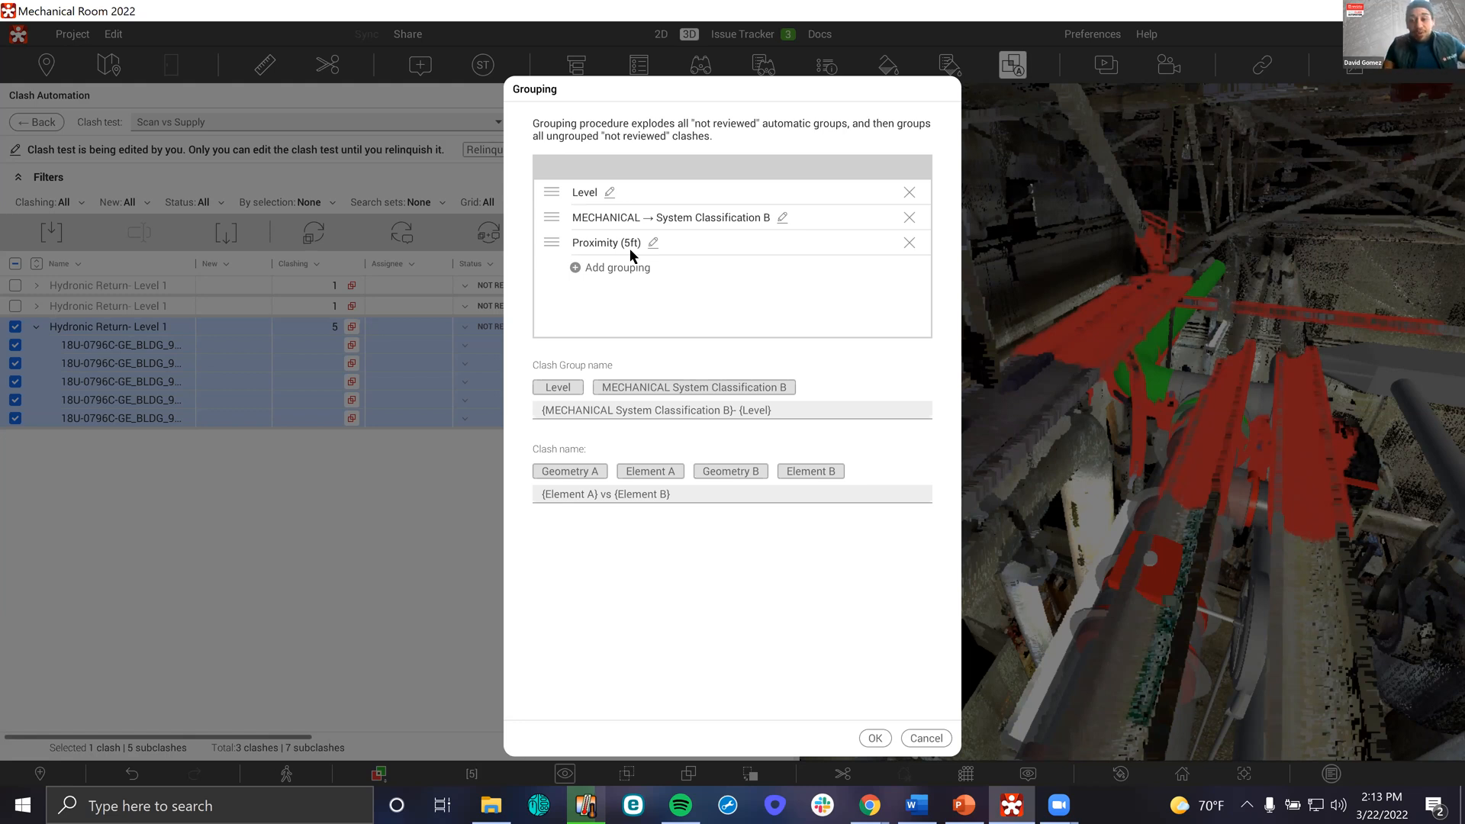
left_click(923, 739)
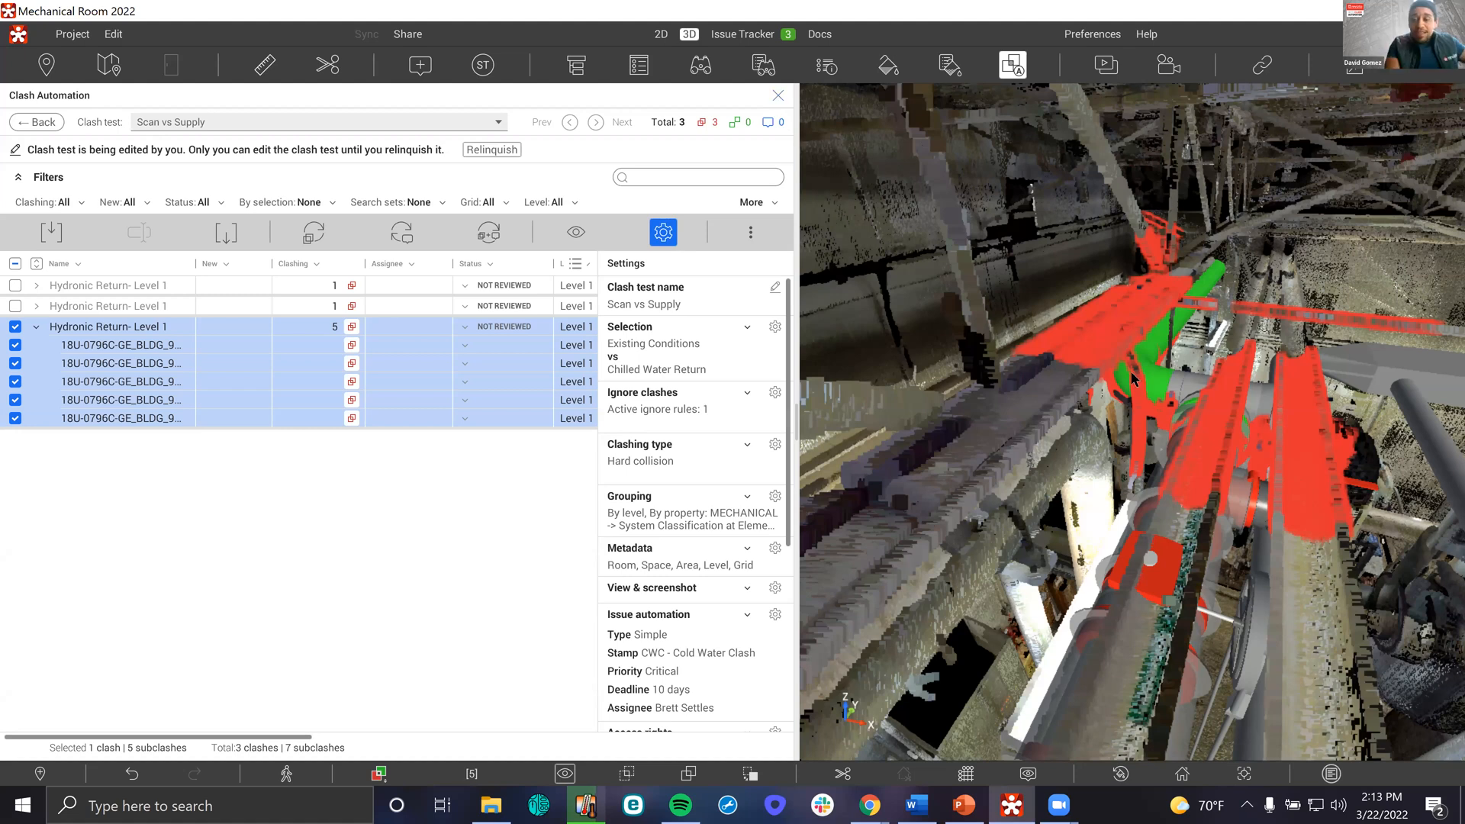
mouse_move(1132, 379)
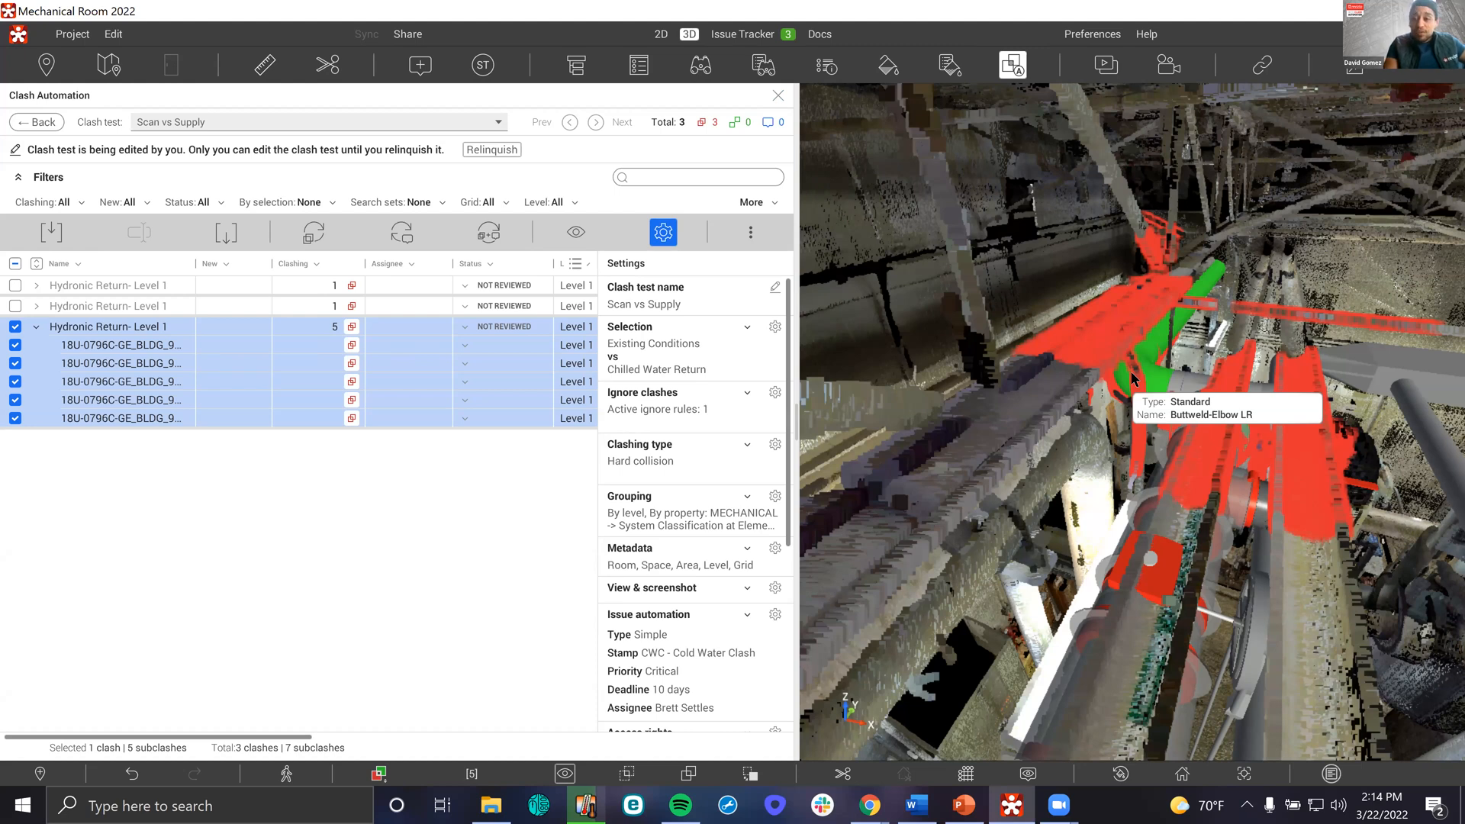
left_click(778, 96)
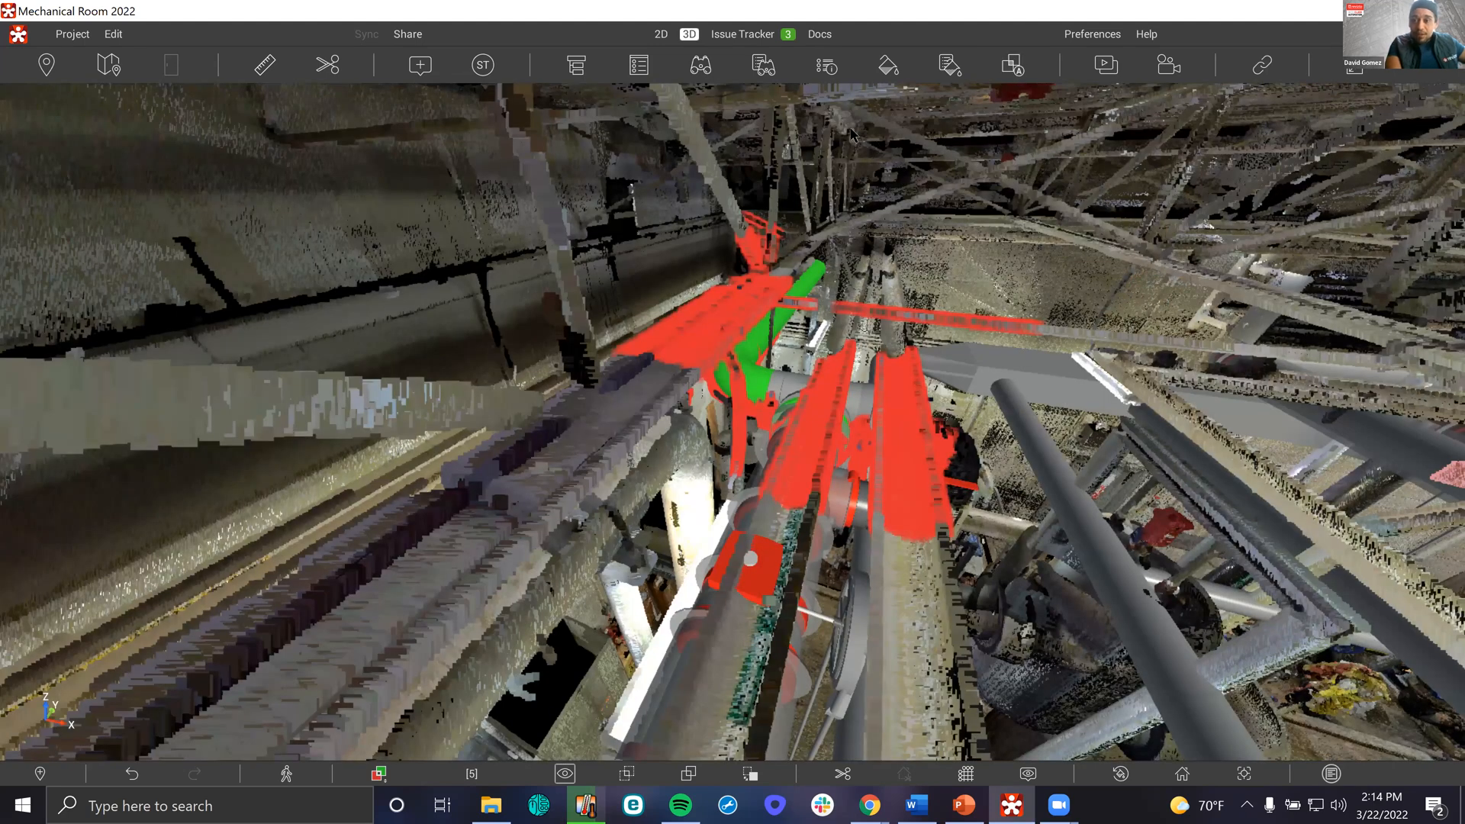
Display Appearance Templates, Appearance Profiler and Search Sets side by side with the 3D model
mouse_move(963, 105)
left_click(950, 65)
left_click(888, 66)
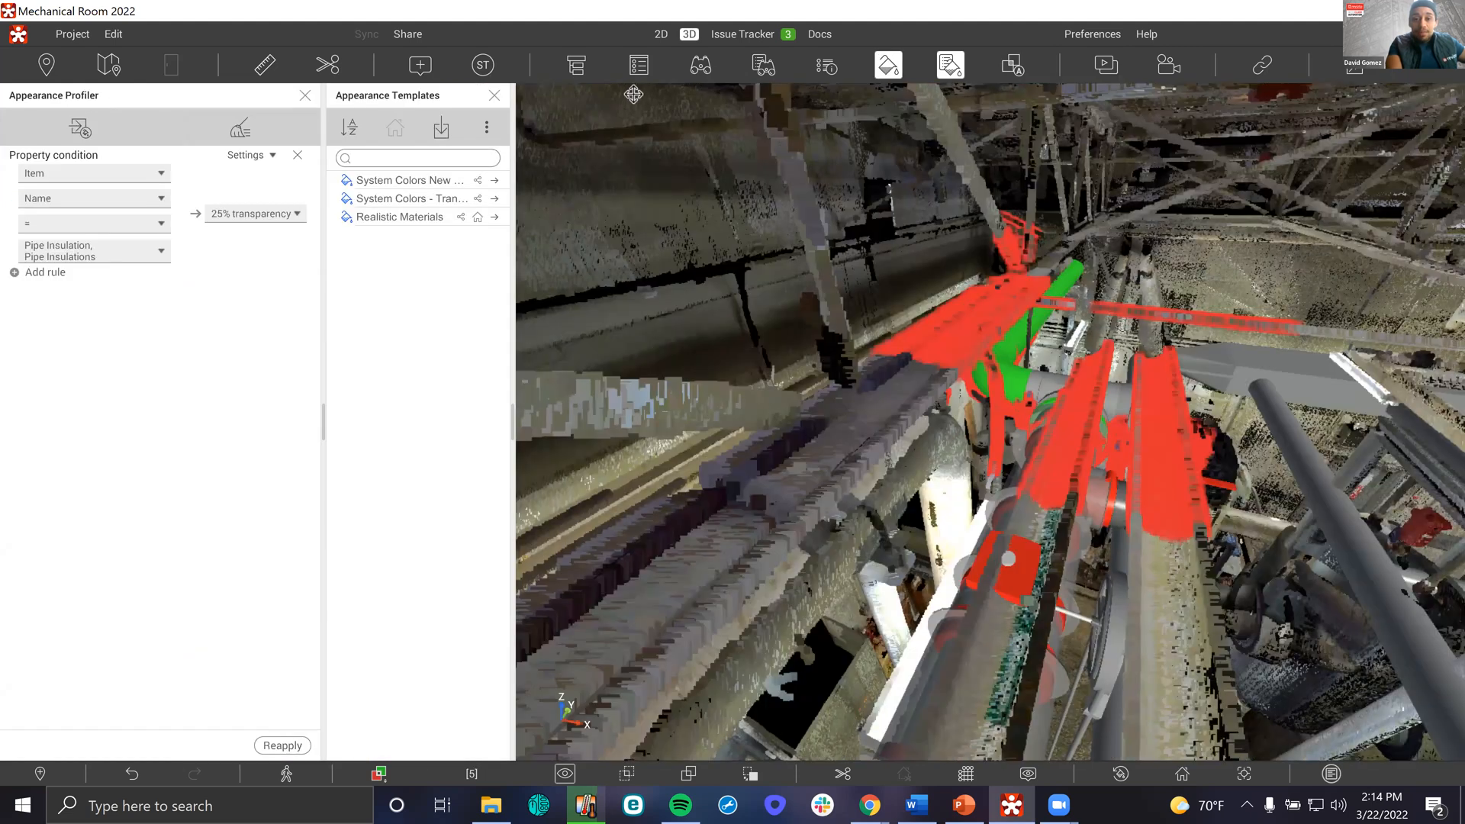
left_click(763, 65)
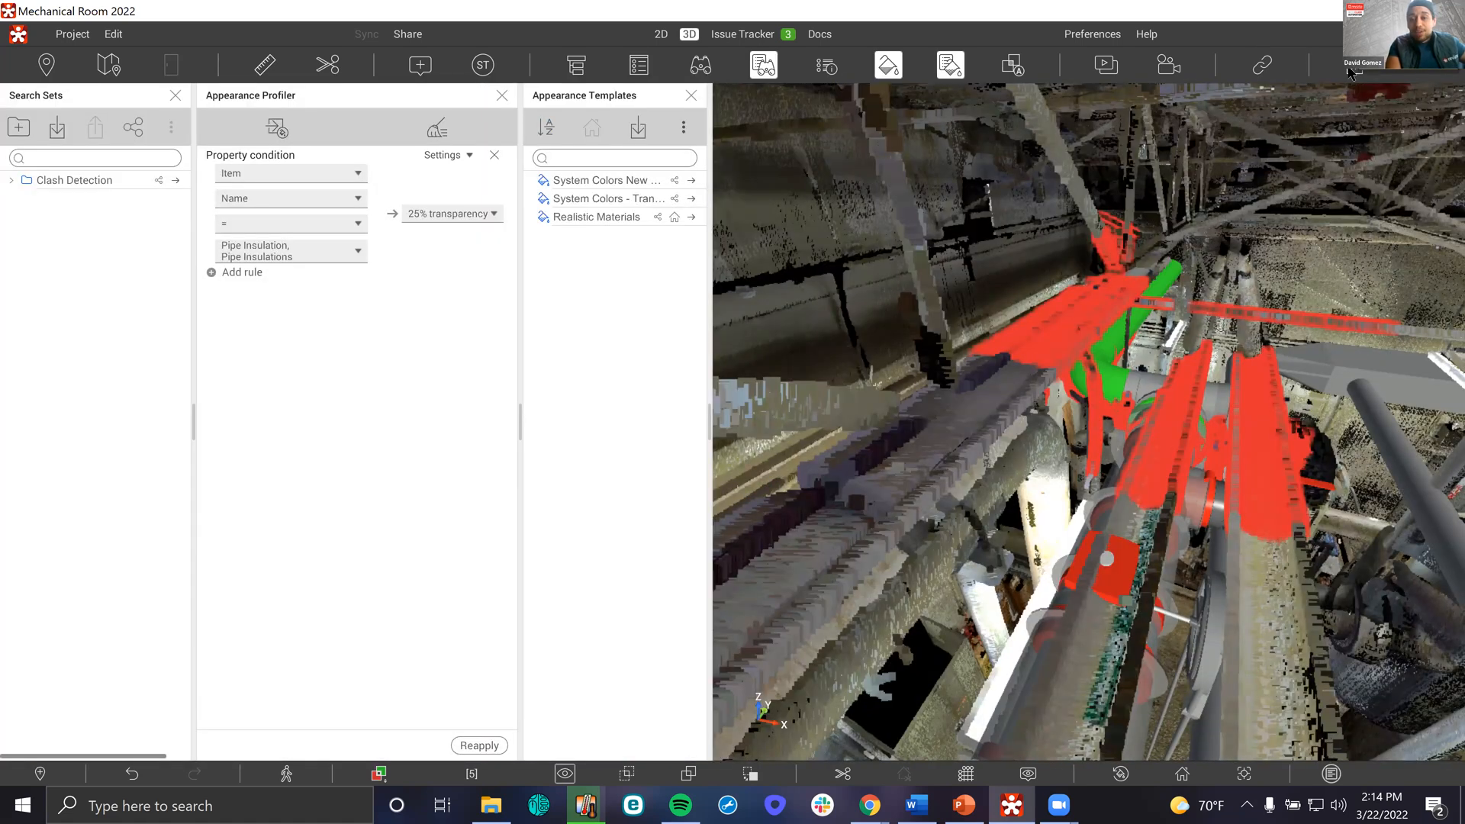
Hide and restore all open side panels together, and close them to return to the full 3D view
left_click(1347, 67)
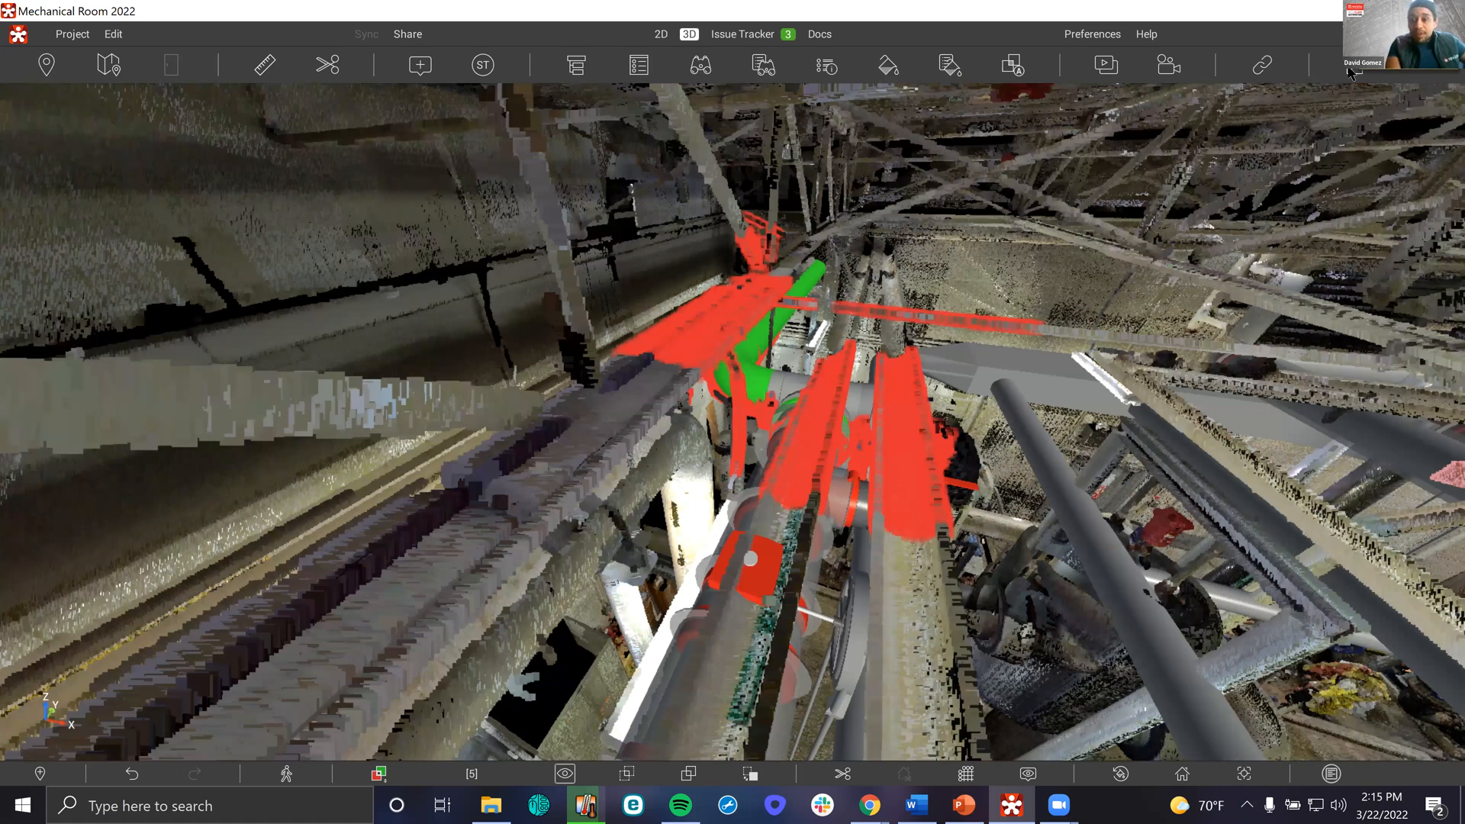
left_click(1348, 69)
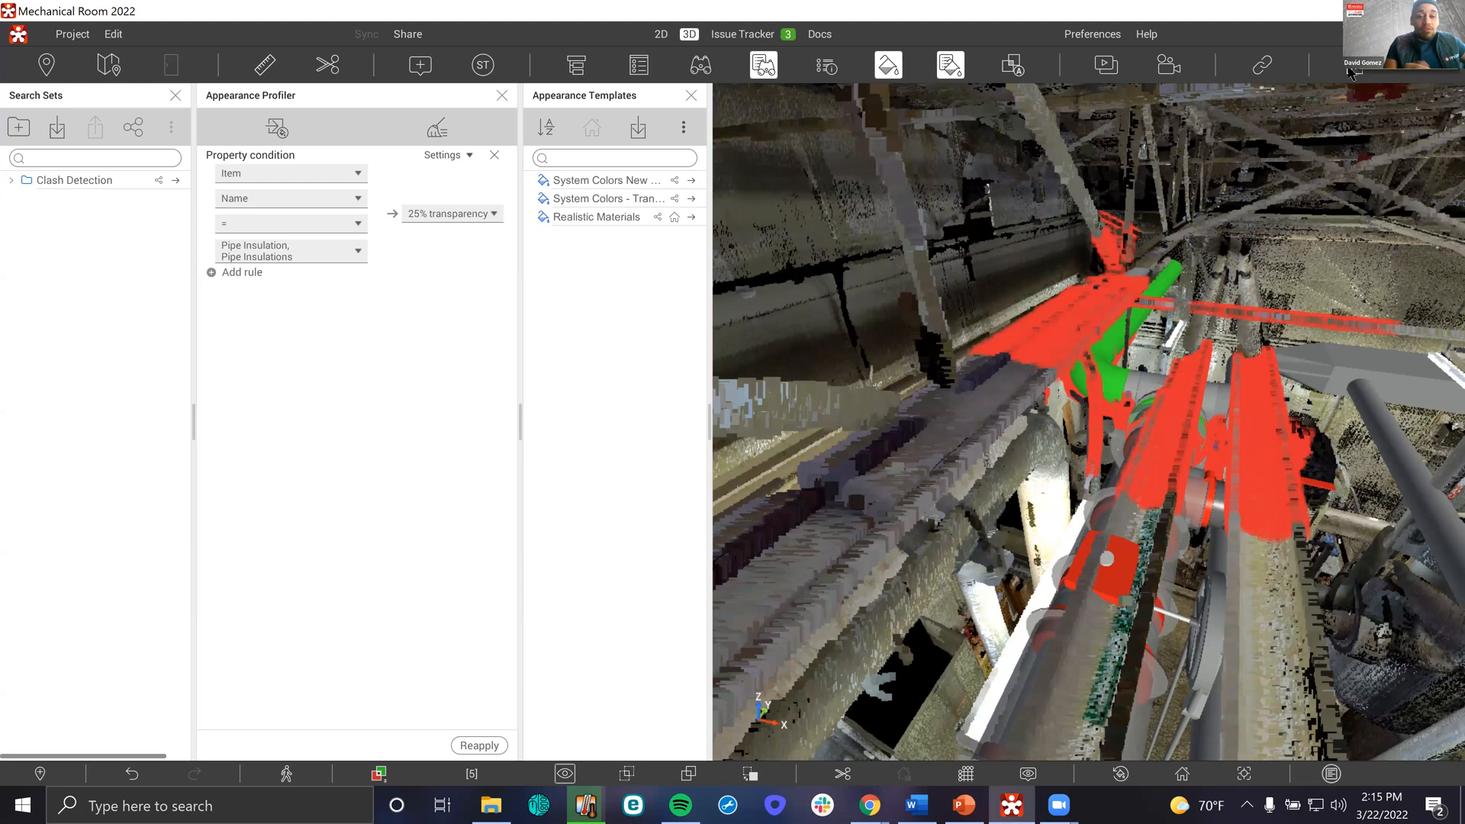
left_click(690, 95)
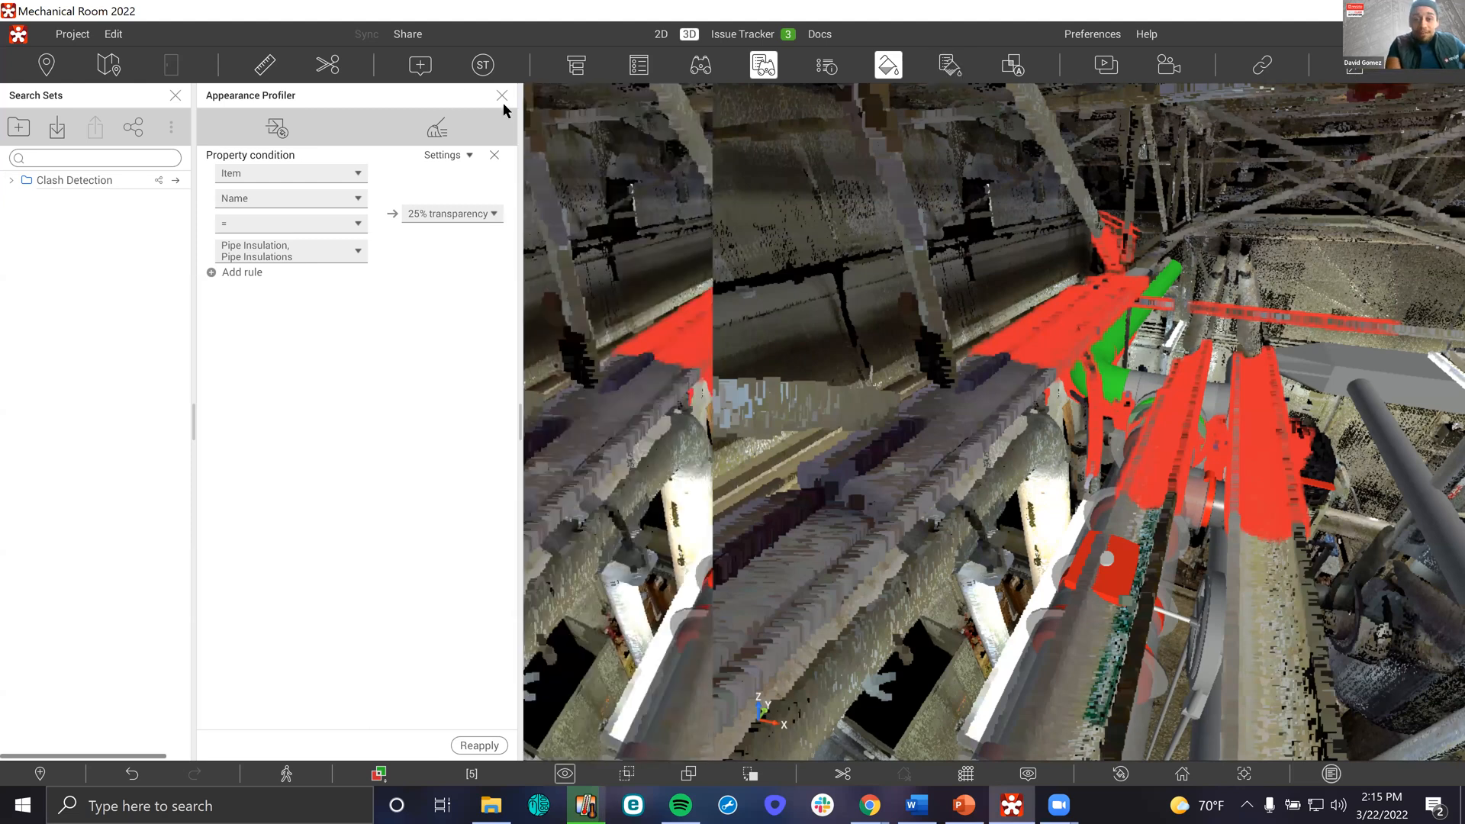
left_click(177, 96)
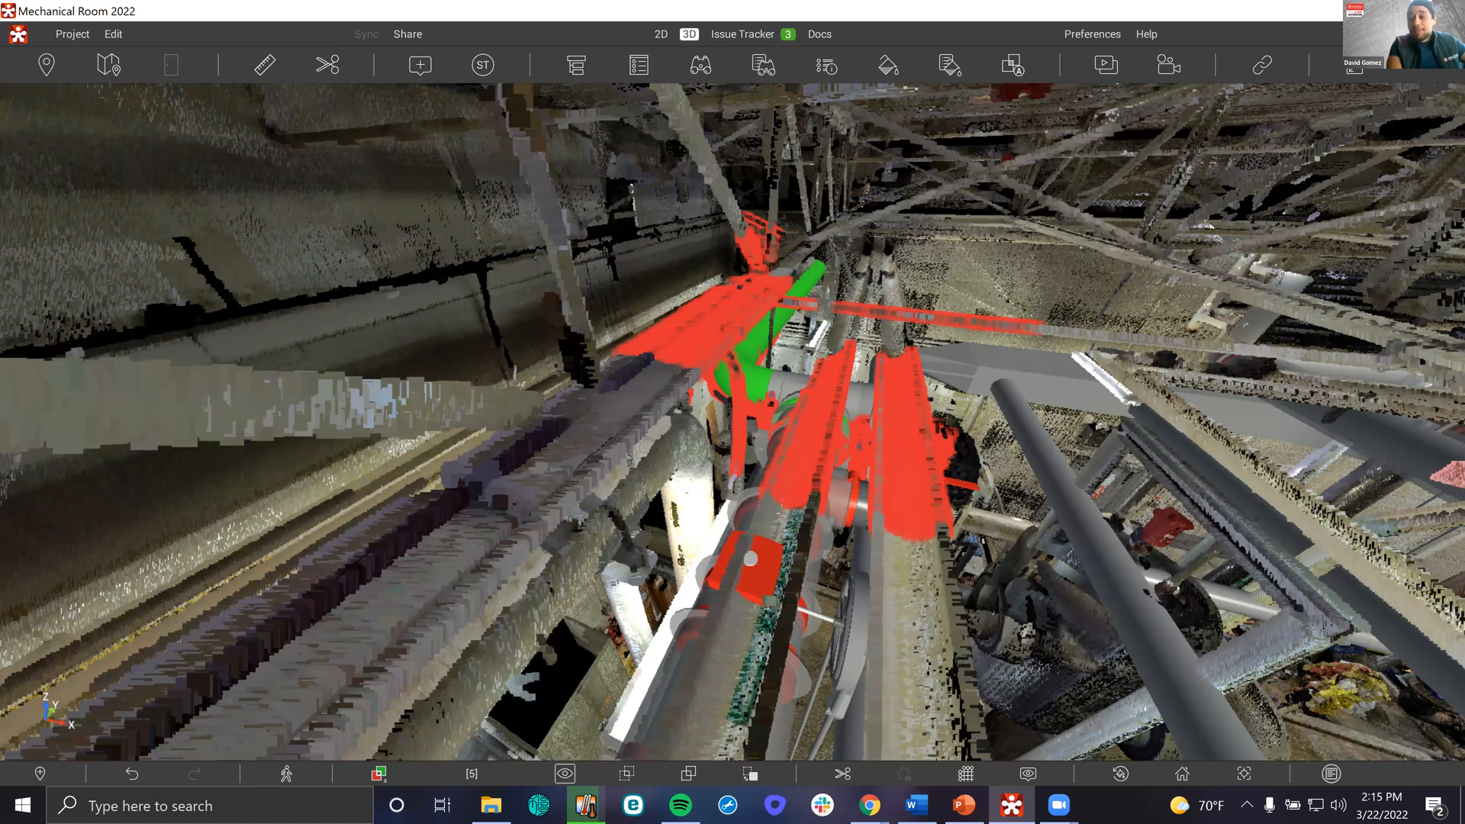
Start a Camera share session and invite the first online project member
left_click(1101, 69)
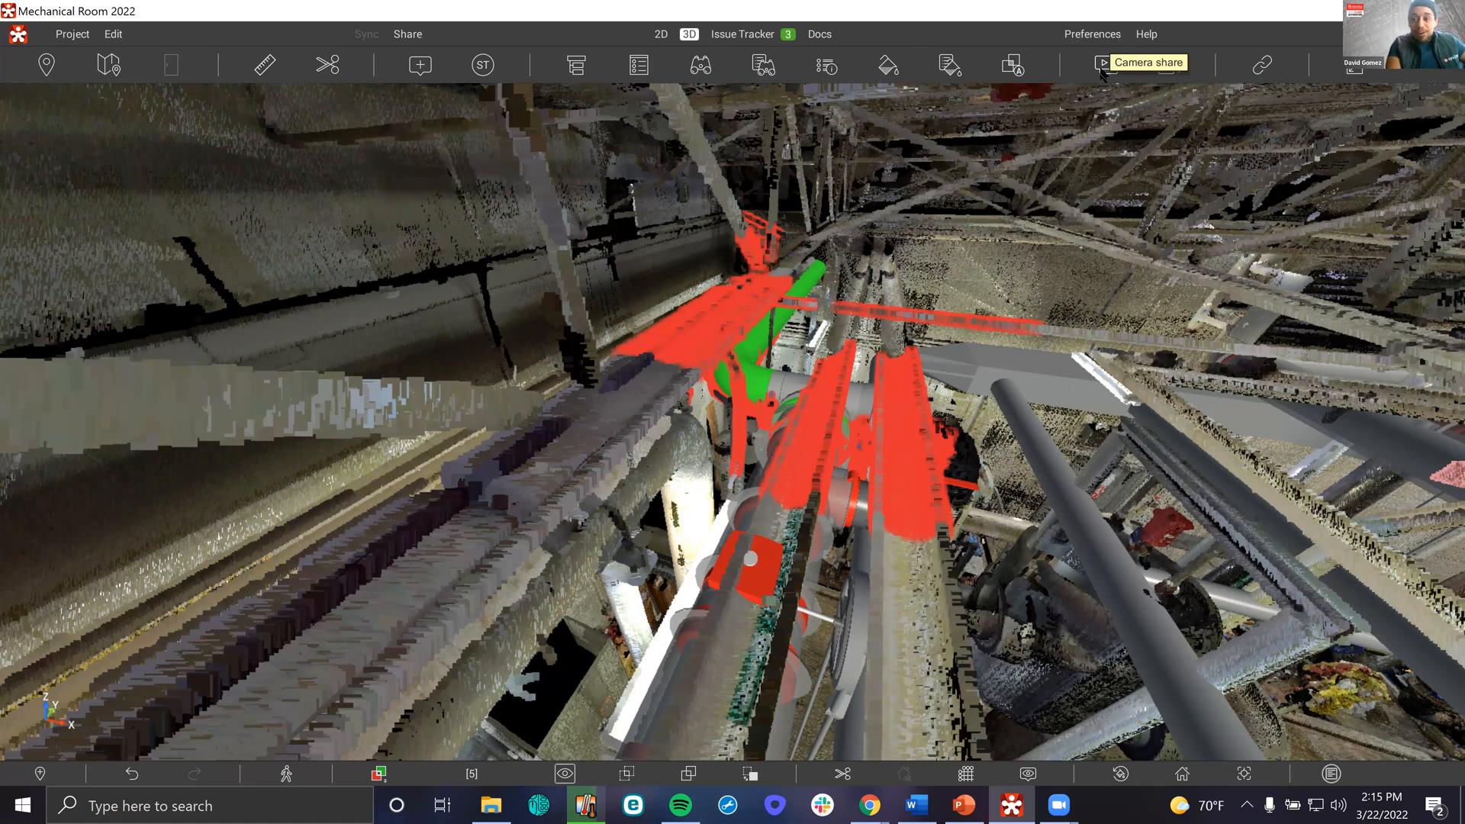
left_click(1102, 67)
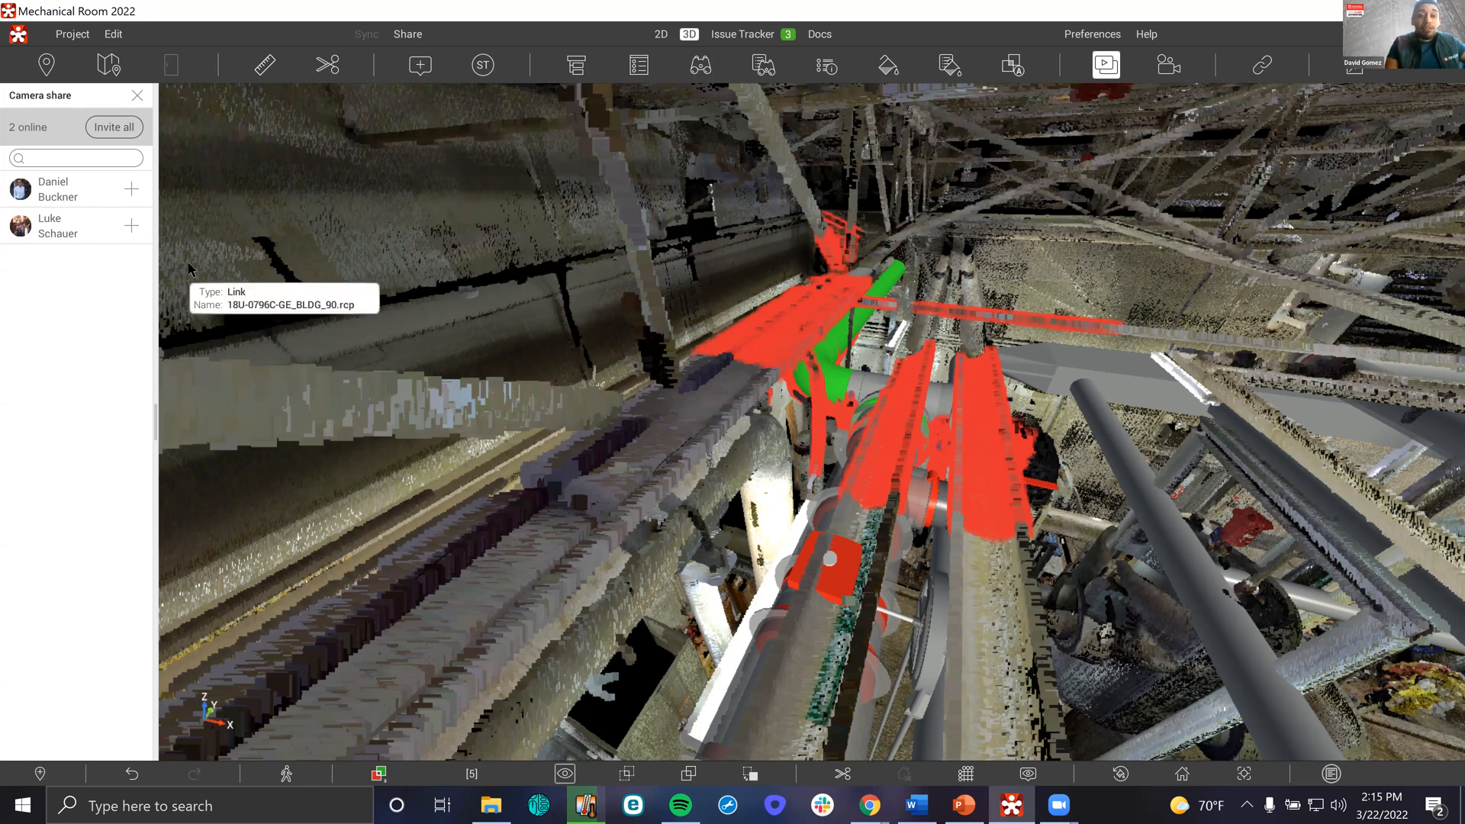
left_click(132, 191)
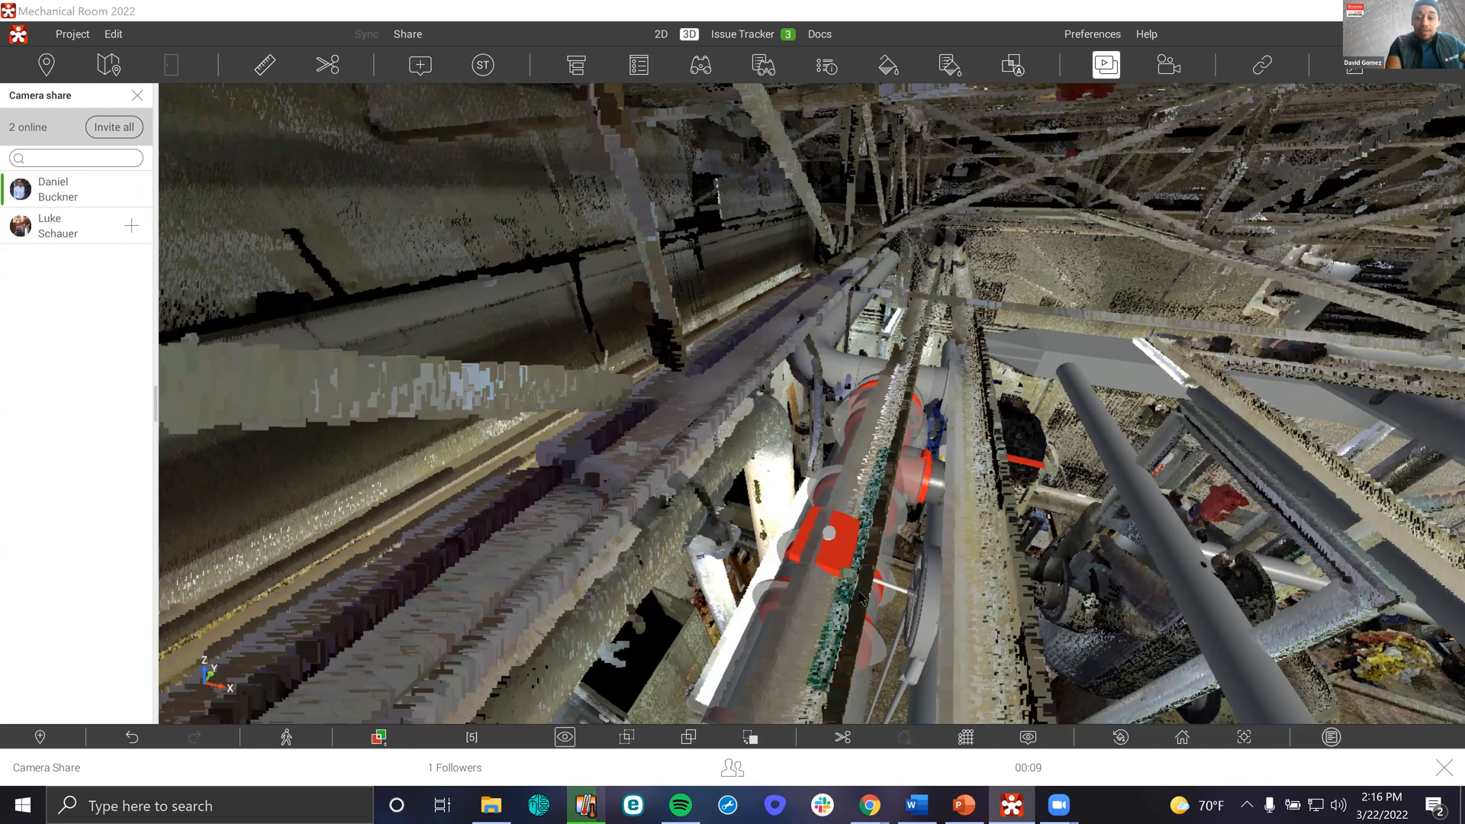
Lead the shared camera down through the mechanical room to a view up at the overhead pipes, and end the share session
left_click(892, 621)
scroll(714, 279, "up", 1)
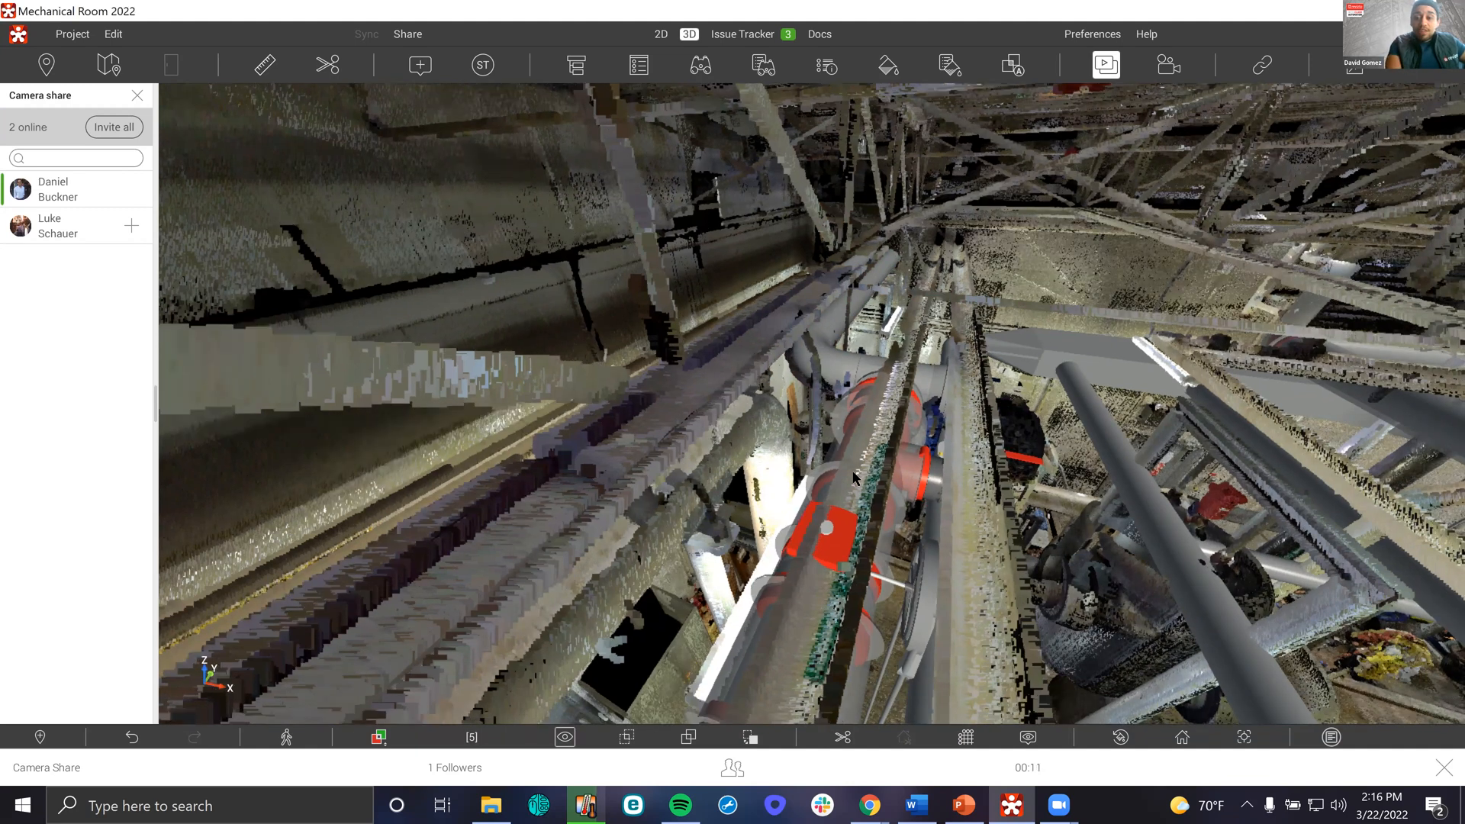
scroll(906, 593, "up", 1)
scroll(905, 592, "up", 3)
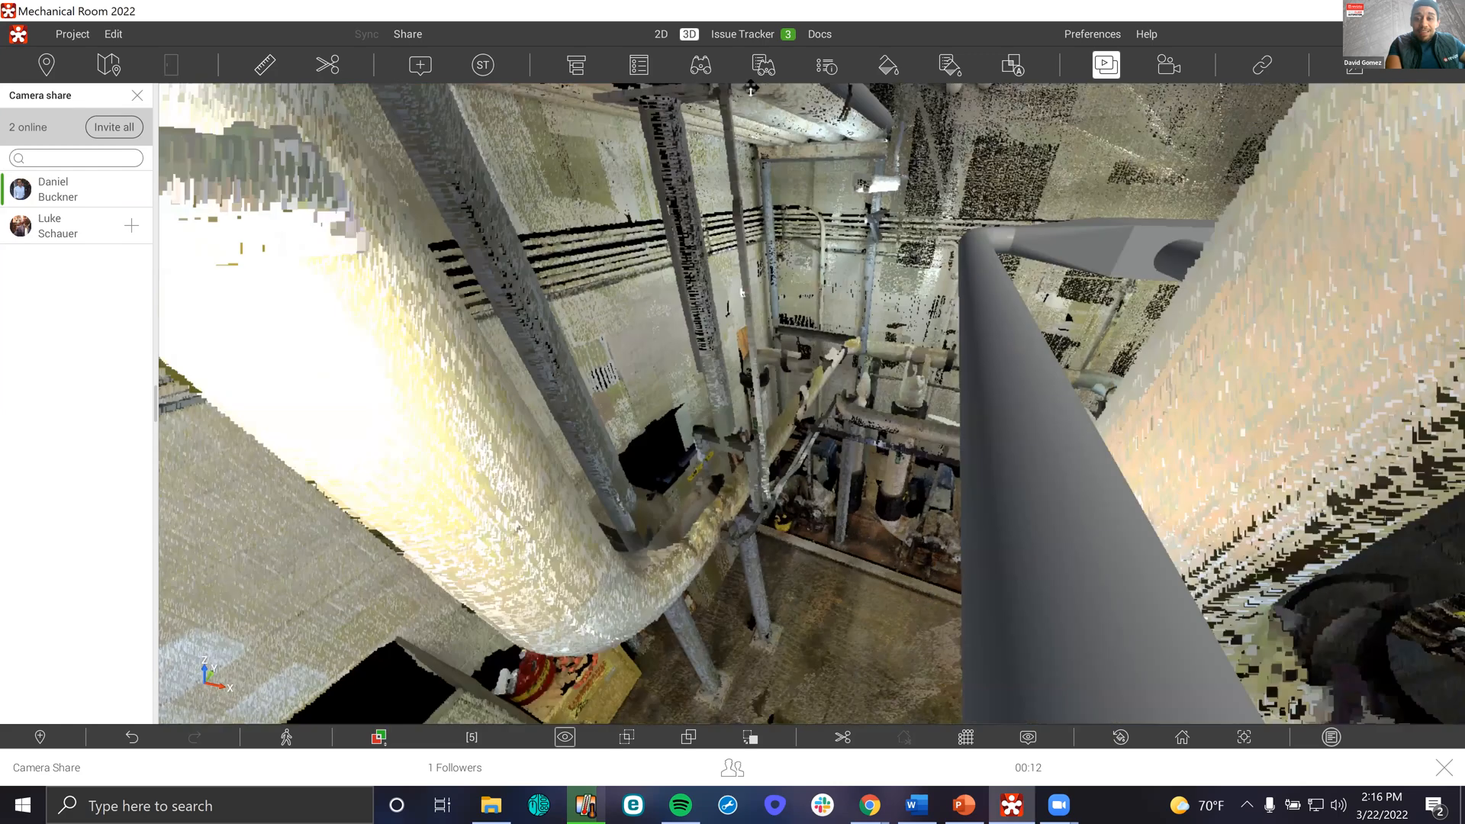
middle_click_drag(796, 345, 838, 383)
middle_click_drag(842, 331, 785, 381)
left_click_drag(709, 192, 923, 478)
left_click_drag(746, 497, 809, 512)
scroll(808, 541, "down", 3)
middle_click_drag(811, 434, 767, 443)
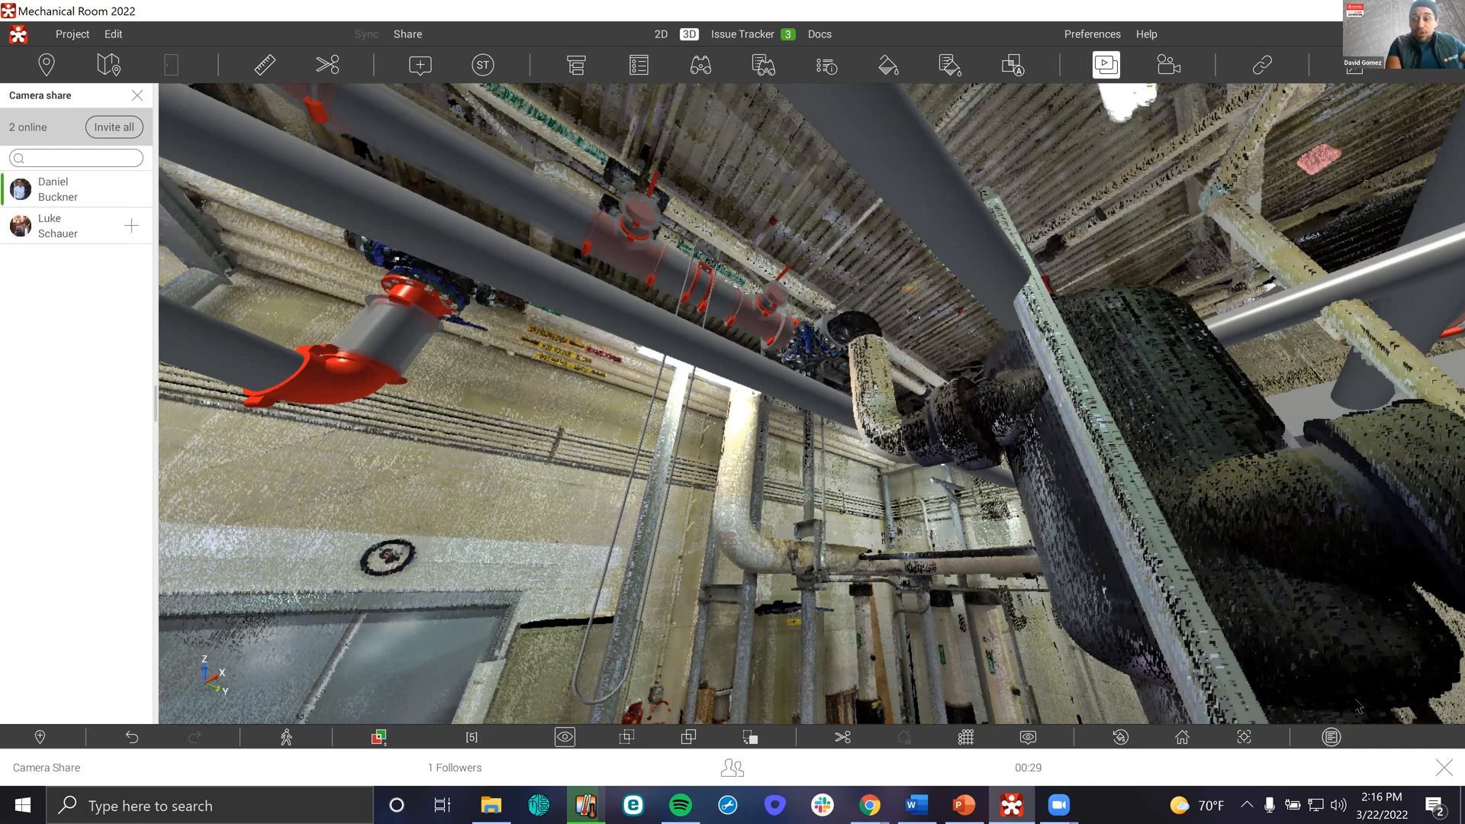
left_click(1442, 769)
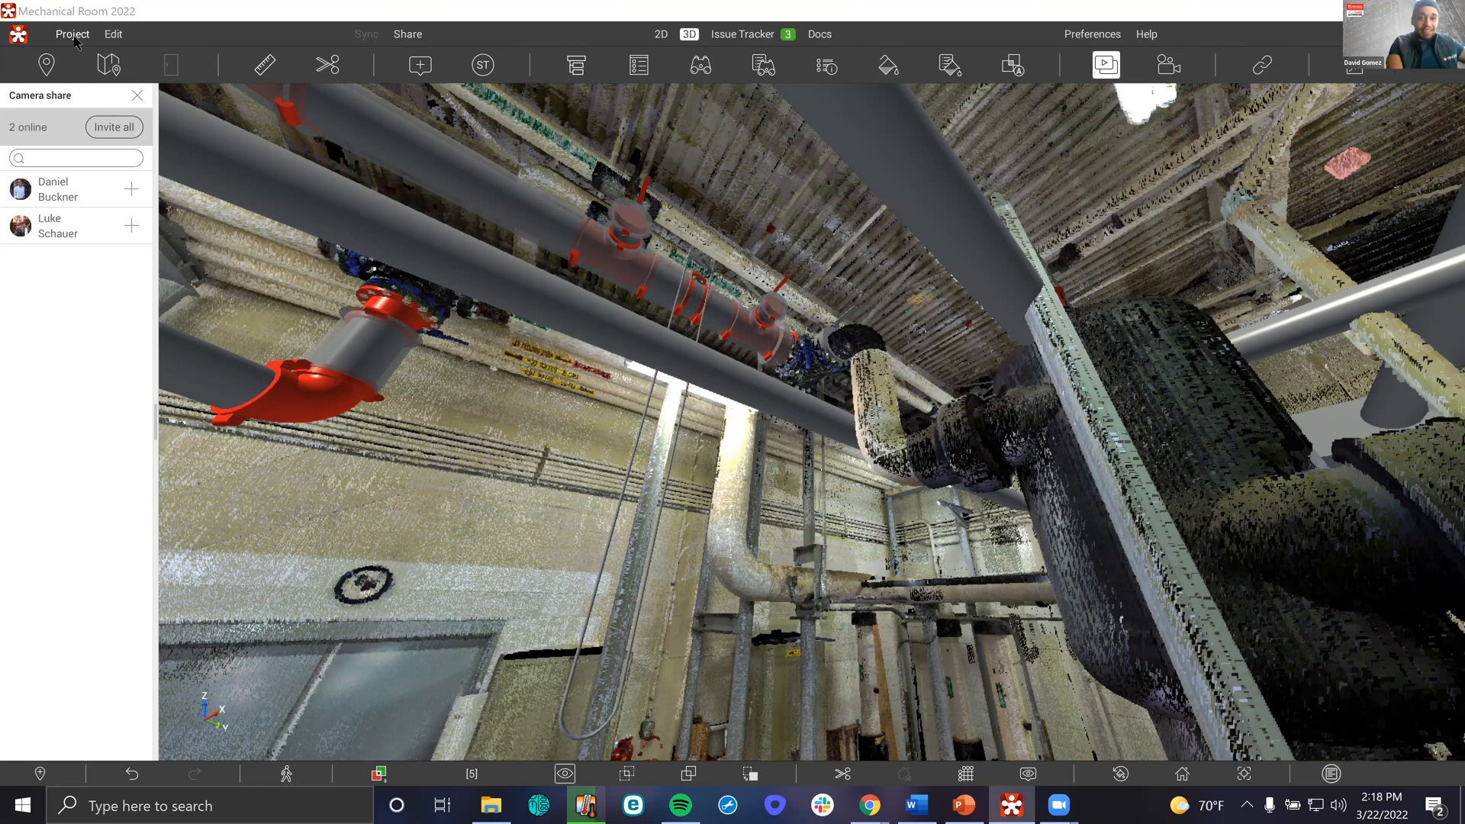
Switch from the current project to Clash Automation Presentation with its preselected models loaded, and dismiss the Camera share list
left_click(74, 35)
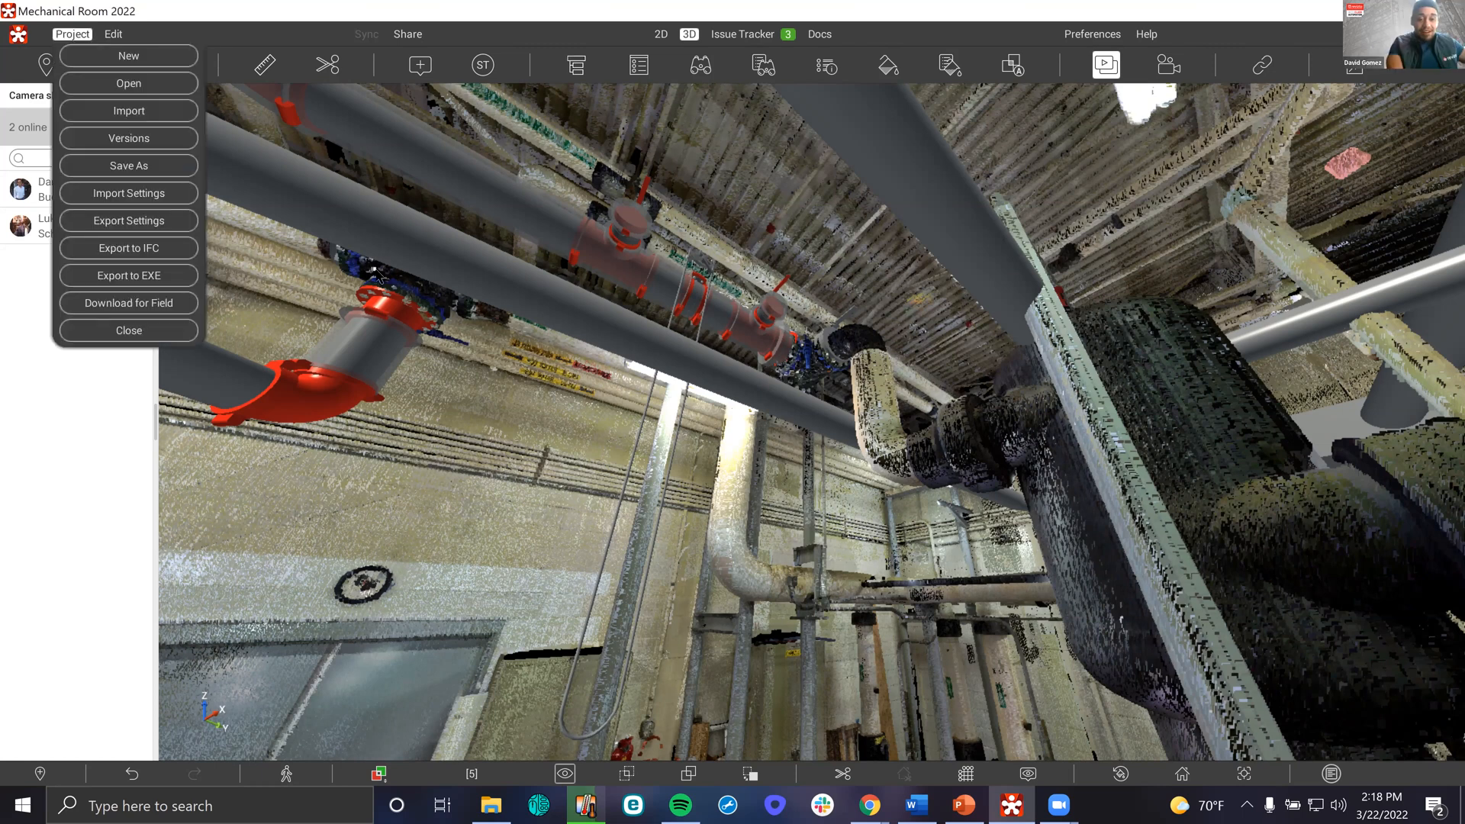
left_click(184, 338)
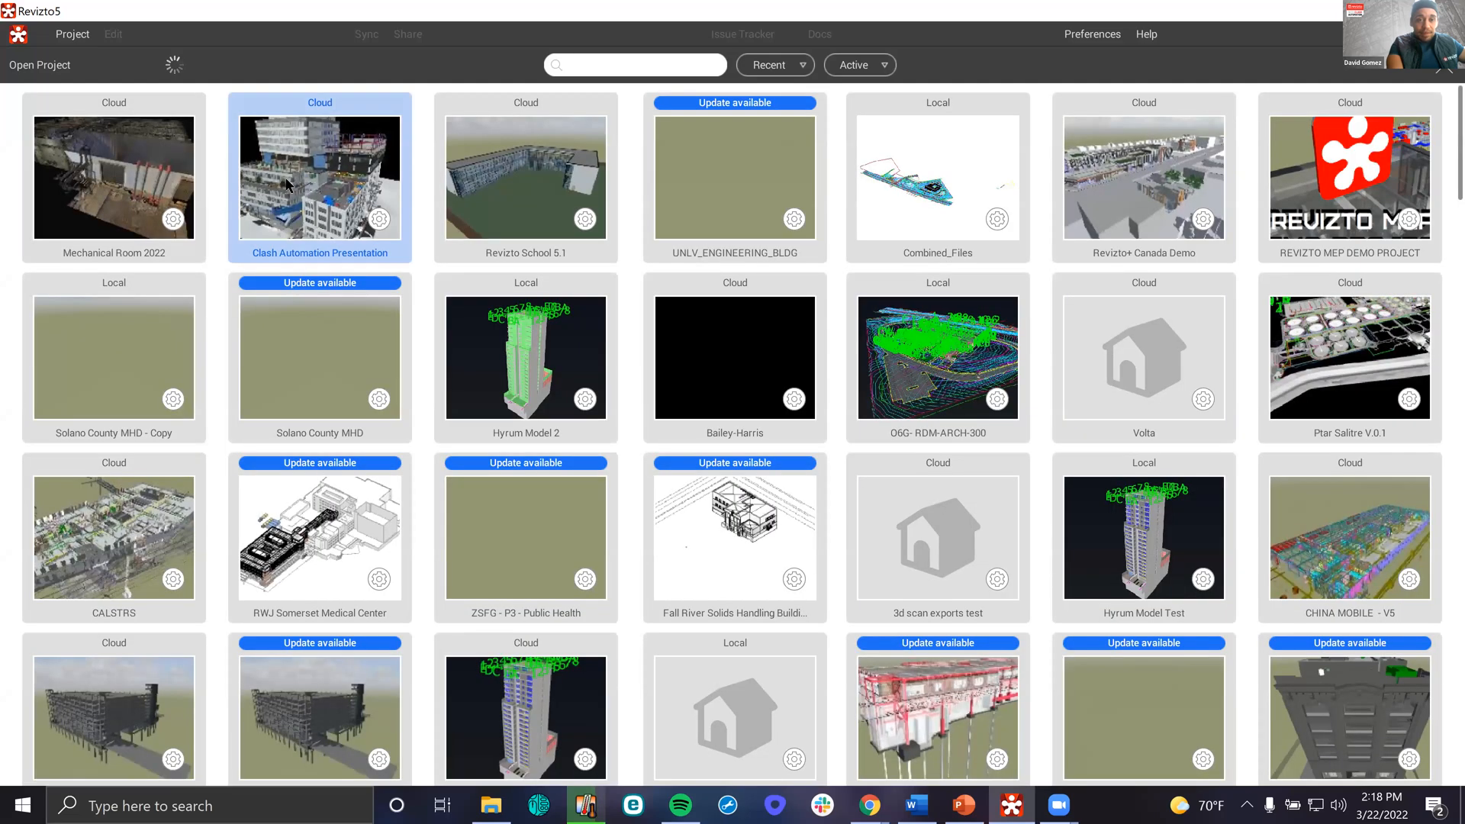
left_click(288, 186)
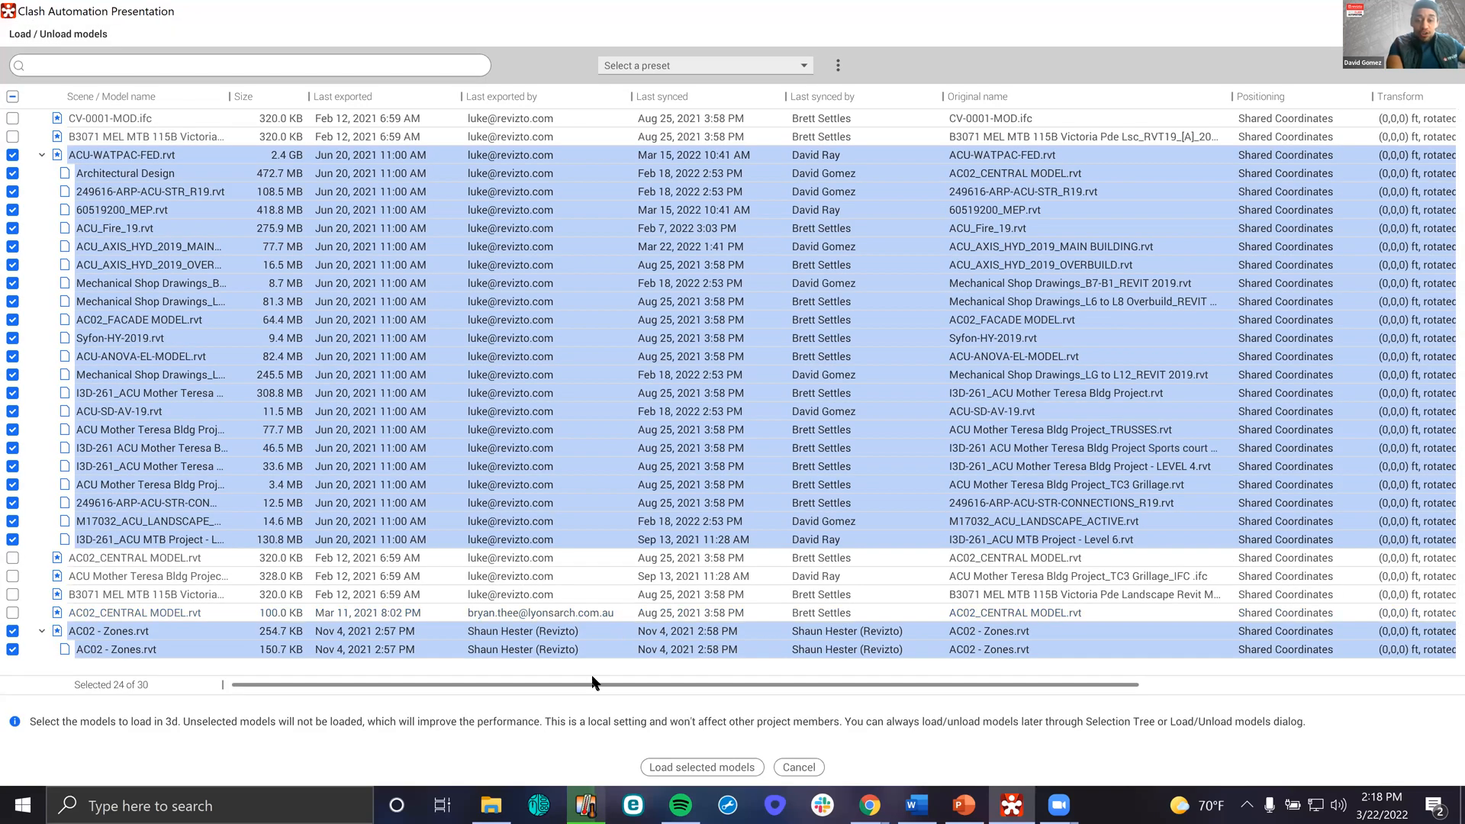
left_click(701, 767)
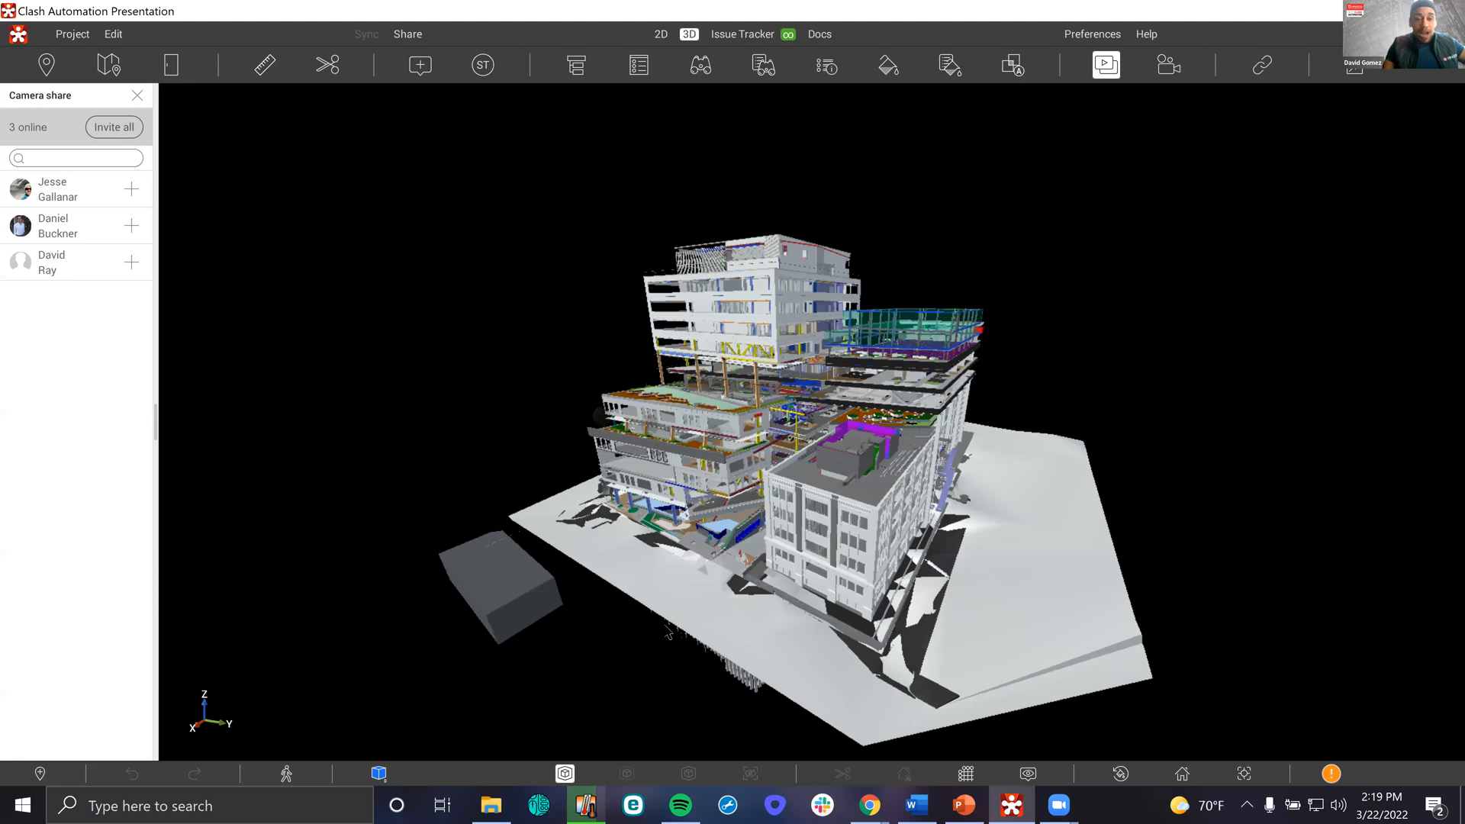
left_click(138, 96)
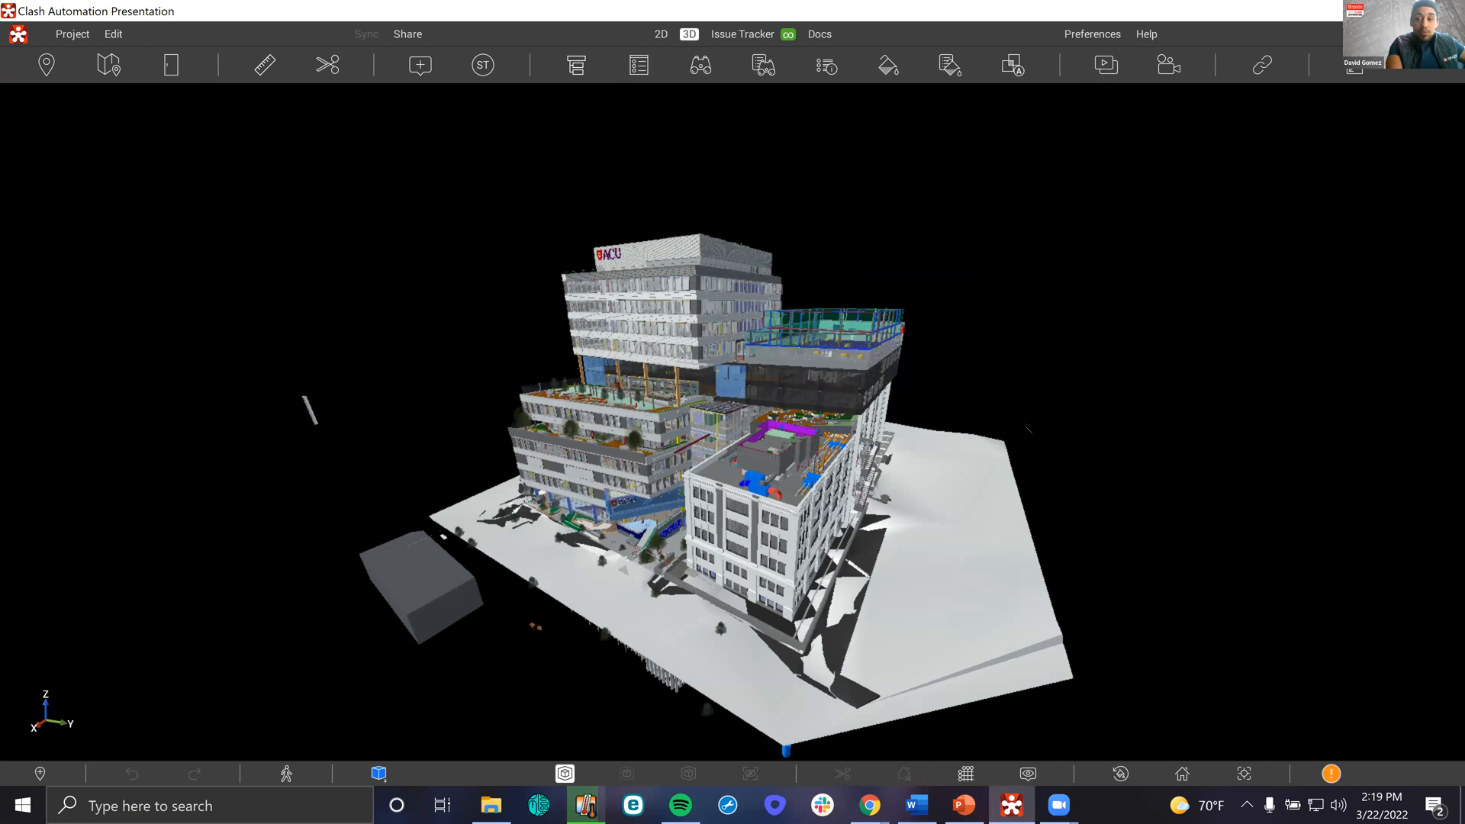
Examine the building from its exterior down through the ramp entrance to the overhead services around the round column
scroll(614, 509, "up", 2)
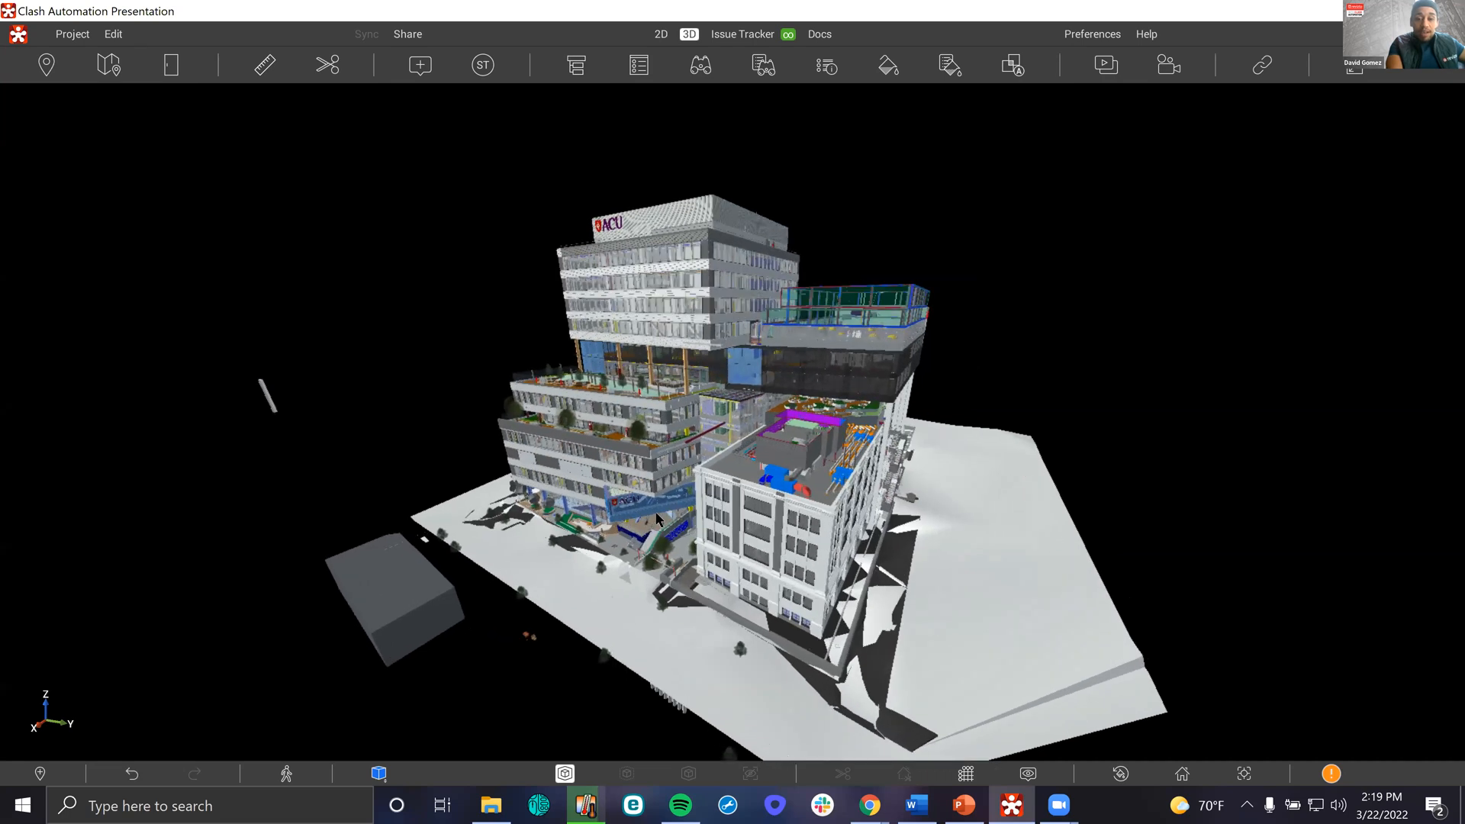
scroll(657, 519, "up", 4)
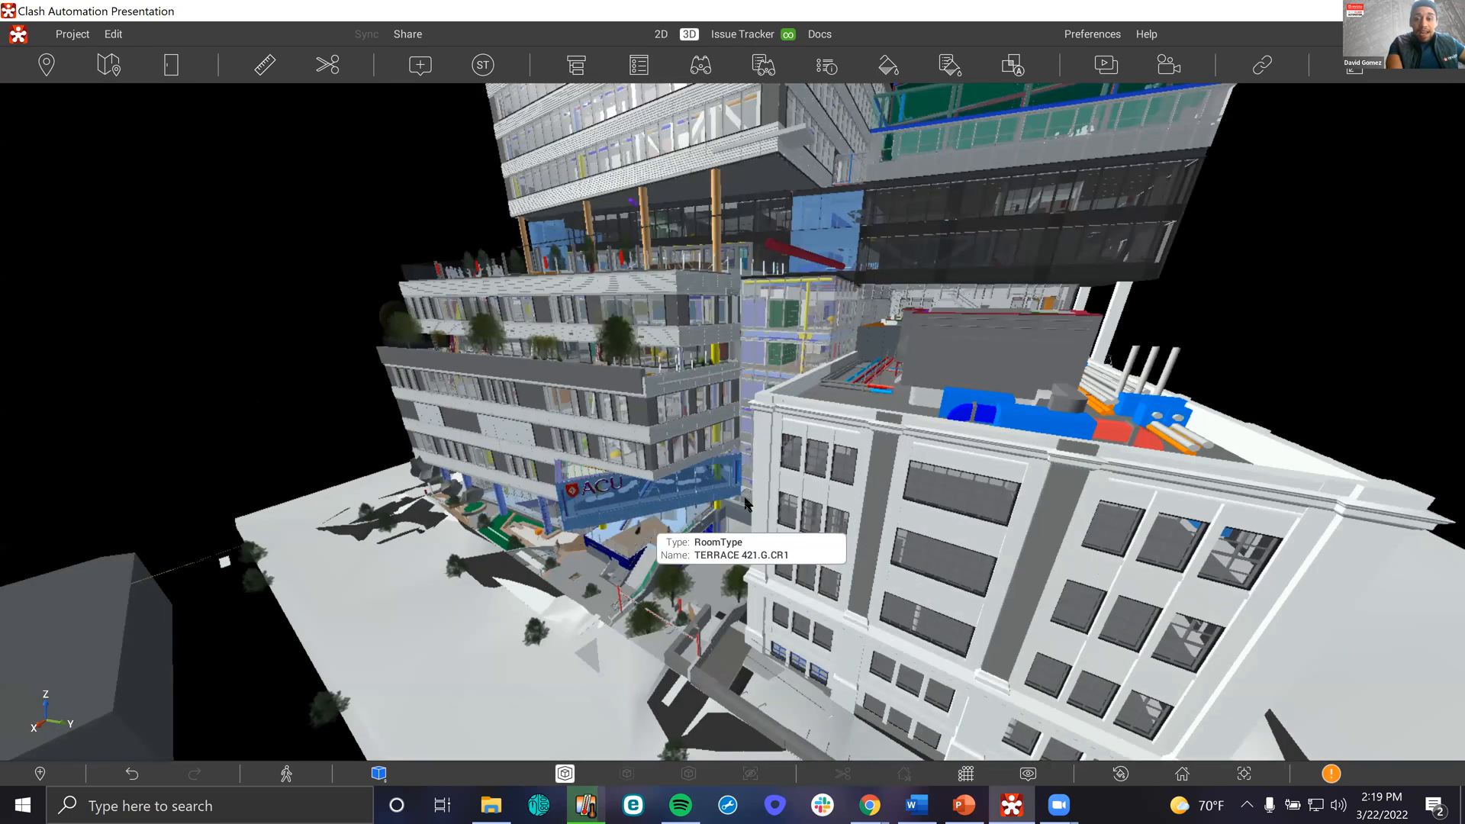
scroll(745, 504, "up", 4)
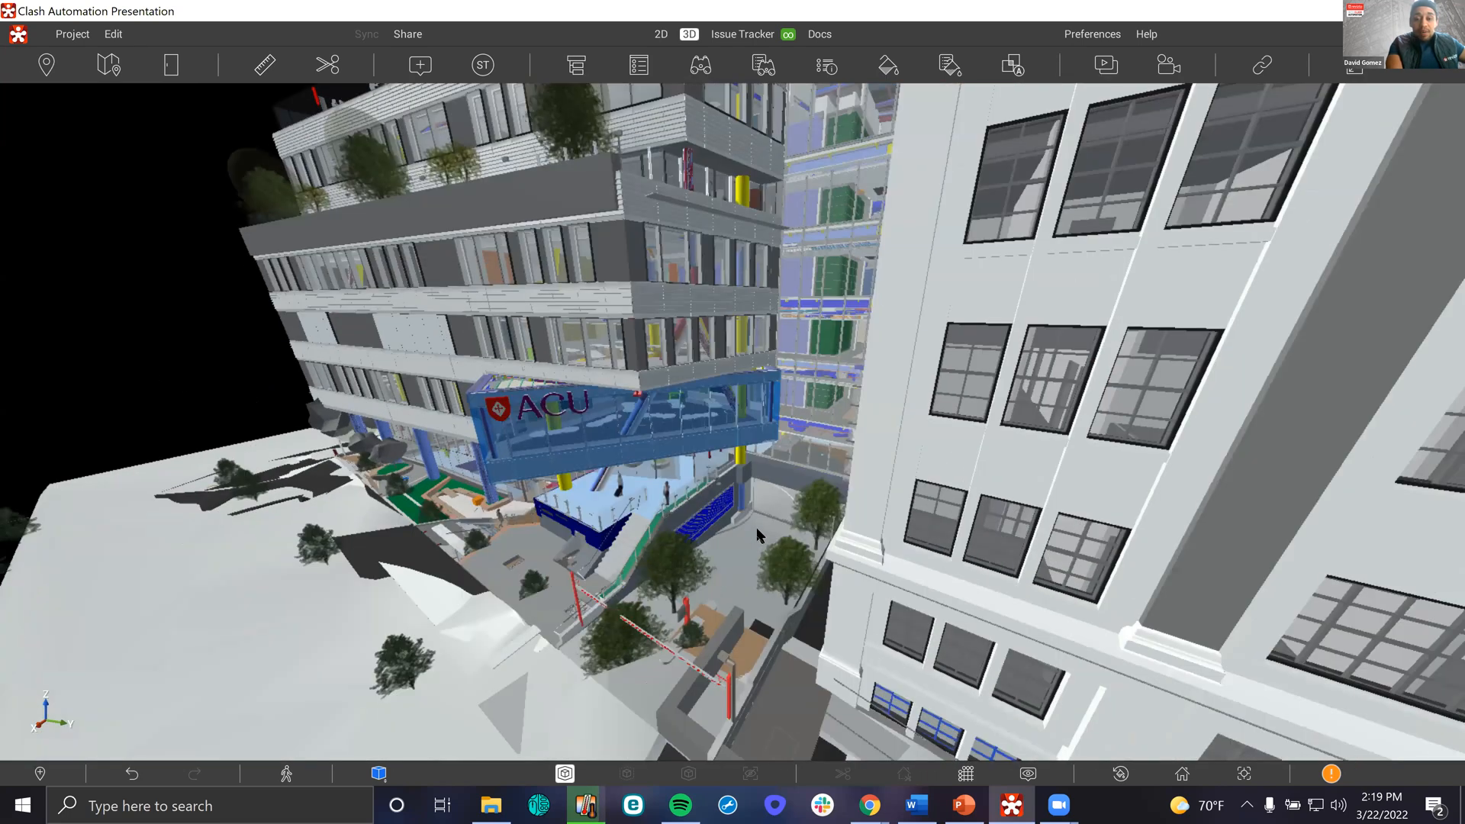
scroll(758, 534, "up", 4)
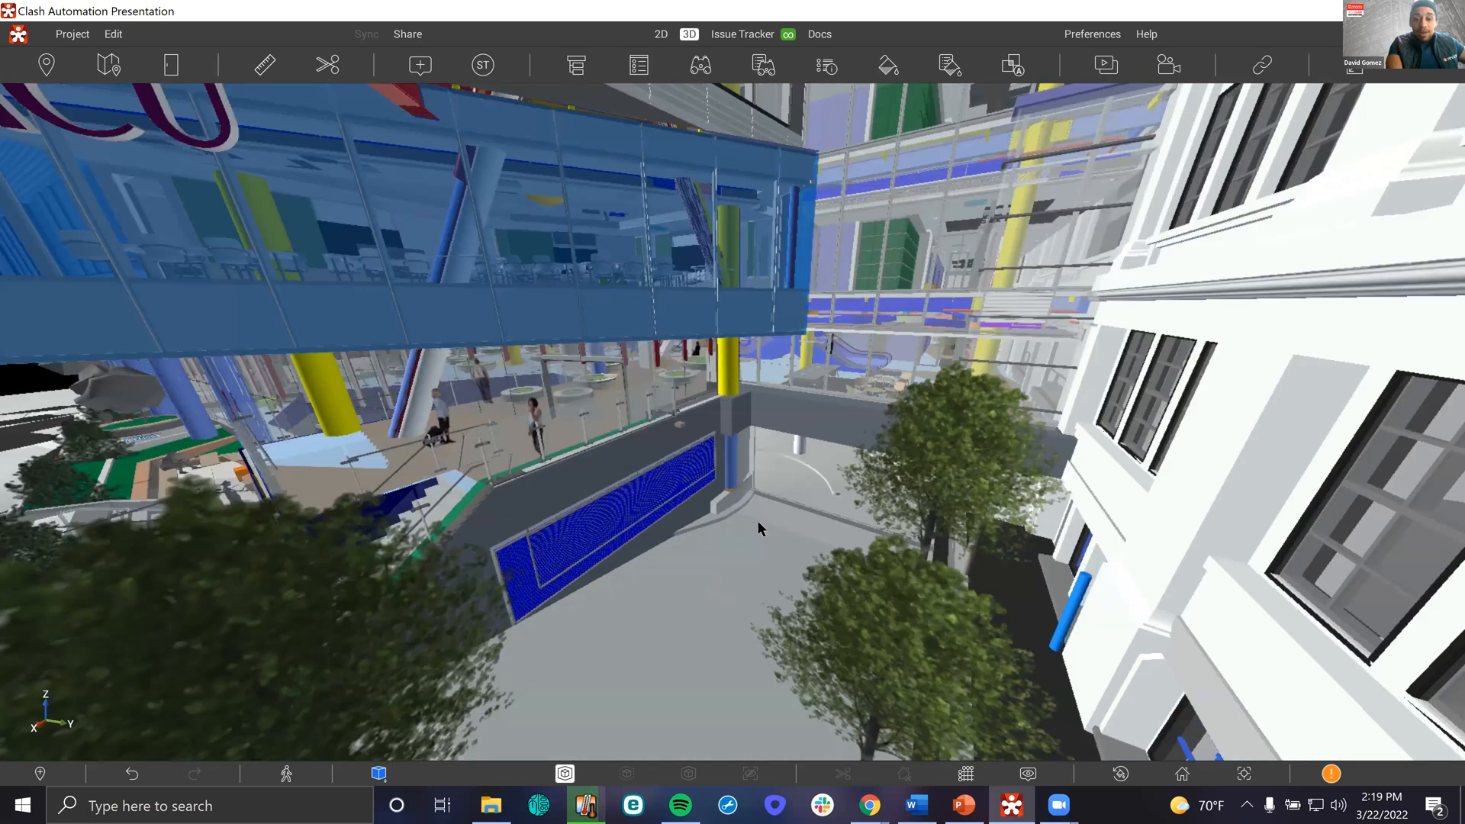
scroll(758, 521, "up", 3)
scroll(779, 493, "up", 4)
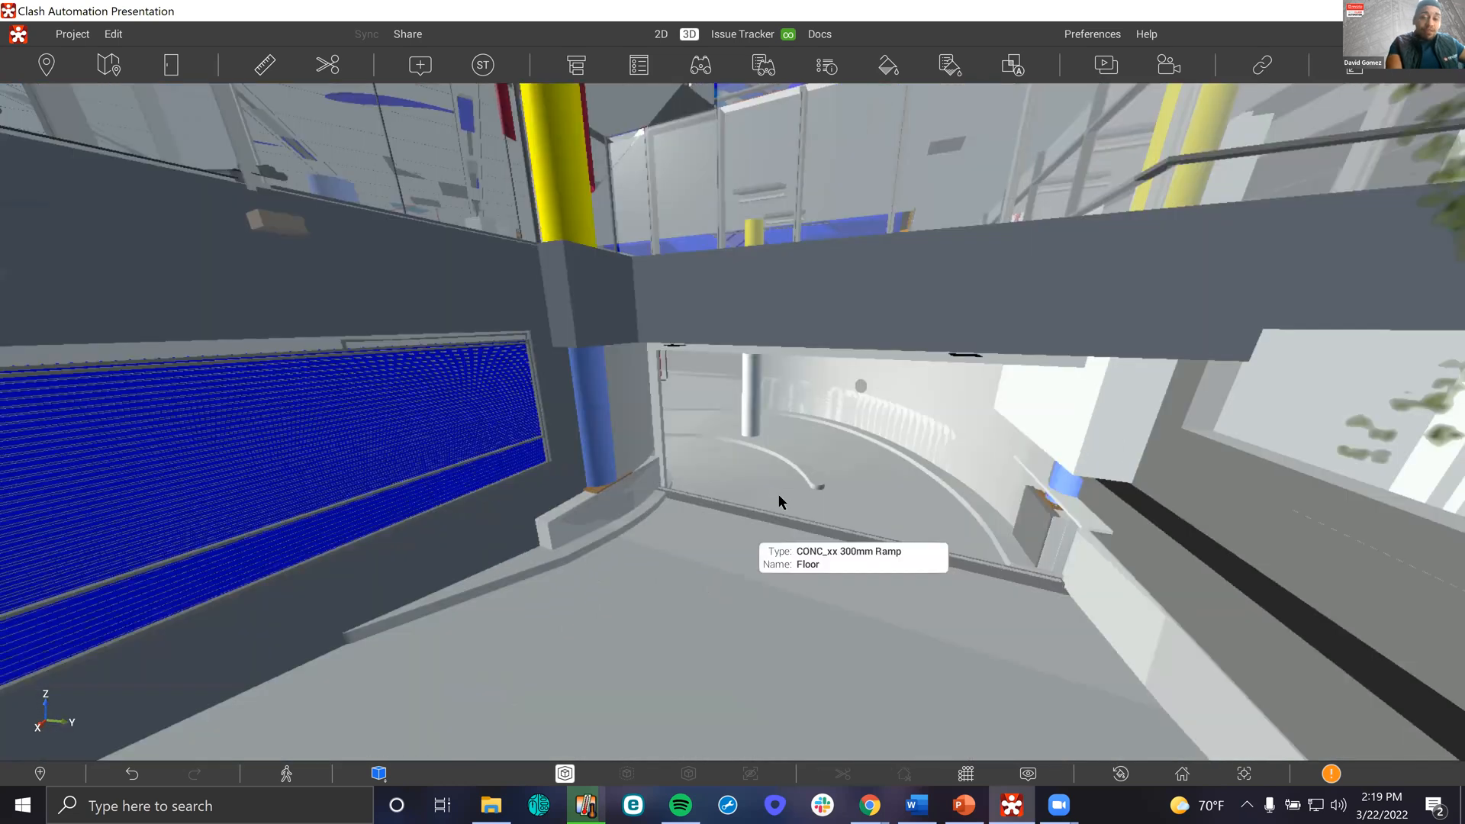
scroll(779, 498, "down", 2)
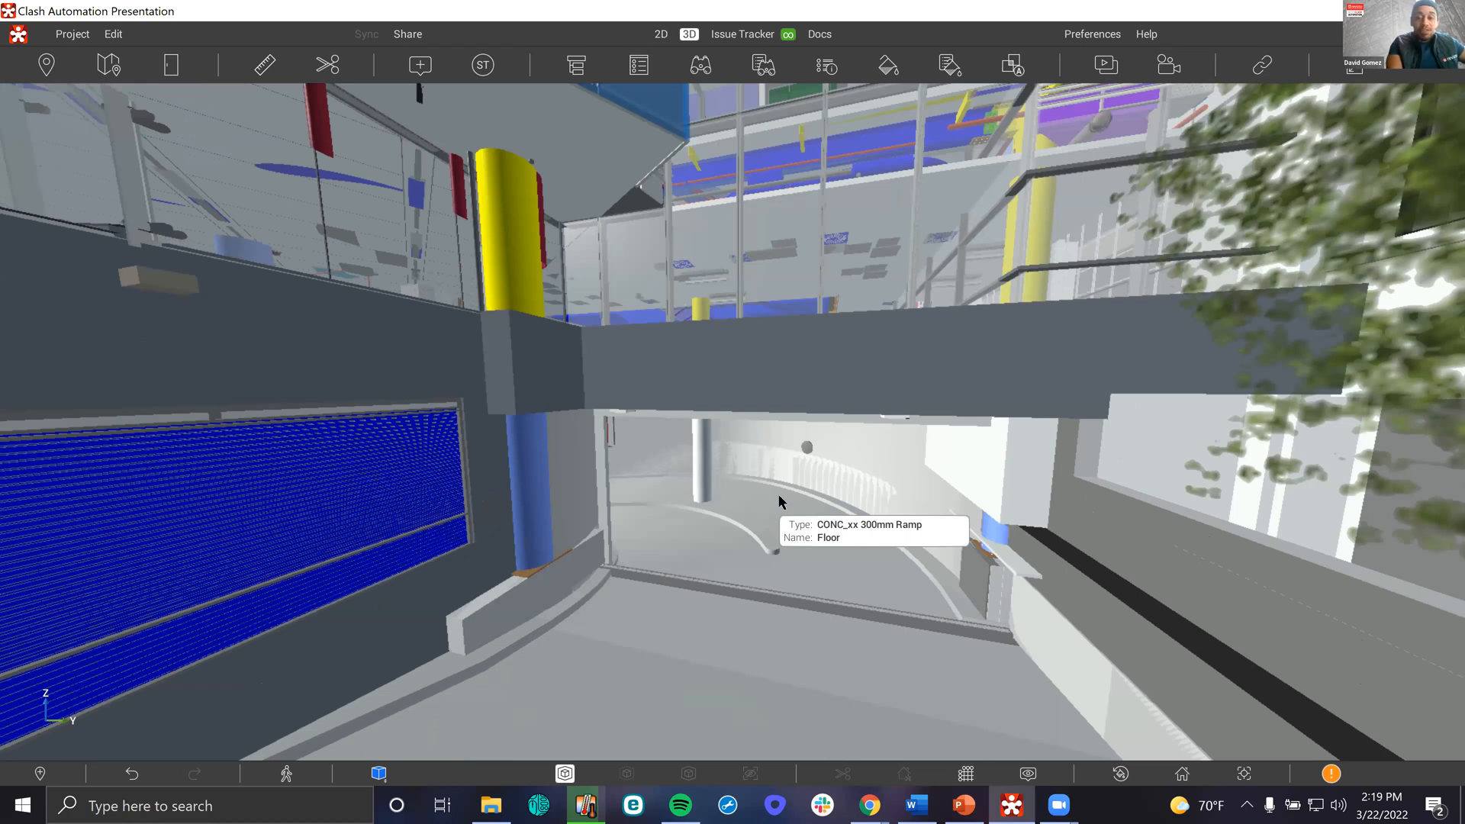
scroll(779, 497, "up", 3)
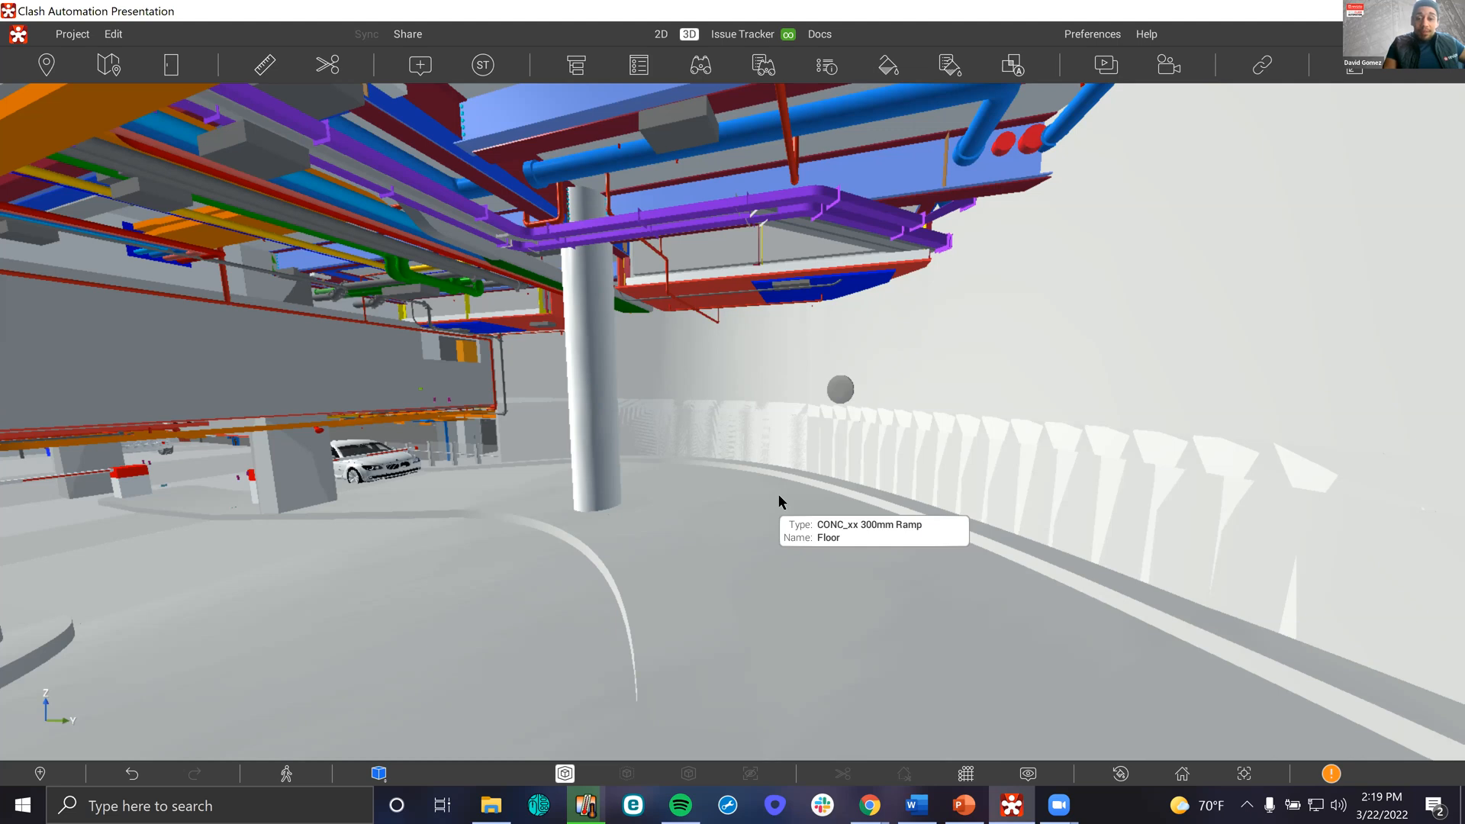
left_click_drag(778, 494, 732, 538)
left_click_drag(706, 530, 676, 496)
scroll(676, 496, "down", 1)
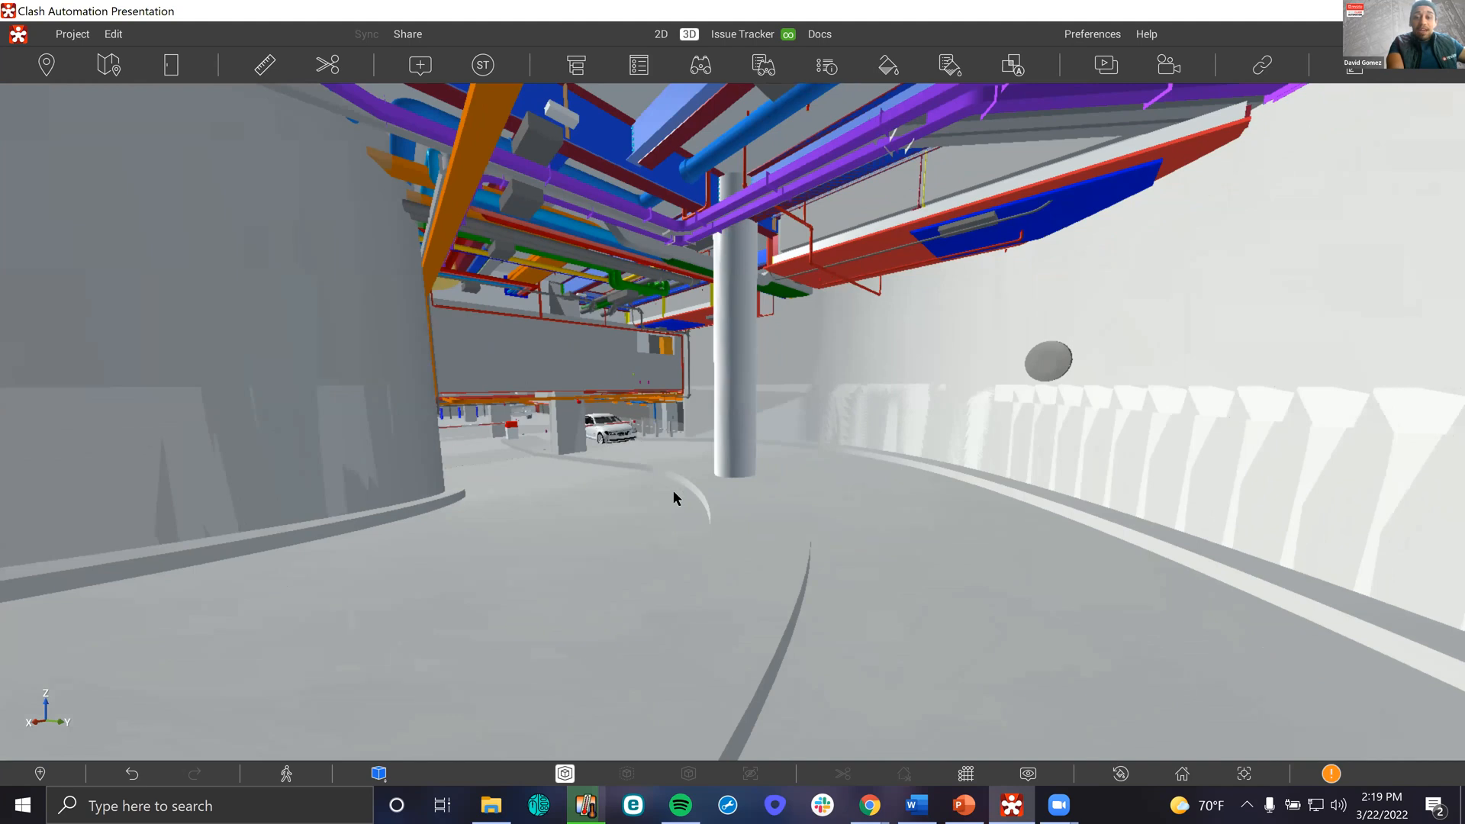
Start a new clash test in Clash Automation with Entry Ramp as search set A and Overall MEP from Clash's Categories folder as B
mouse_move(673, 241)
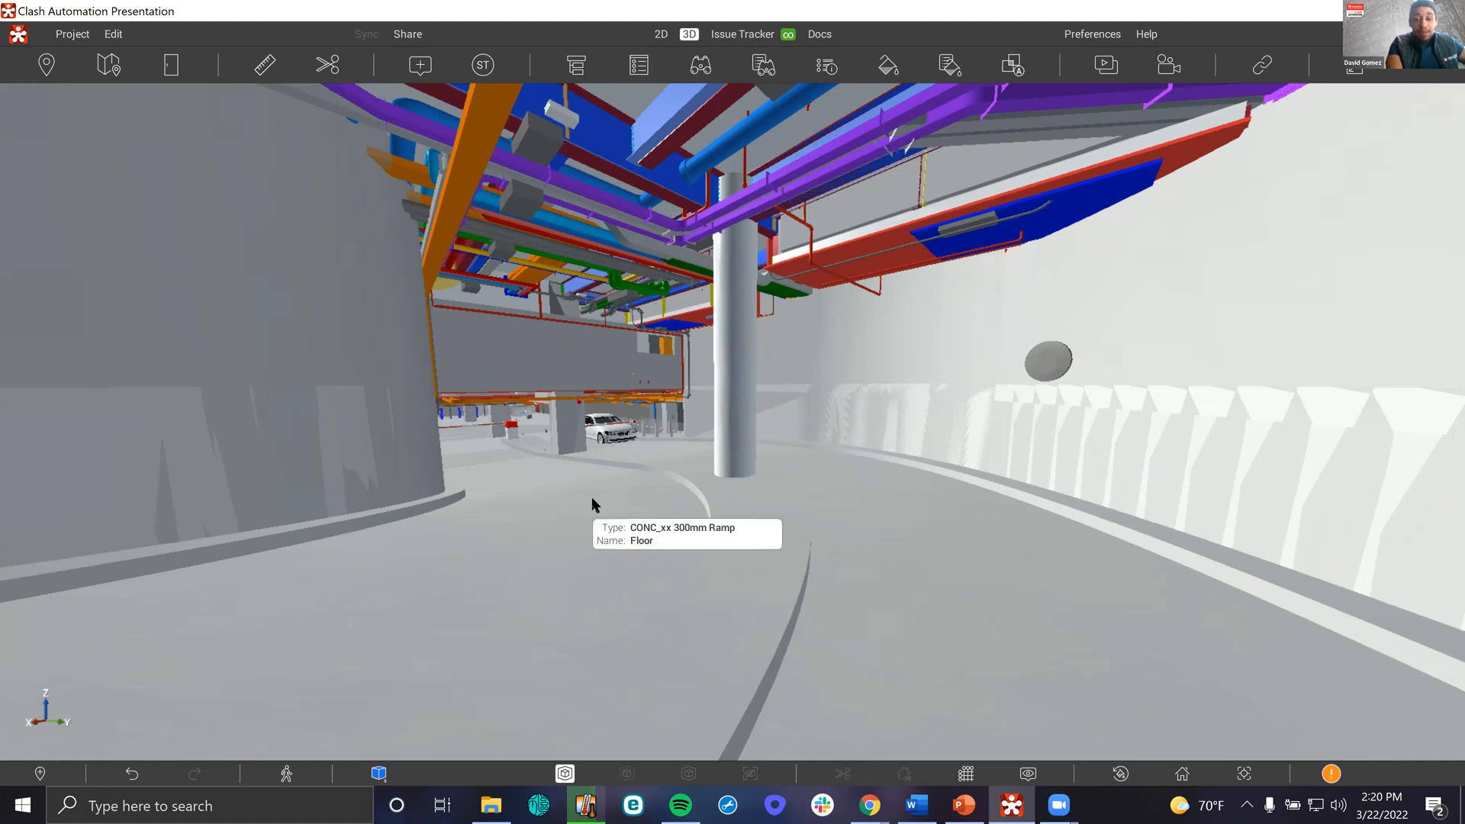
left_click(1012, 66)
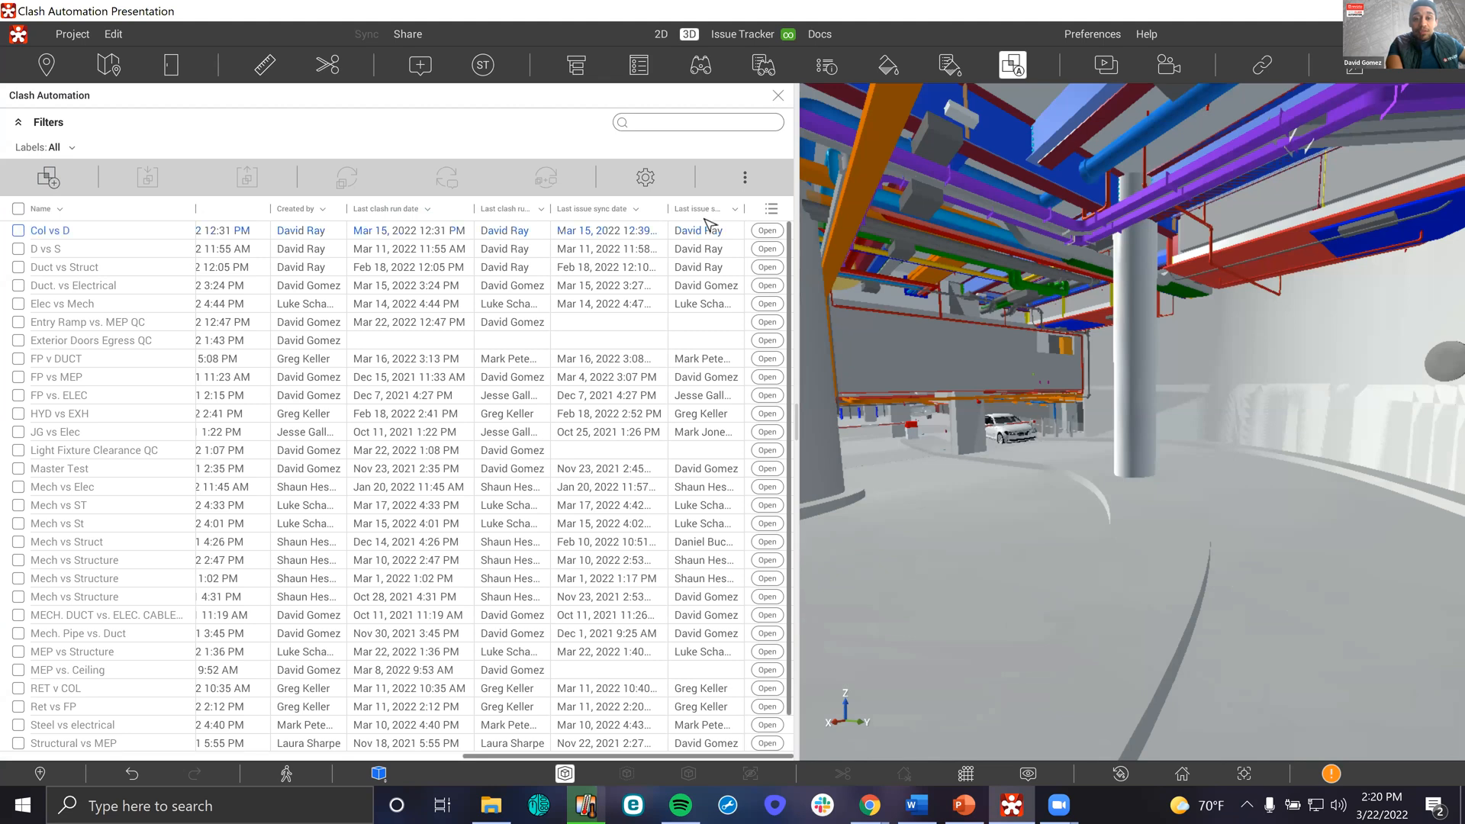
left_click(44, 182)
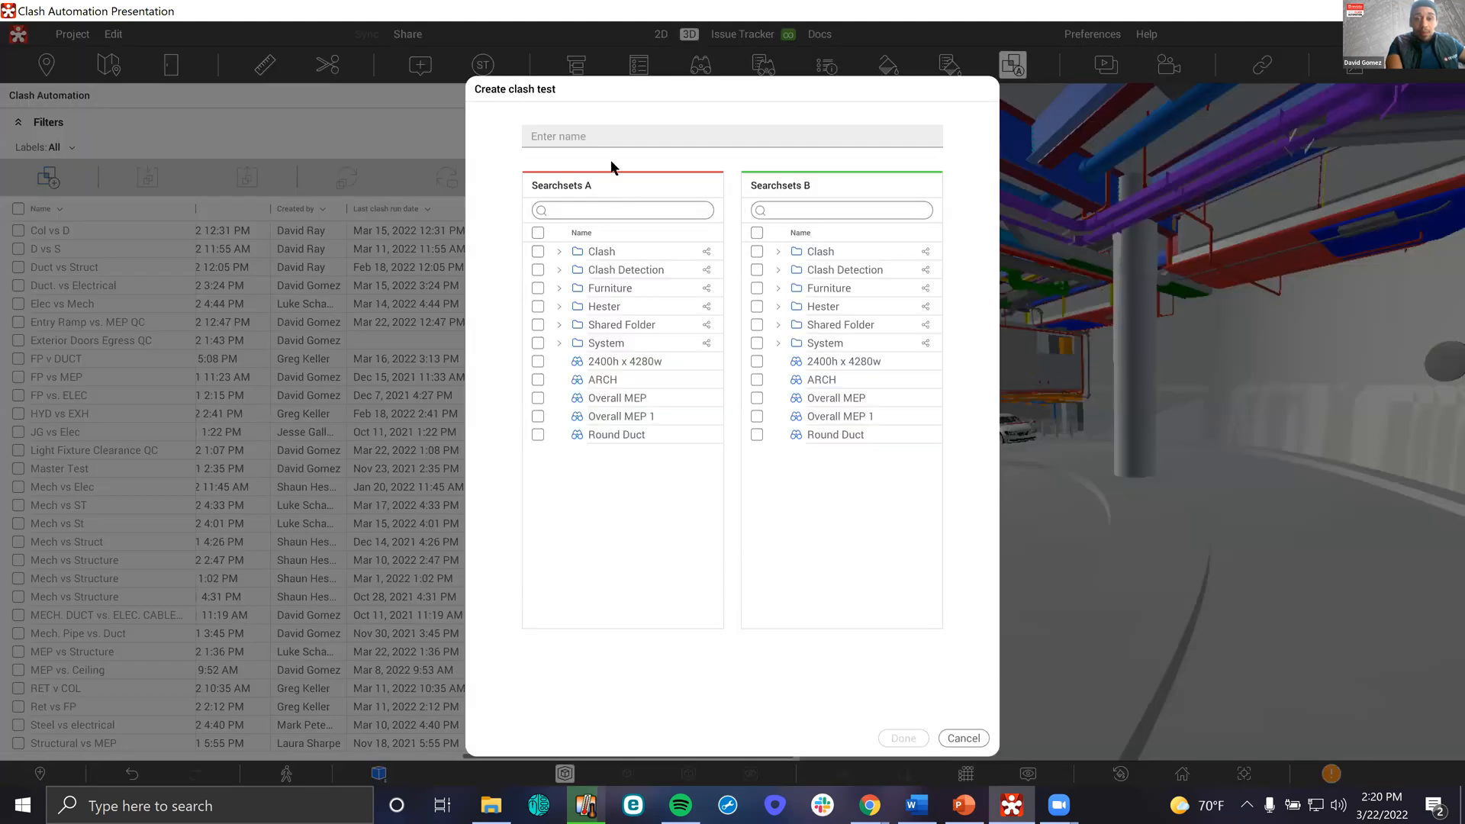
left_click(612, 211)
type("Entry")
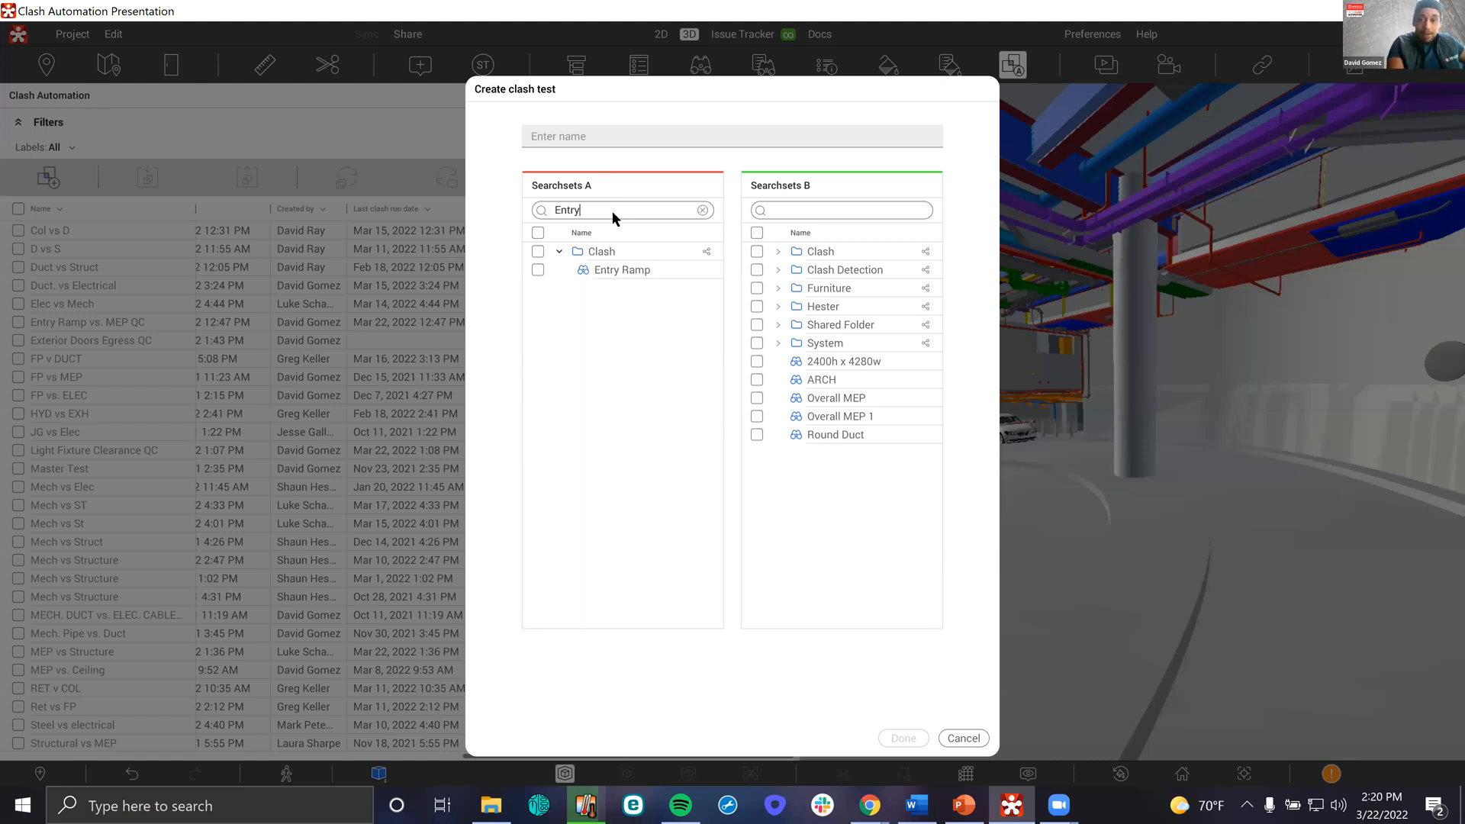
left_click(538, 269)
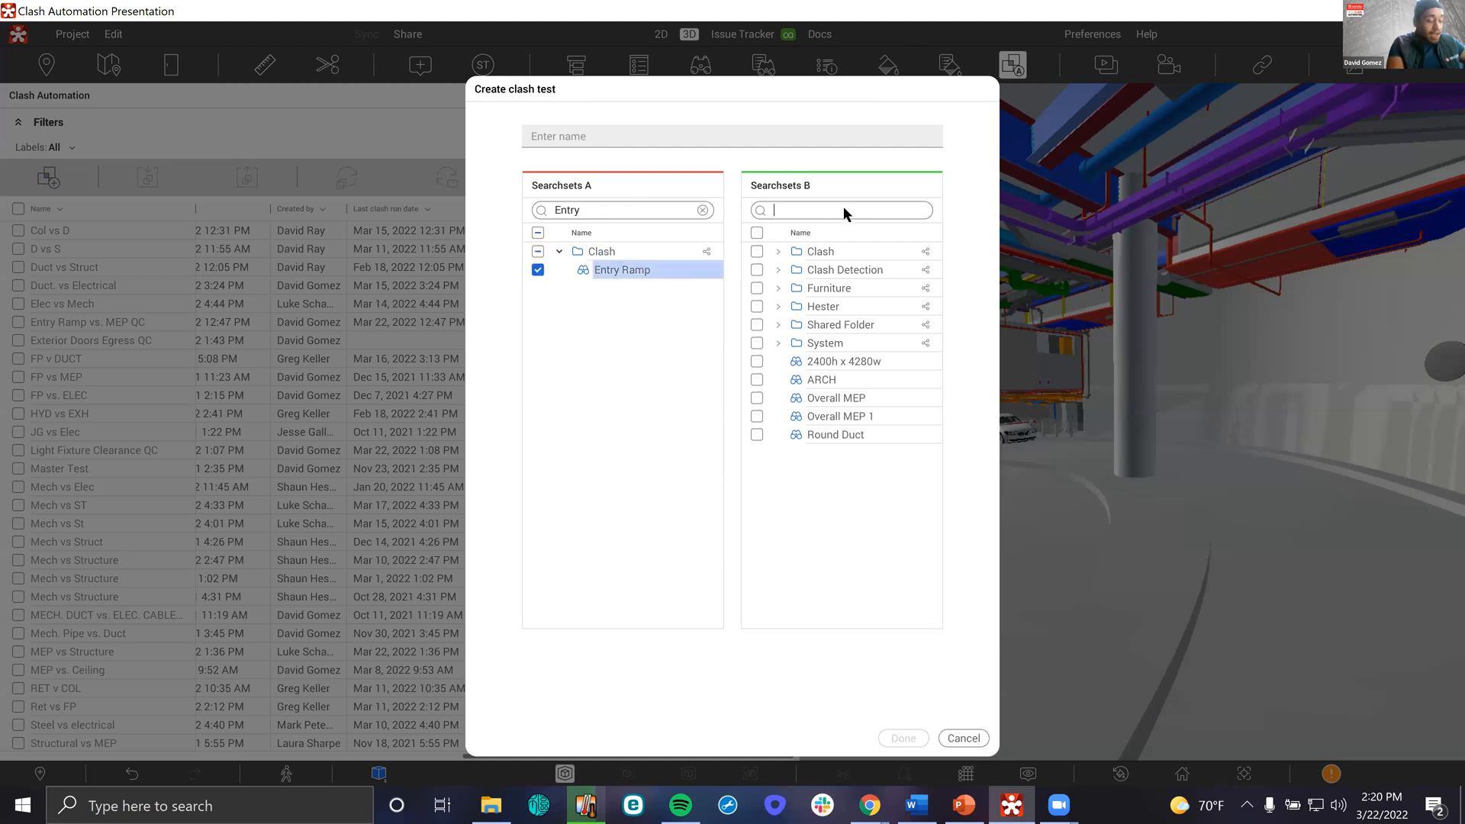
type("Over")
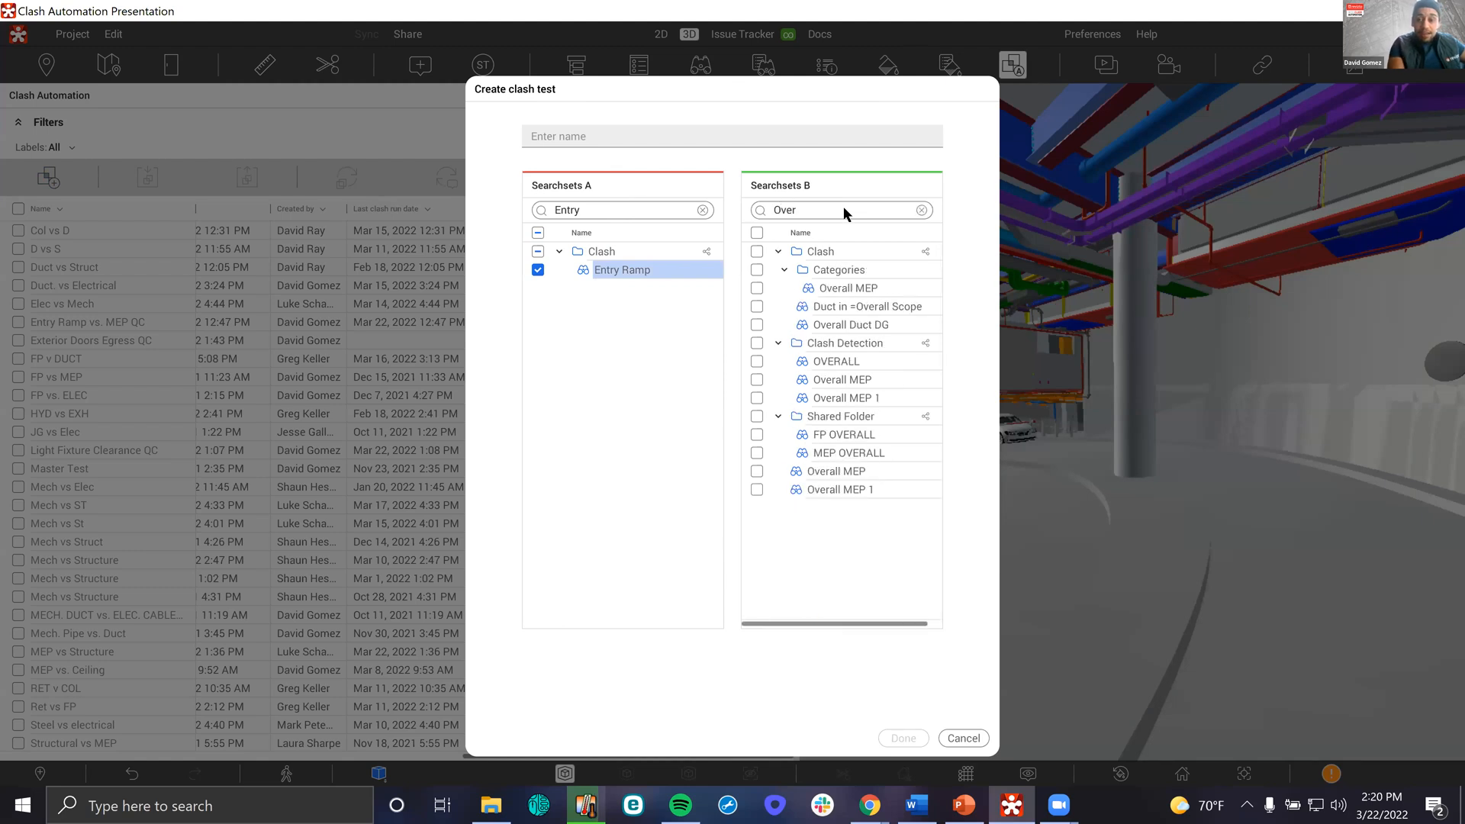
left_click(757, 289)
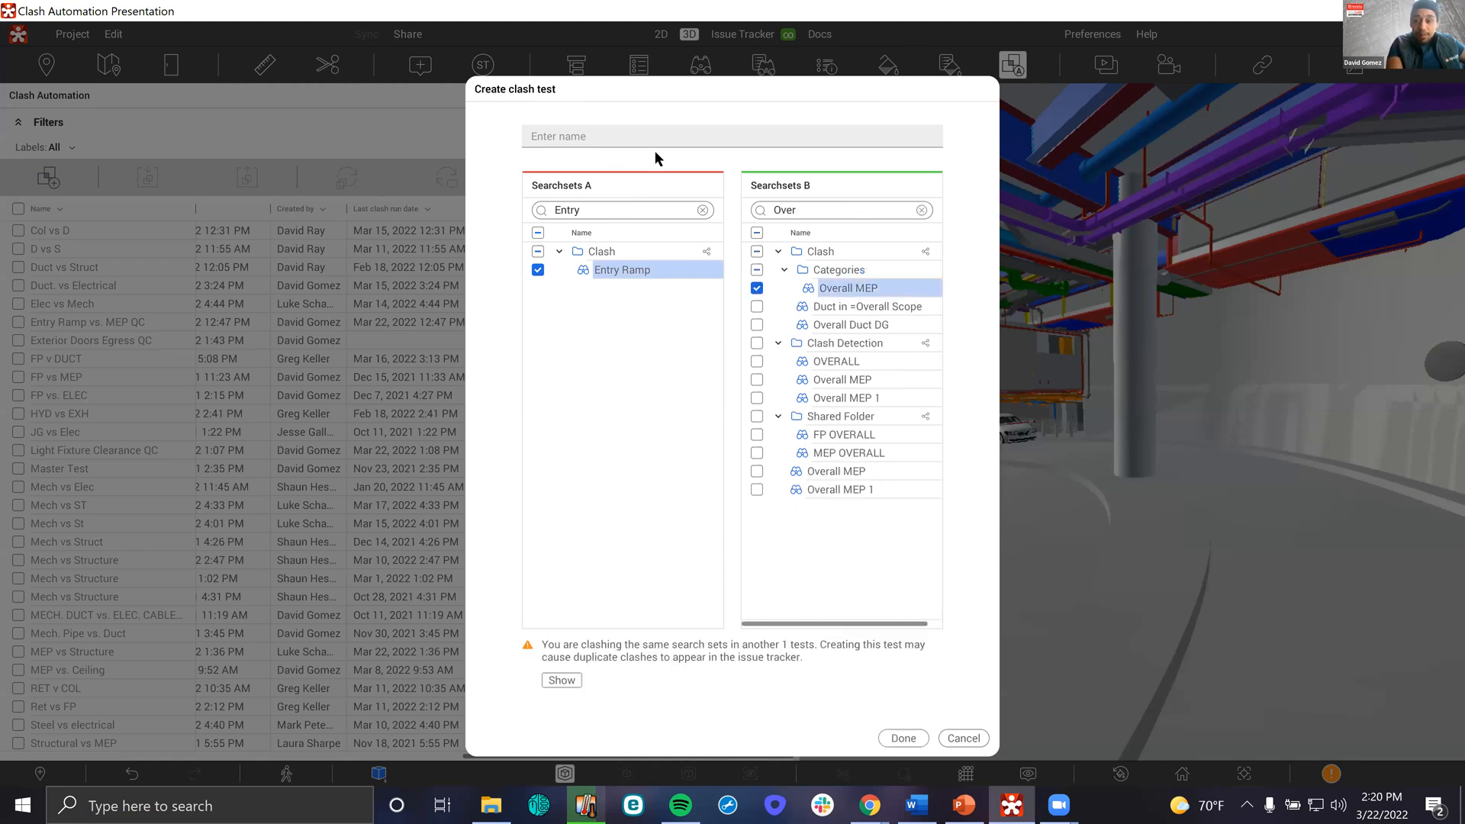
Name the clash test Entry Ramp vs. MEP QC and create it without importing settings from another test
left_click(599, 143)
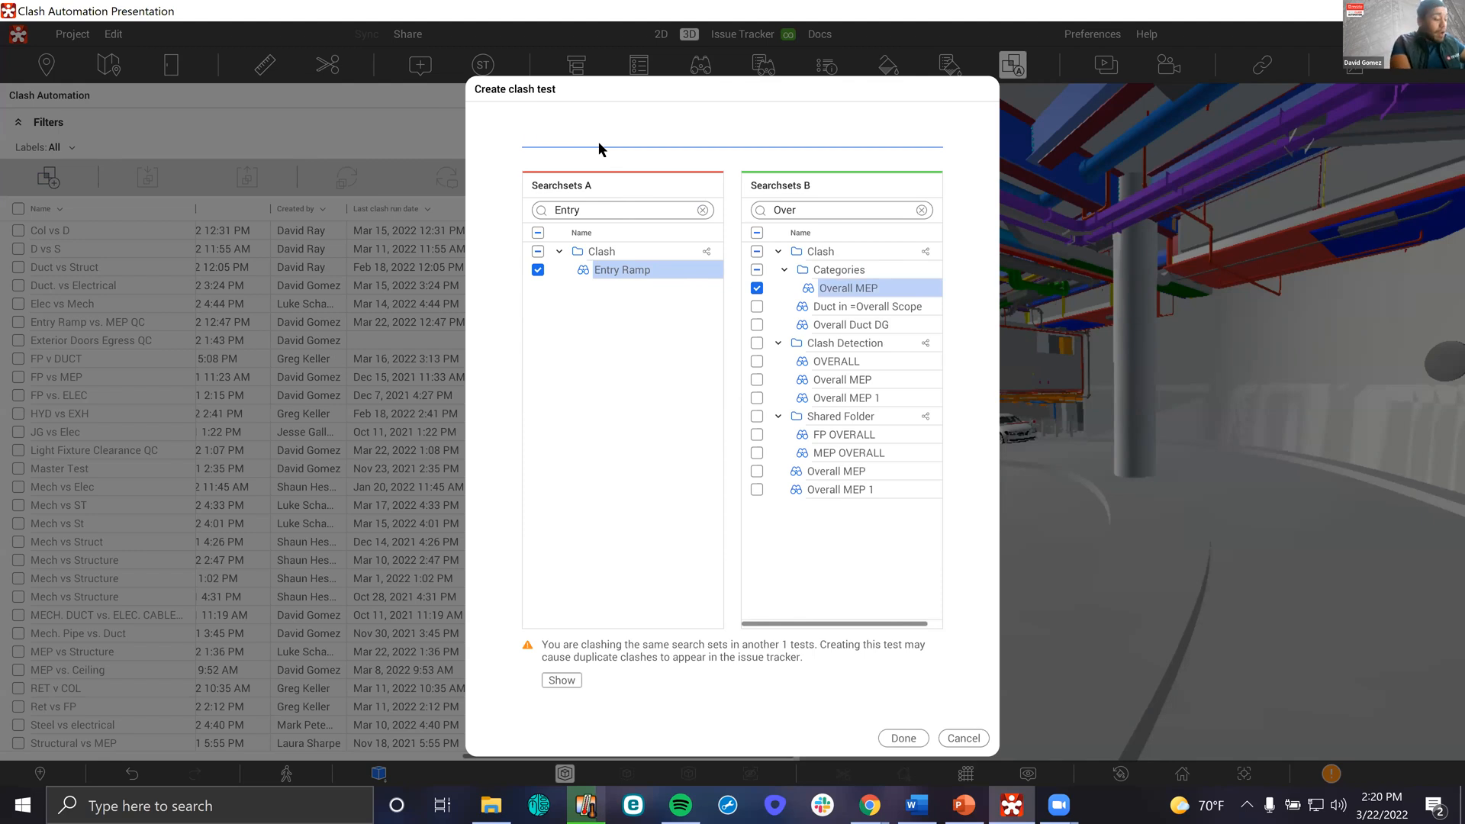
type("En")
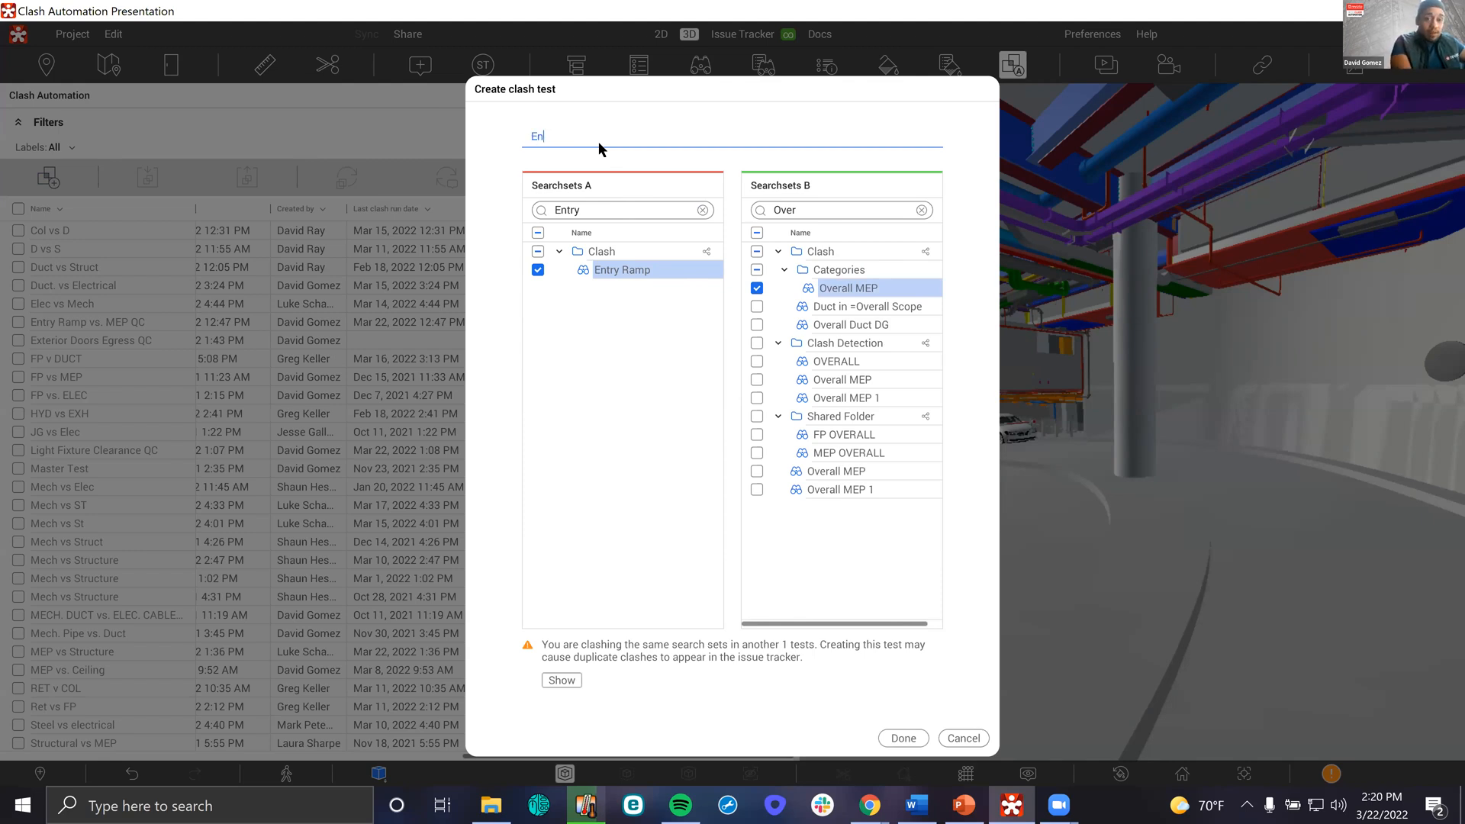
type("try Ramp vs. ")
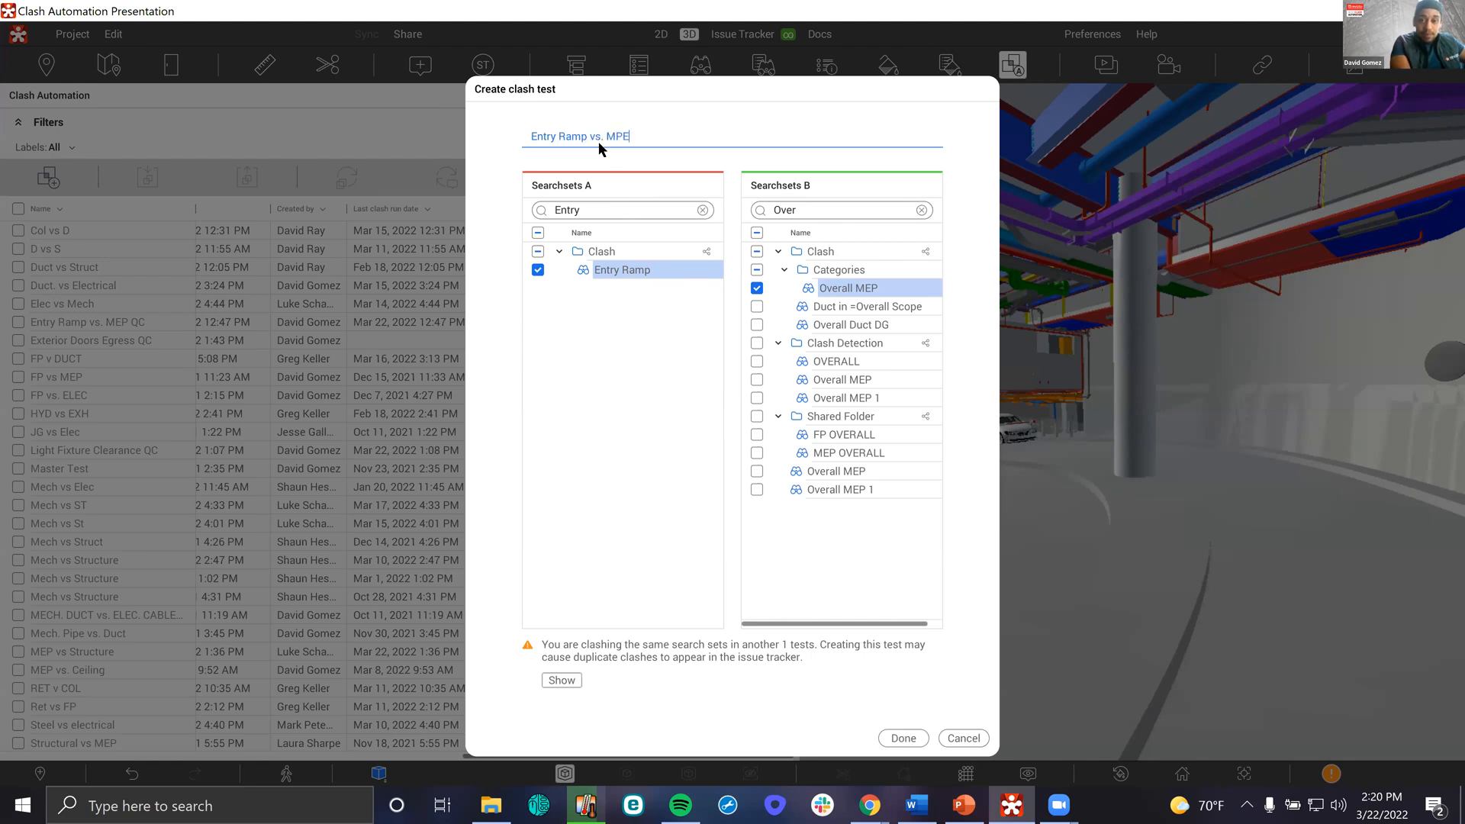
type("MEP QC")
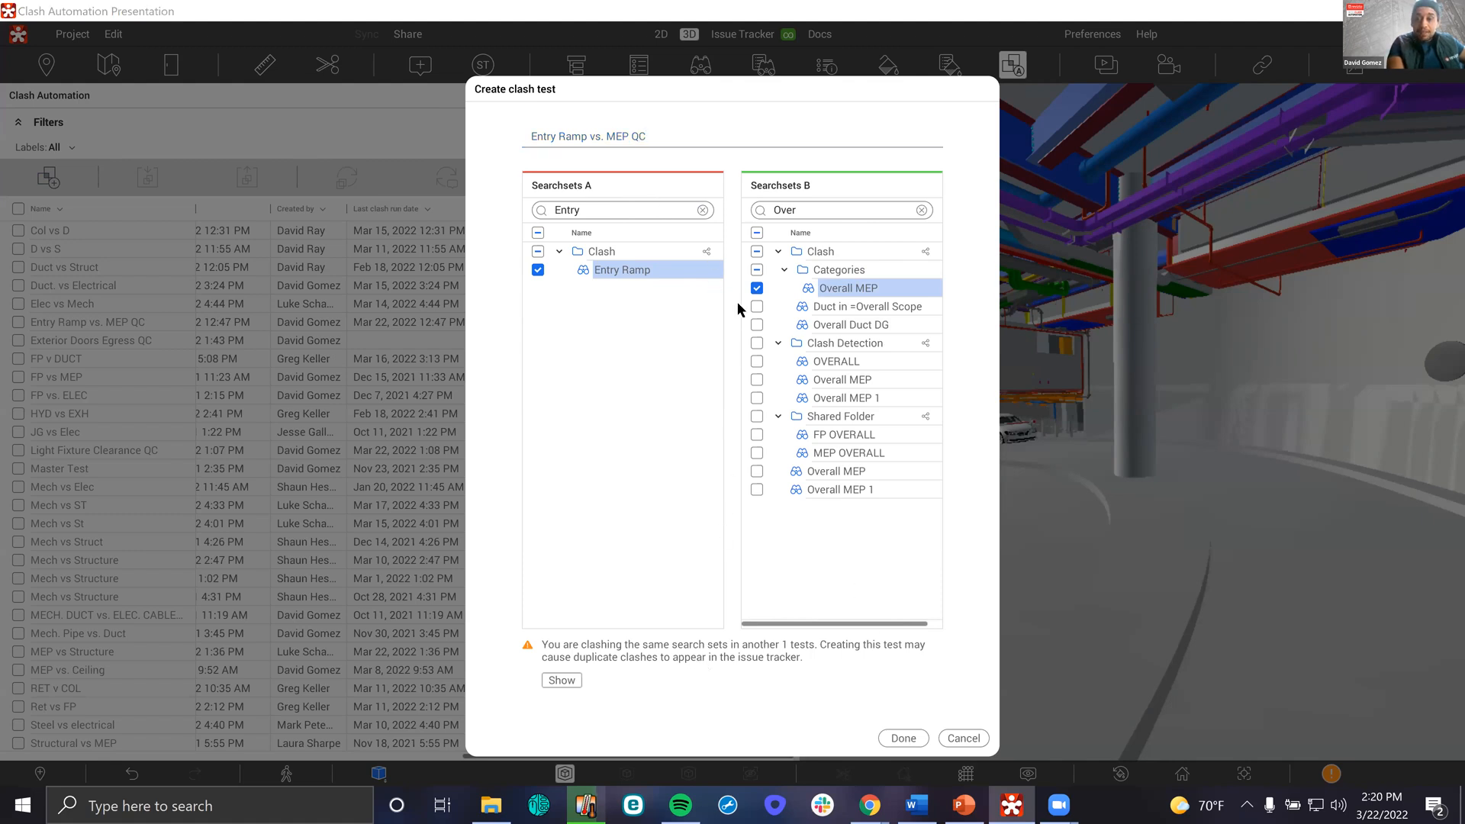
left_click(903, 742)
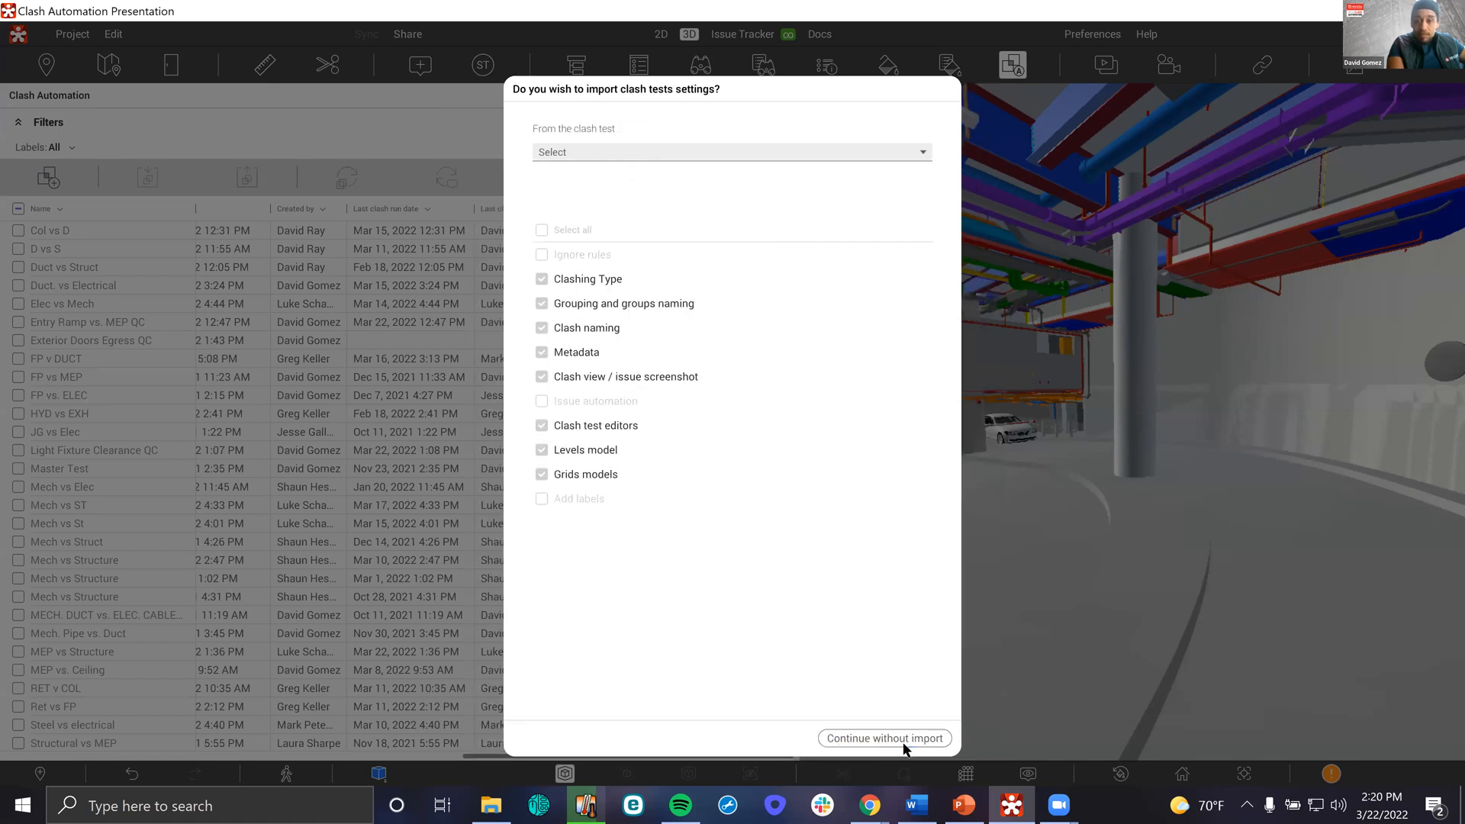
left_click(895, 737)
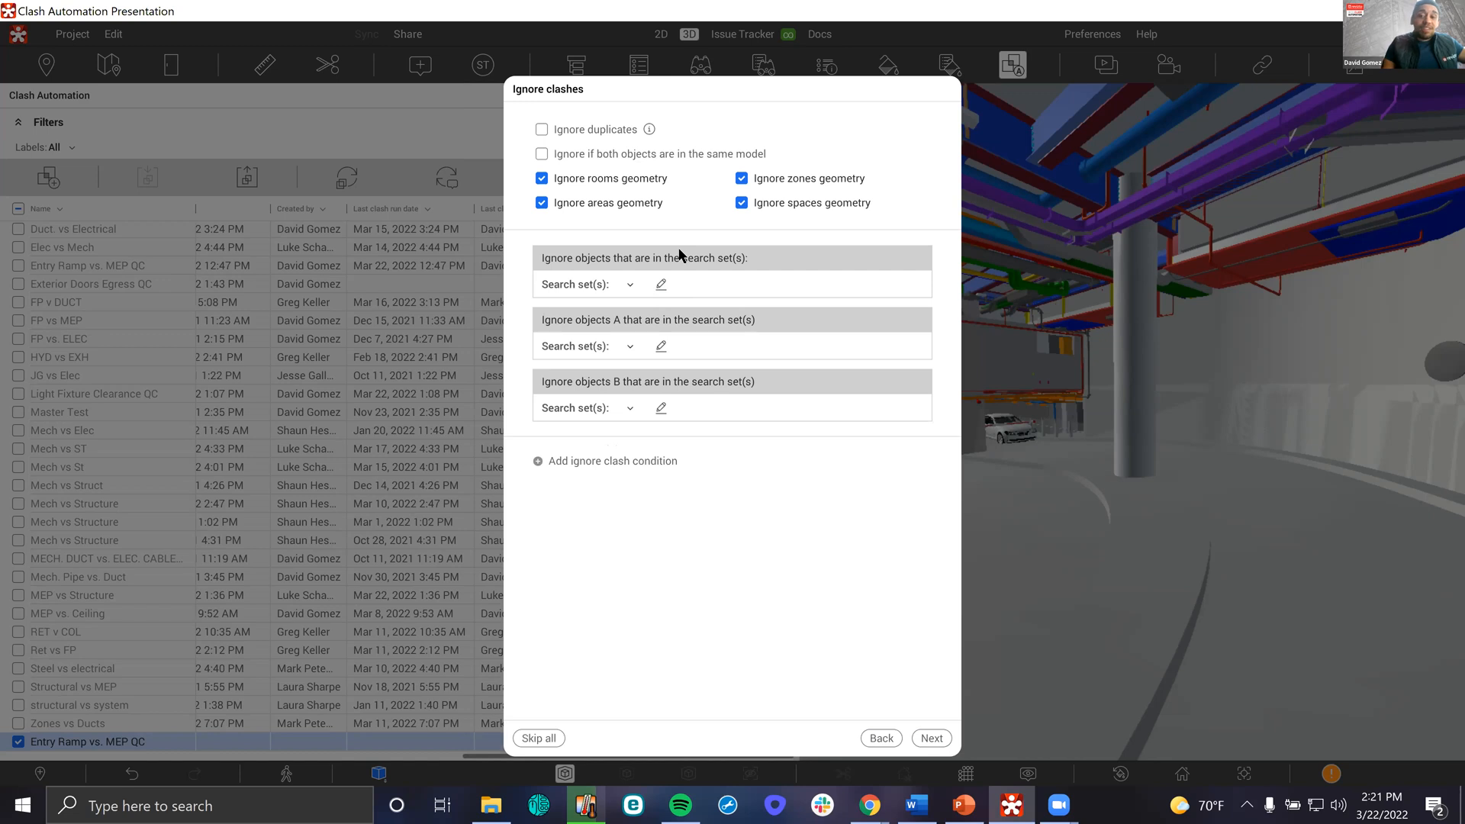
Set the clash test to ignore objects in the Structural Steel, Struct Columns and Struct Framing search sets
left_click(660, 284)
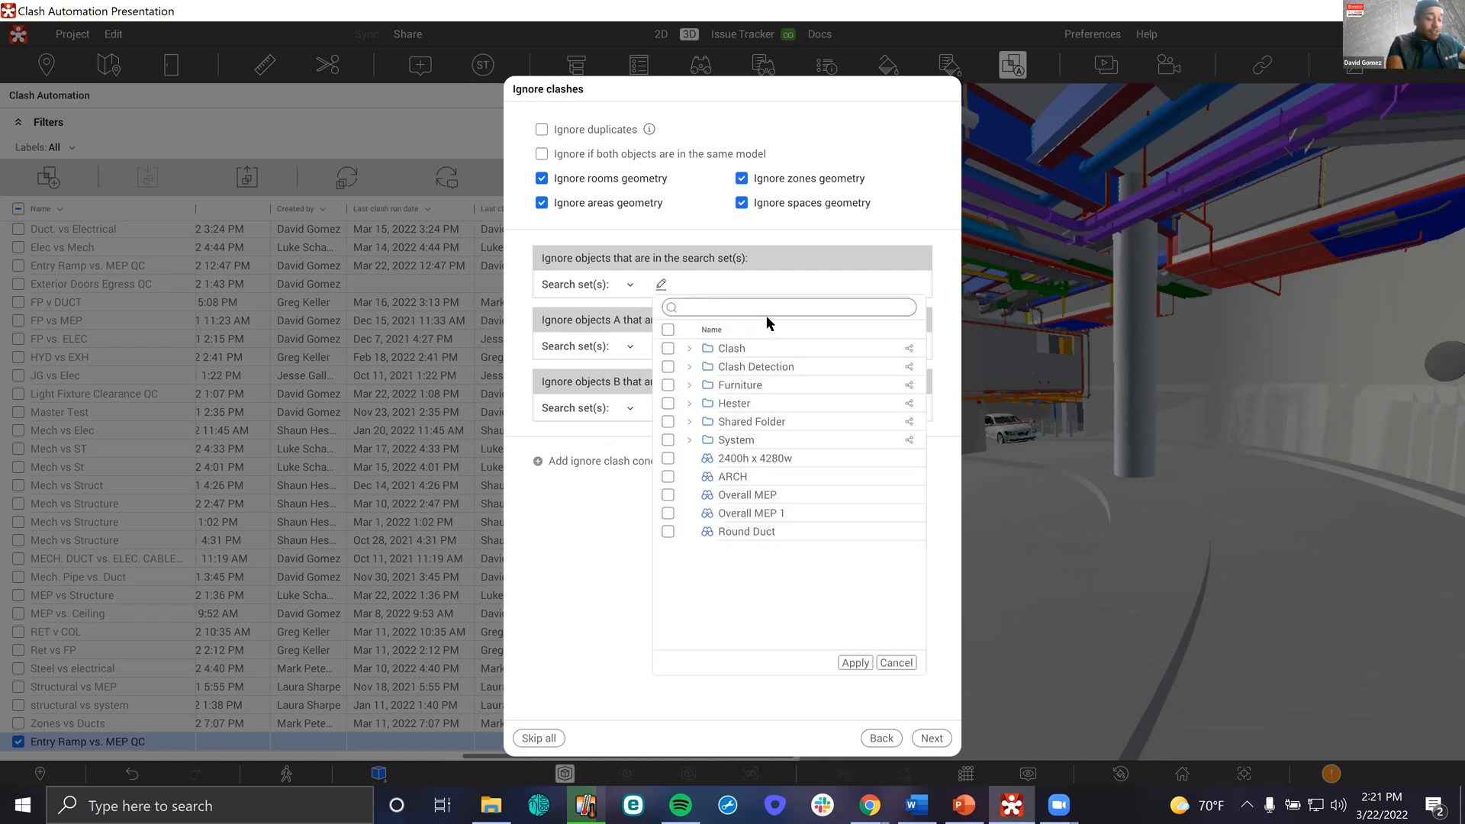
type("Struct")
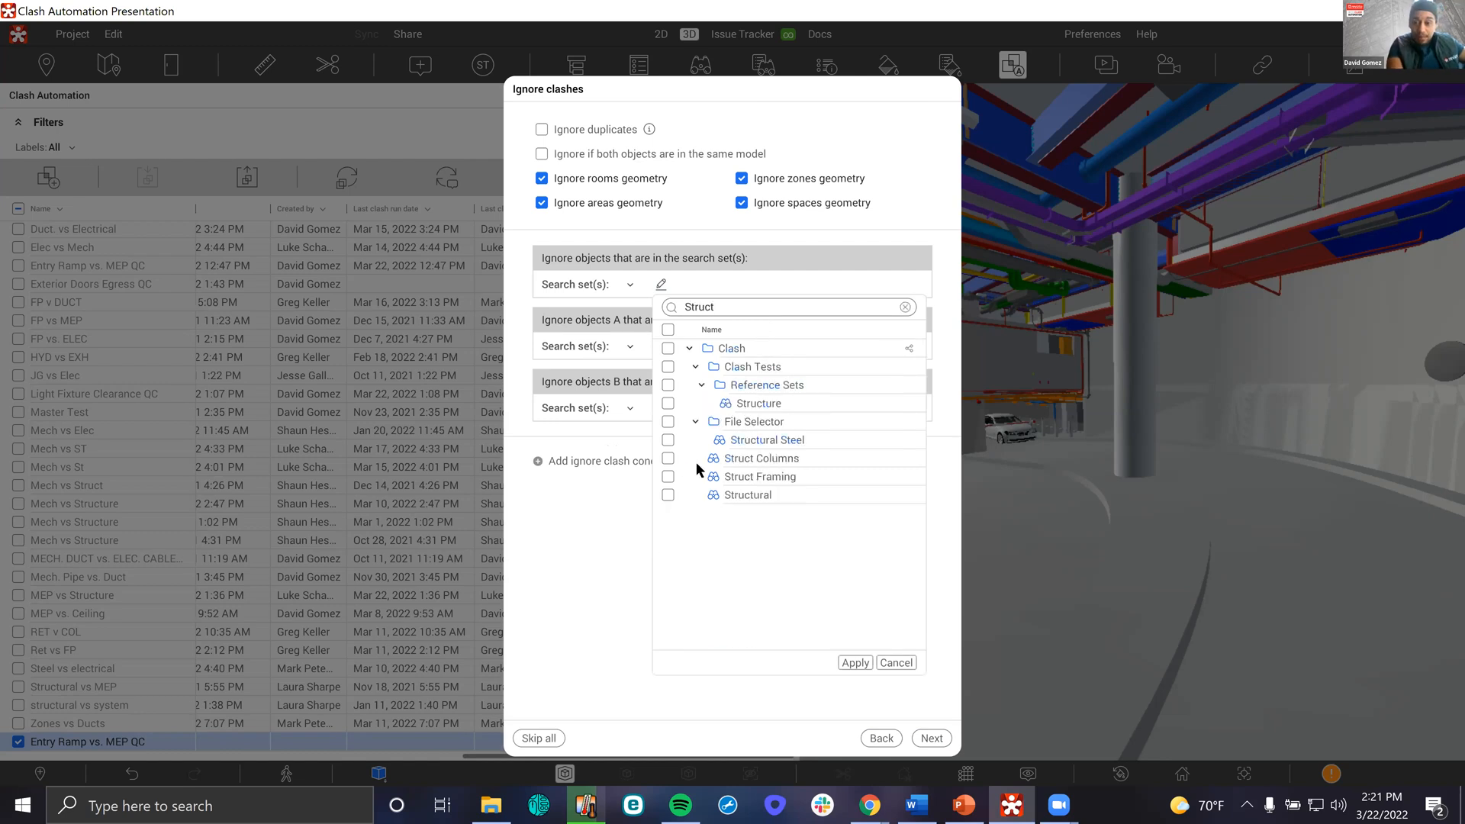
left_click(669, 458)
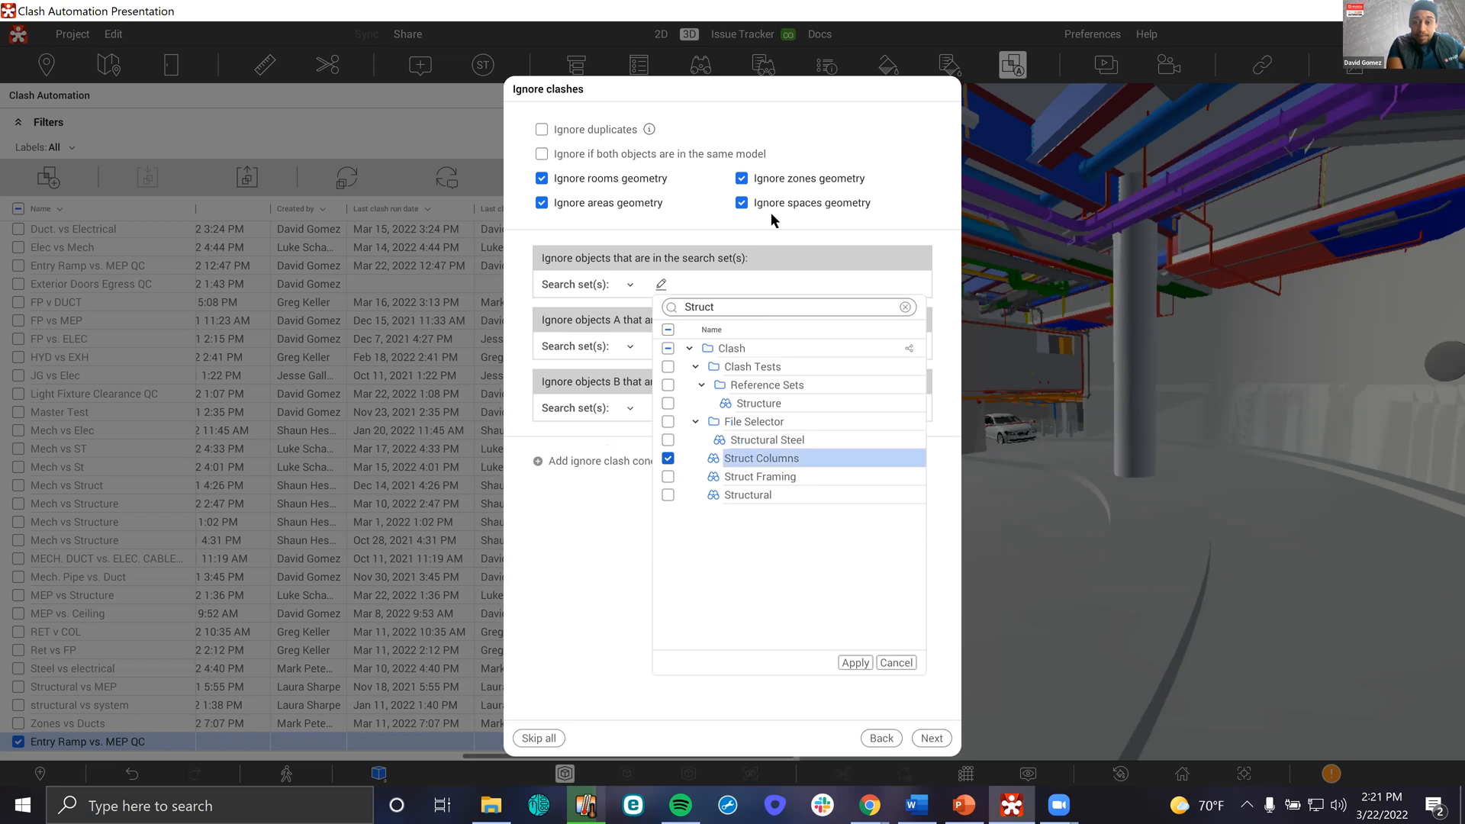
left_click(669, 440)
left_click(669, 477)
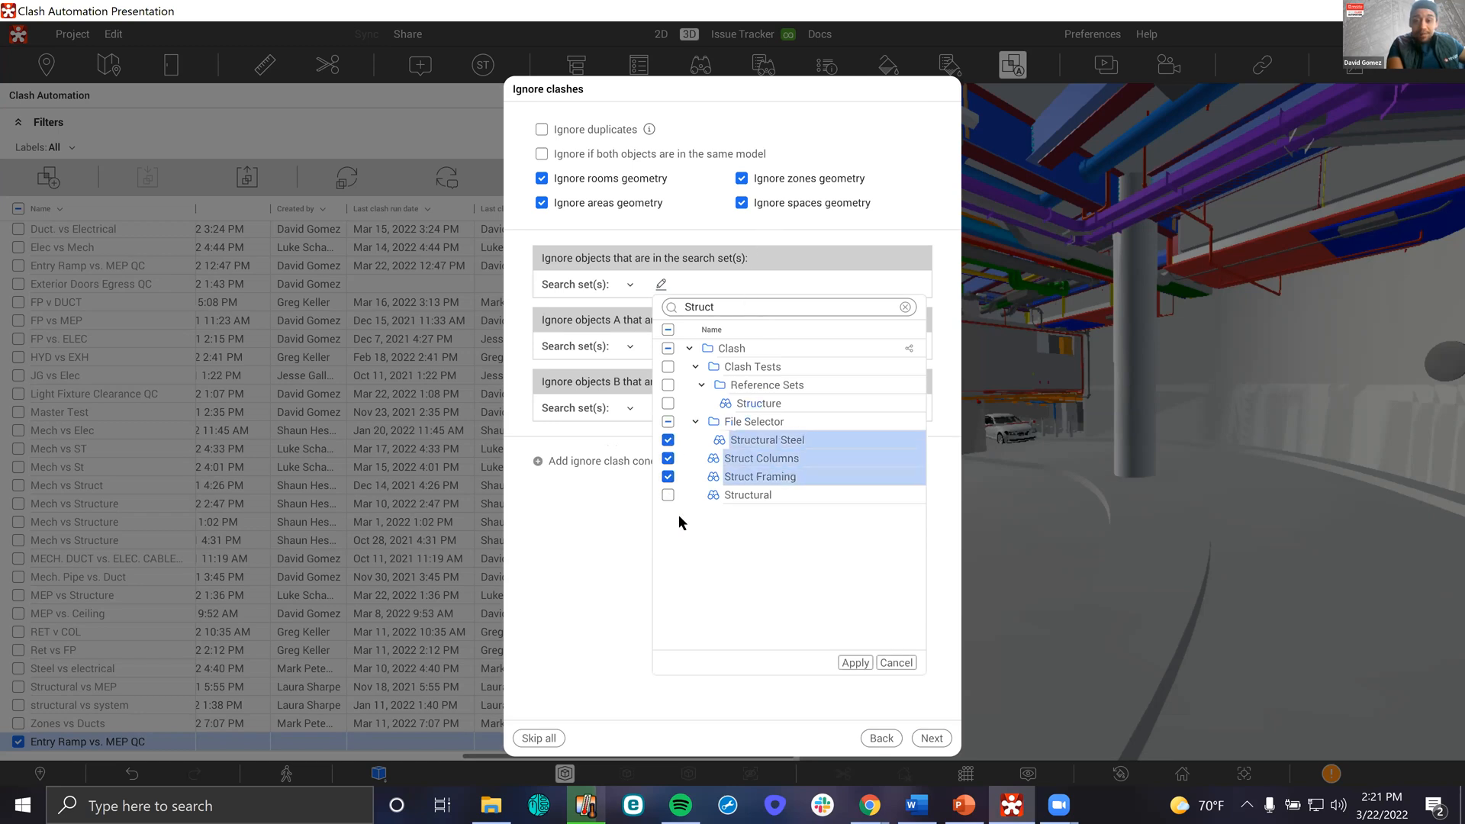
left_click(844, 663)
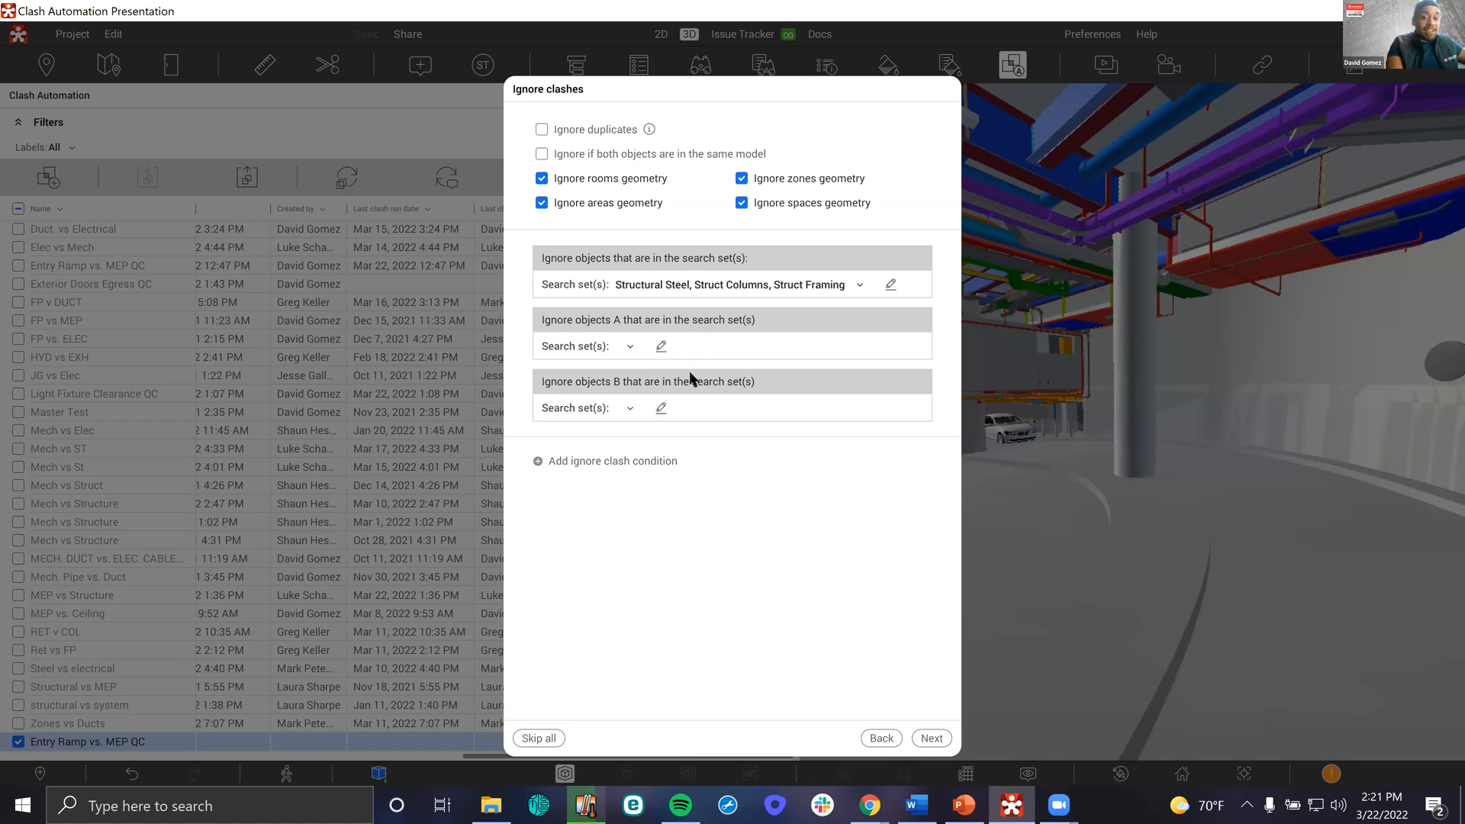
left_click(626, 461)
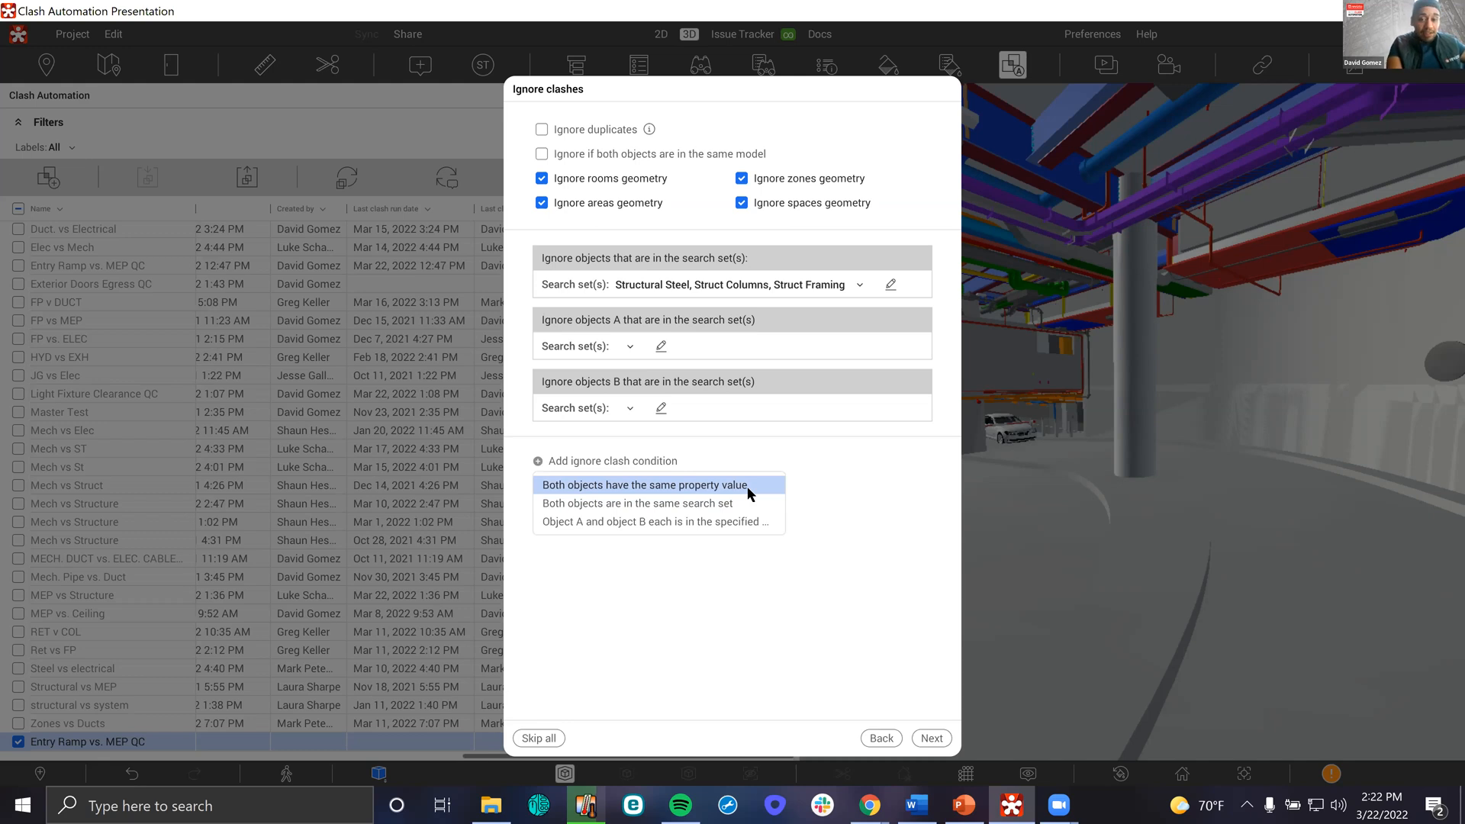
left_click(824, 472)
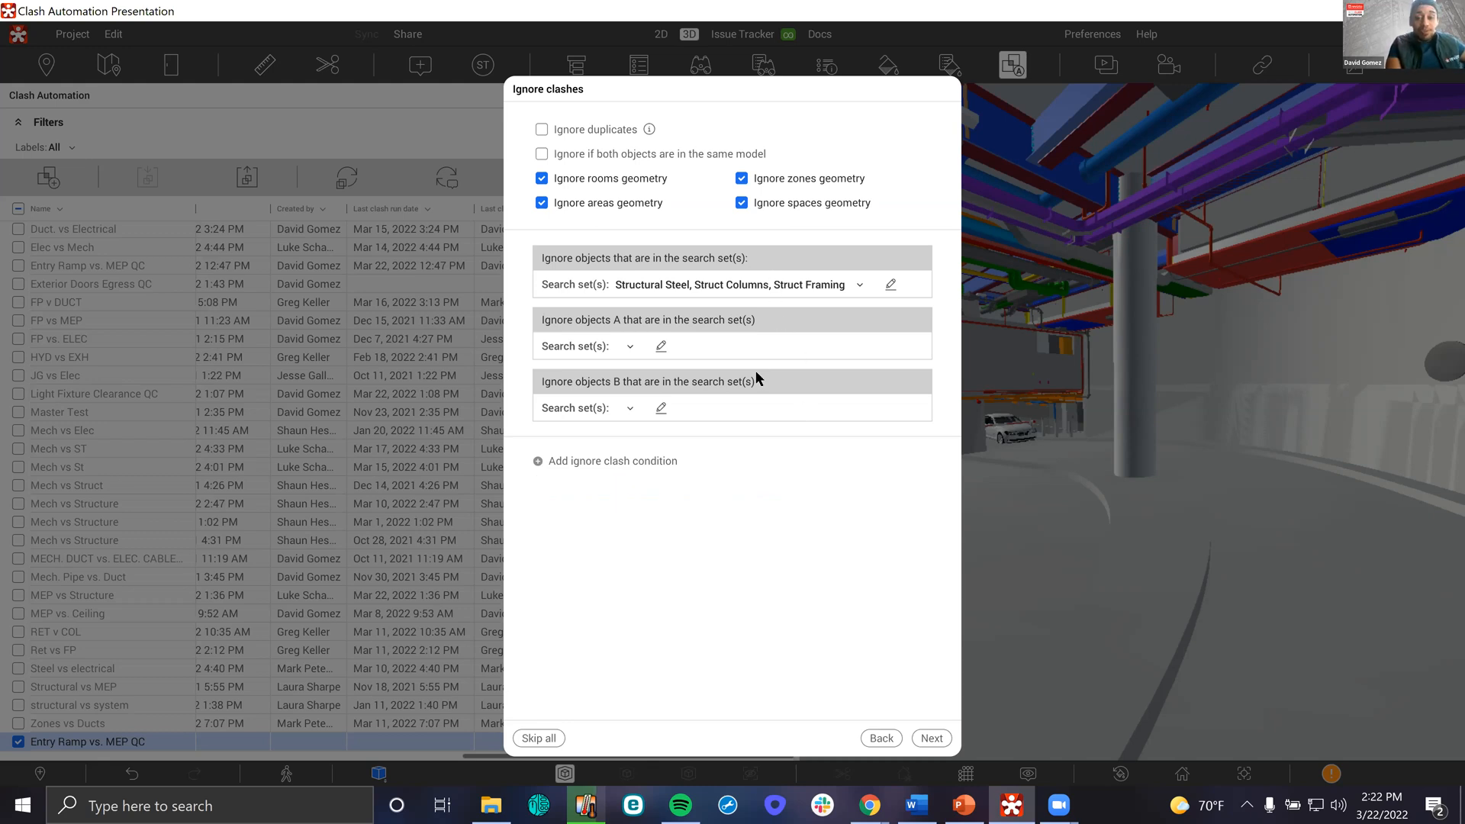
left_click(931, 738)
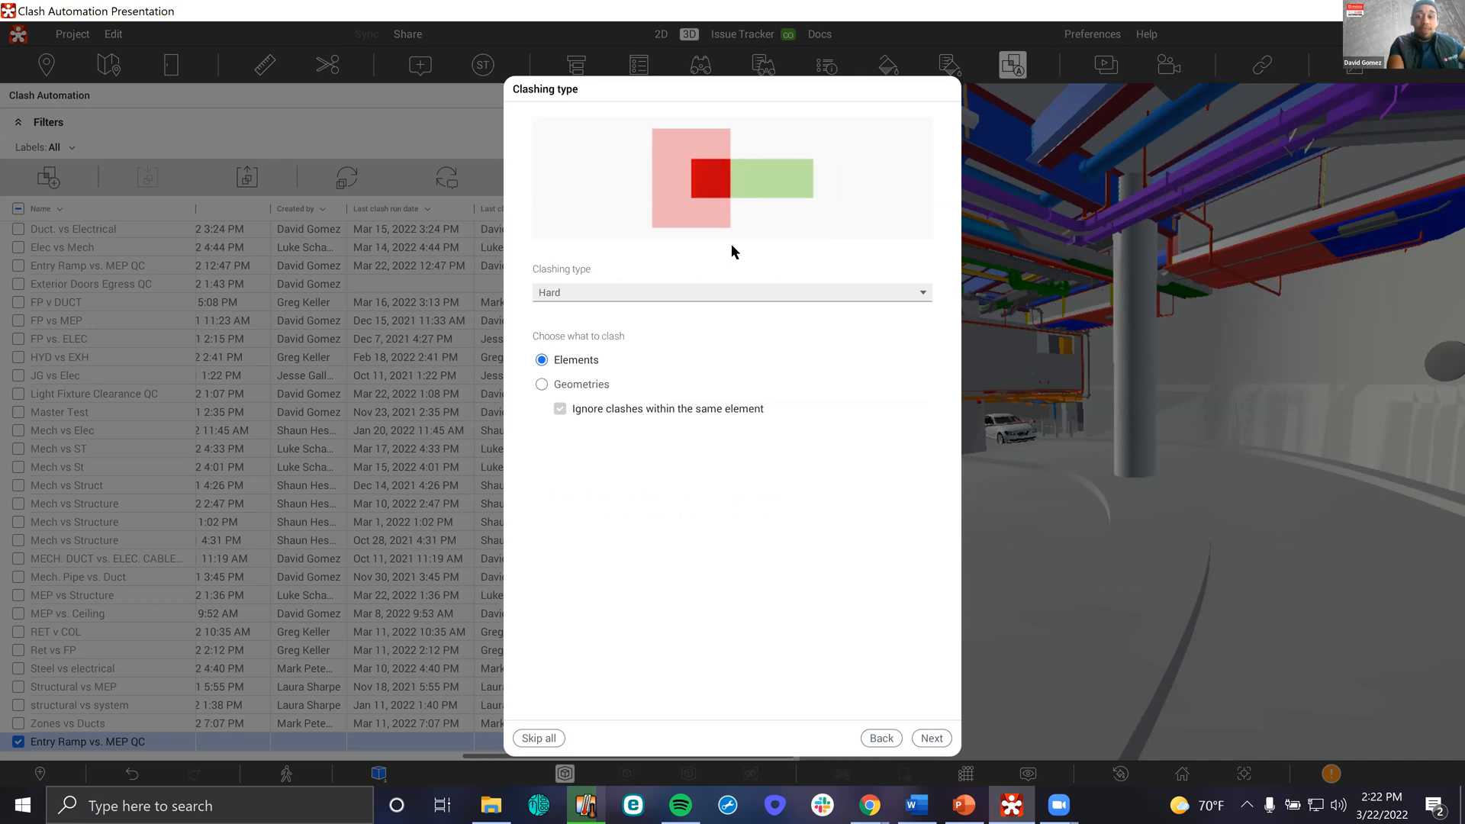
Set the clashing type to Directly above, measured from Top A to bottom B, with a clearance of 15 ft
left_click(757, 293)
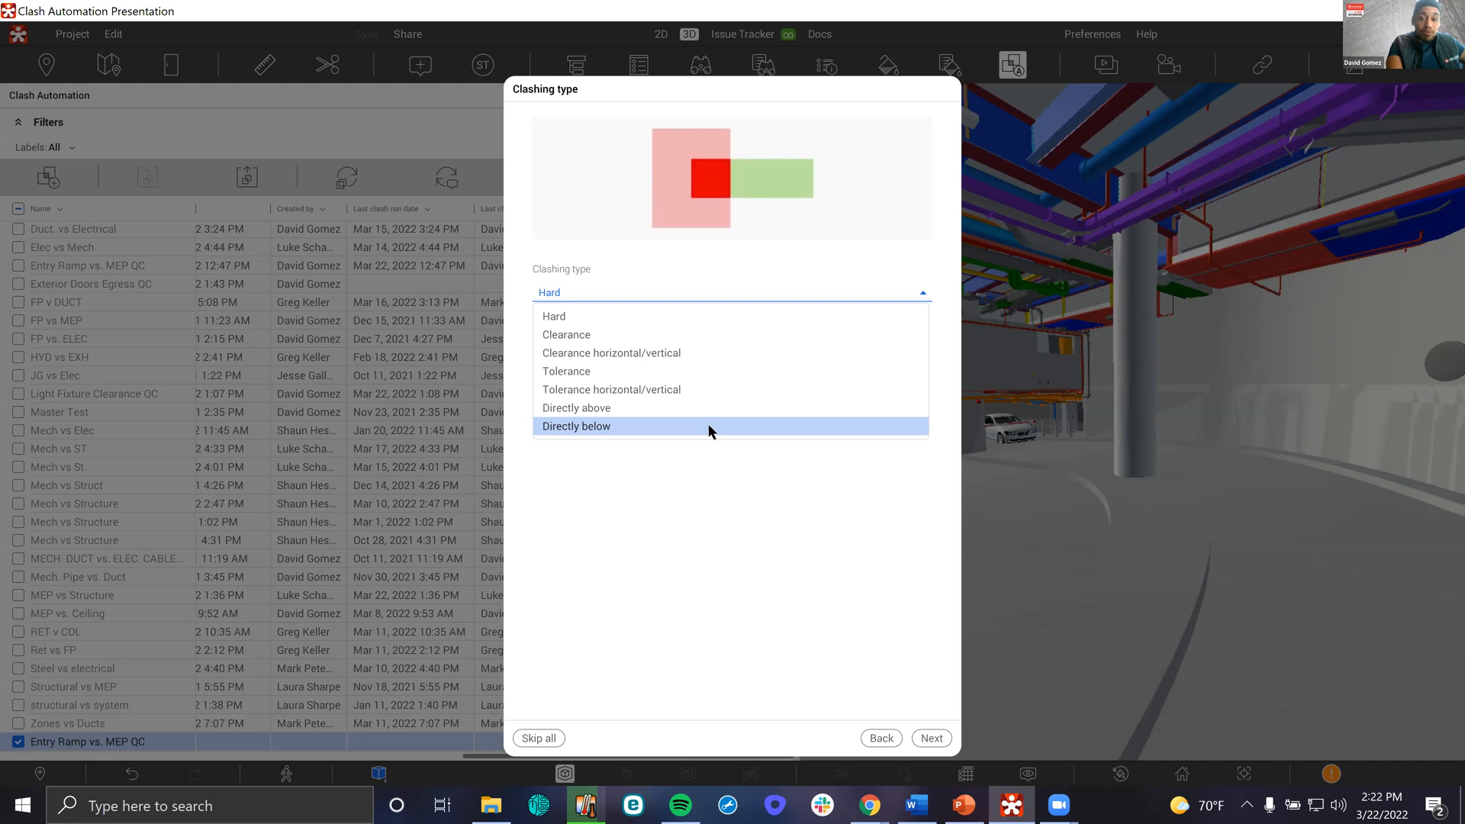
left_click(708, 407)
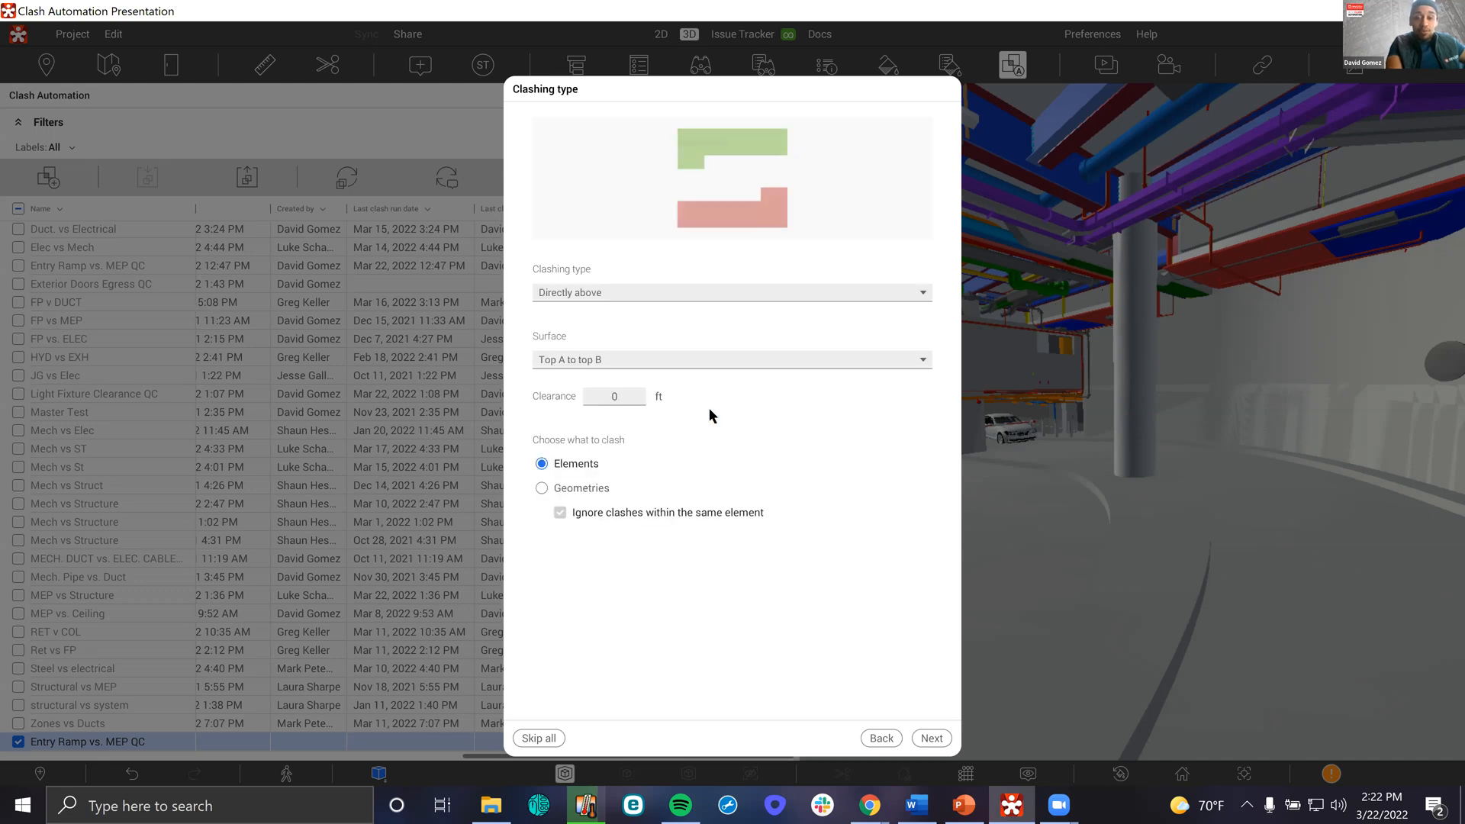
left_click(688, 357)
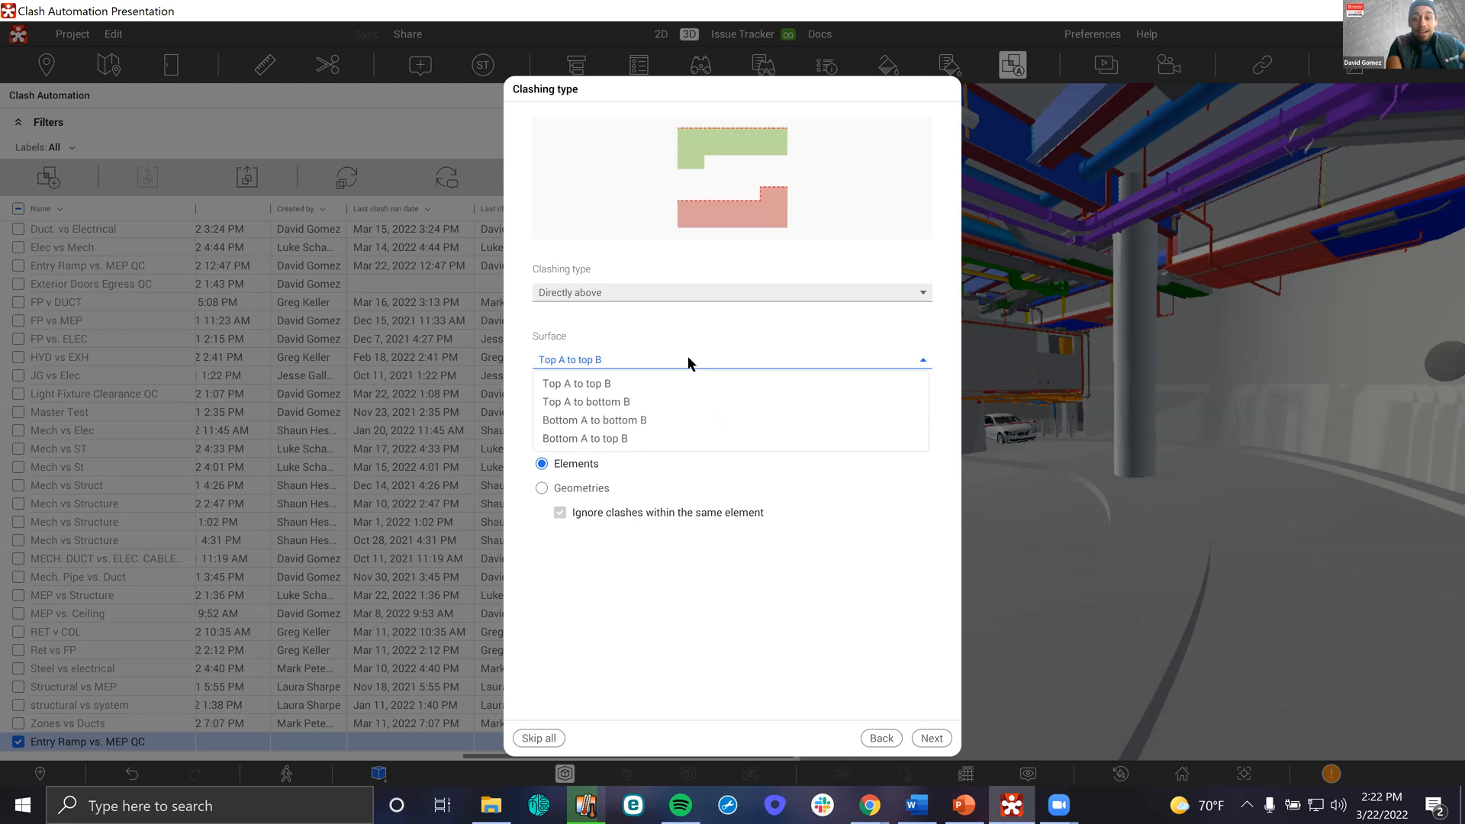
left_click(680, 401)
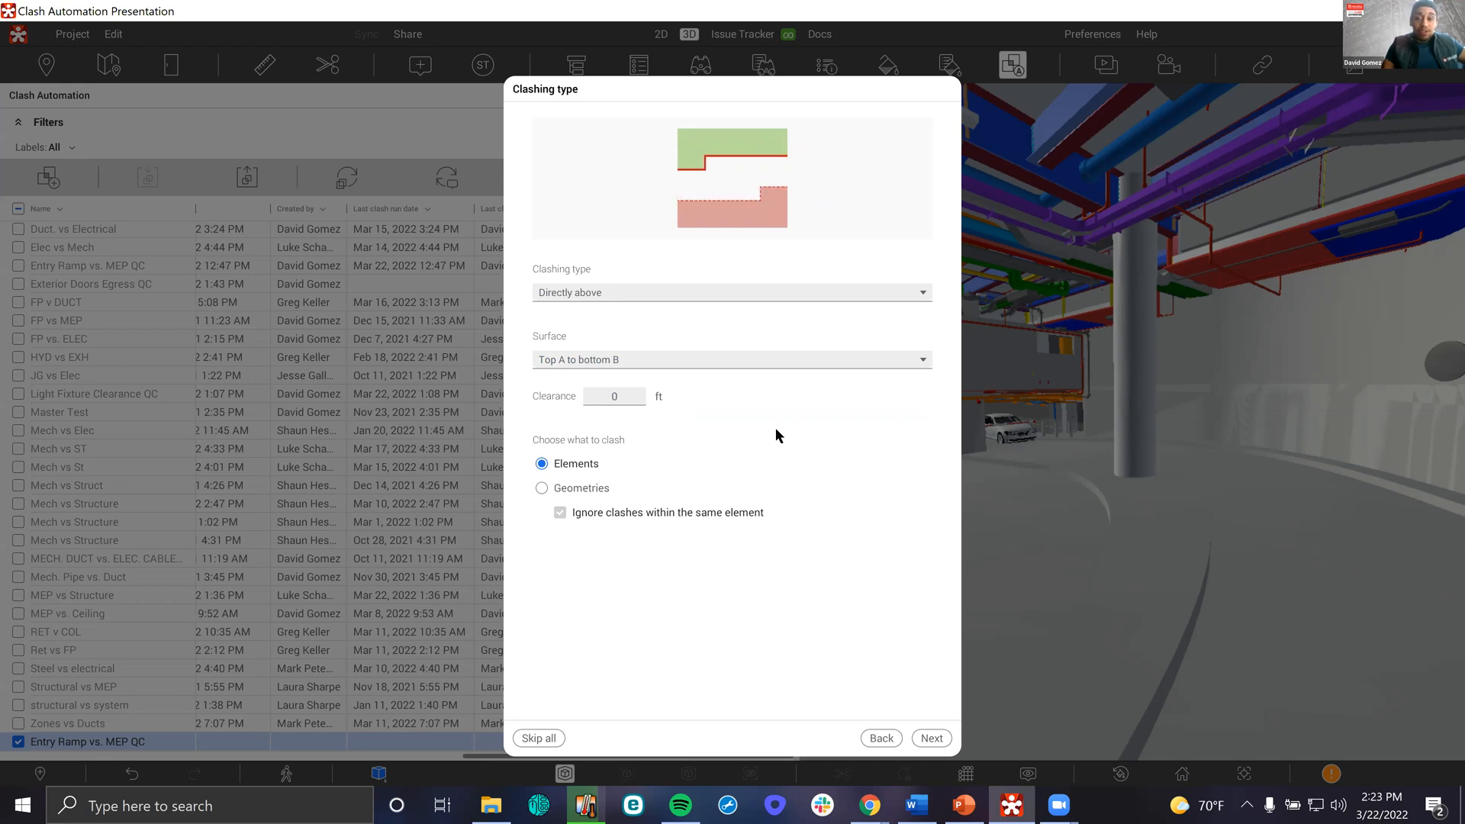
left_click(627, 398)
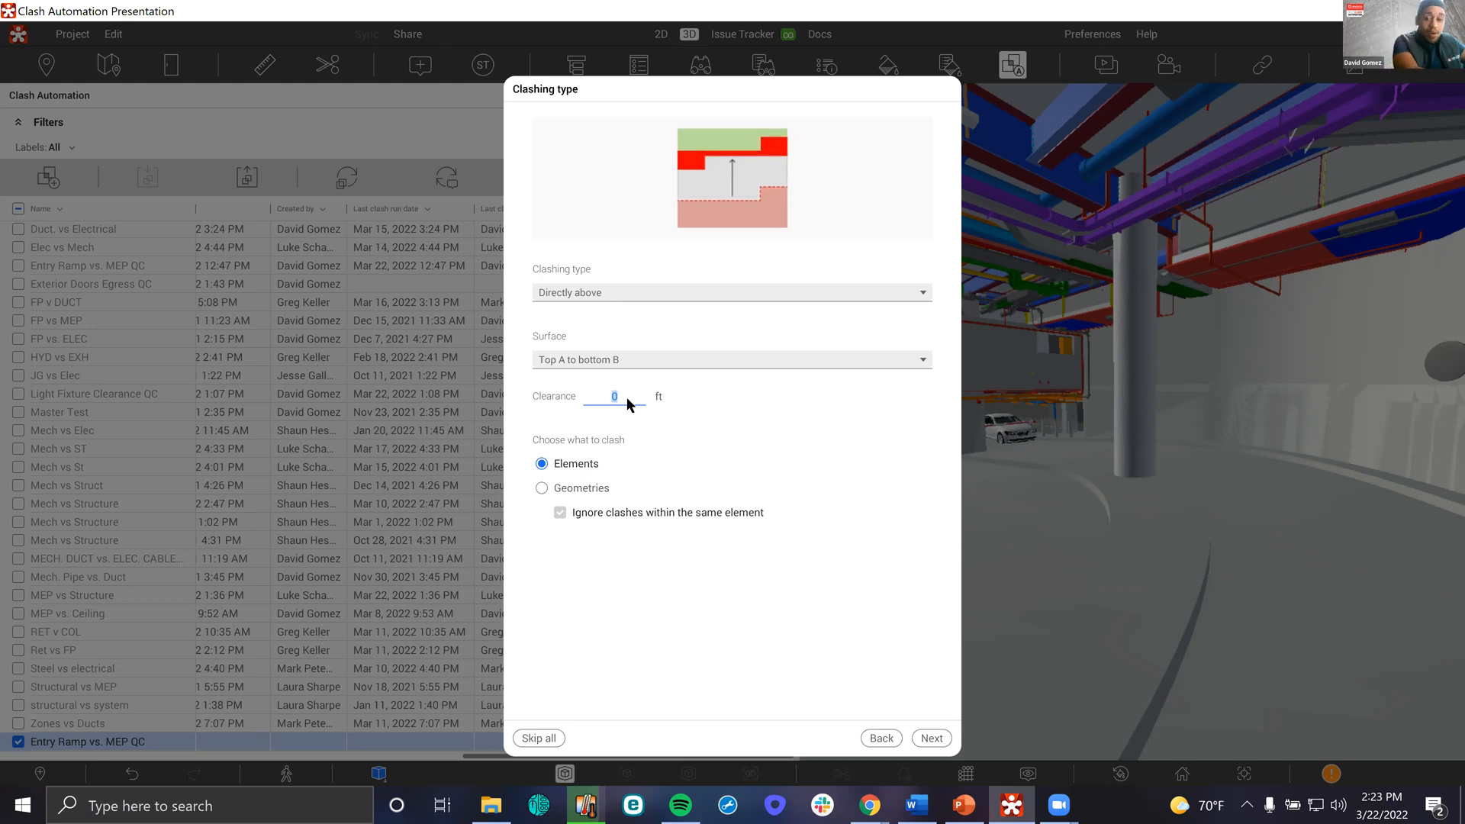
type("15")
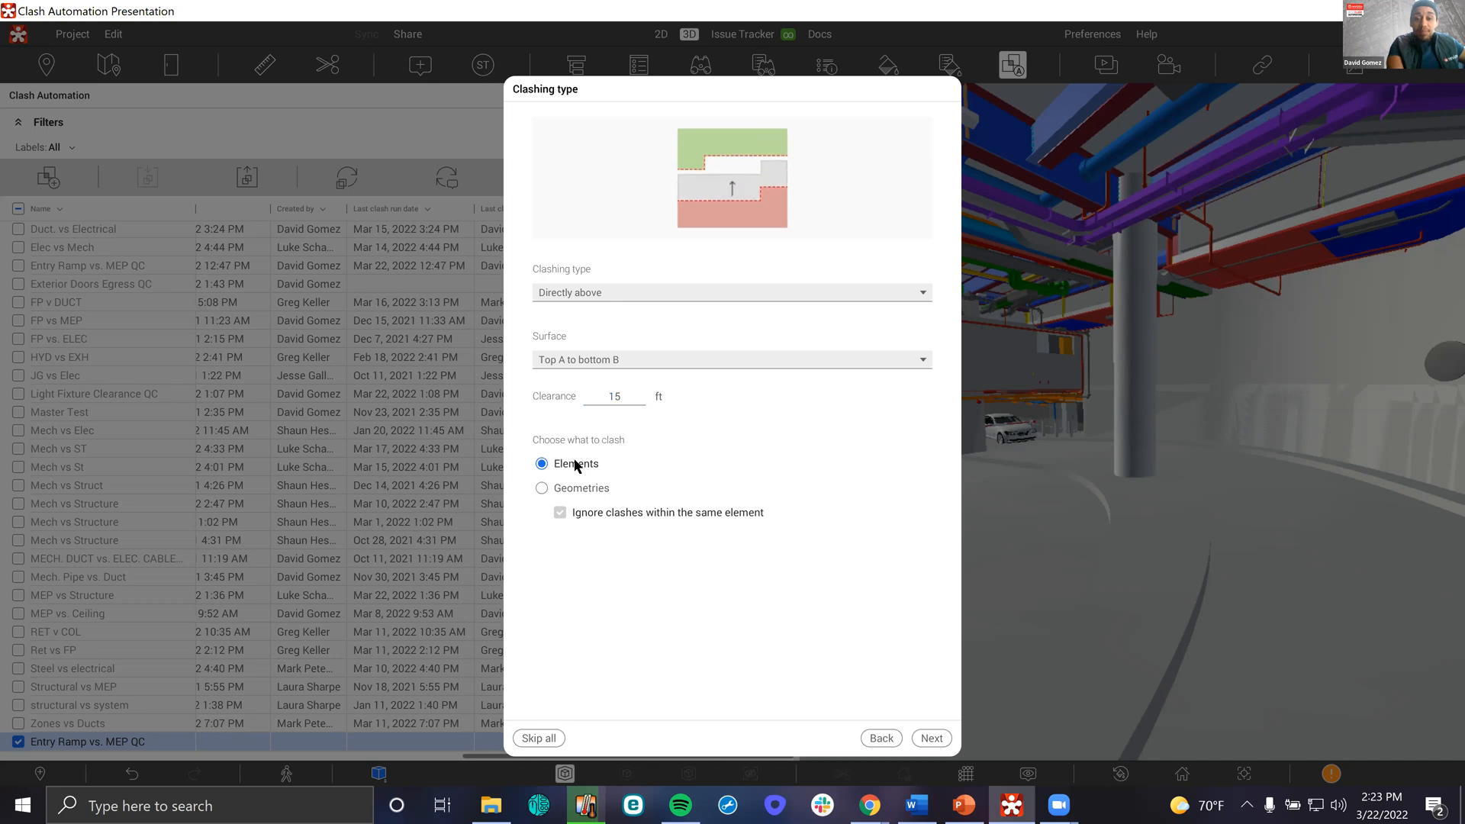
left_click(930, 739)
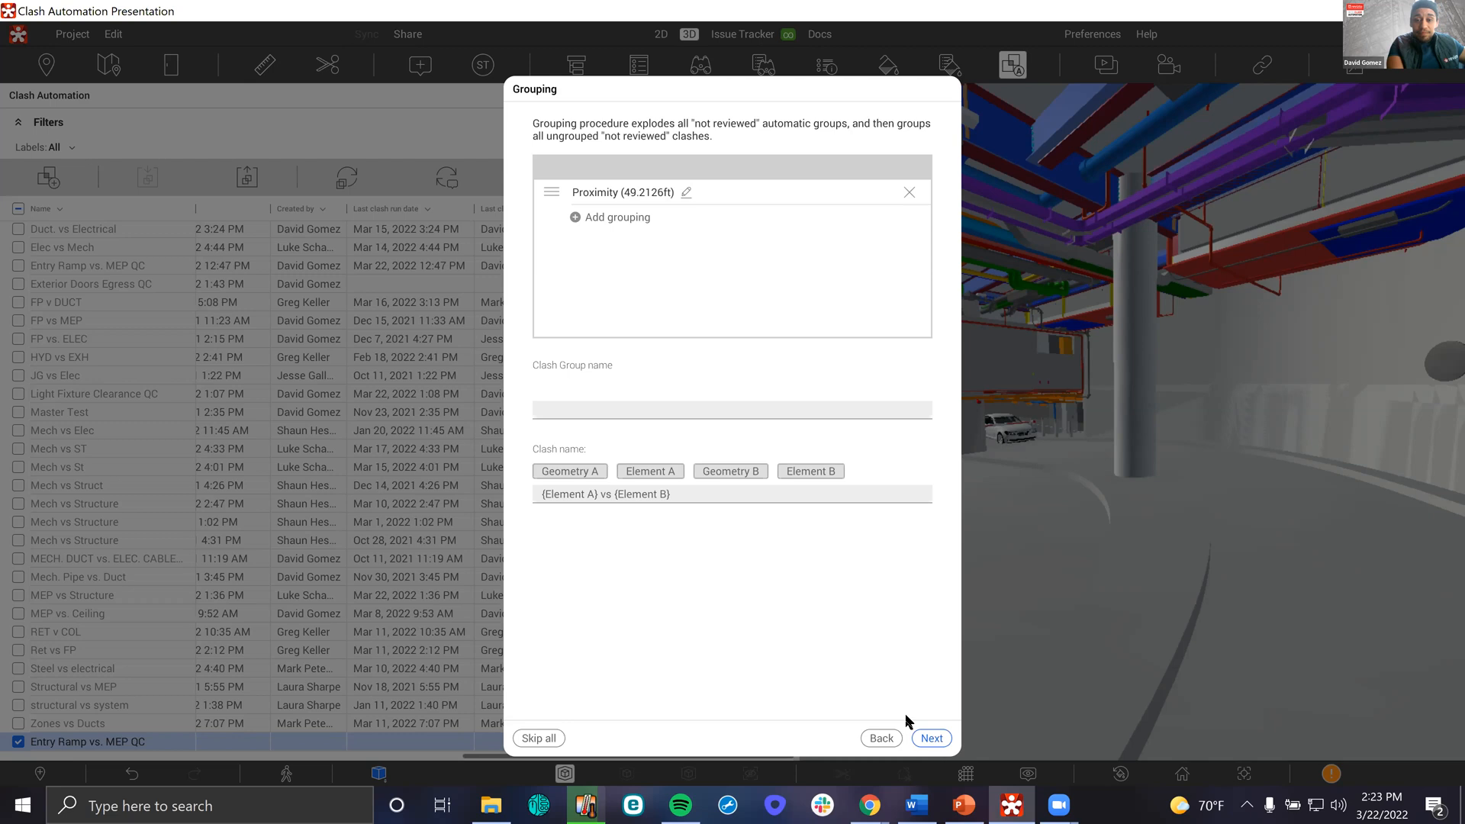
Set the proximity grouping distance to 10 ft and add a second grouping by Element B
left_click(688, 193)
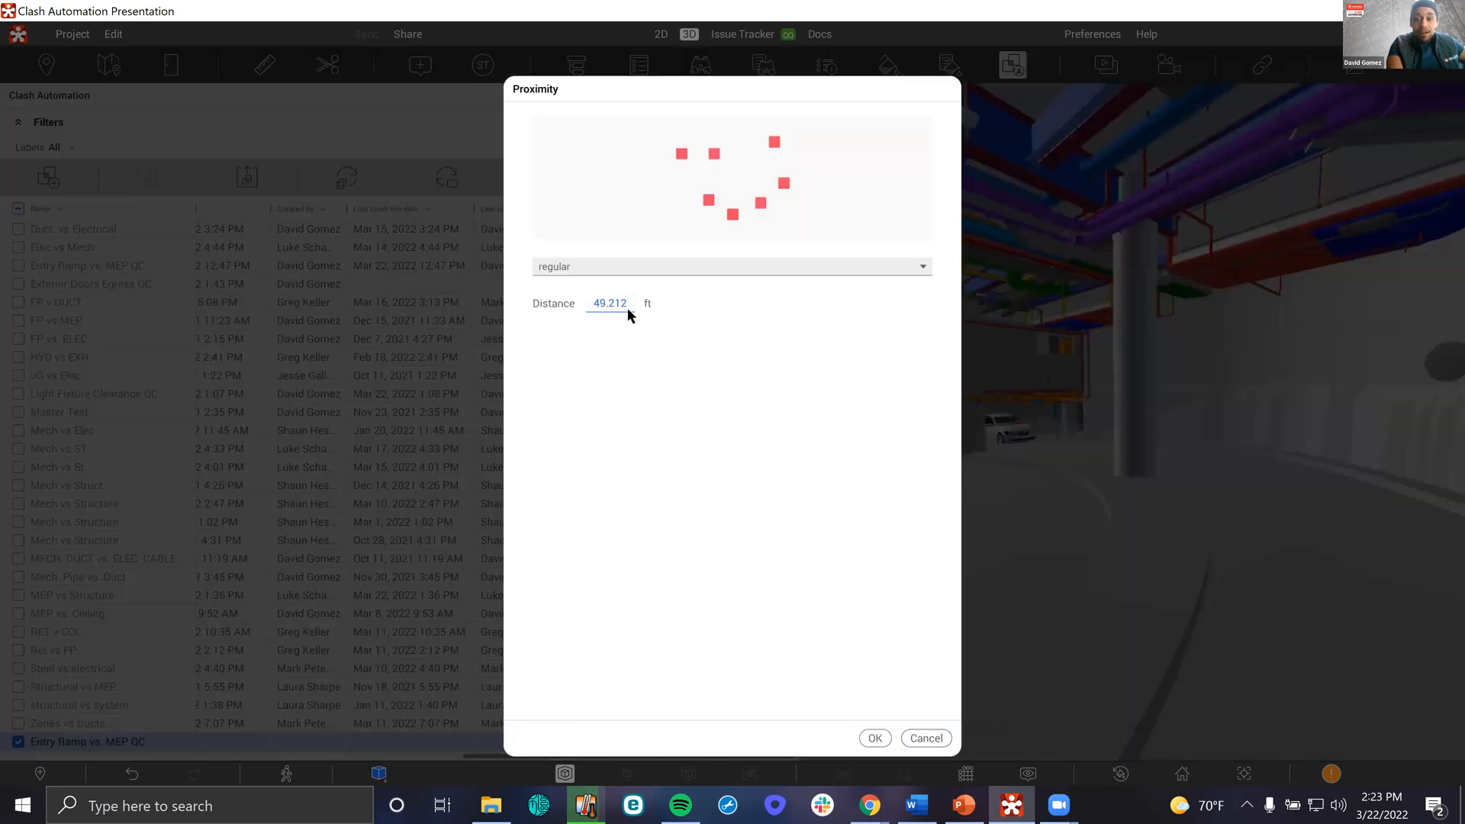
type("10")
left_click(875, 738)
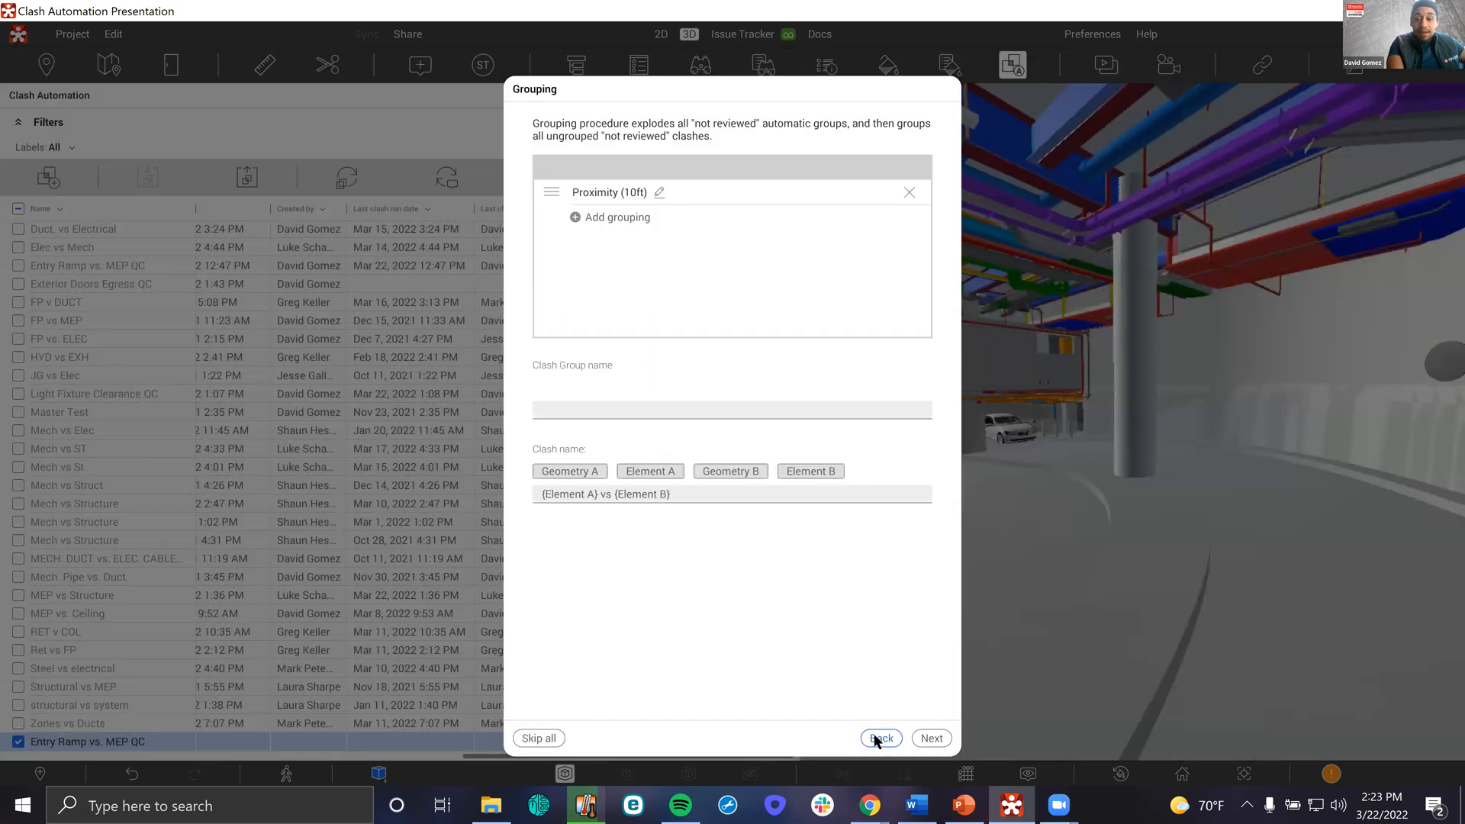
left_click(591, 217)
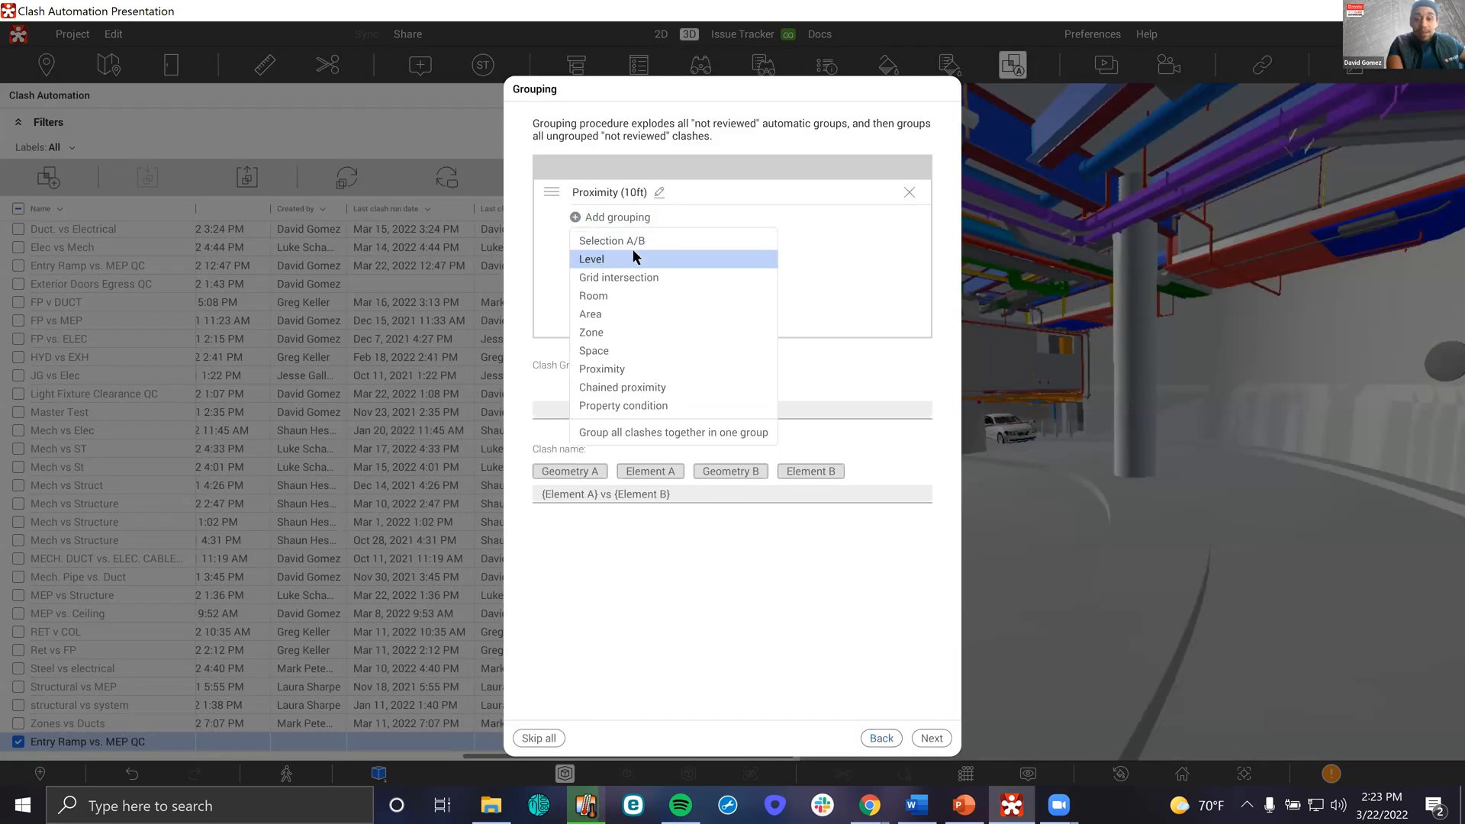
left_click(633, 242)
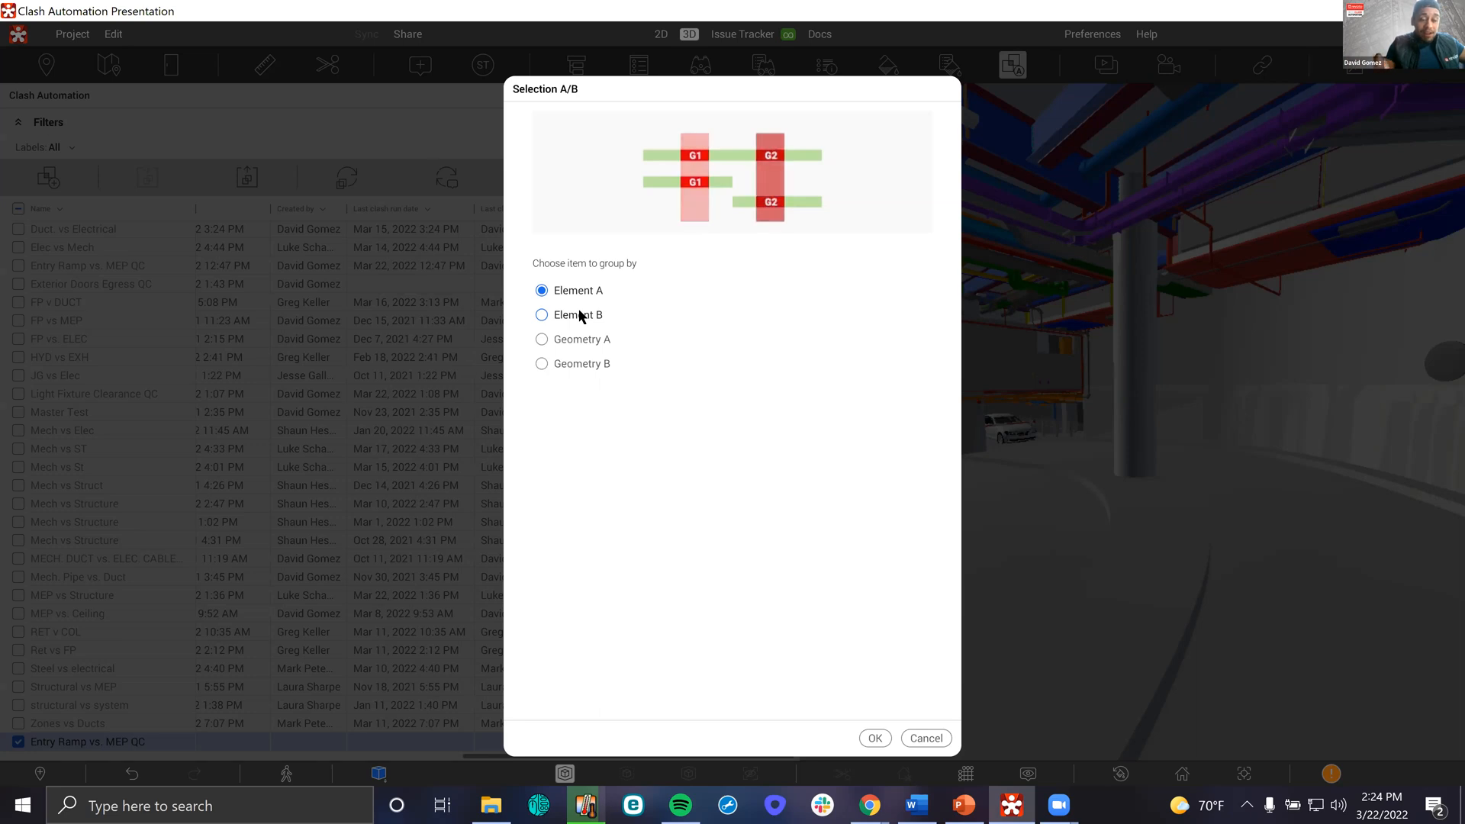
left_click(579, 315)
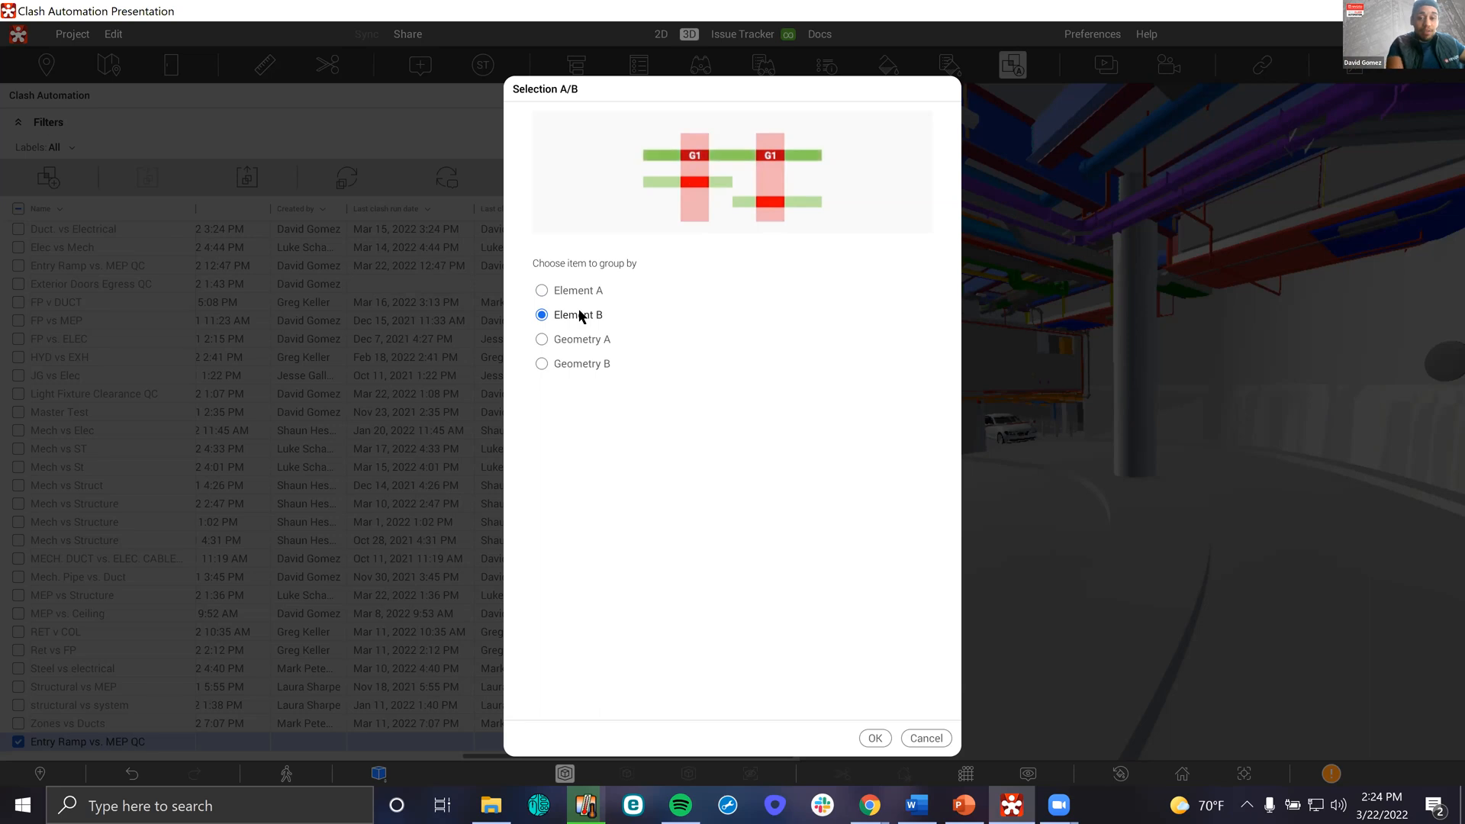
left_click(875, 737)
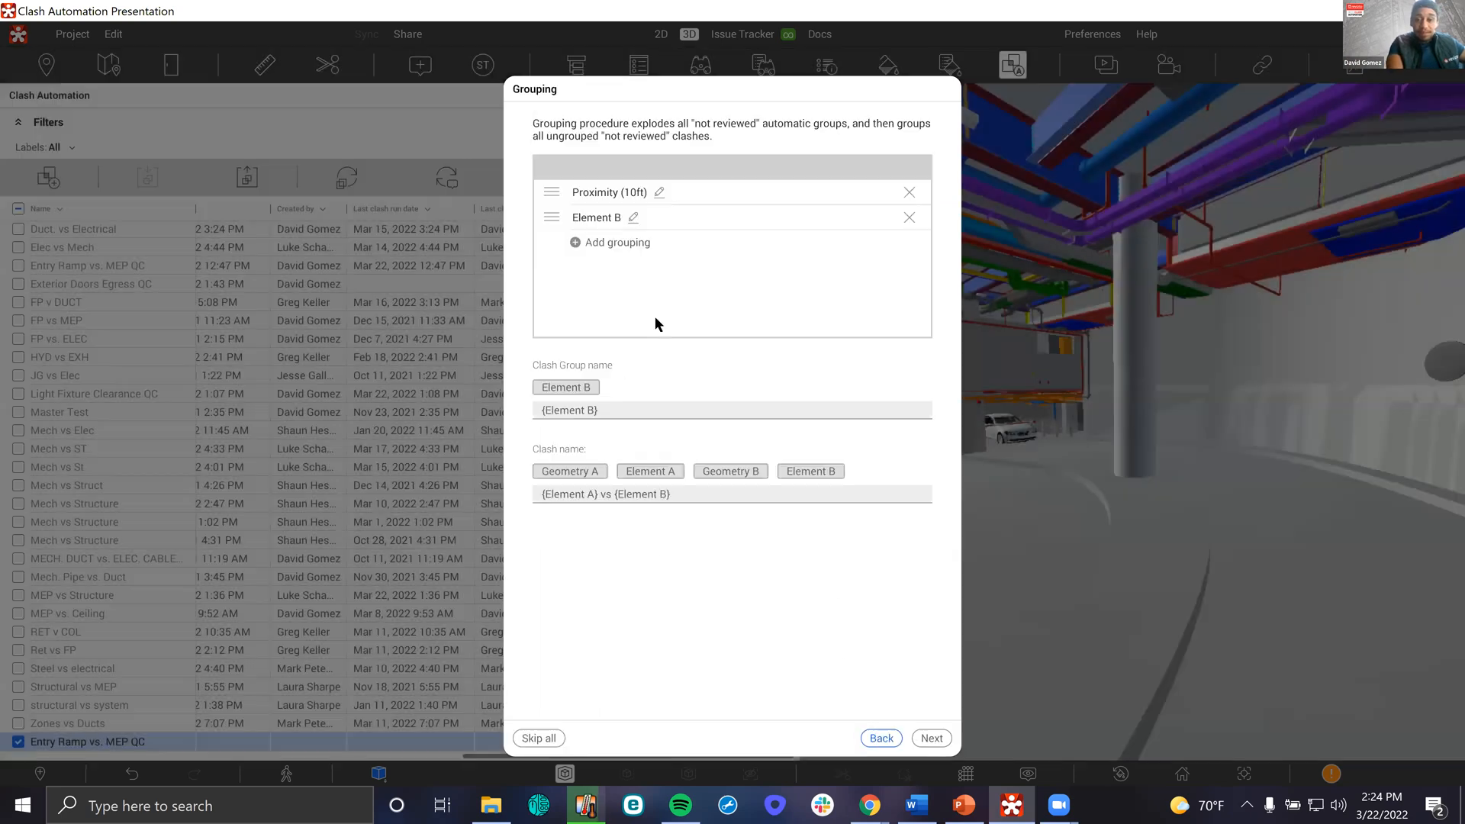
left_click(936, 734)
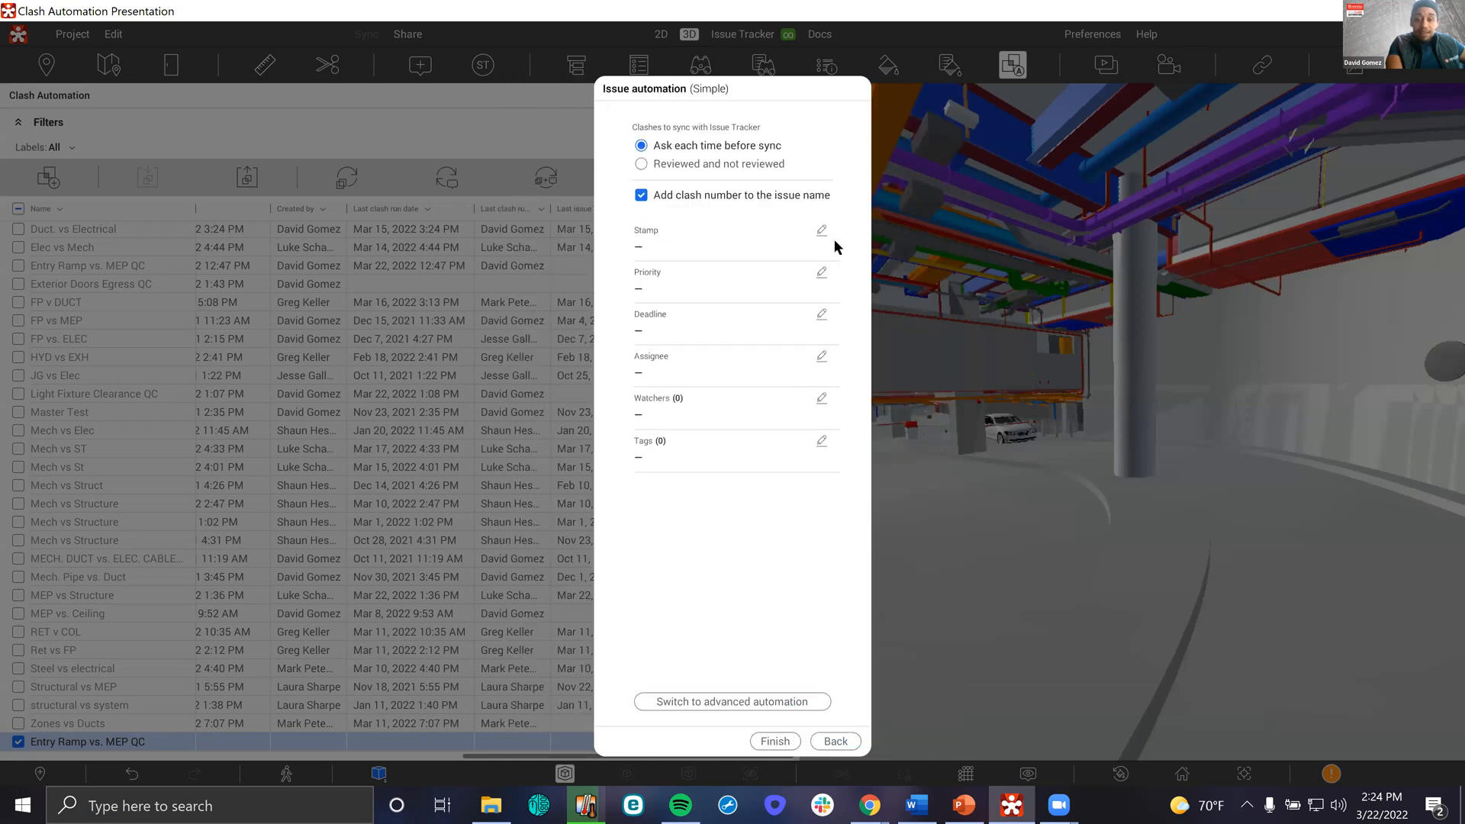
Assign the Mechanical Clash stamp in the simple issue automation settings and finish the setup to run the clash test
left_click(820, 231)
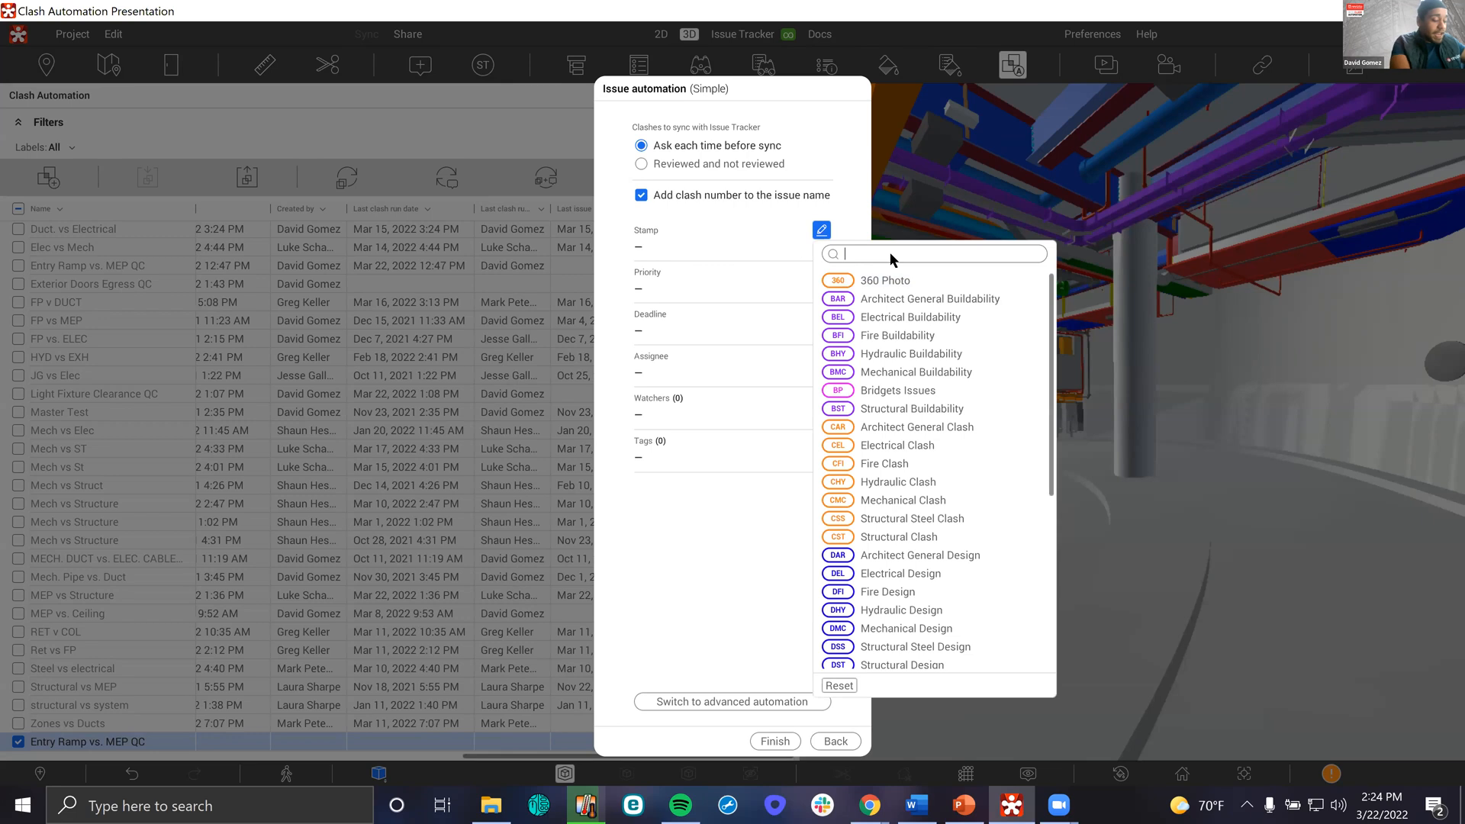
type("Mec")
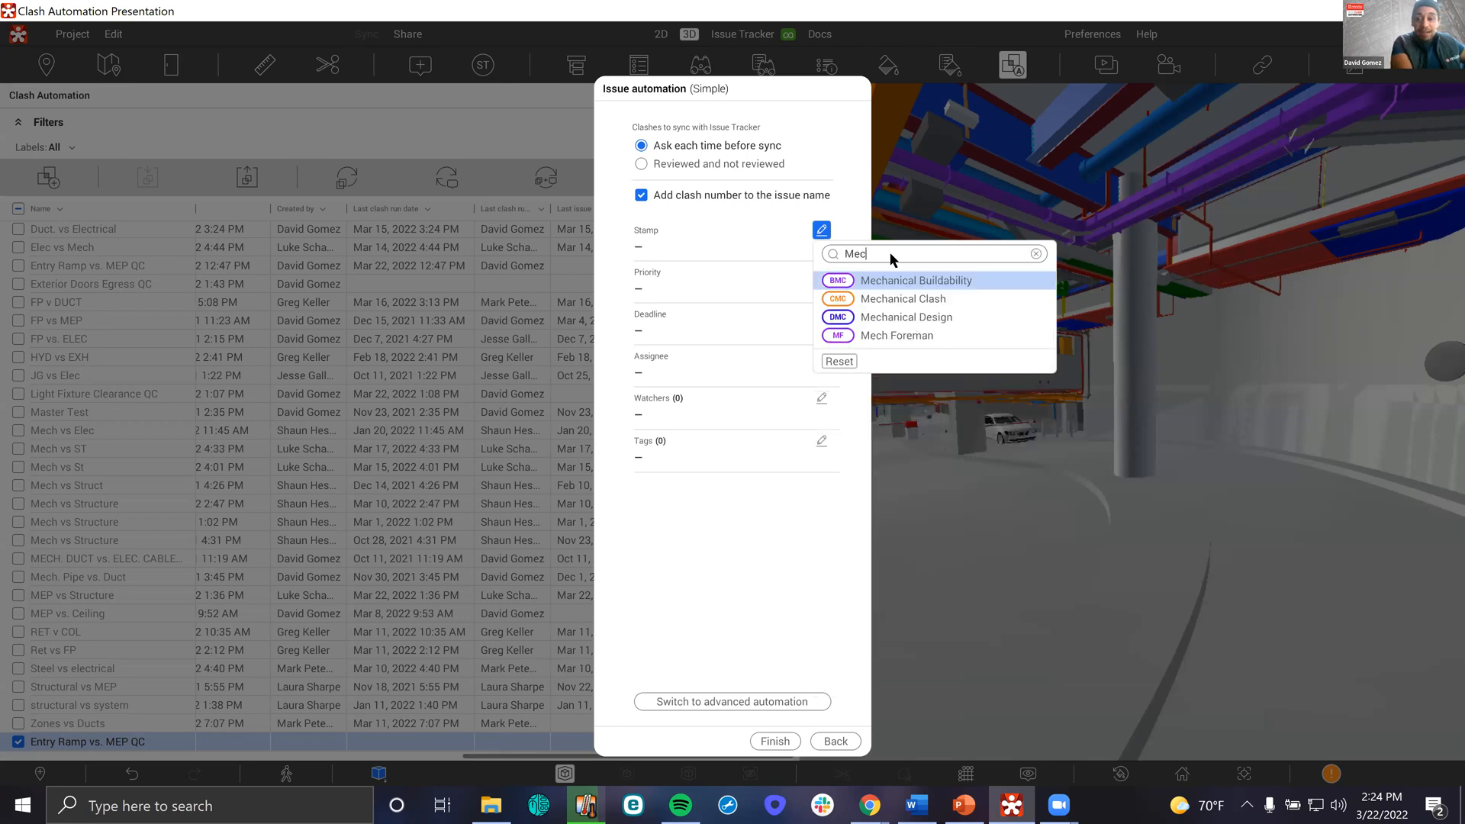
left_click(872, 304)
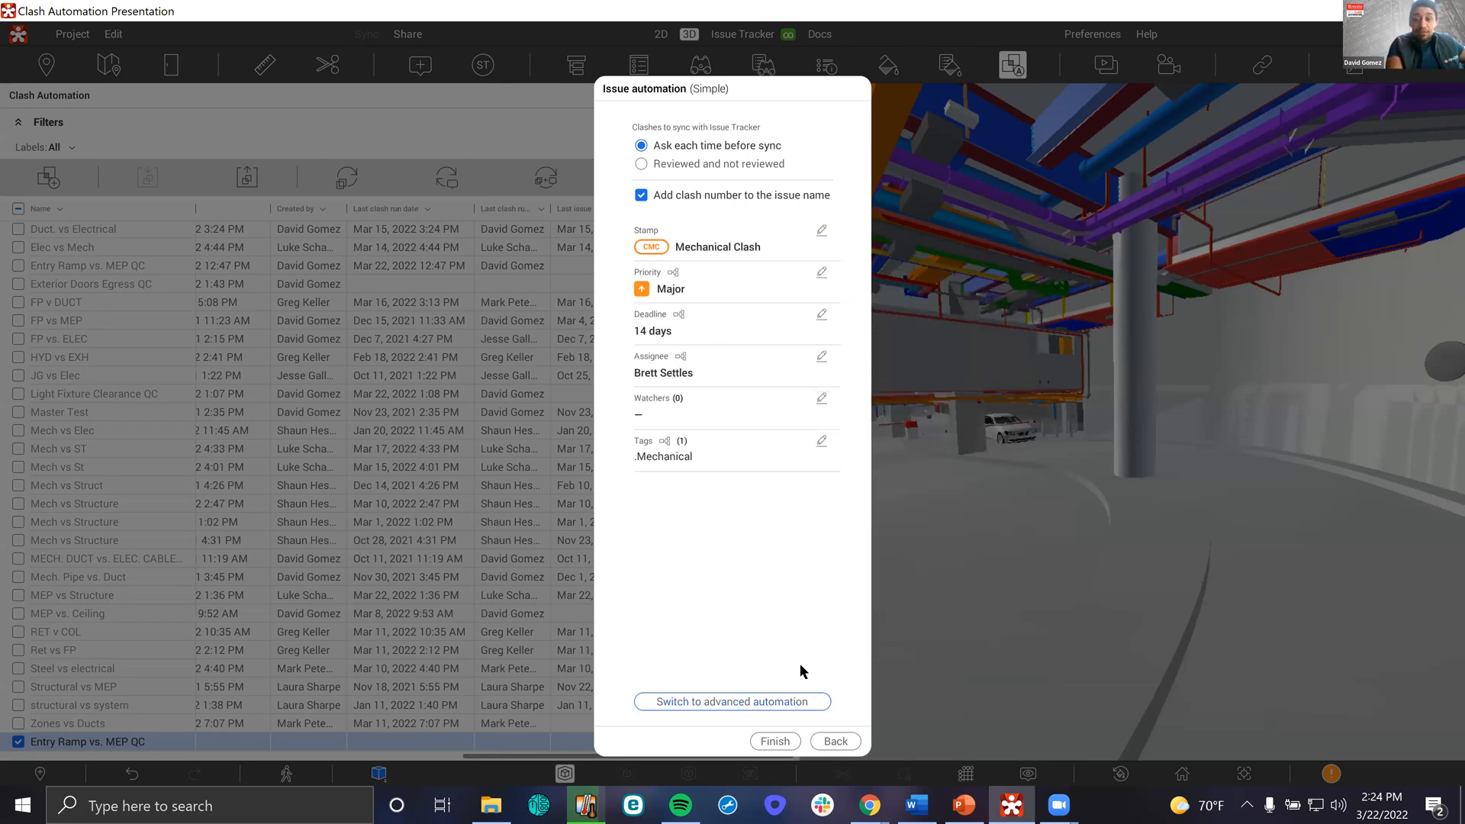
left_click(784, 741)
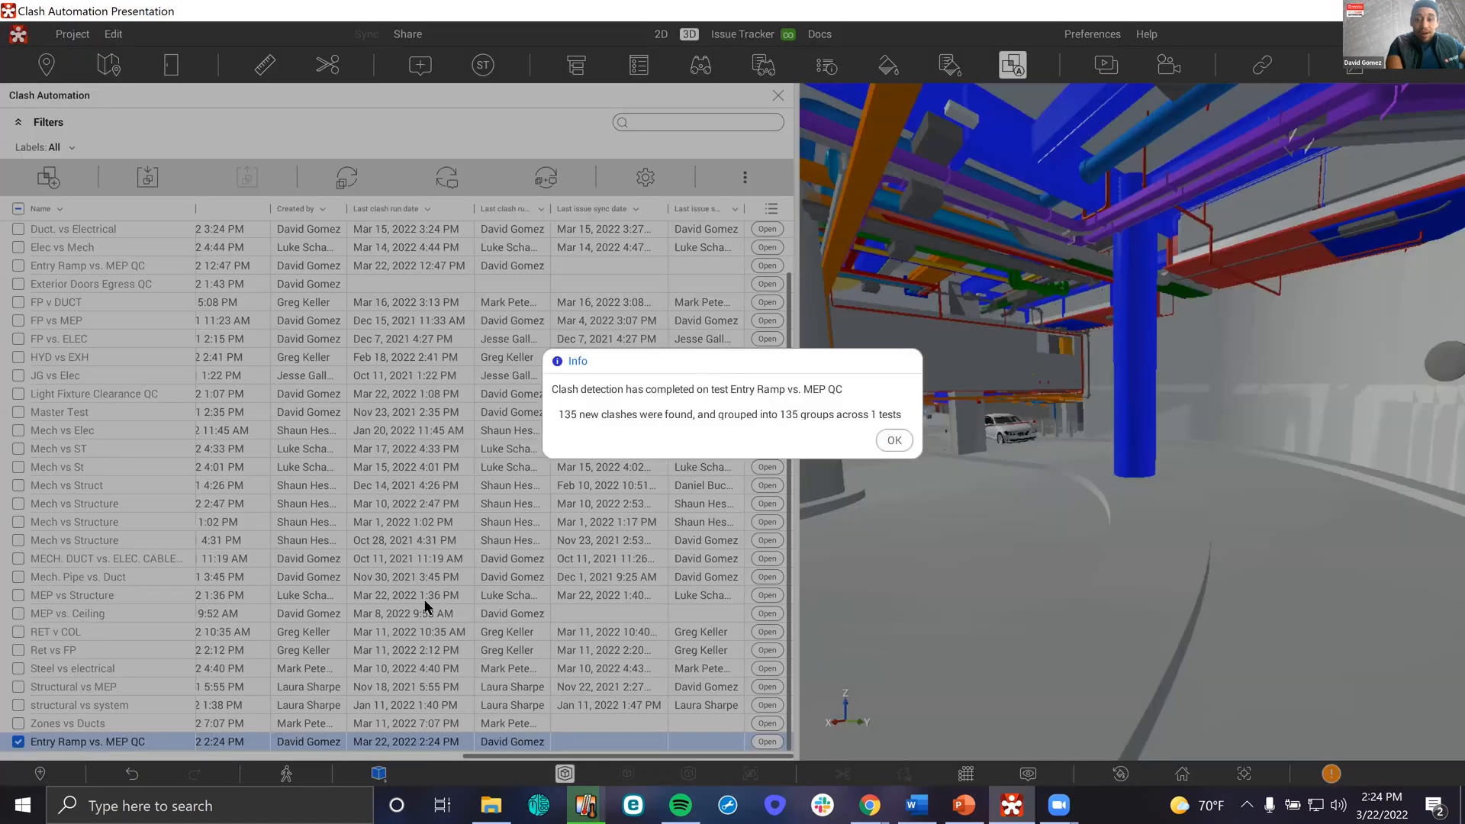
key("Return")
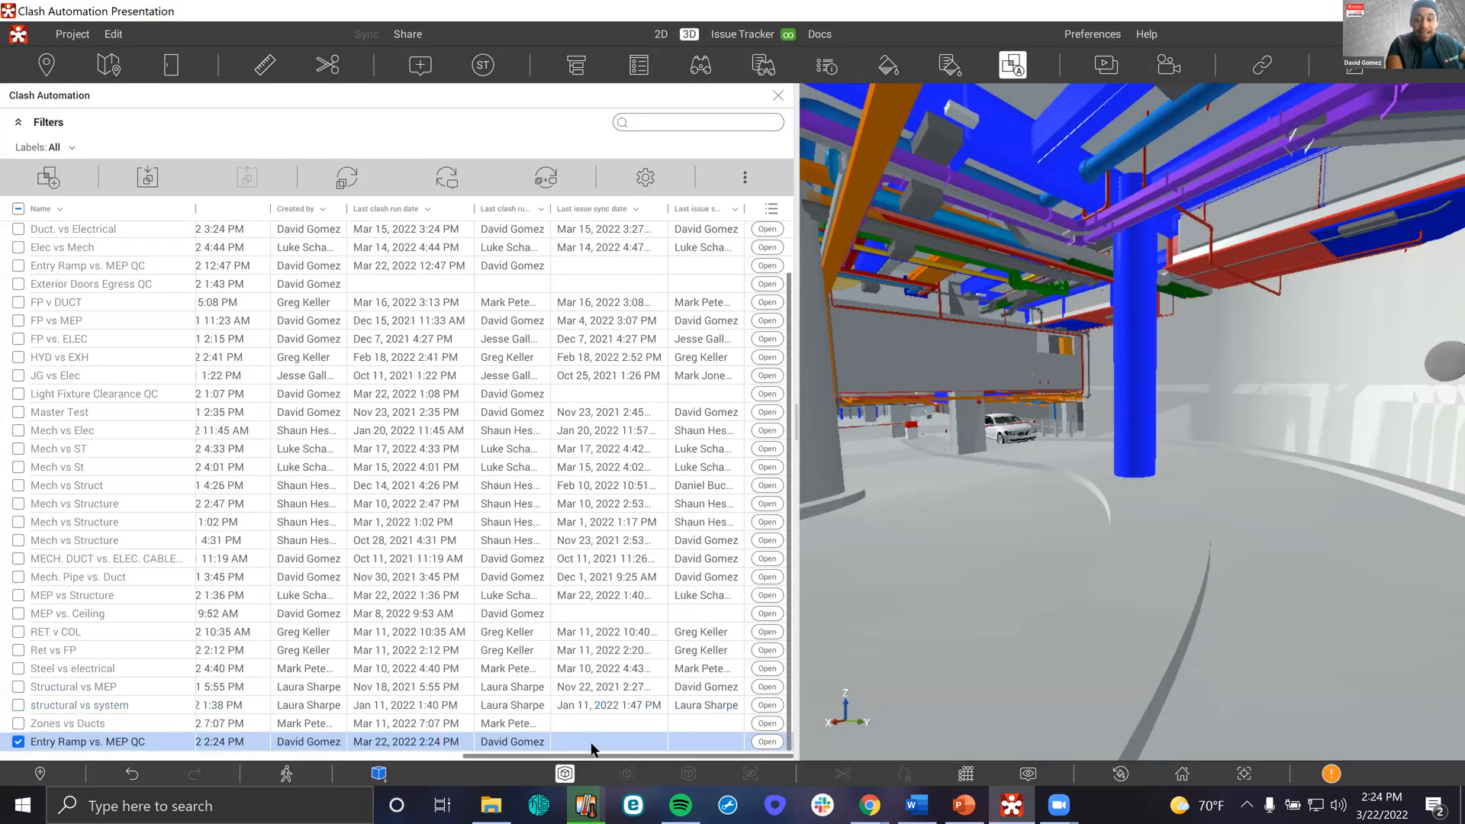
Open the new Entry Ramp vs. MEP QC test, check it out for editing and select all its clashes
double_click(591, 741)
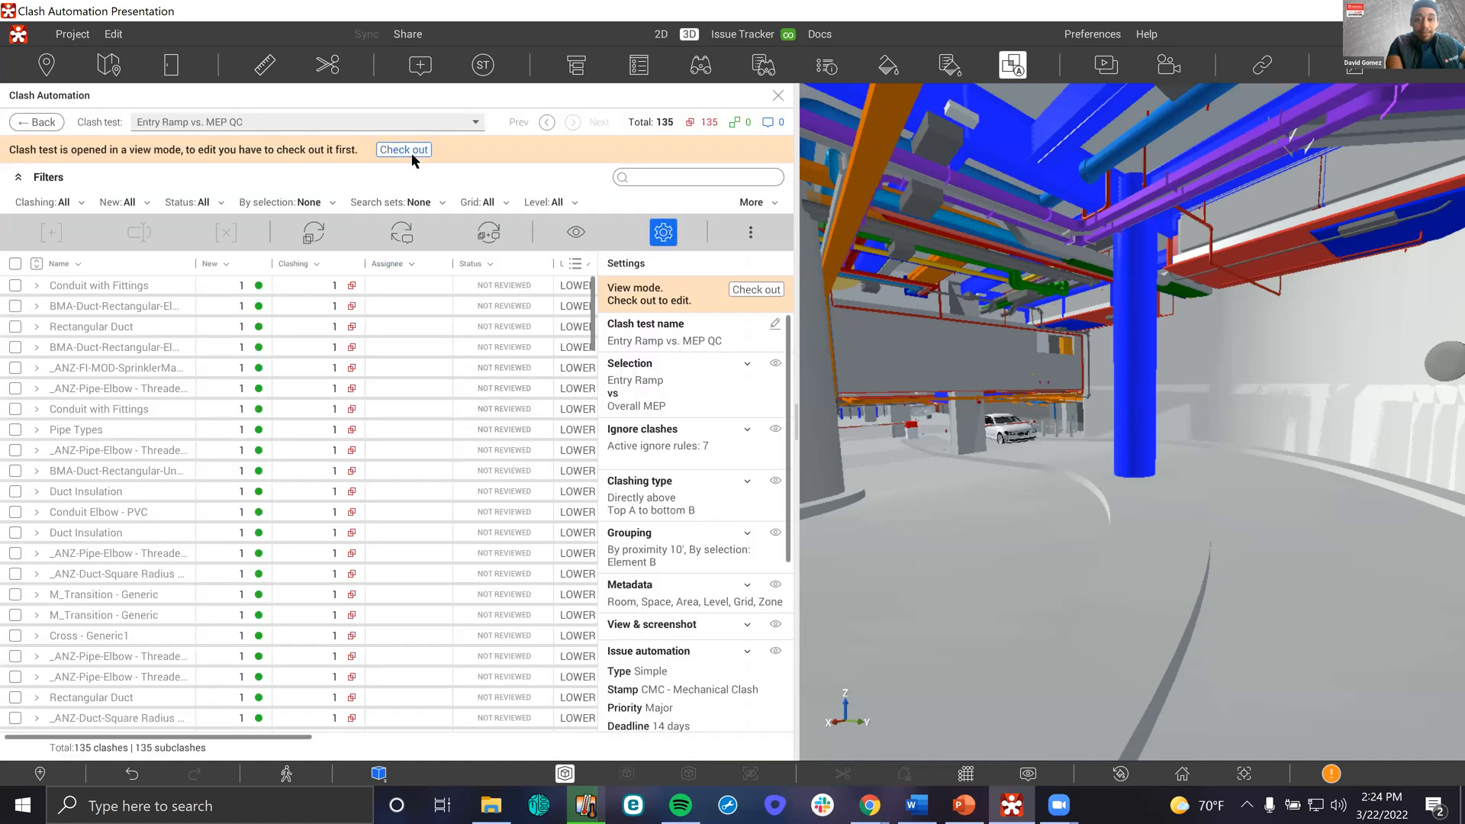
left_click(411, 153)
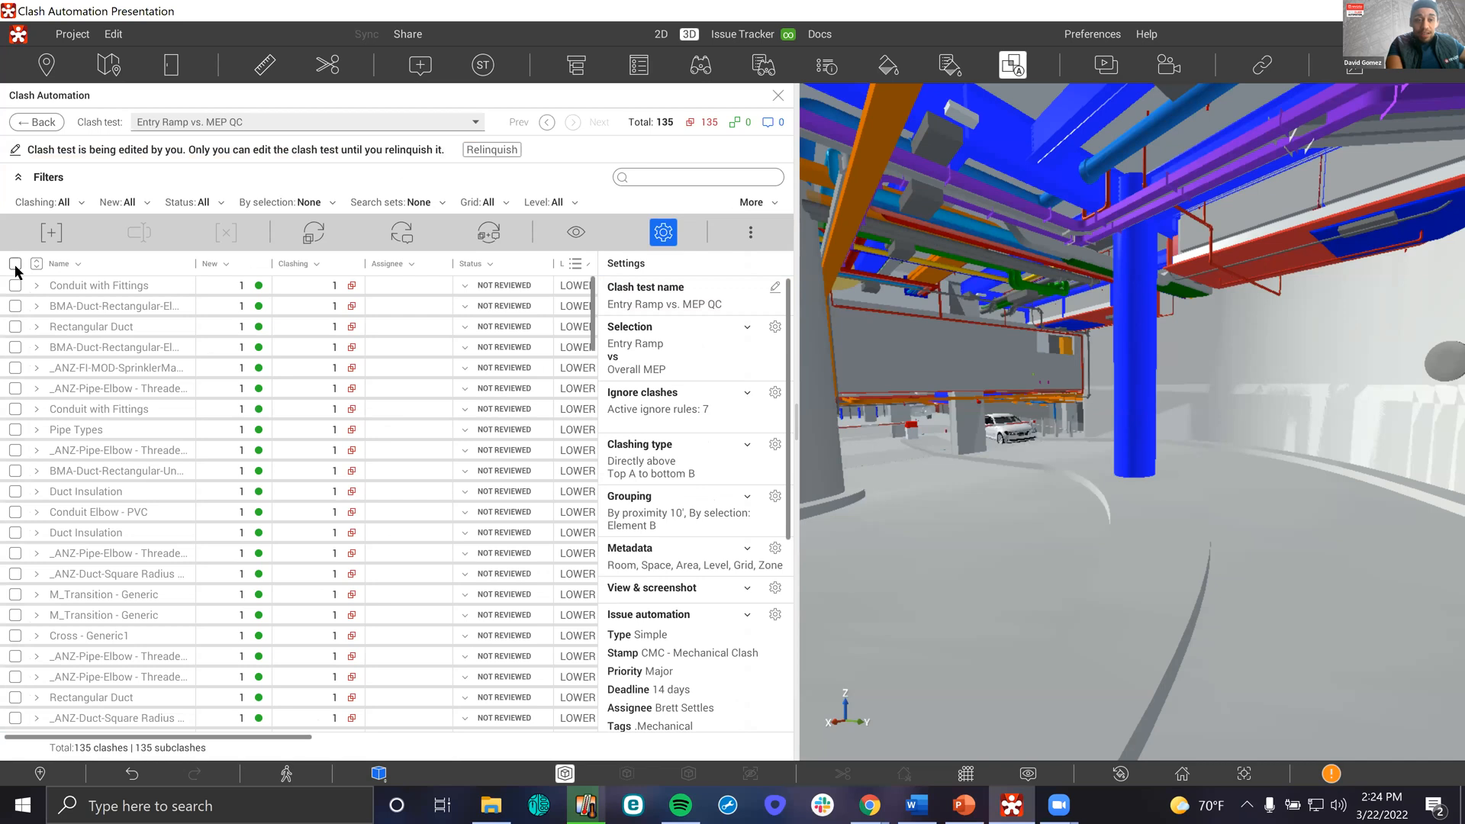
left_click(15, 265)
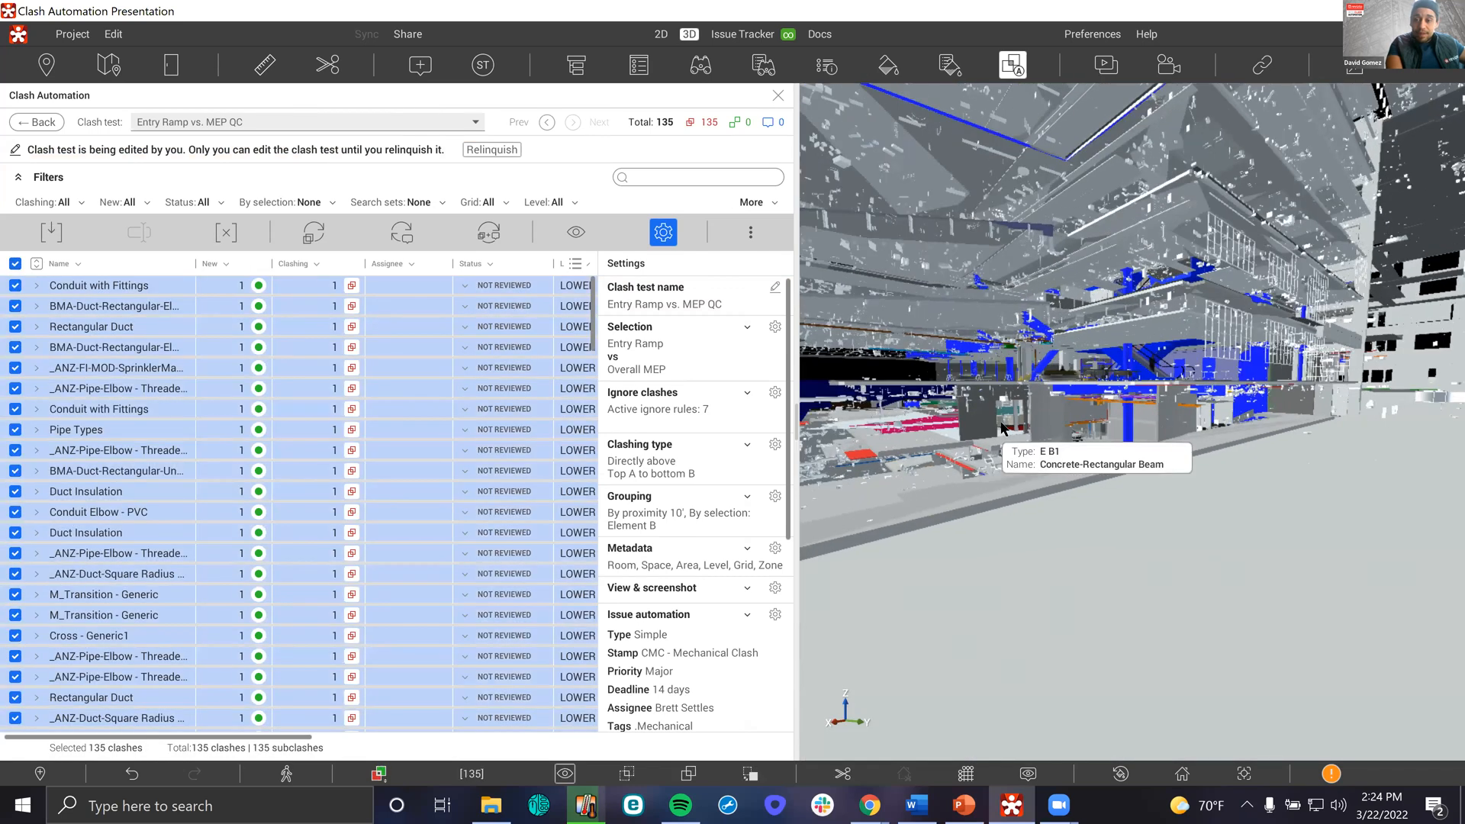
Set the clash view appearance to Home (Demo Hidden) for the selected clashes
scroll(990, 451, "up", 4)
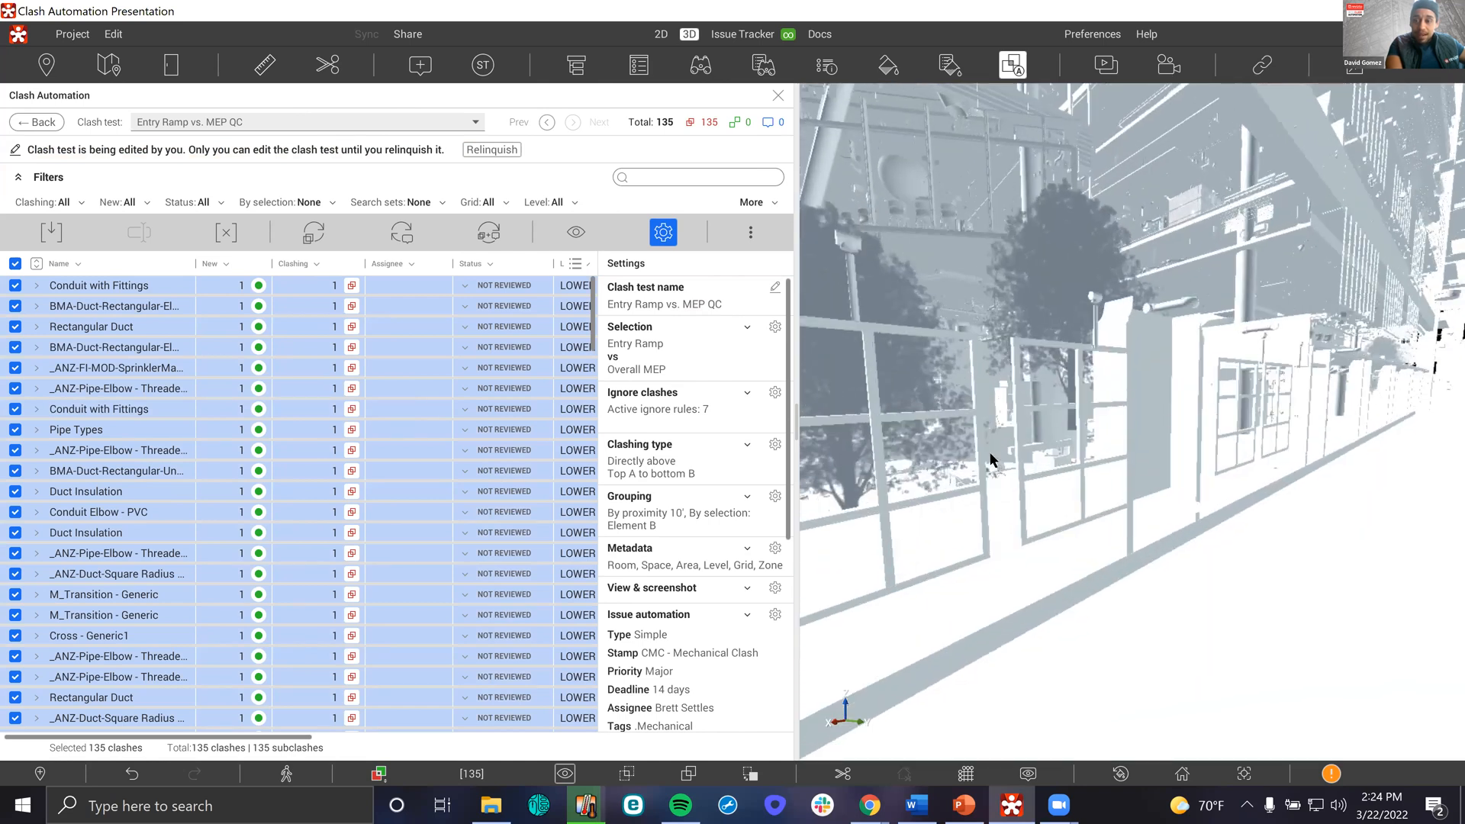
scroll(990, 452, "up", 4)
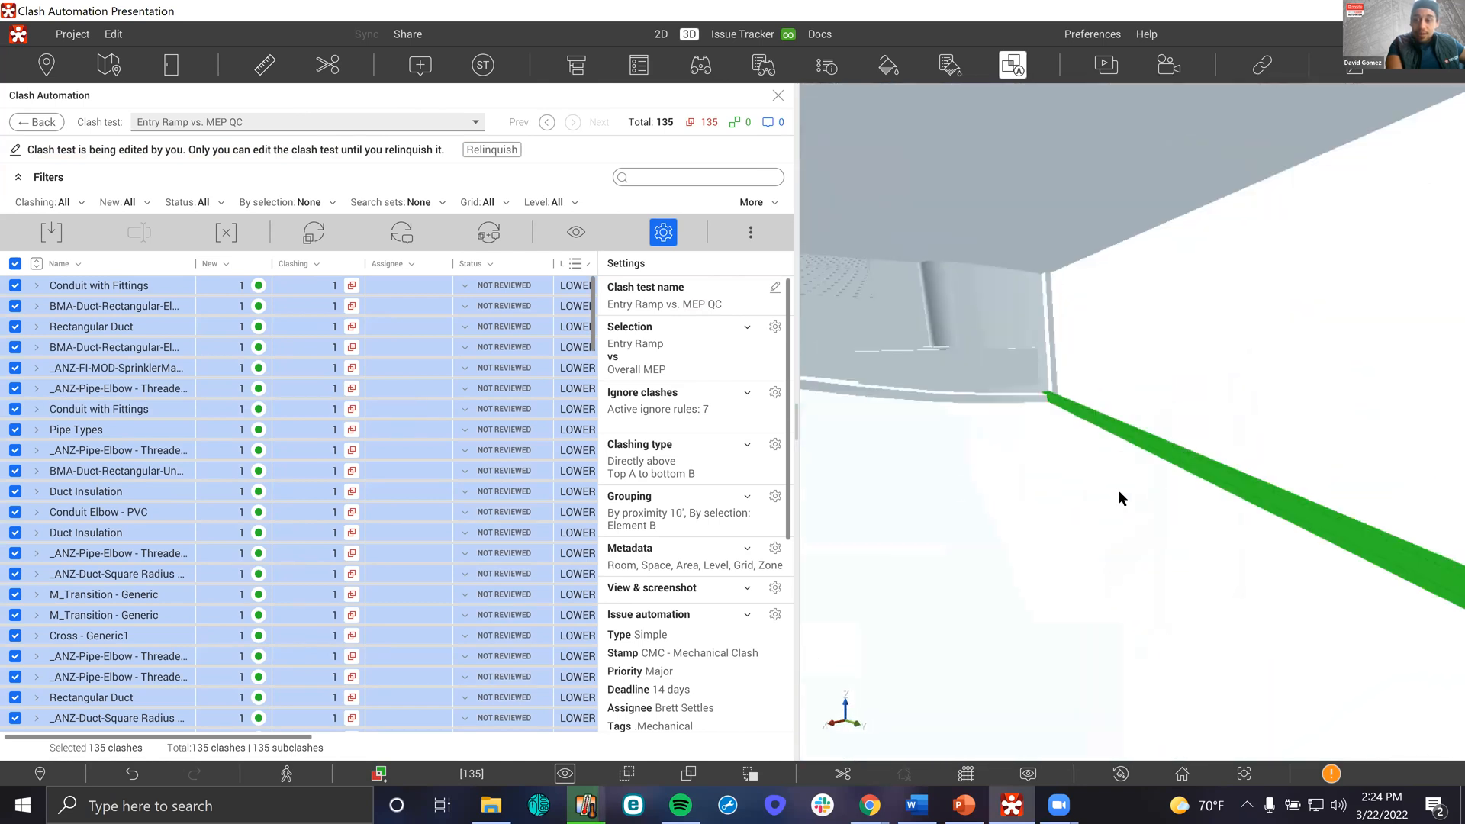
left_click_drag(991, 452, 1192, 420)
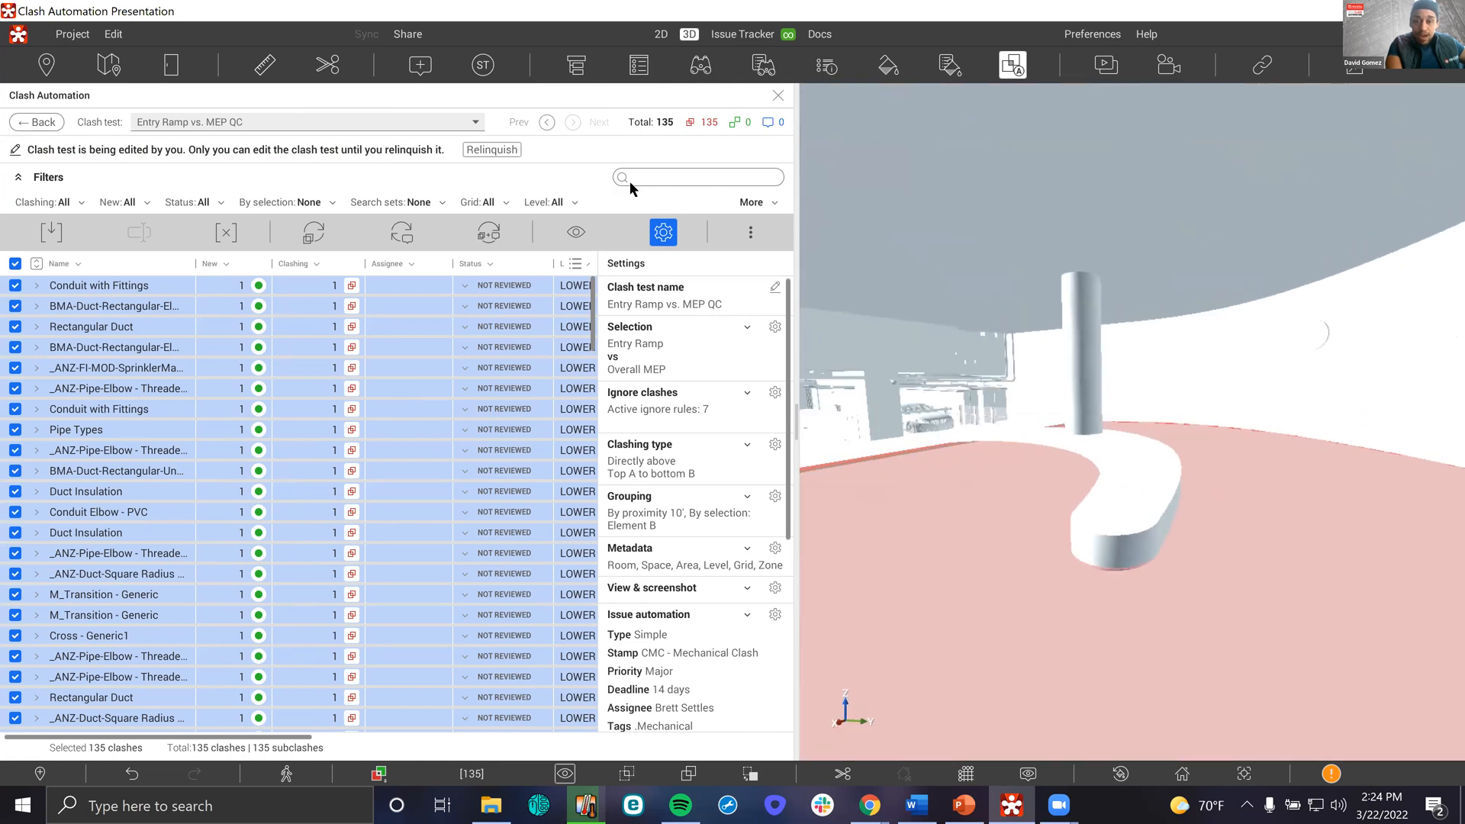
left_click(575, 232)
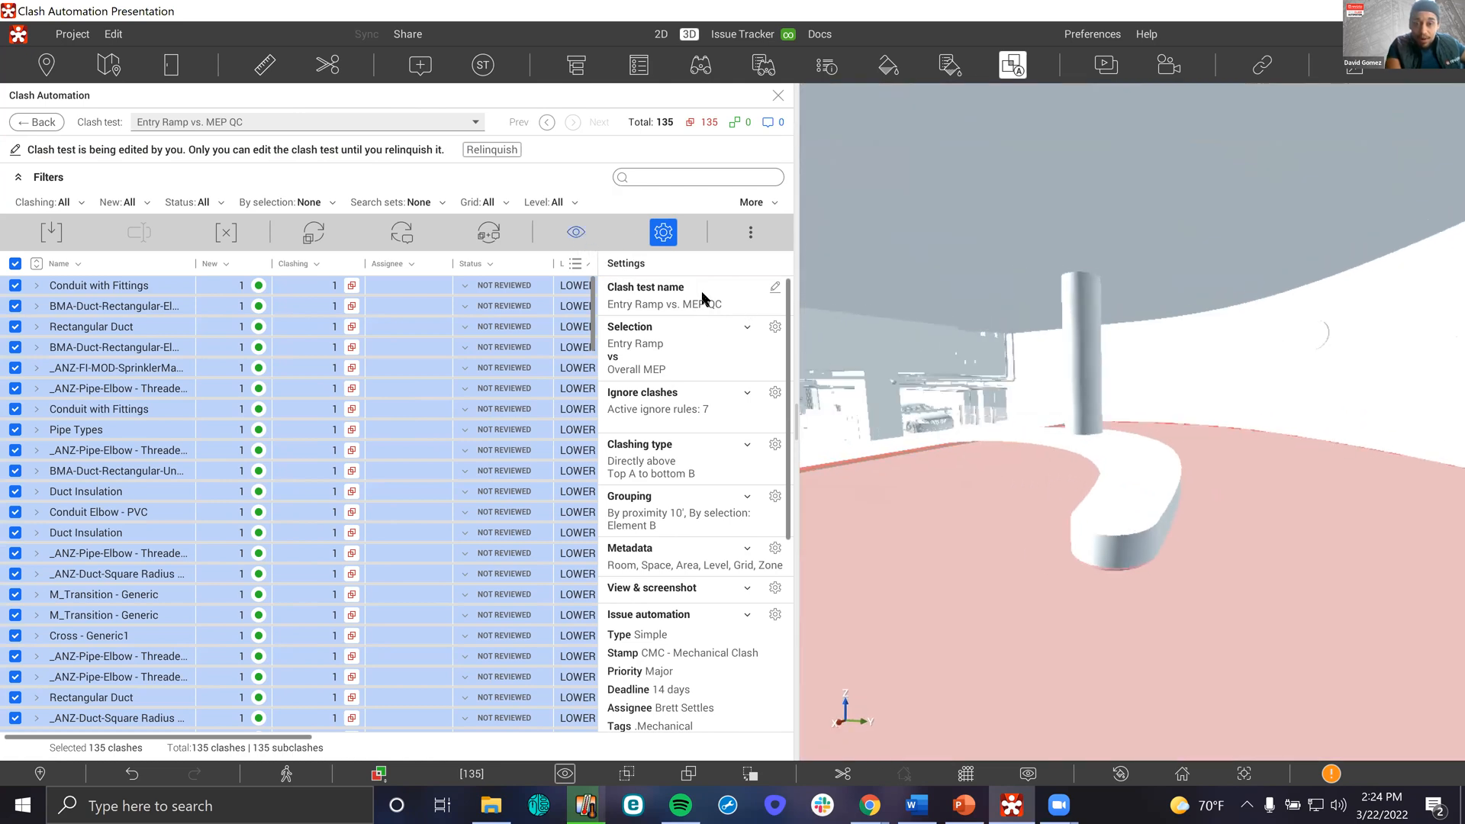
left_click(695, 314)
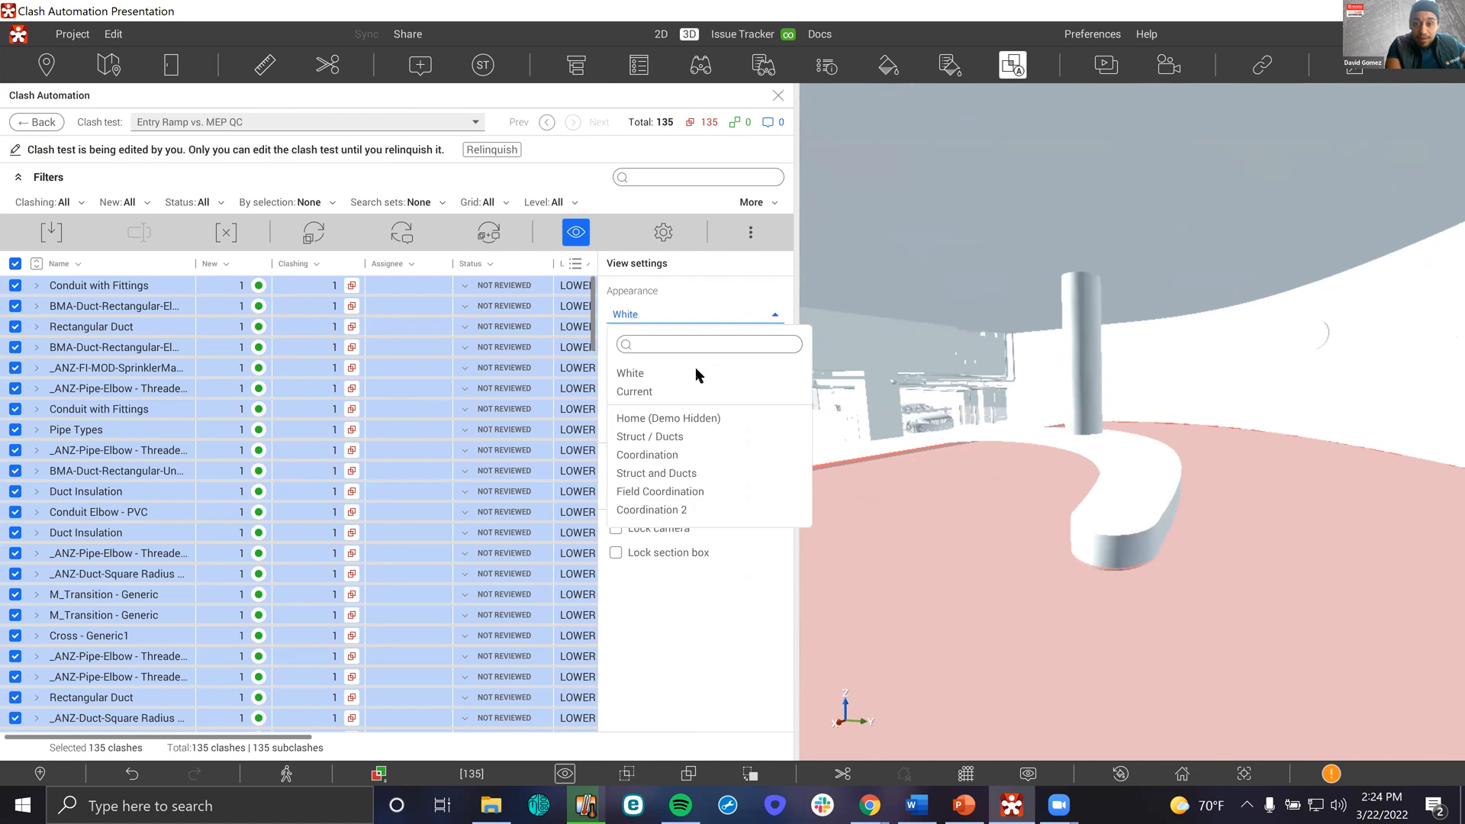
left_click(691, 419)
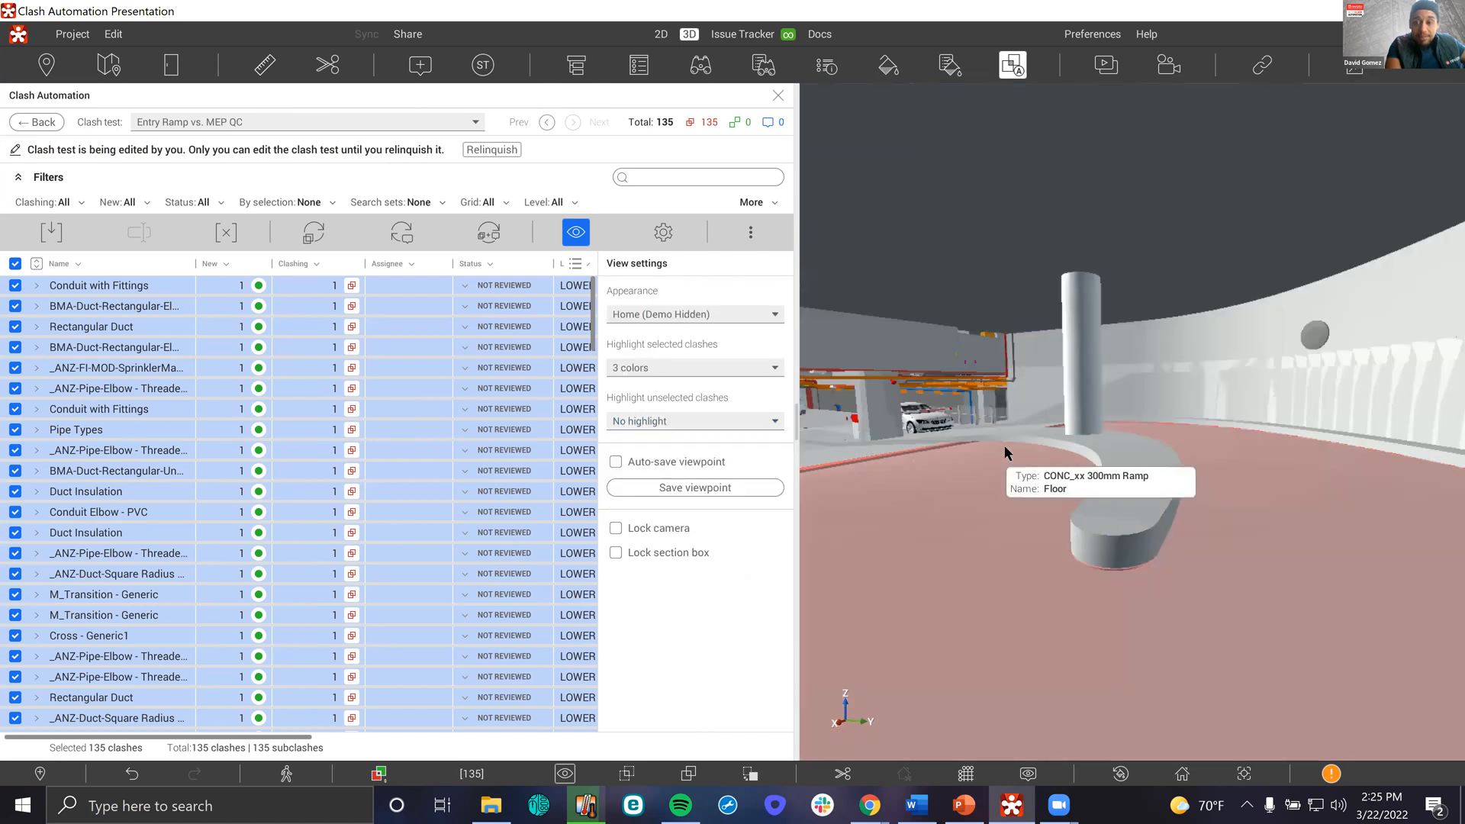
Isolate the elements of all selected clashes in the 3D view and examine the MEP objects above the entry ramp
left_click_drag(1058, 355, 1031, 489)
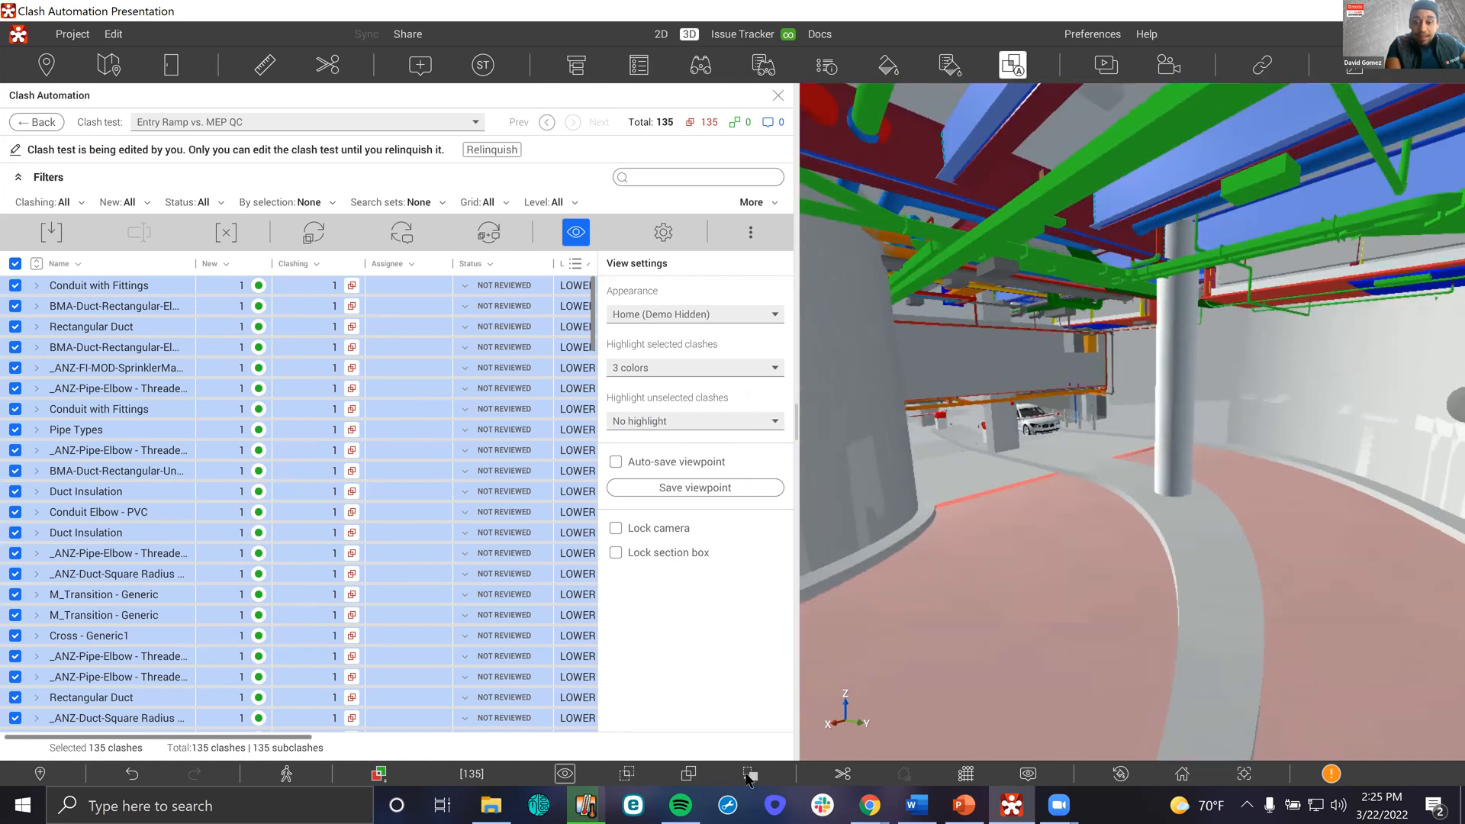
left_click_drag(992, 690, 1003, 684)
left_click_drag(981, 635, 1017, 631)
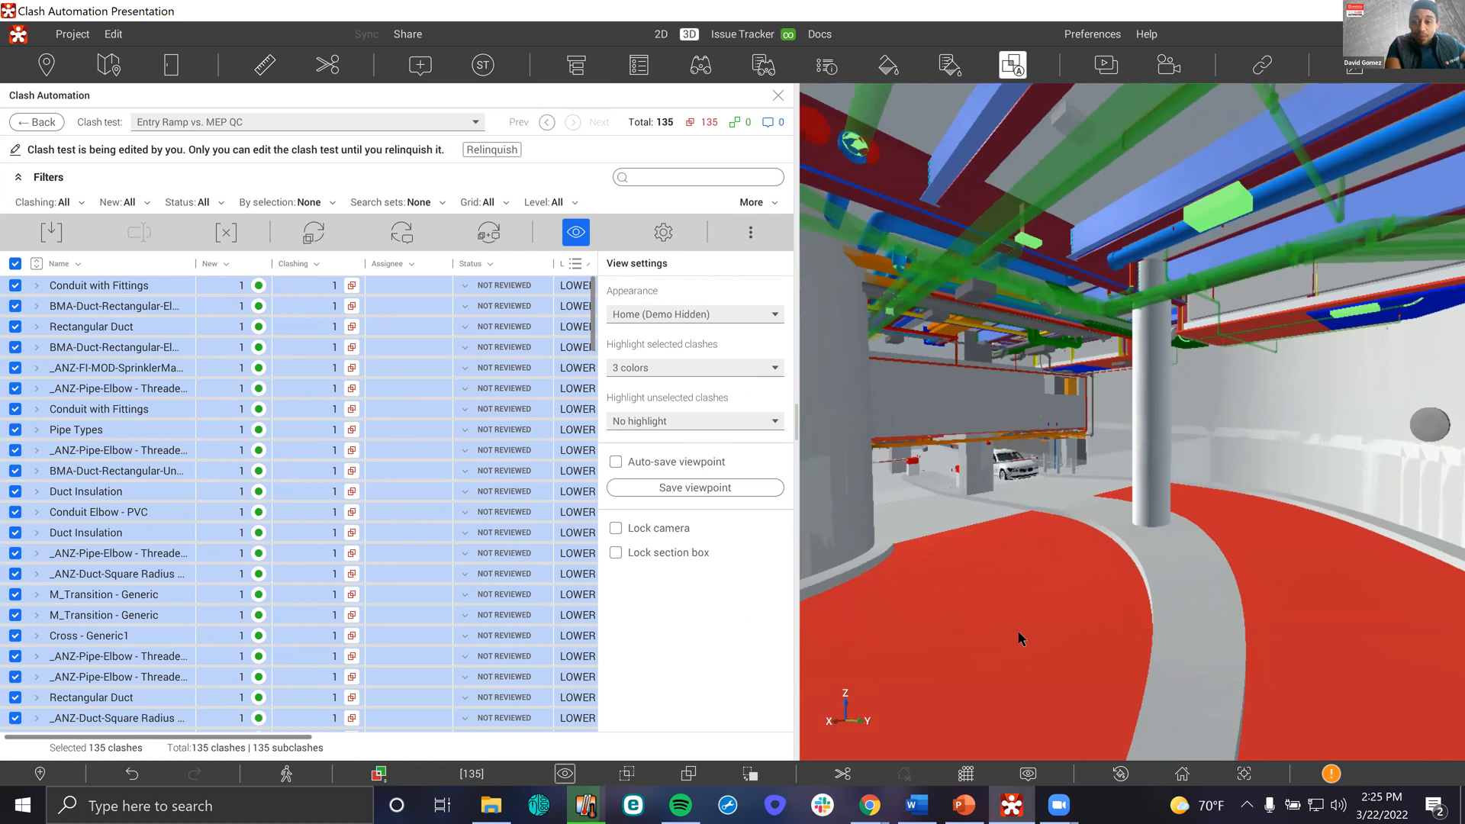
mouse_move(1023, 604)
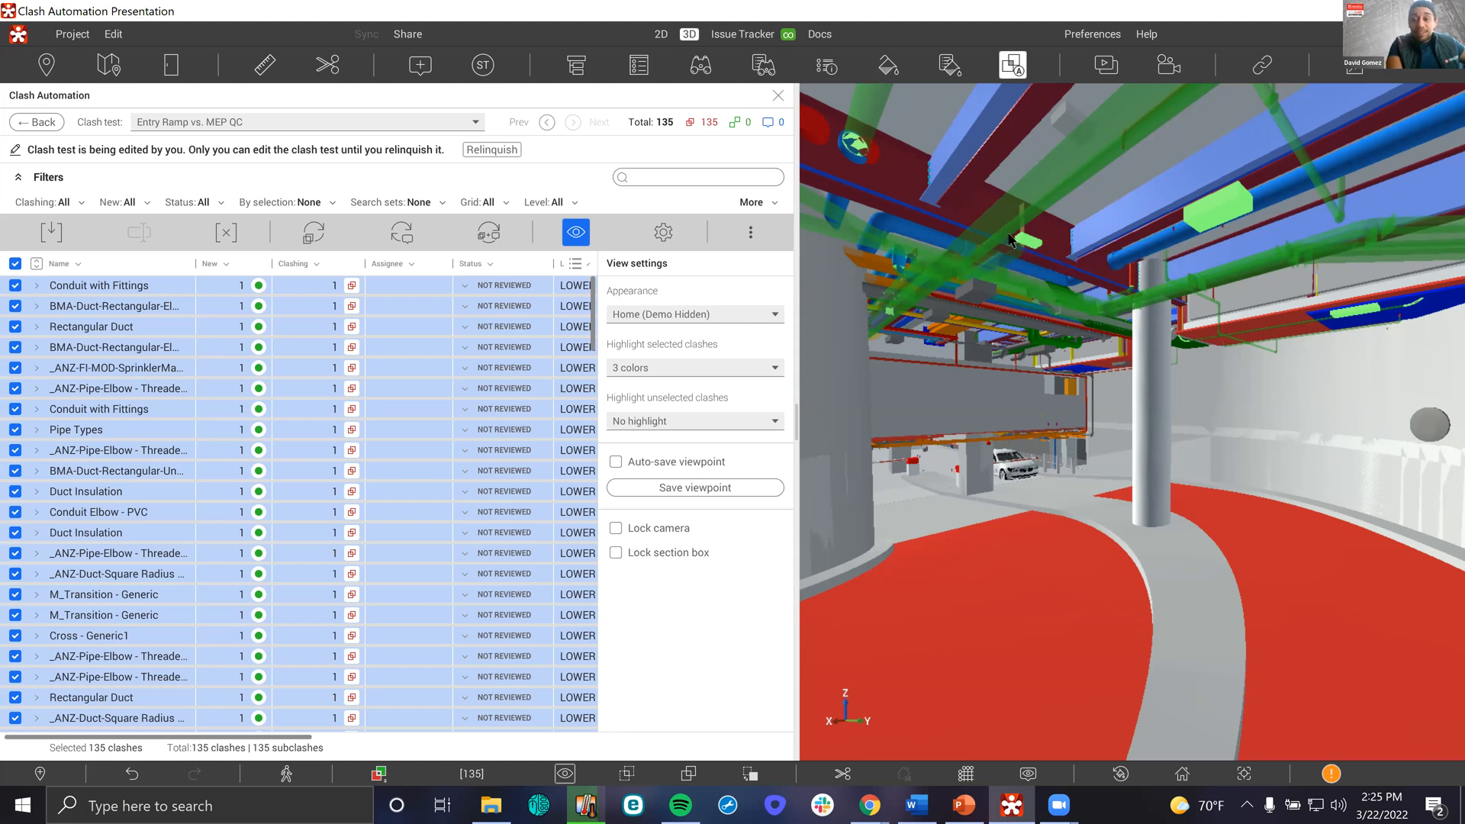
left_click(686, 775)
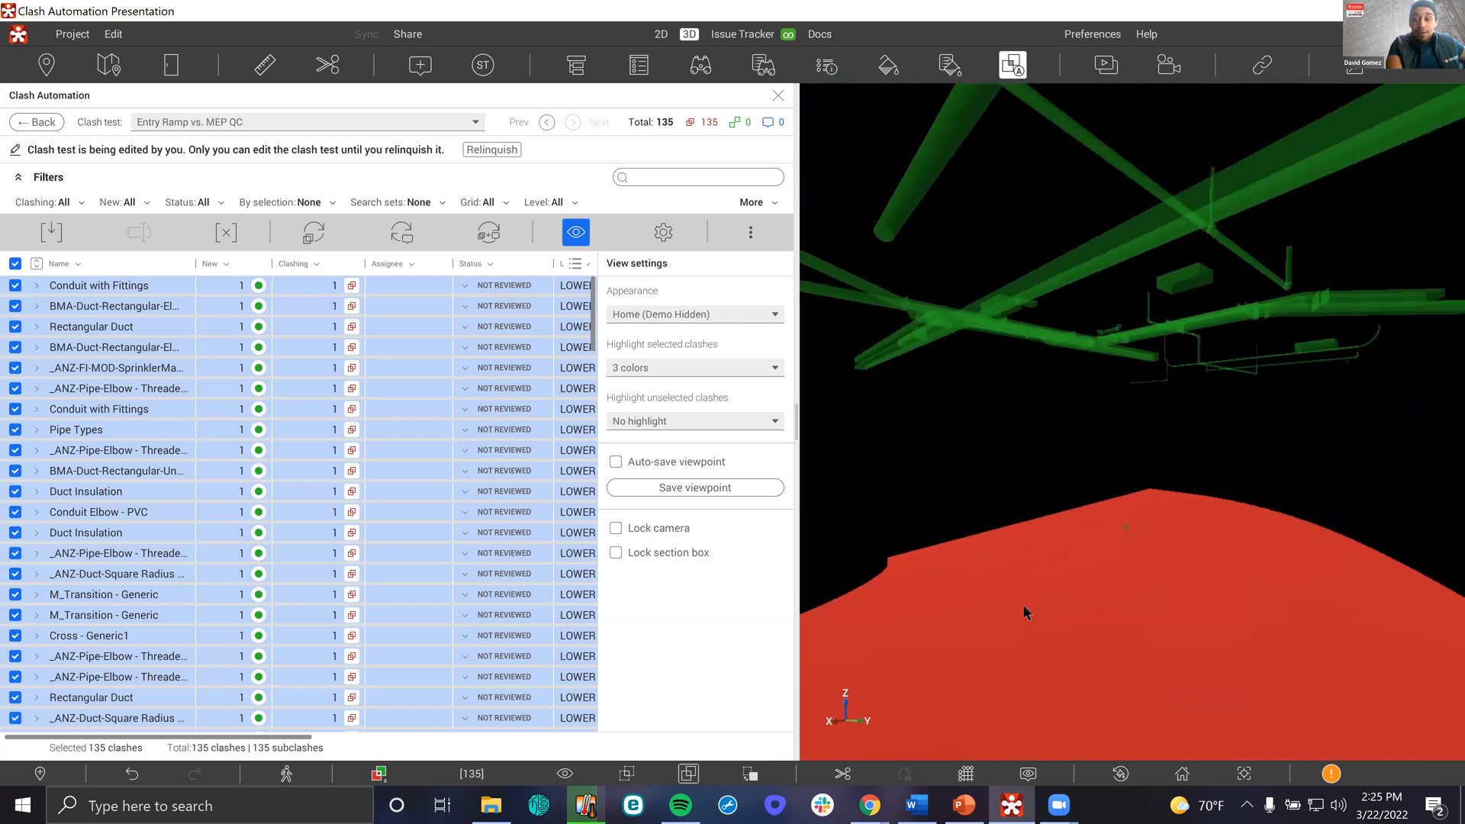
middle_click_drag(1023, 606, 935, 632)
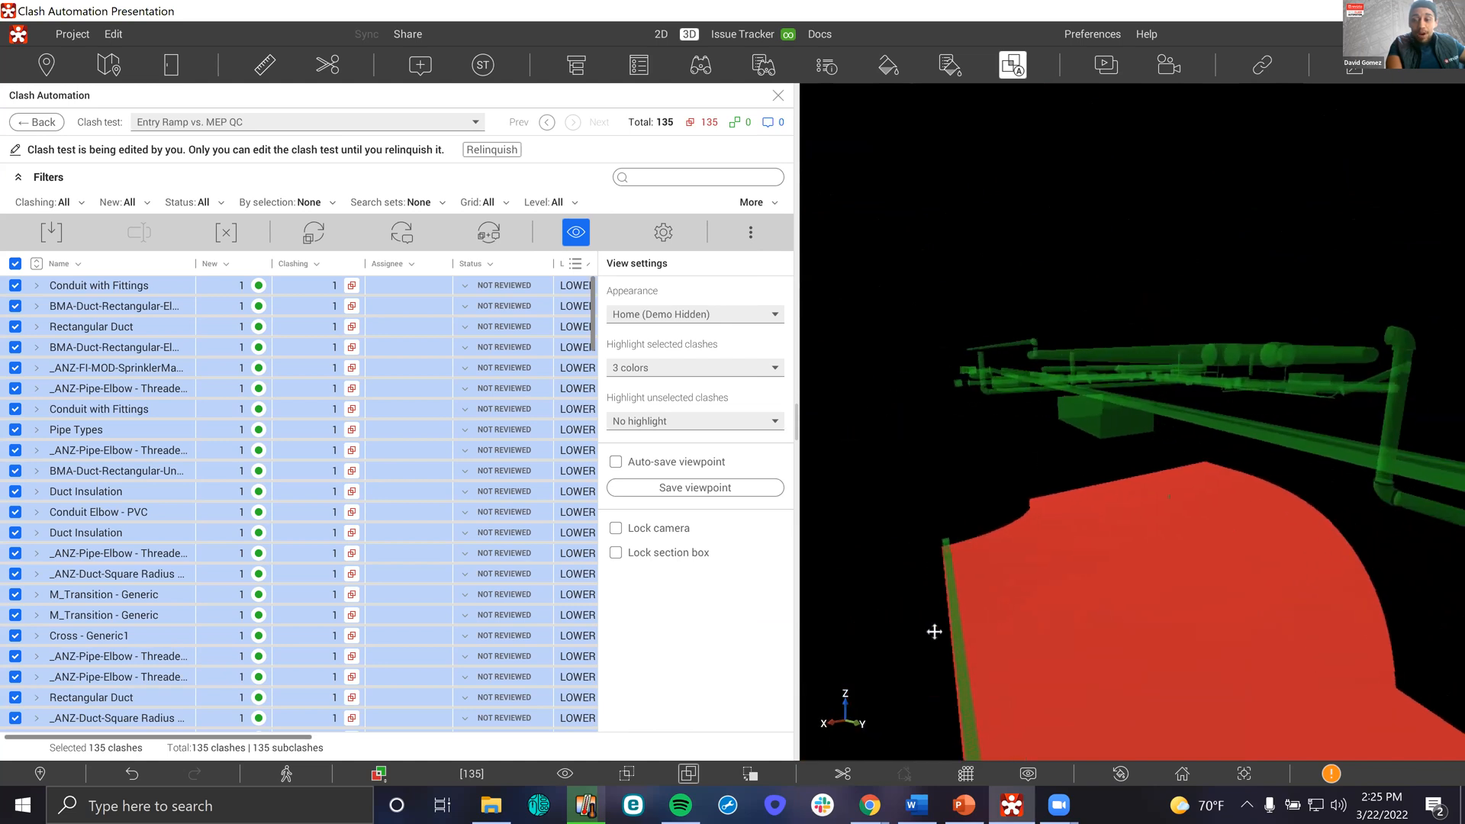
mouse_move(1116, 636)
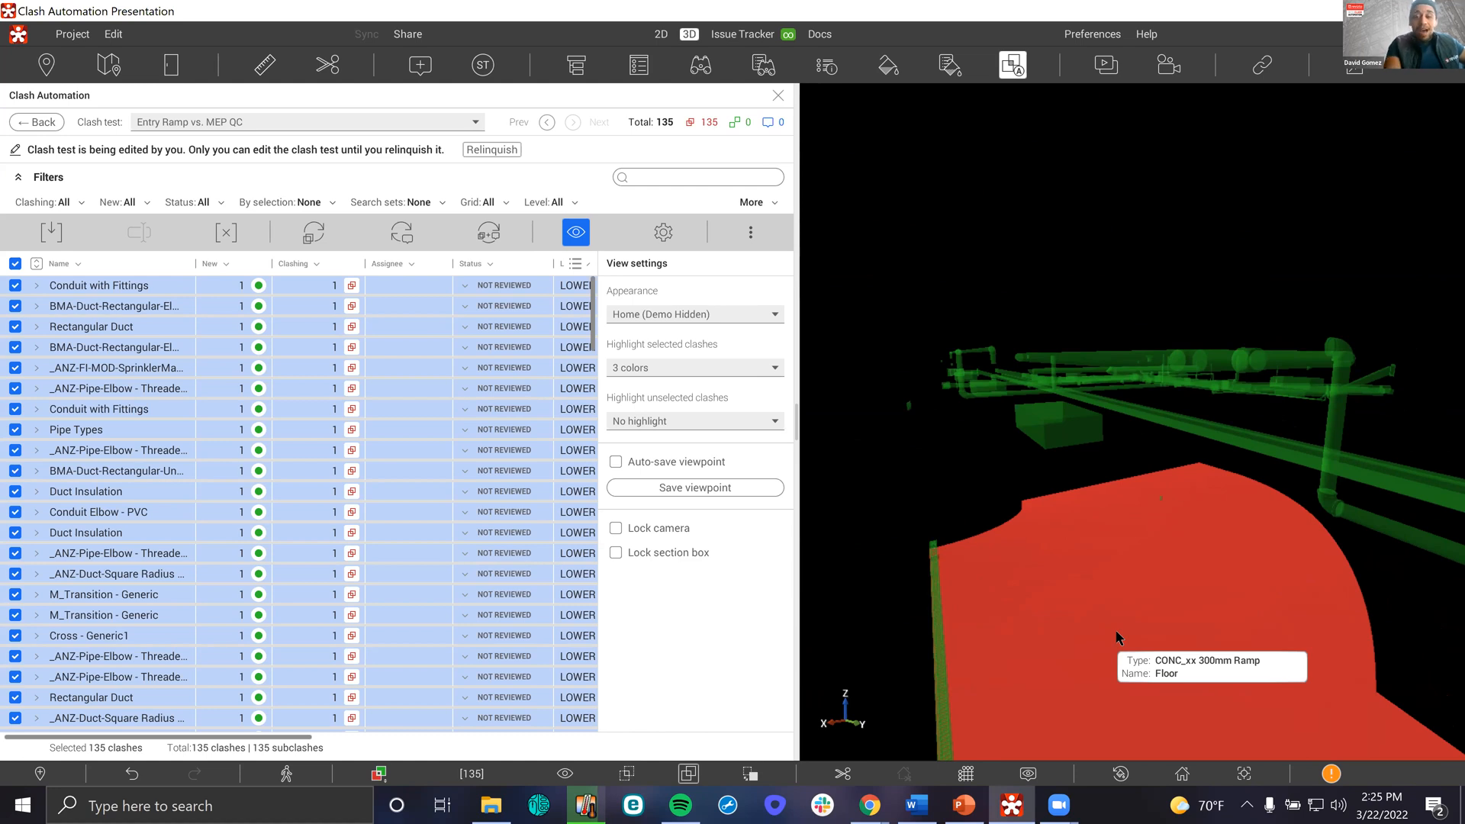
scroll(1178, 516, "up", 2)
scroll(1167, 509, "up", 3)
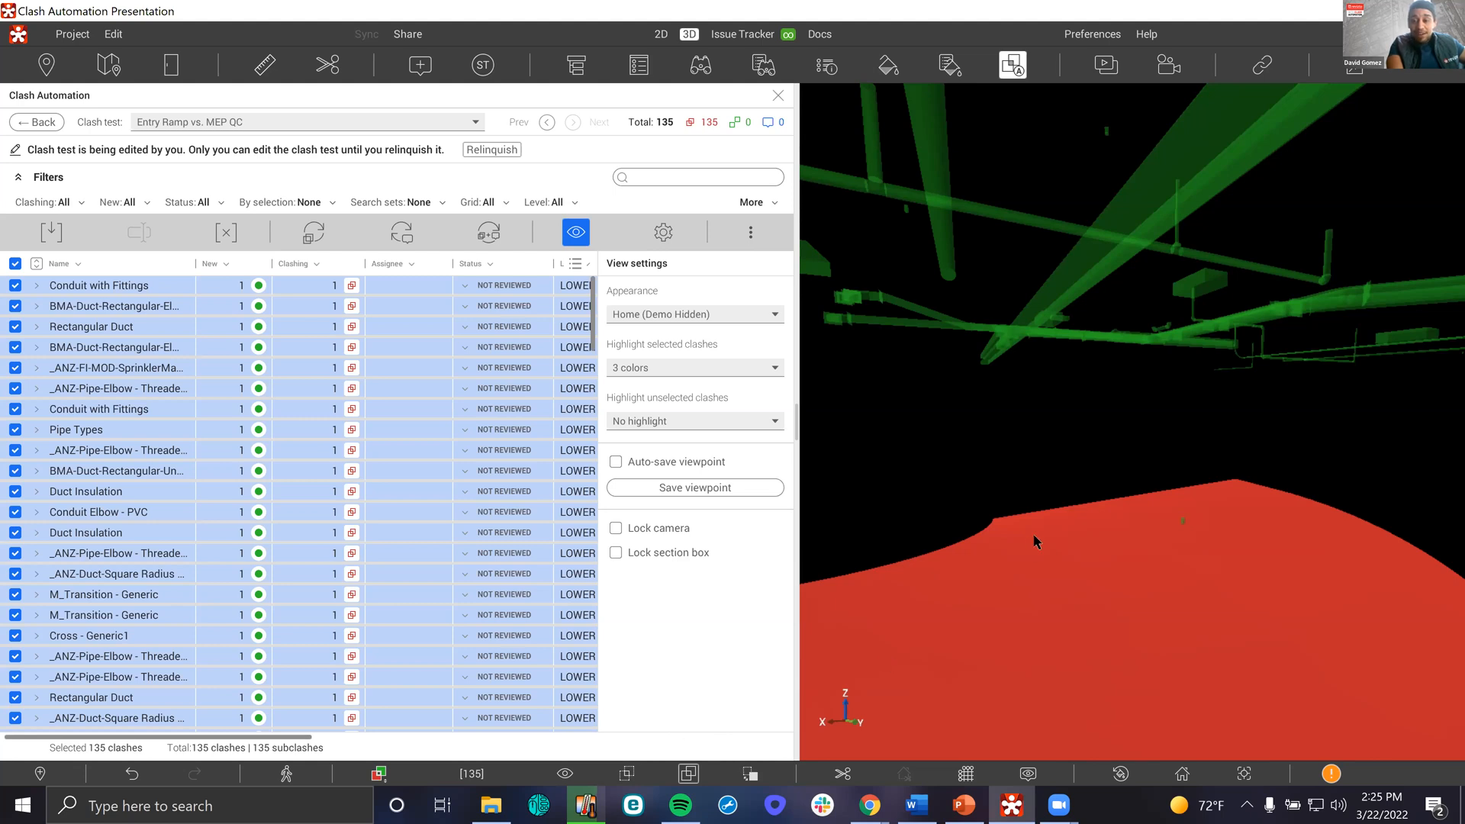
Show the unselected objects as transparent and change the clash view appearance to Struct / Ducts
left_click(626, 774)
mouse_move(908, 645)
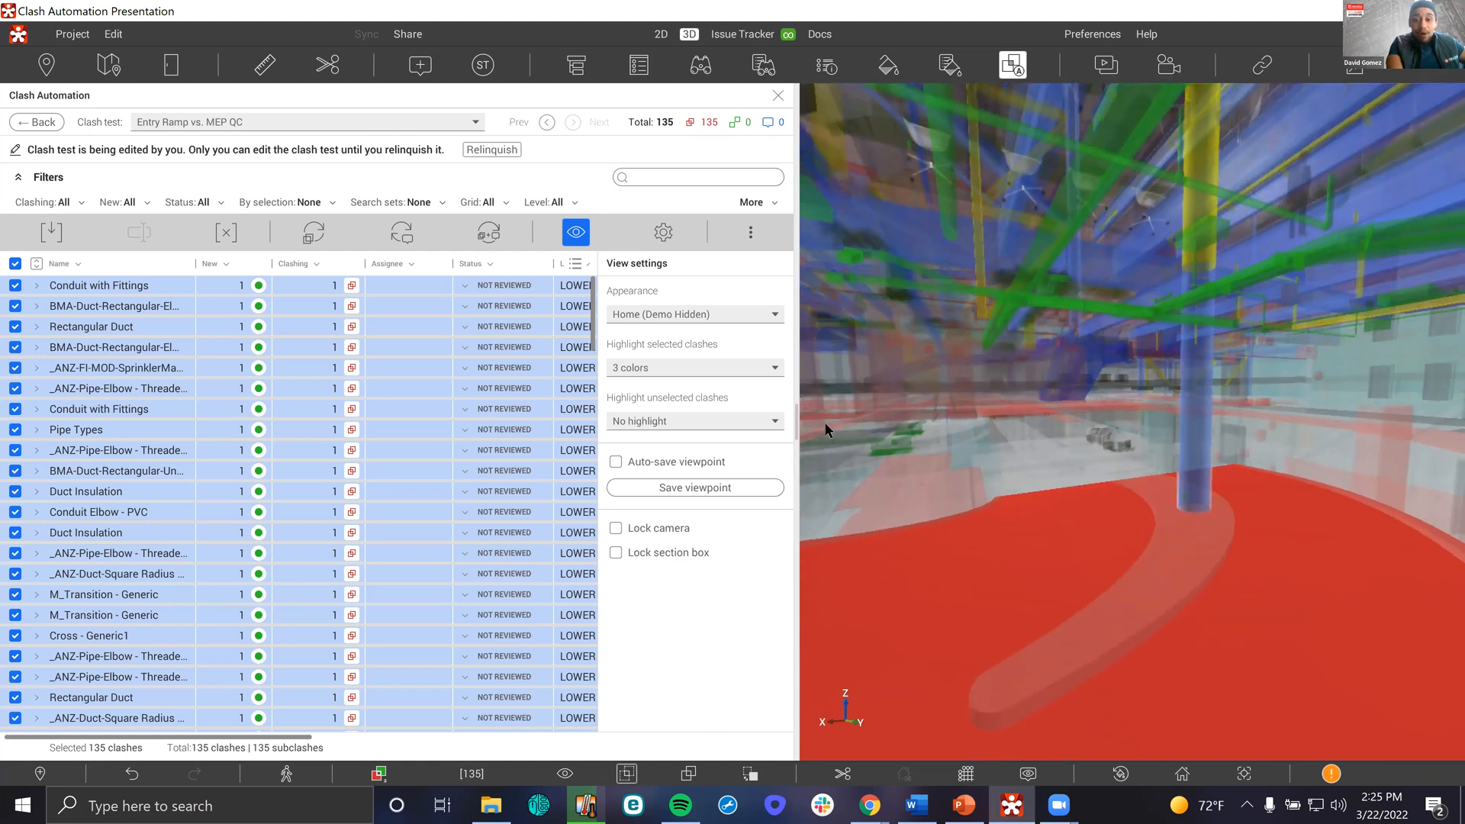
left_click(754, 323)
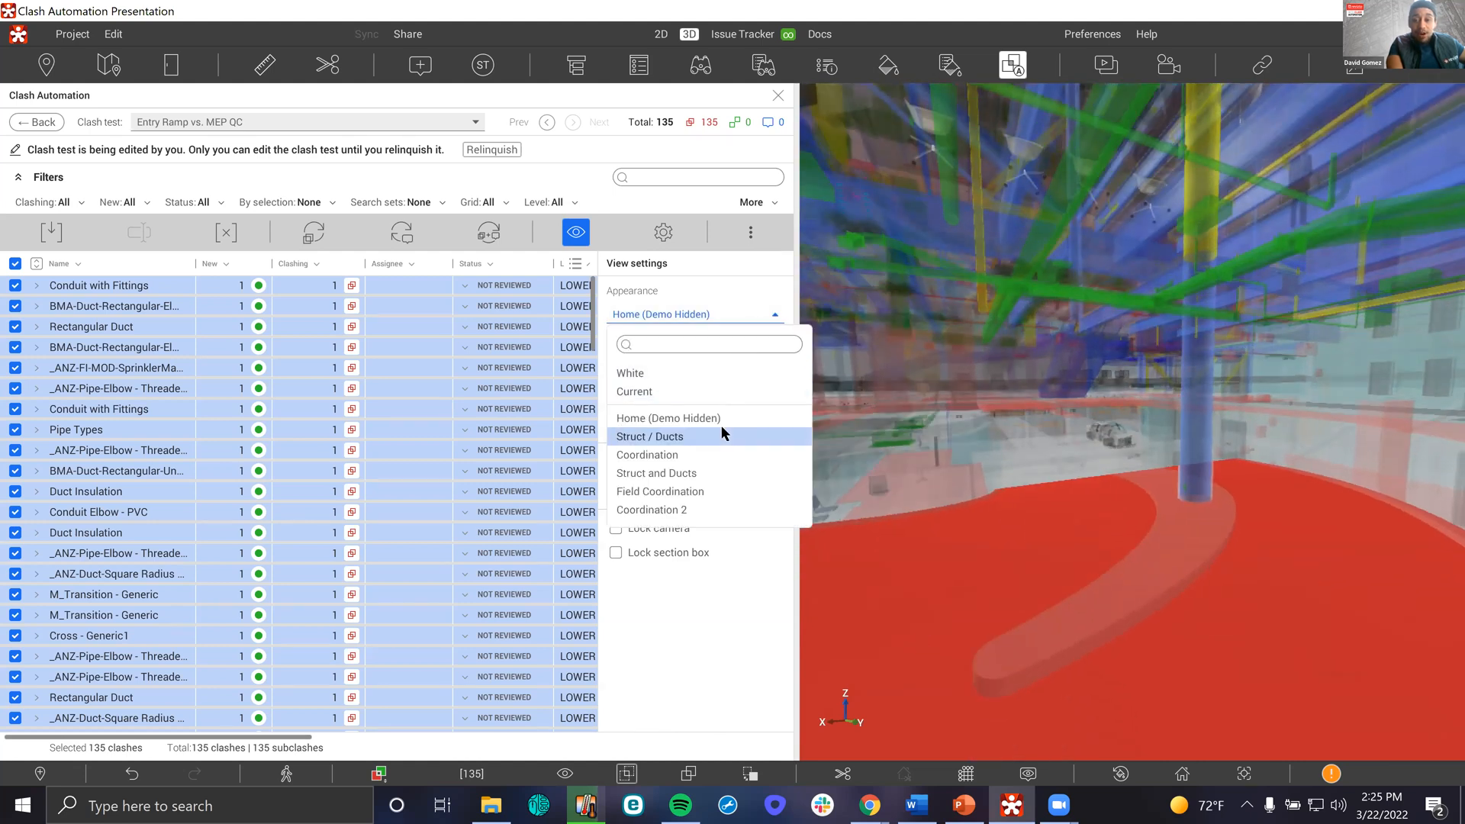
left_click(721, 435)
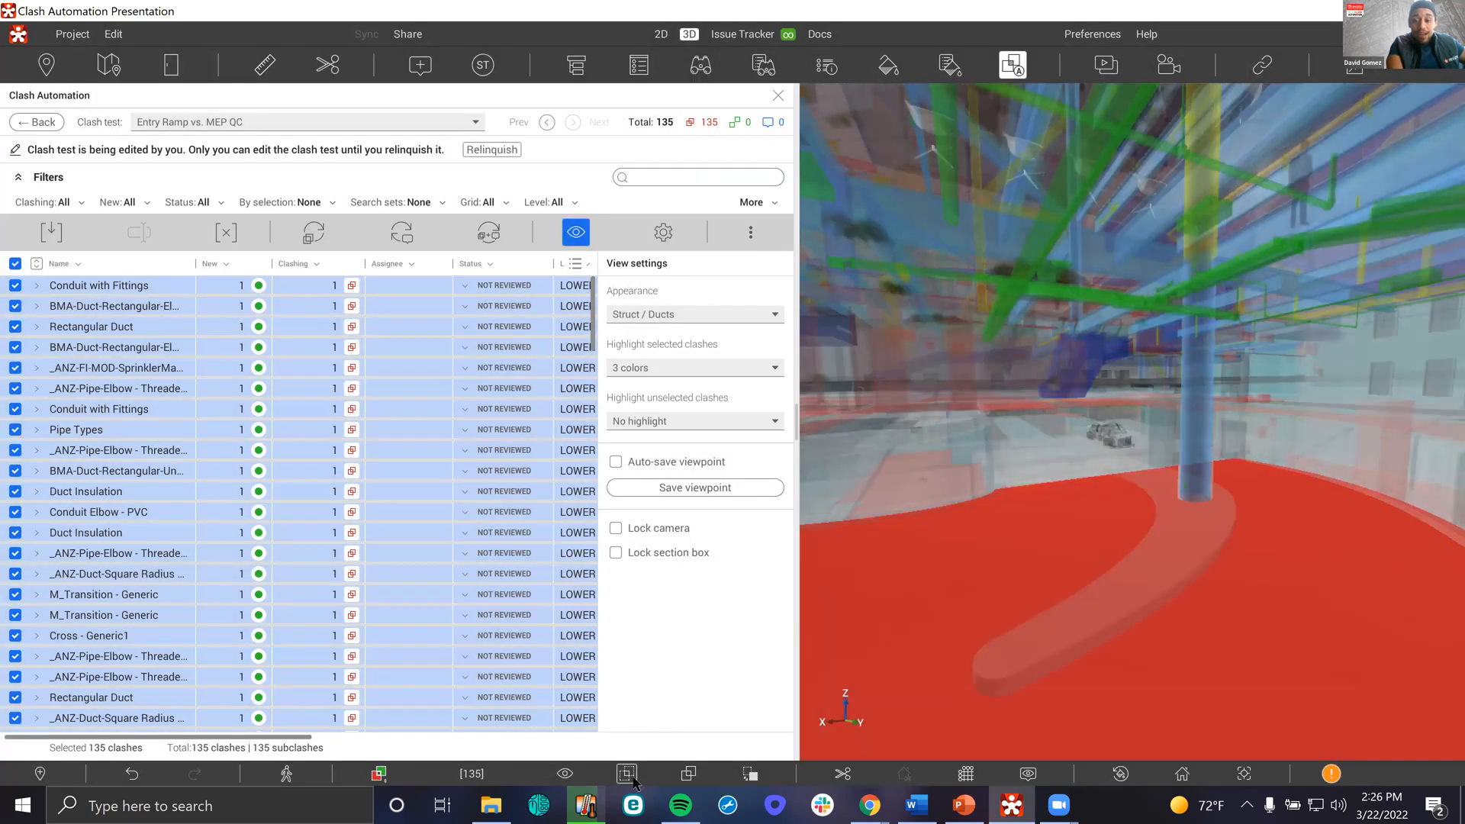
Show all model objects solid again and restore the Home (Demo Hidden) appearance to view the overhead MEP elements
left_click(569, 772)
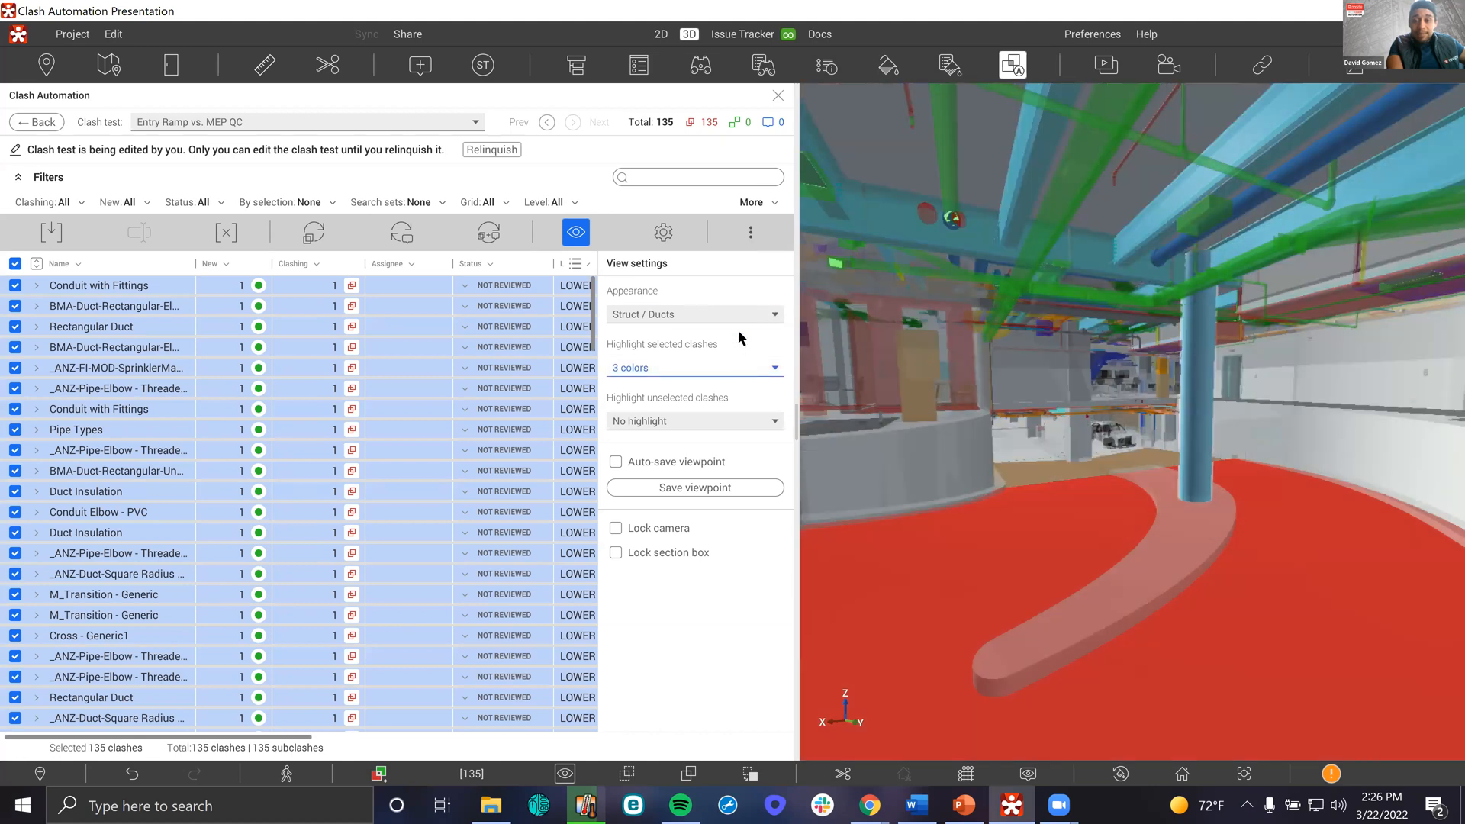
left_click(740, 315)
left_click(702, 420)
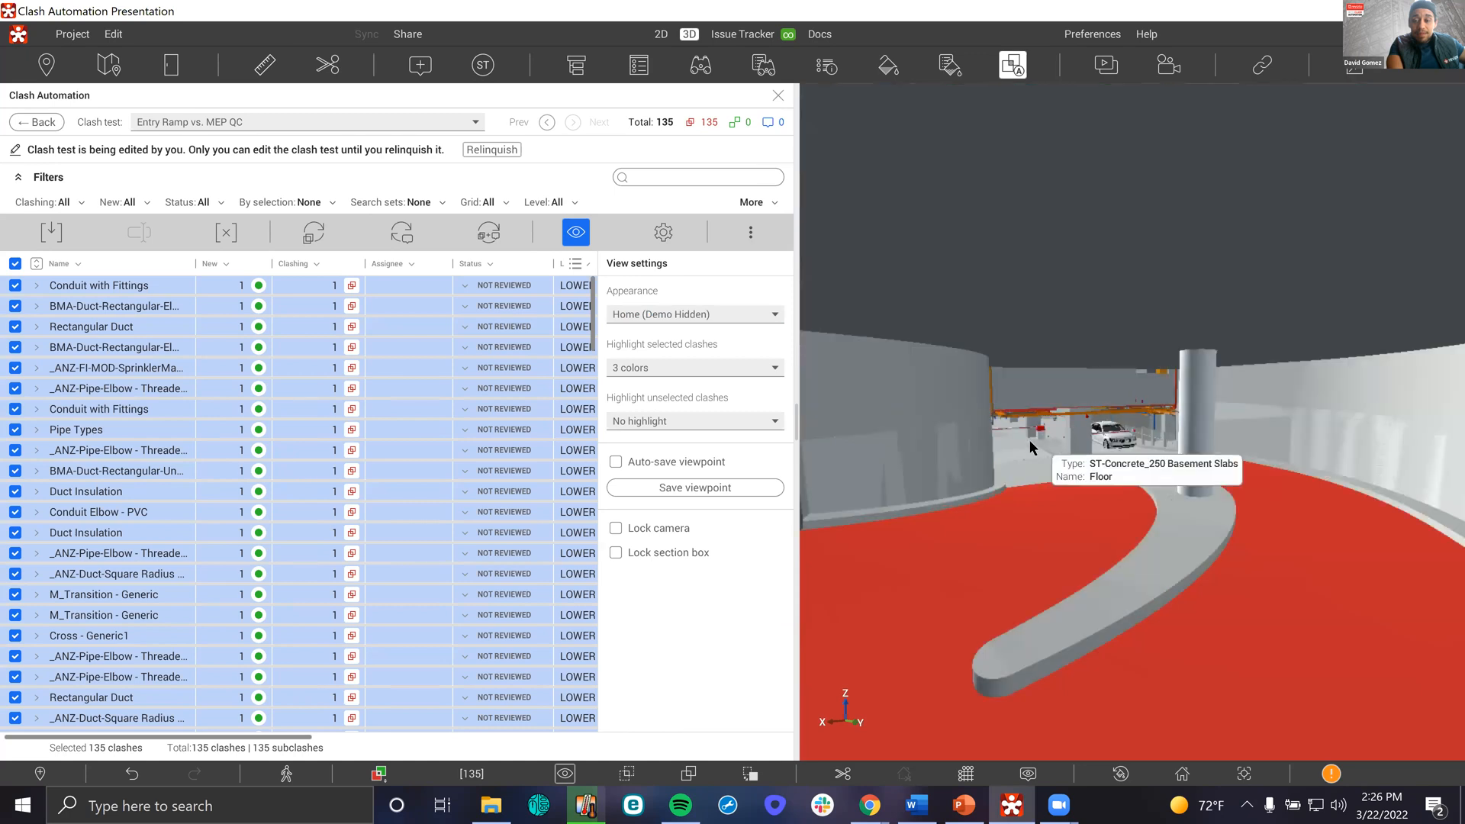
scroll(1020, 334, "up", 5)
middle_click_drag(1027, 392, 1034, 598)
middle_click_drag(1040, 343, 1038, 534)
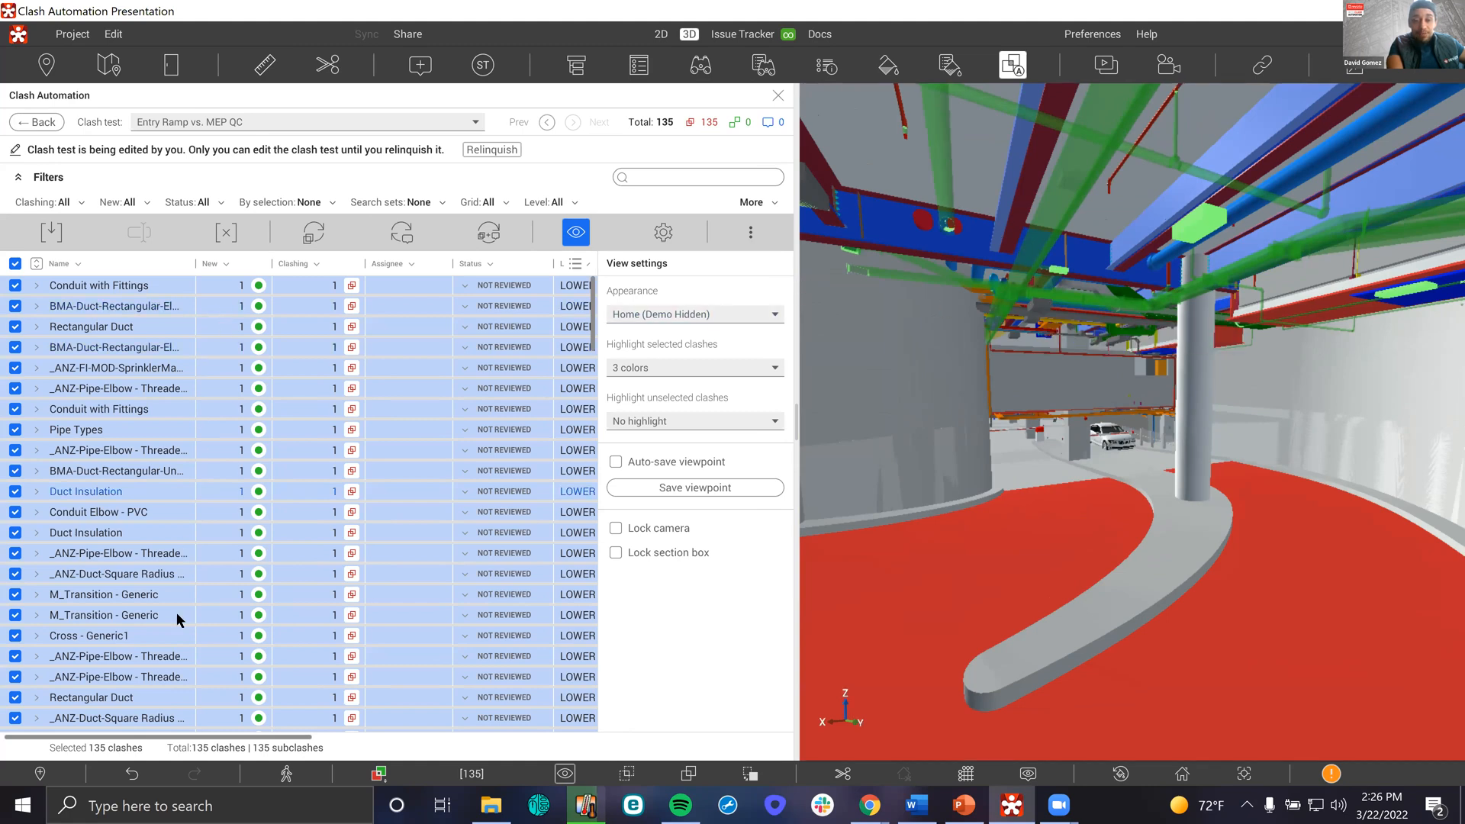
Widen the Name column slightly, then select only the first Conduit with Fittings clash and isolate its elements in 3D
left_click_drag(196, 268, 206, 268)
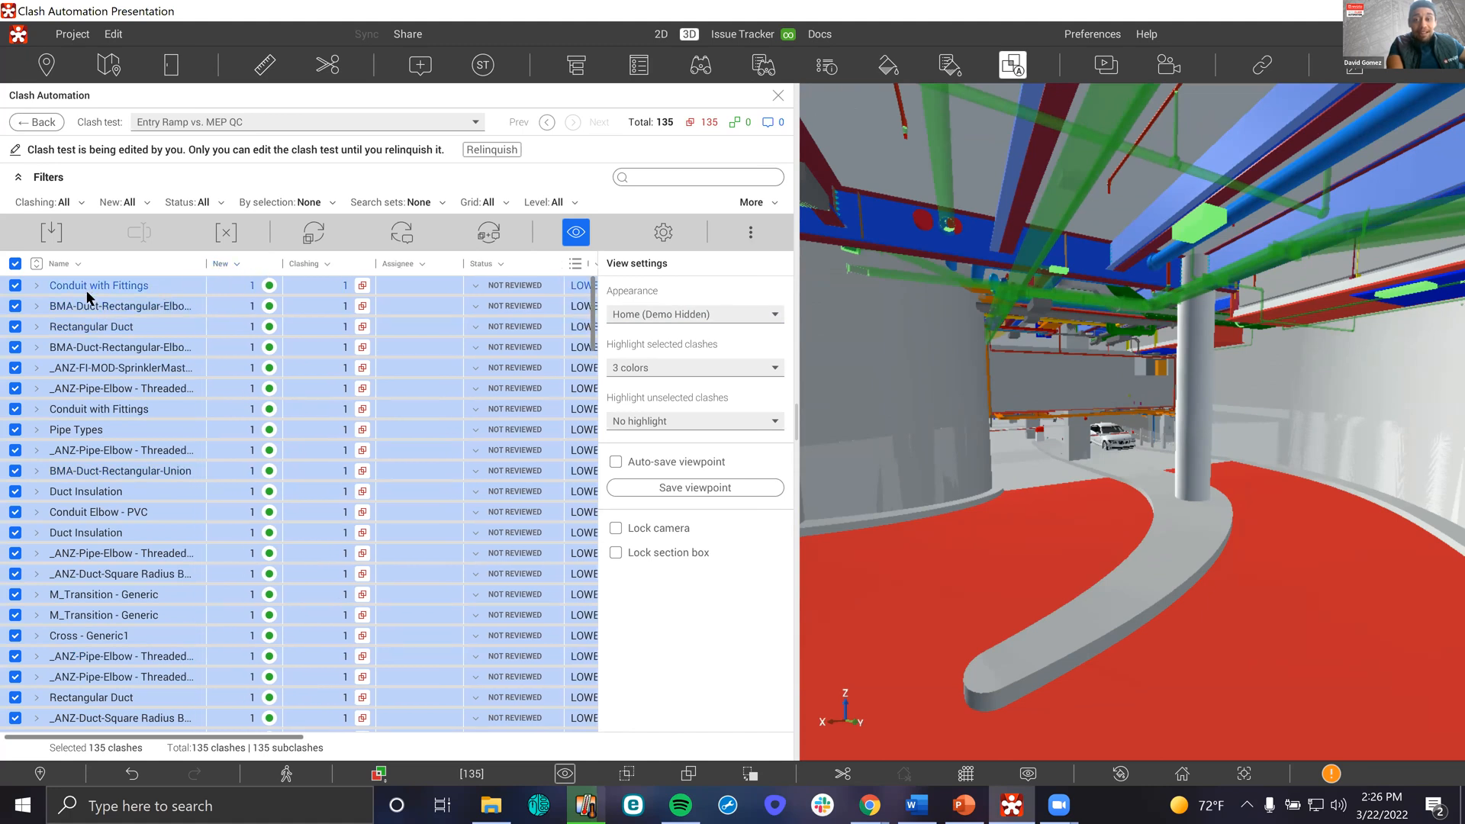
left_click(89, 290)
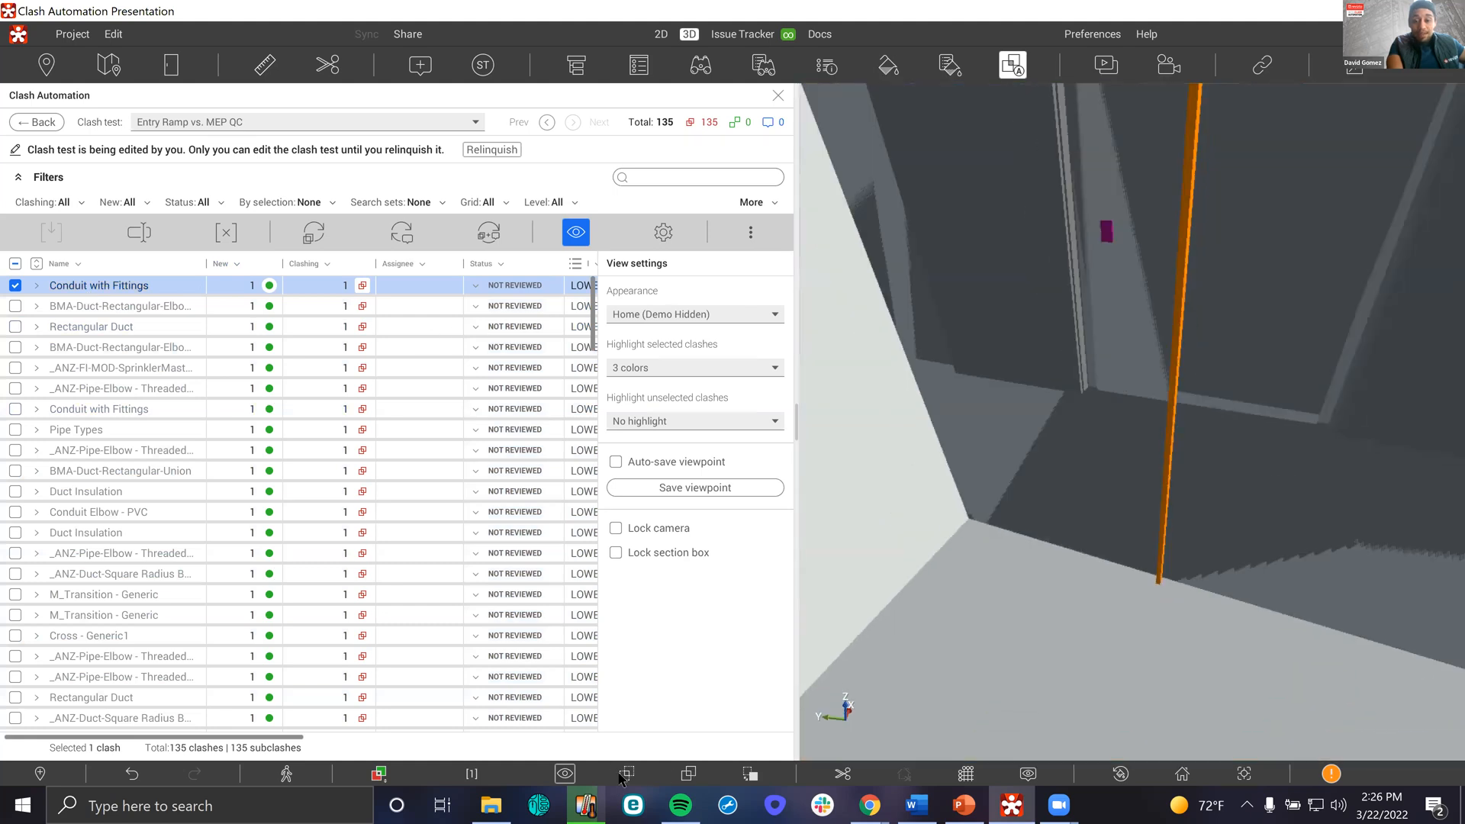
left_click(688, 773)
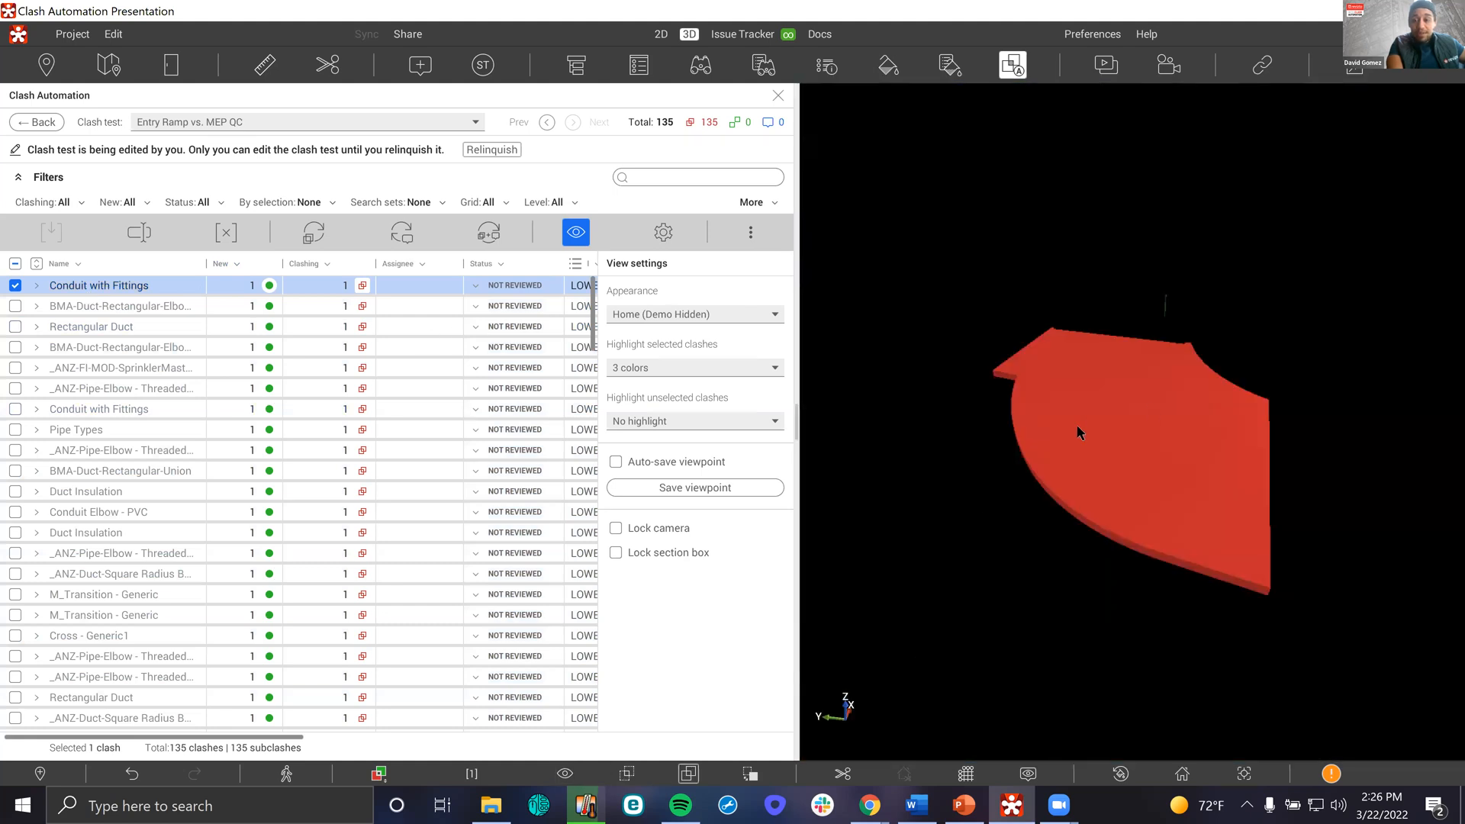
scroll(1231, 314, "up", 5)
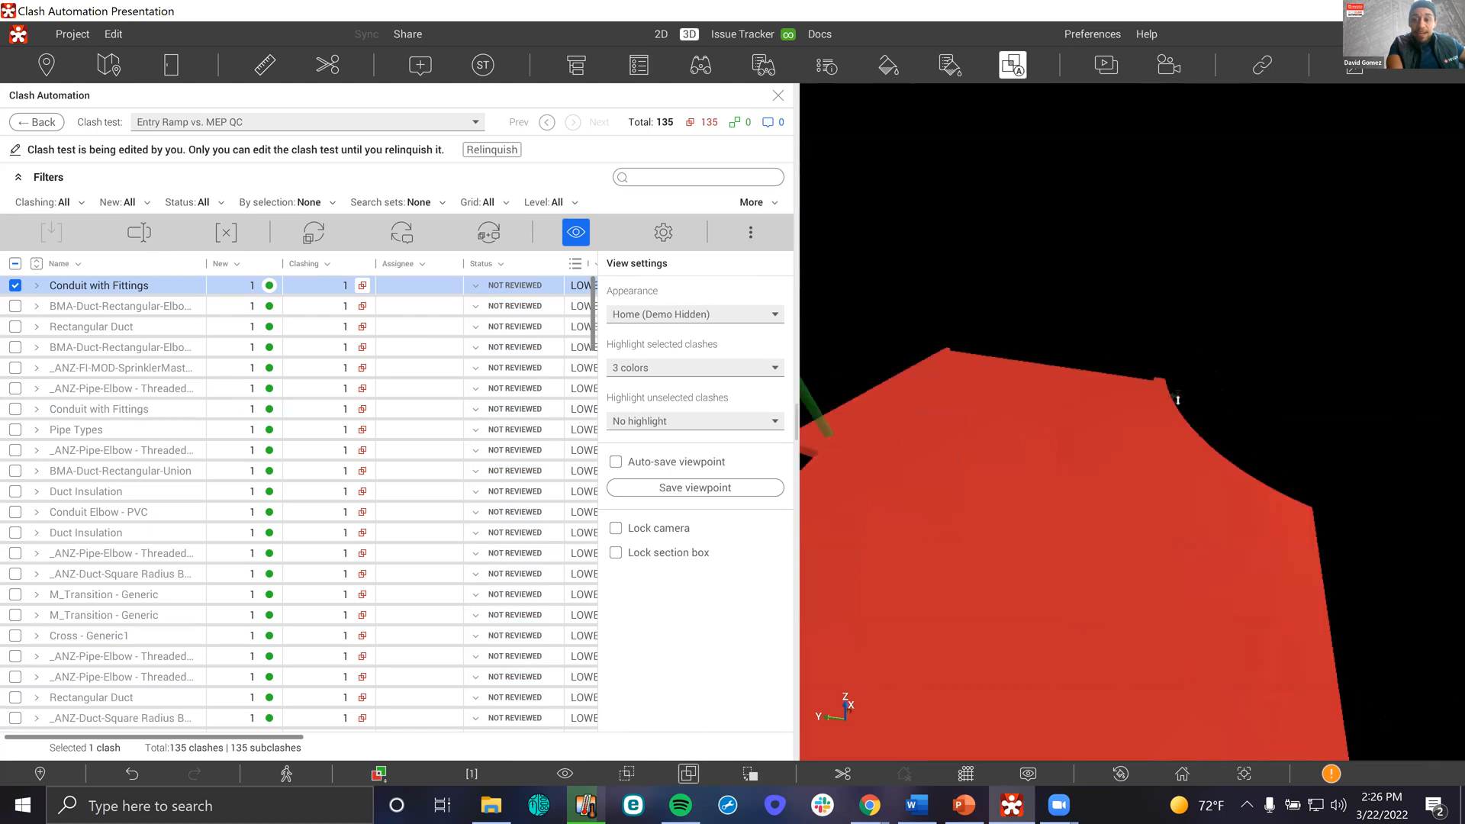
Review the next duct elbow, sprinkler, pipe elbow and conduit clashes one by one in the isolated 3D view
left_click(93, 305)
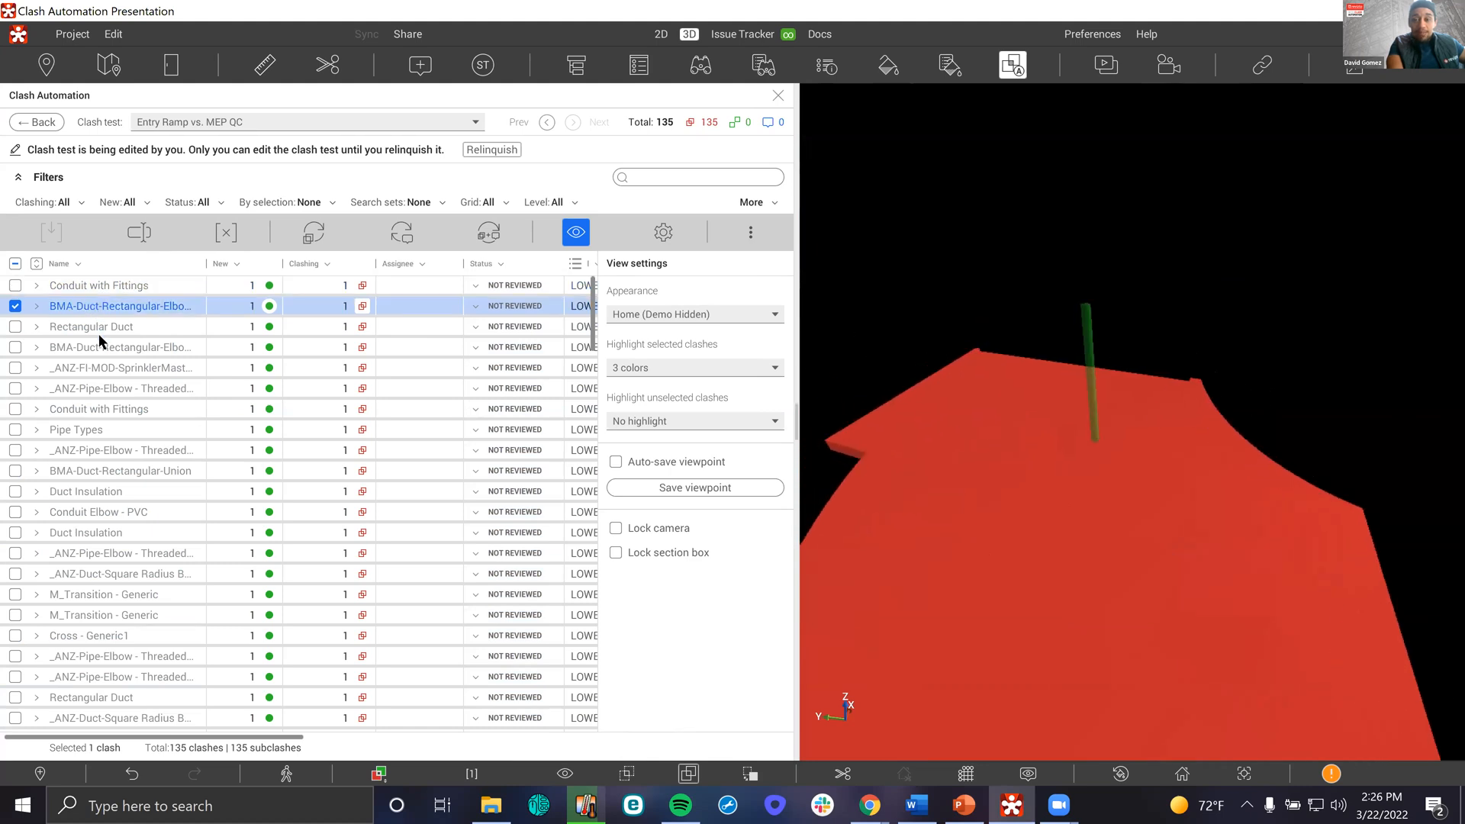
left_click(101, 346)
left_click(114, 373)
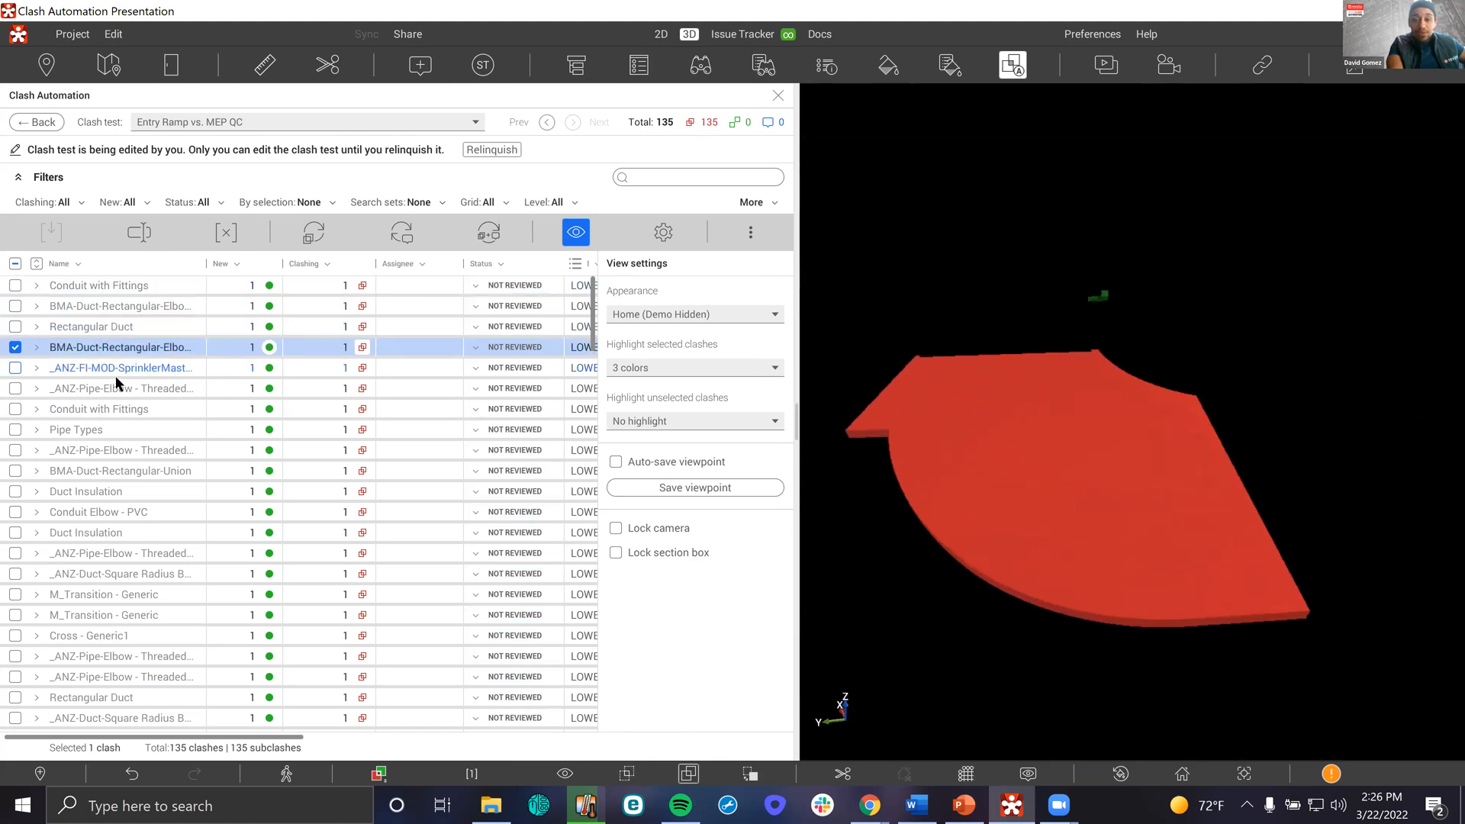
left_click(116, 390)
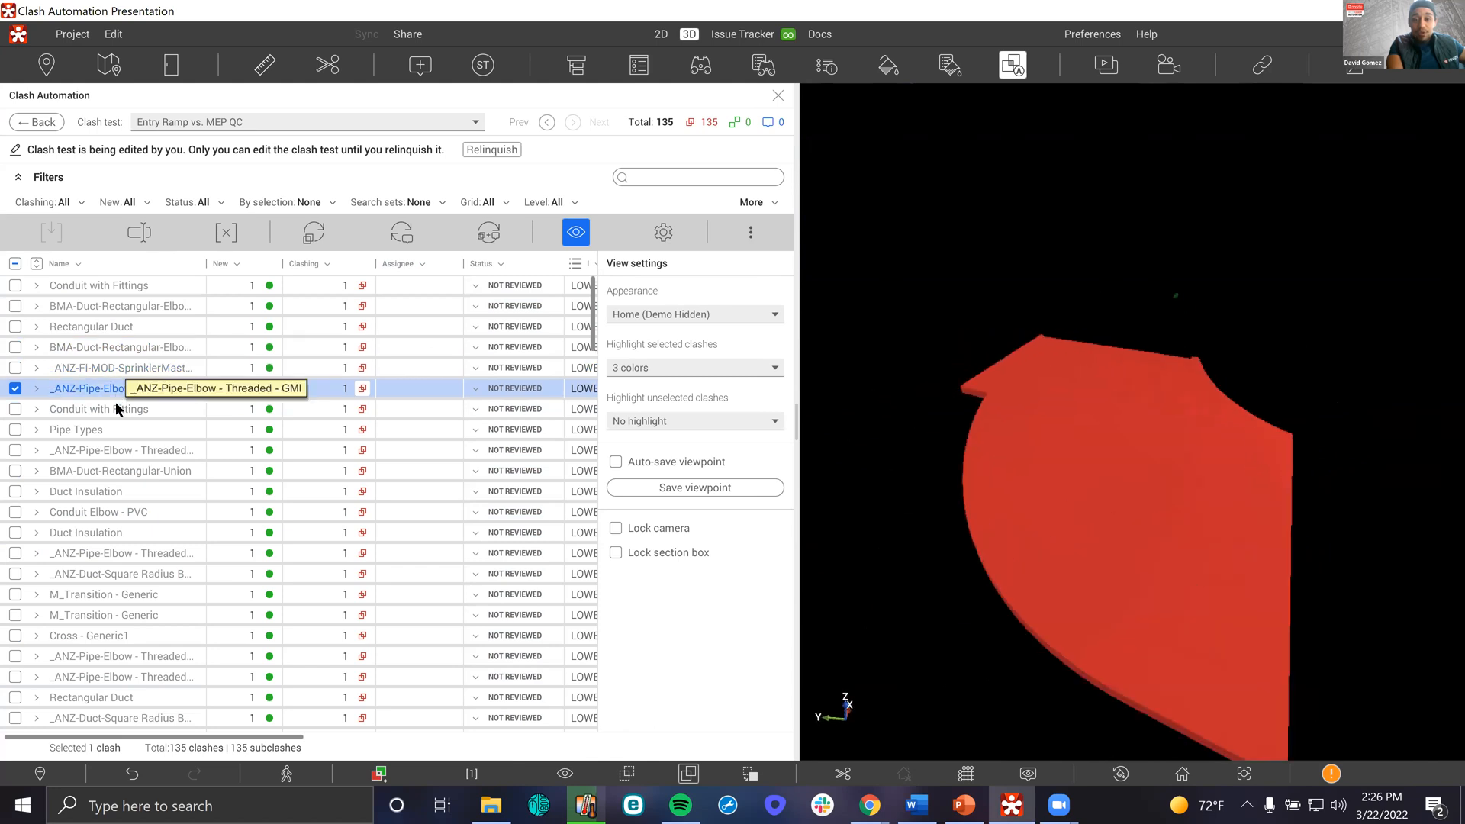
left_click(116, 405)
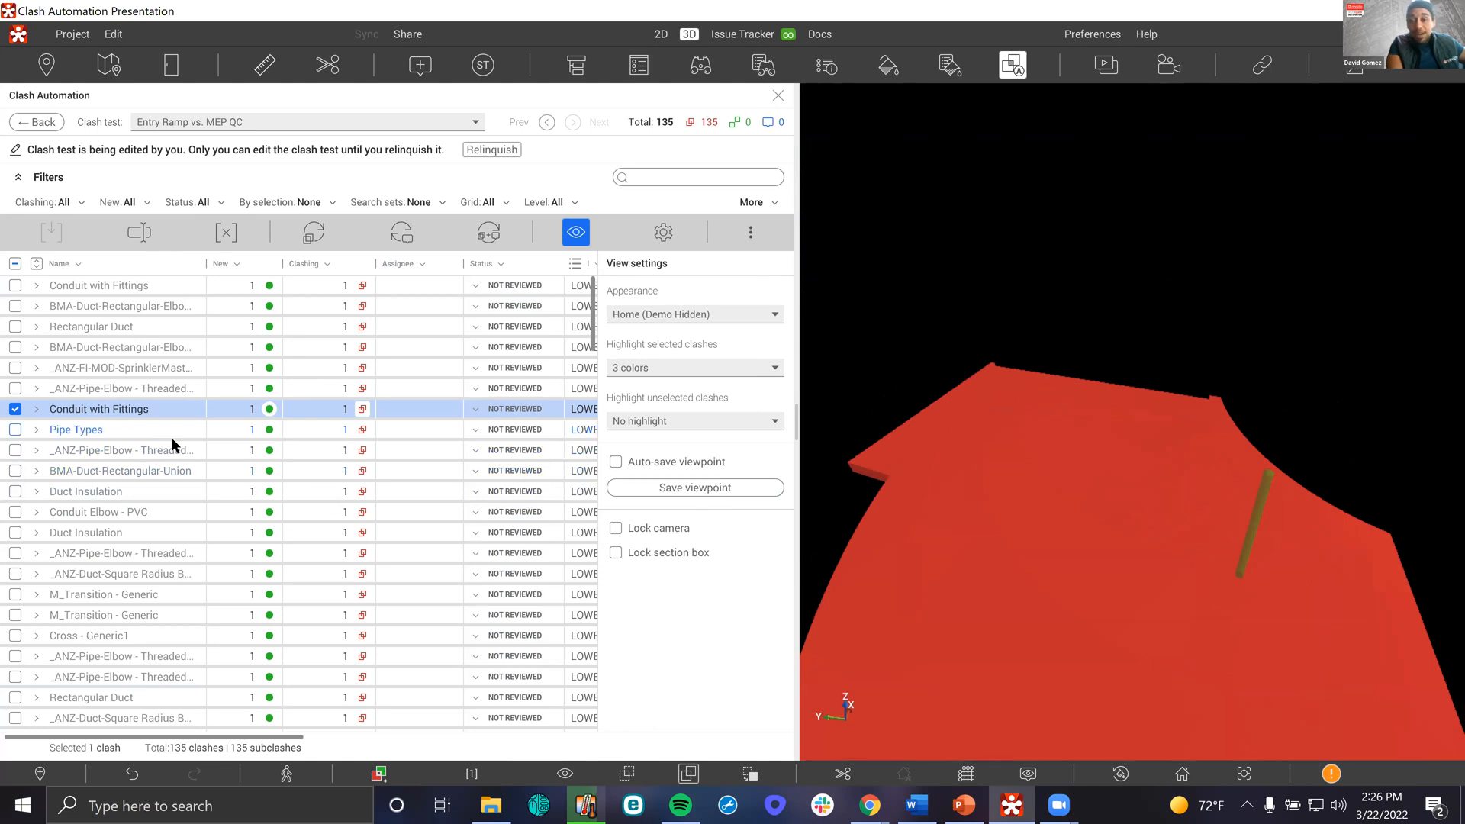
Select all clashes of the Entry Ramp vs. MEP QC test and return to the list of clash tests
left_click(15, 263)
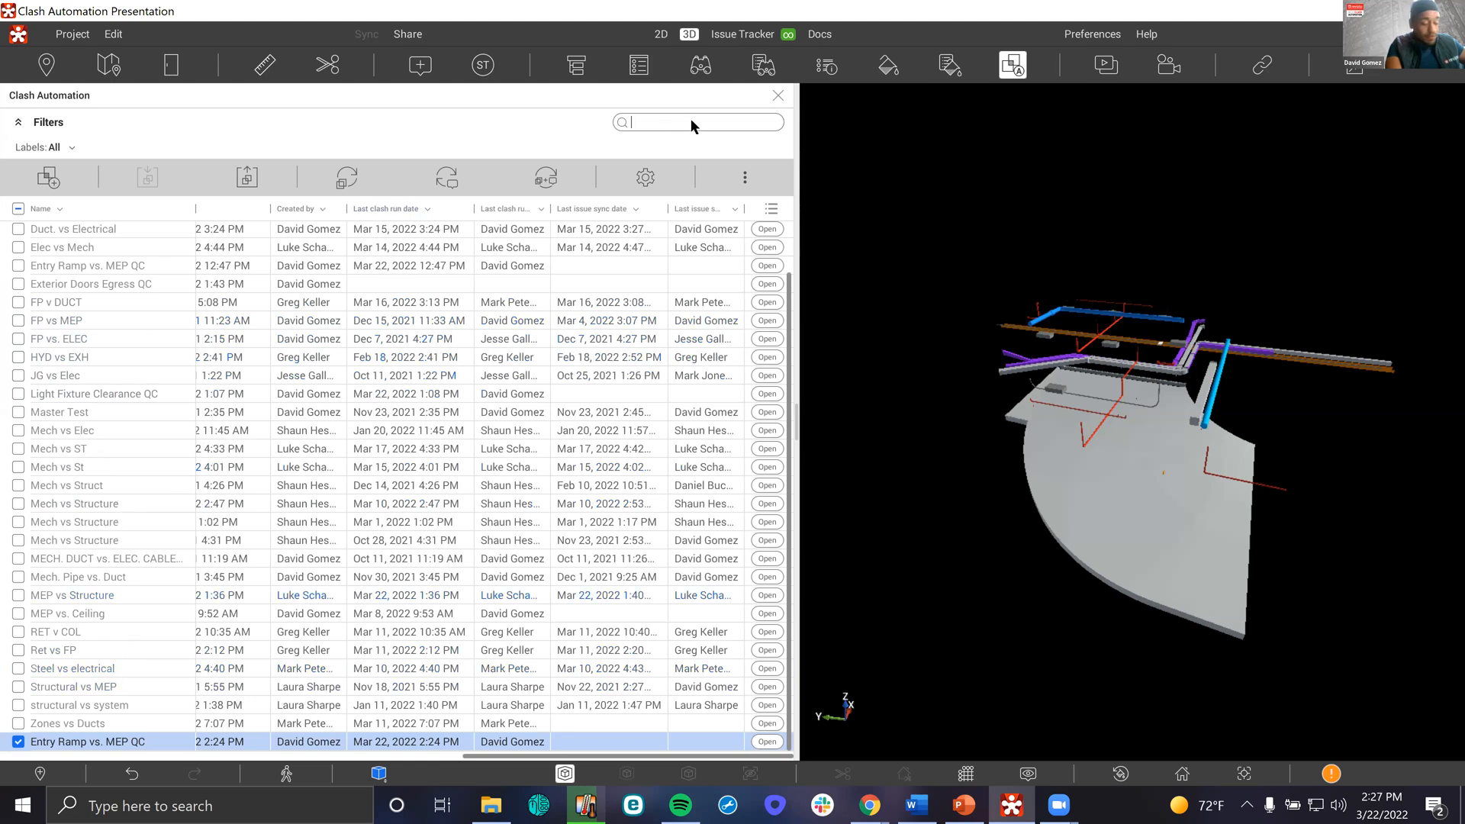
type("Elc")
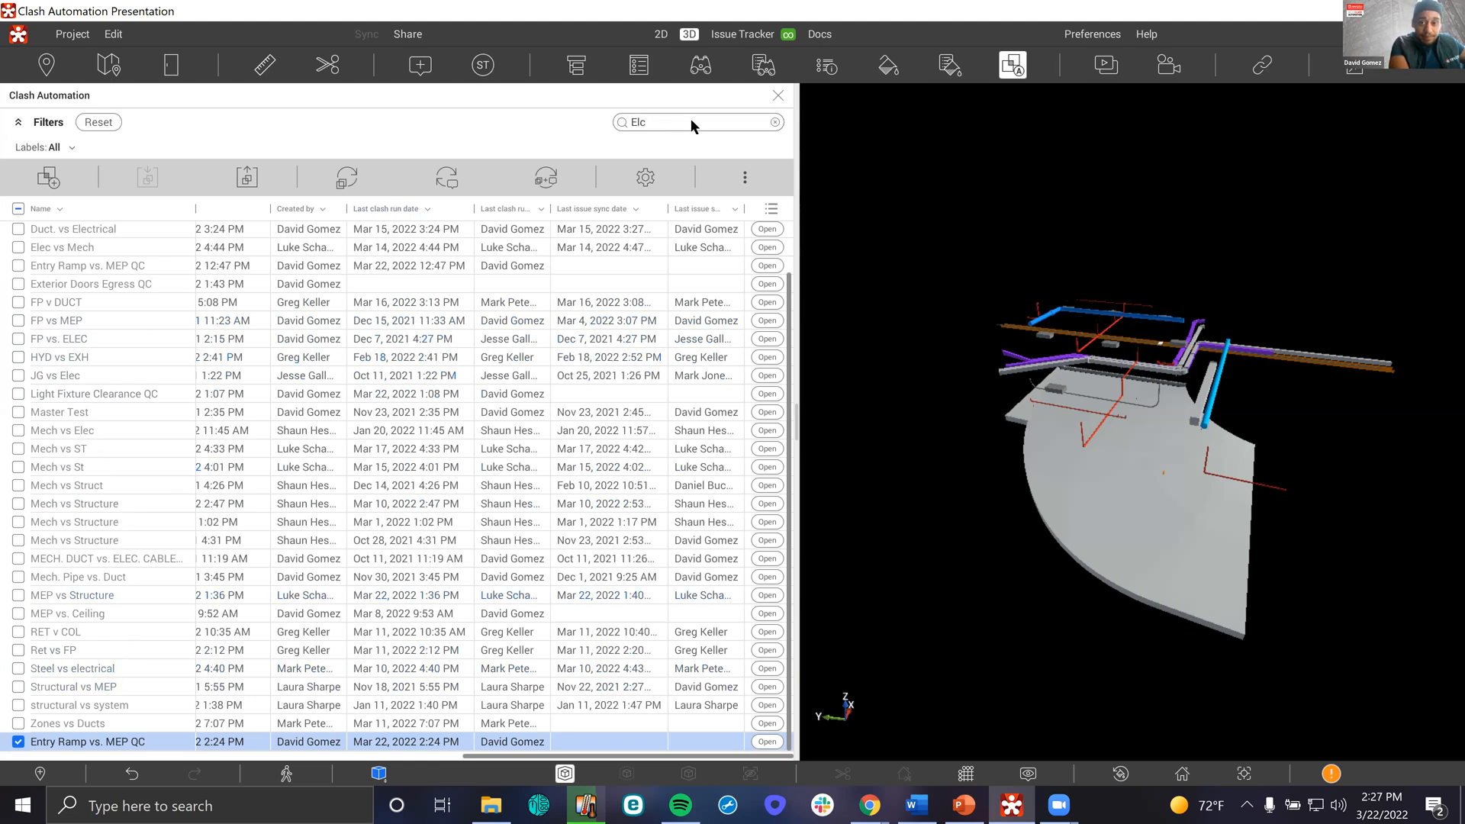
key("BackSpace")
type("e")
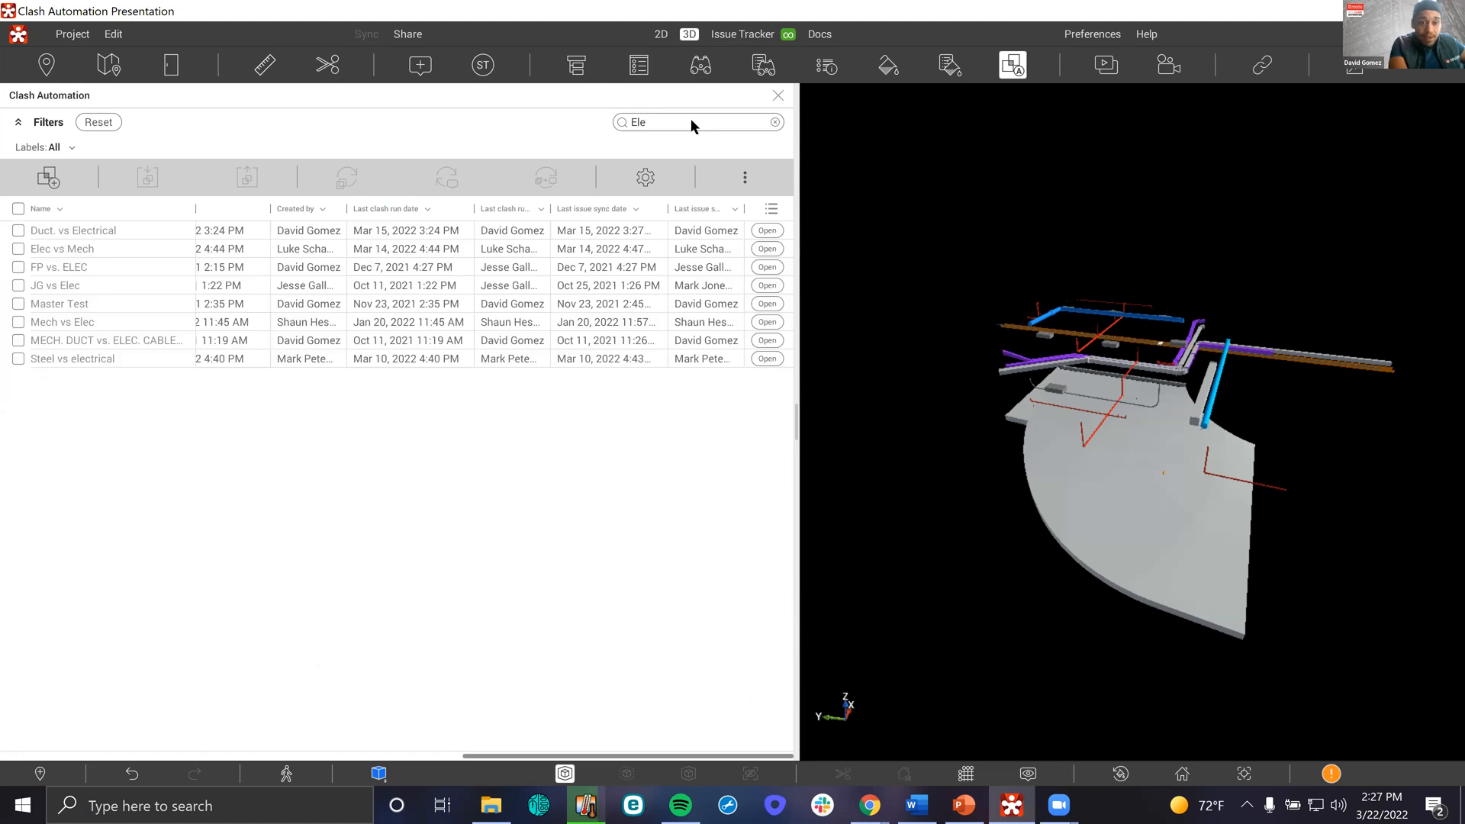
key("BackSpace")
key("BackSpace")
key("BackSpace")
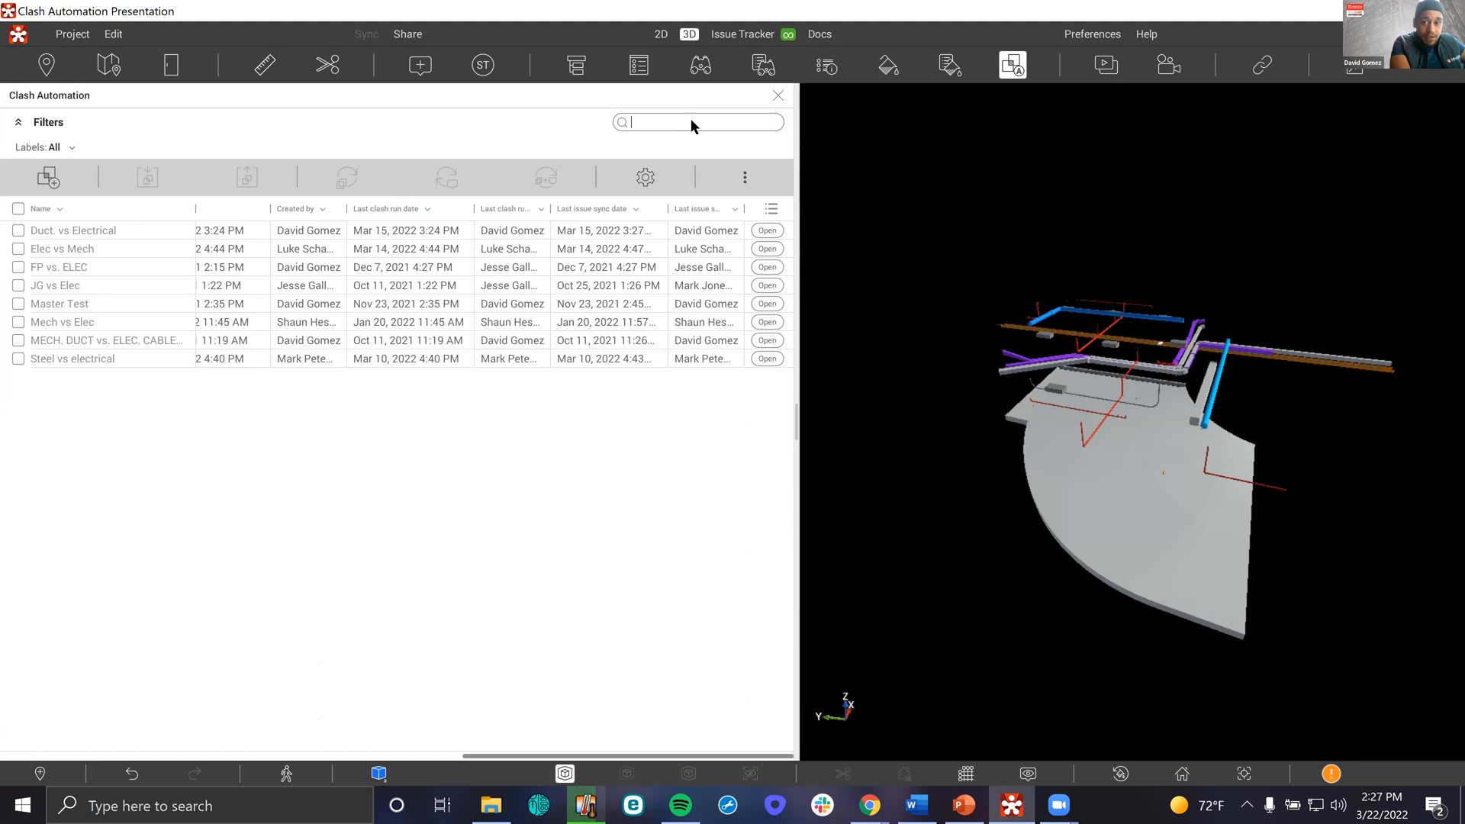
Search the clash tests for "Fix" and open the Light Fixture Clearance QC test
type("Fix")
left_click(117, 235)
left_click(118, 231)
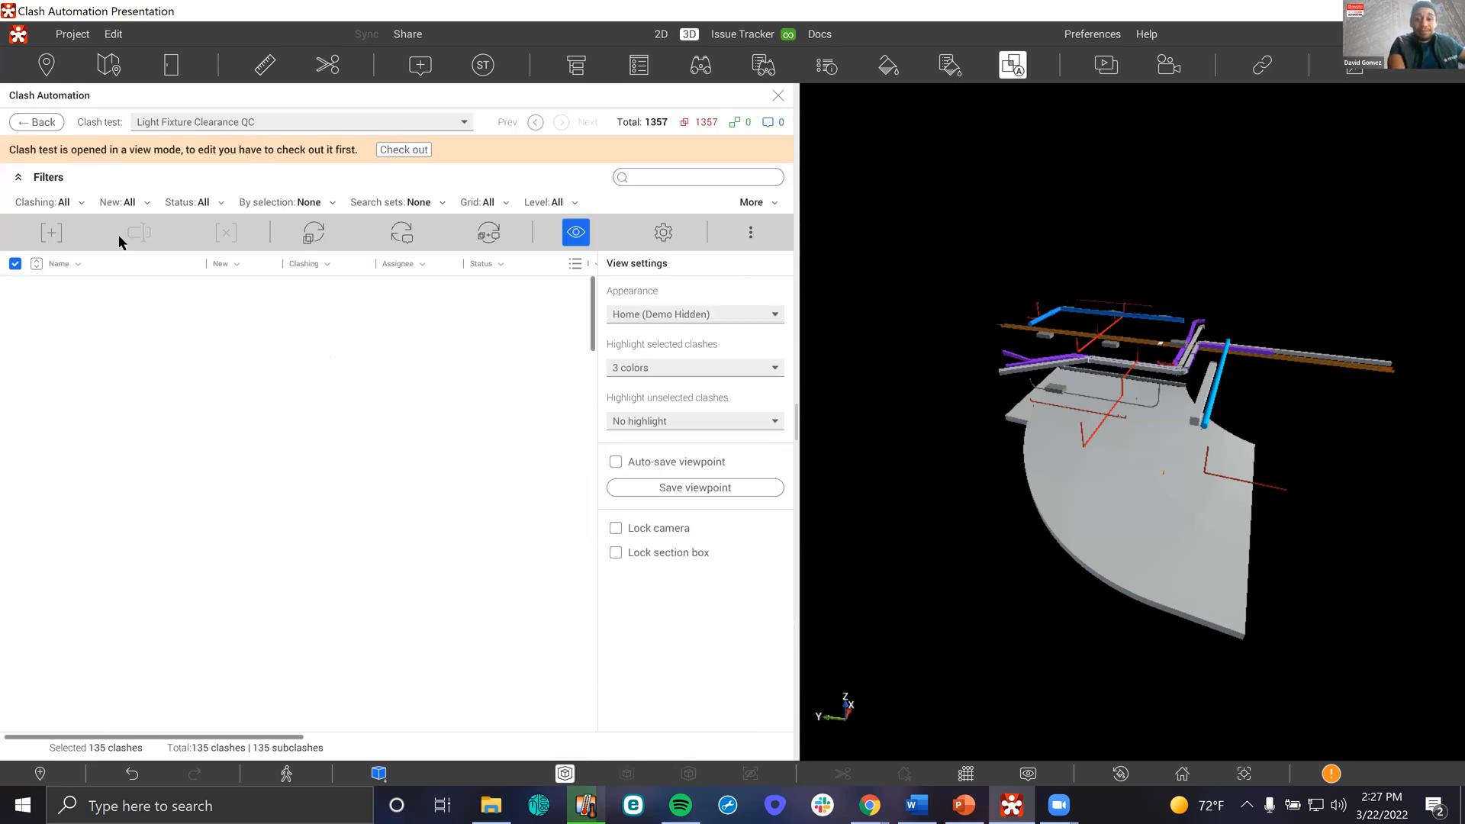
Select all Light Fixture Clearance QC clashes and examine the isolated fixtures and MEP elements in 3D
left_click(15, 264)
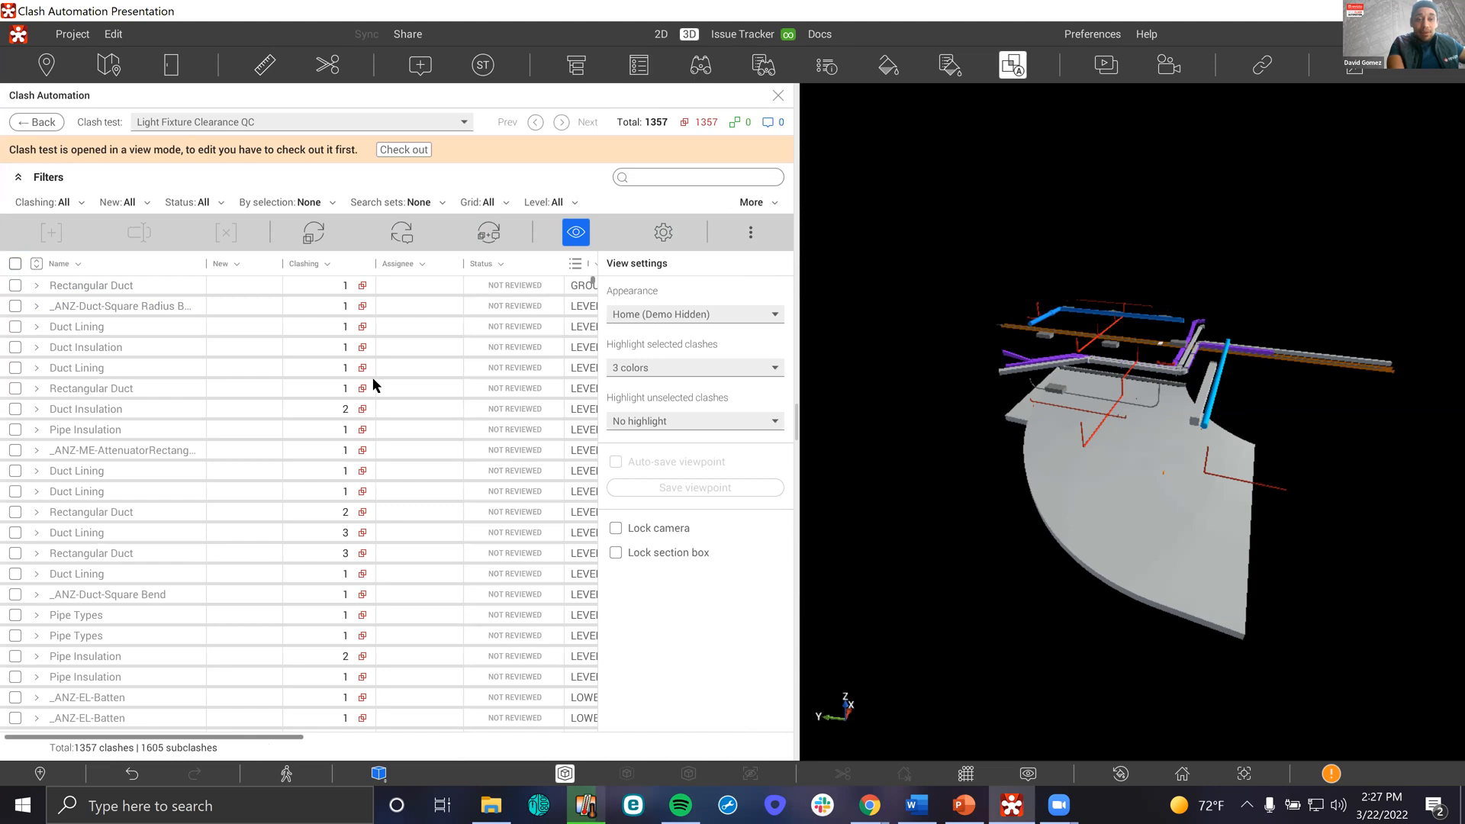
scroll(1134, 456, "down", 5)
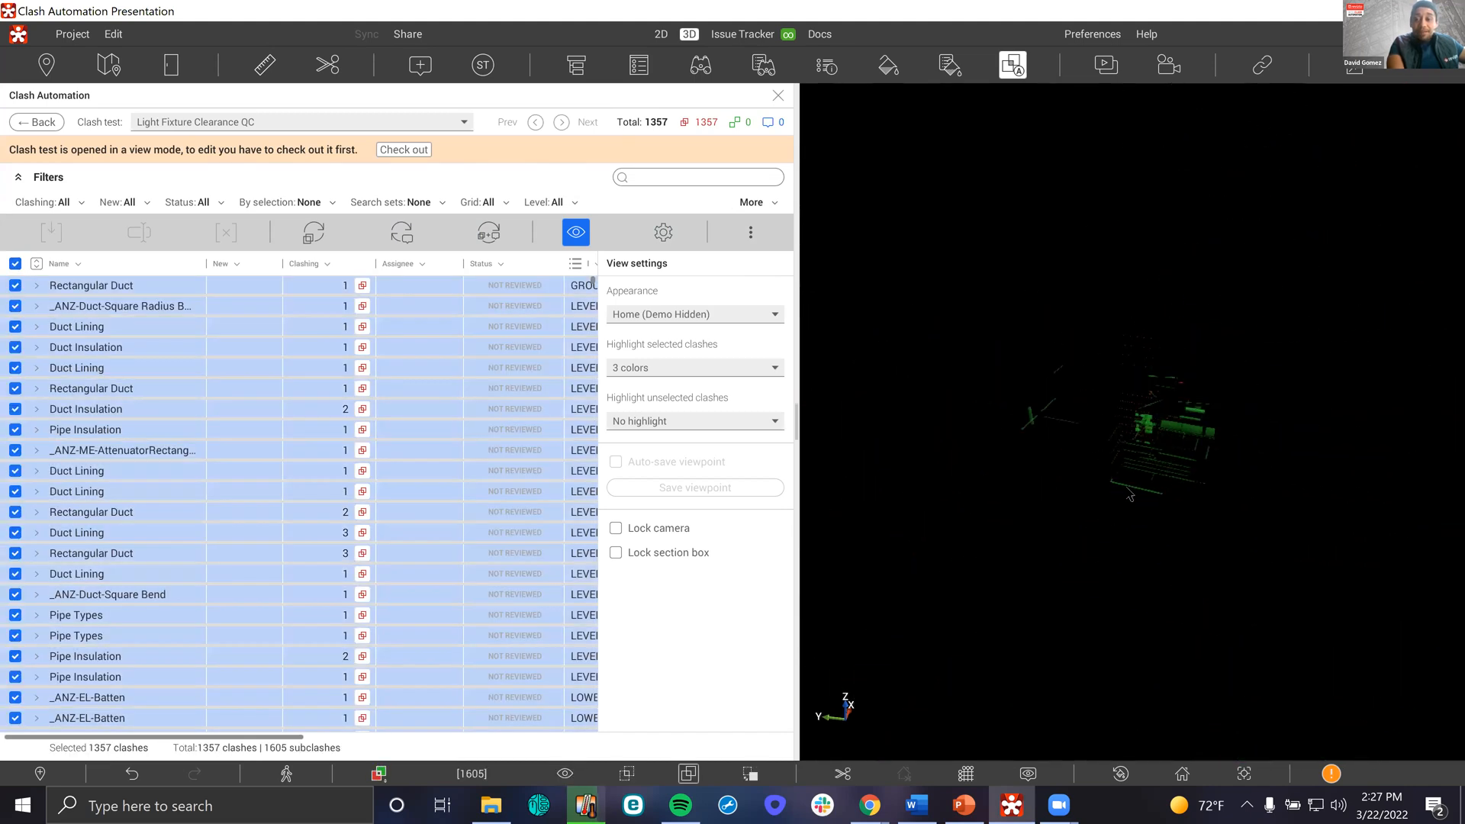
scroll(1134, 456, "up", 3)
scroll(1135, 461, "up", 5)
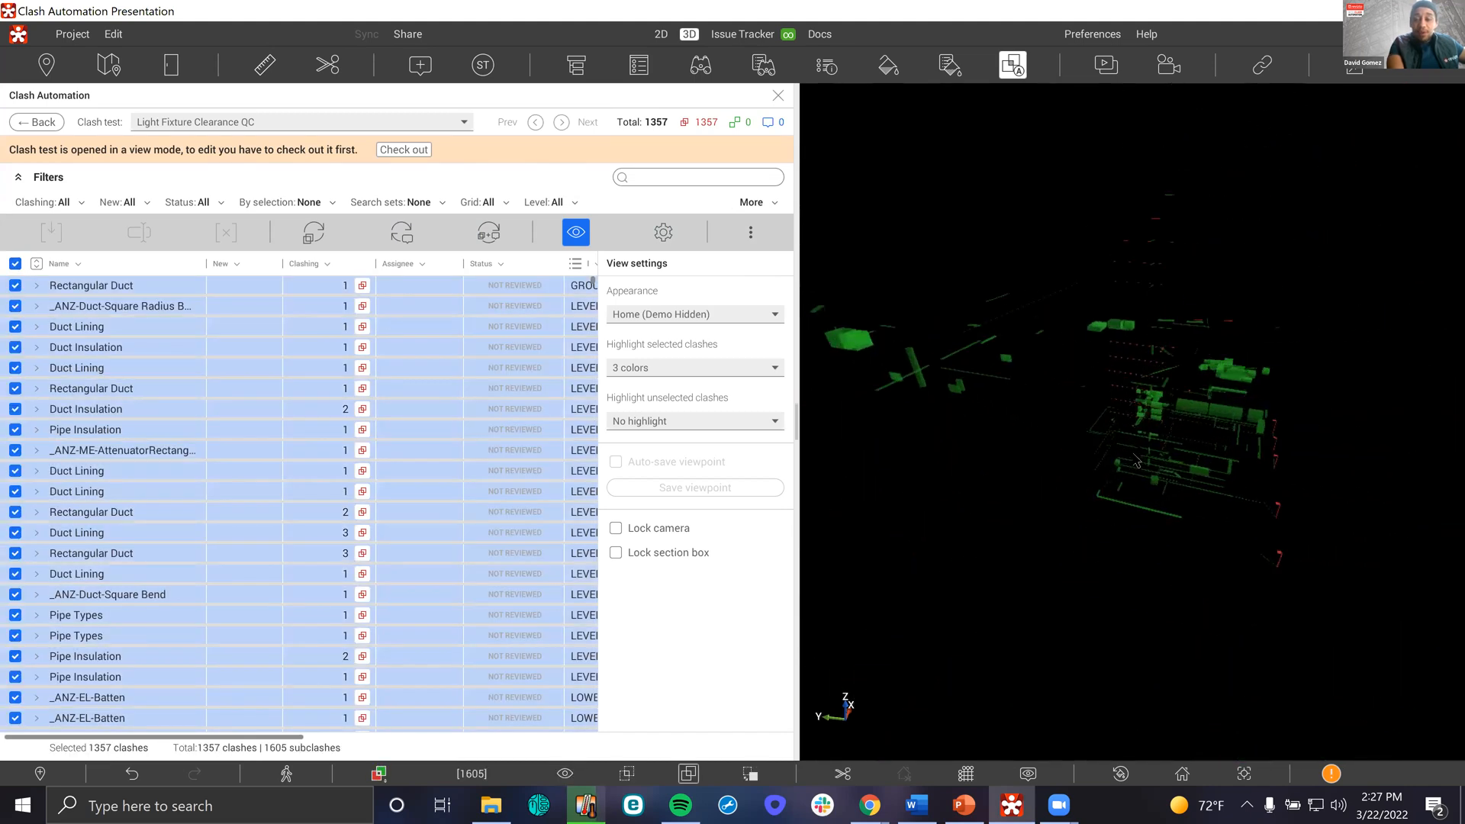
scroll(1190, 326, "up", 4)
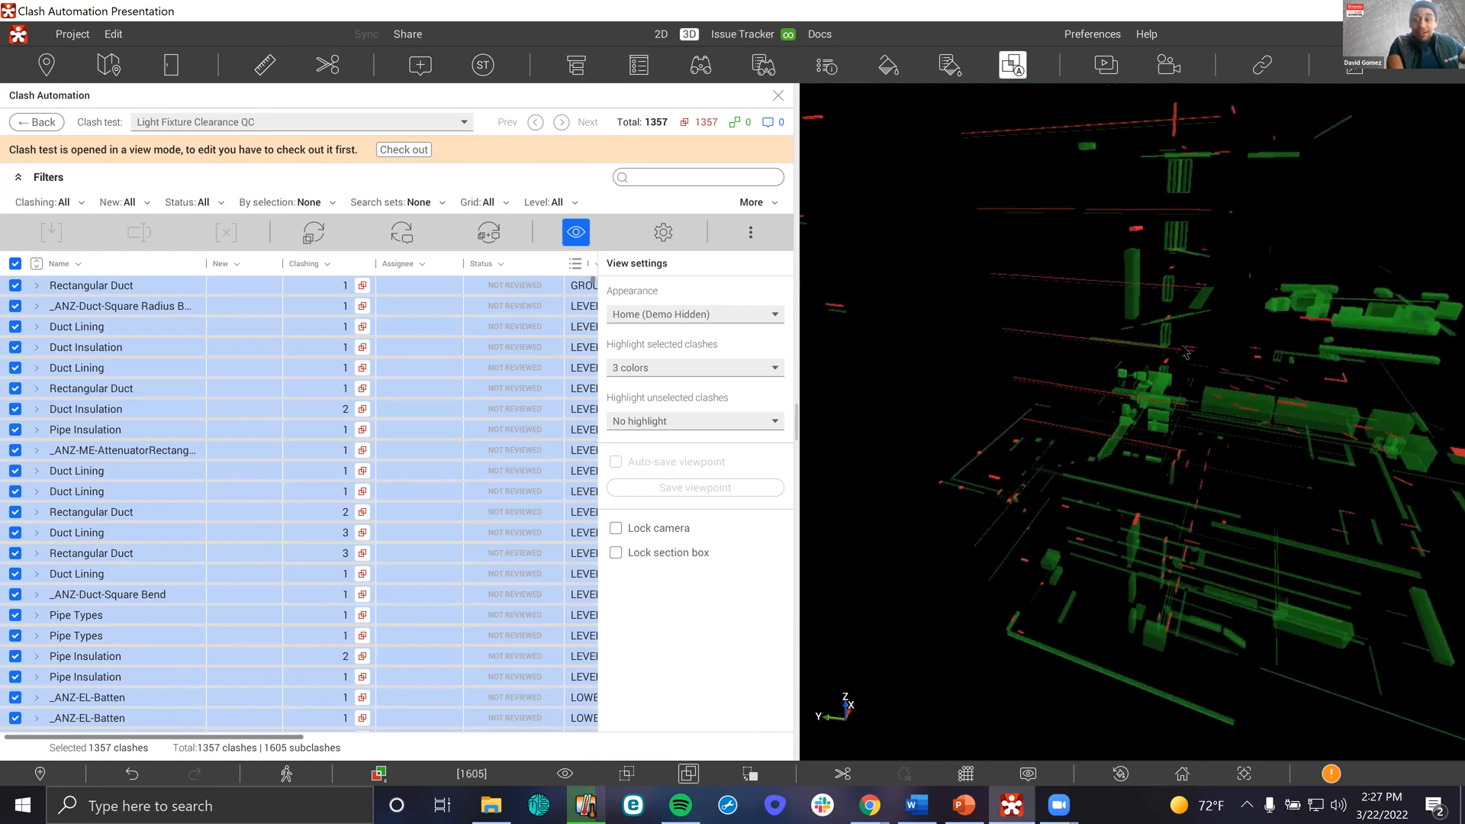
scroll(1136, 422, "up", 3)
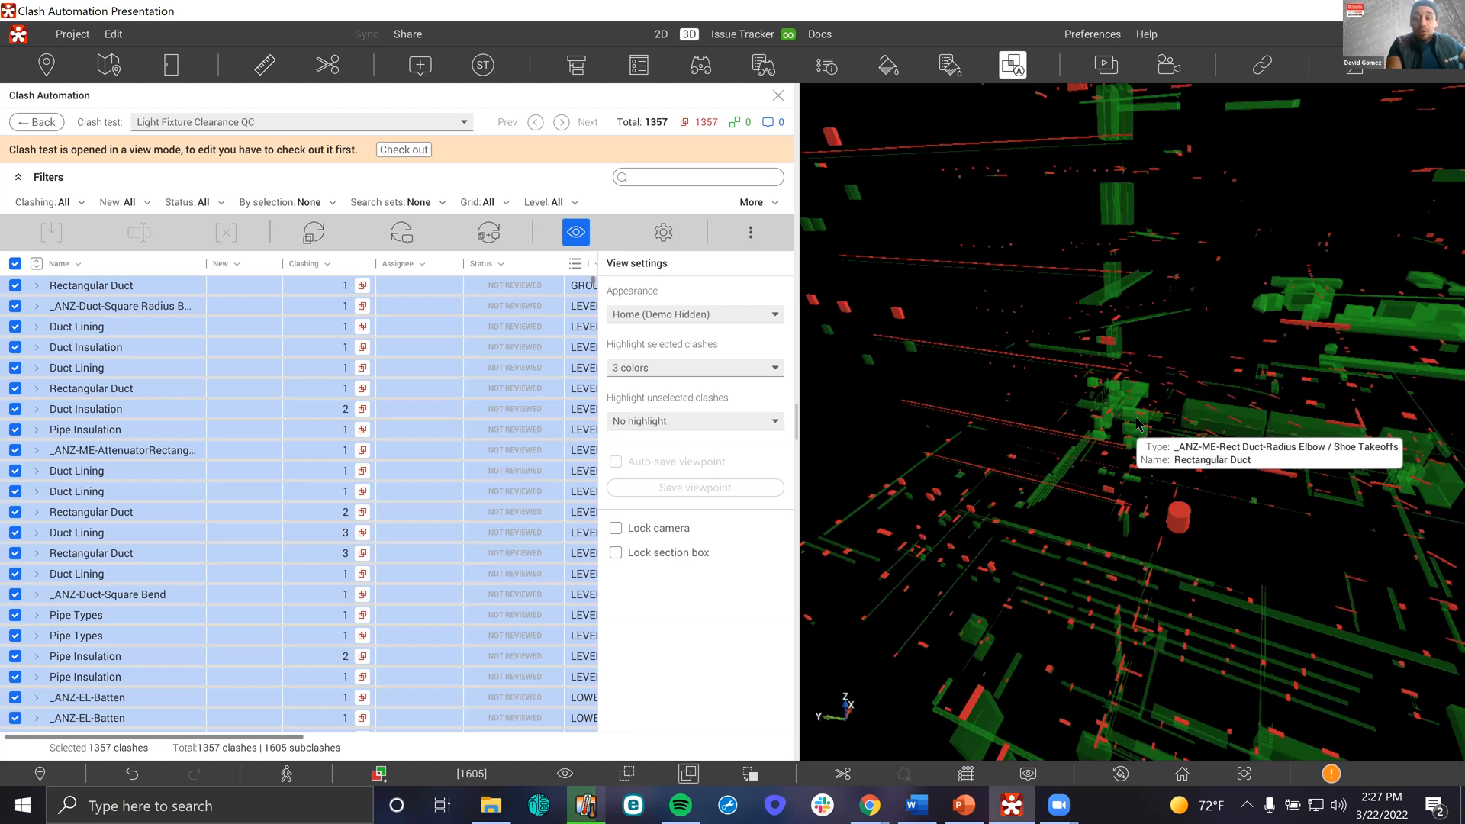
scroll(1096, 596, "up", 5)
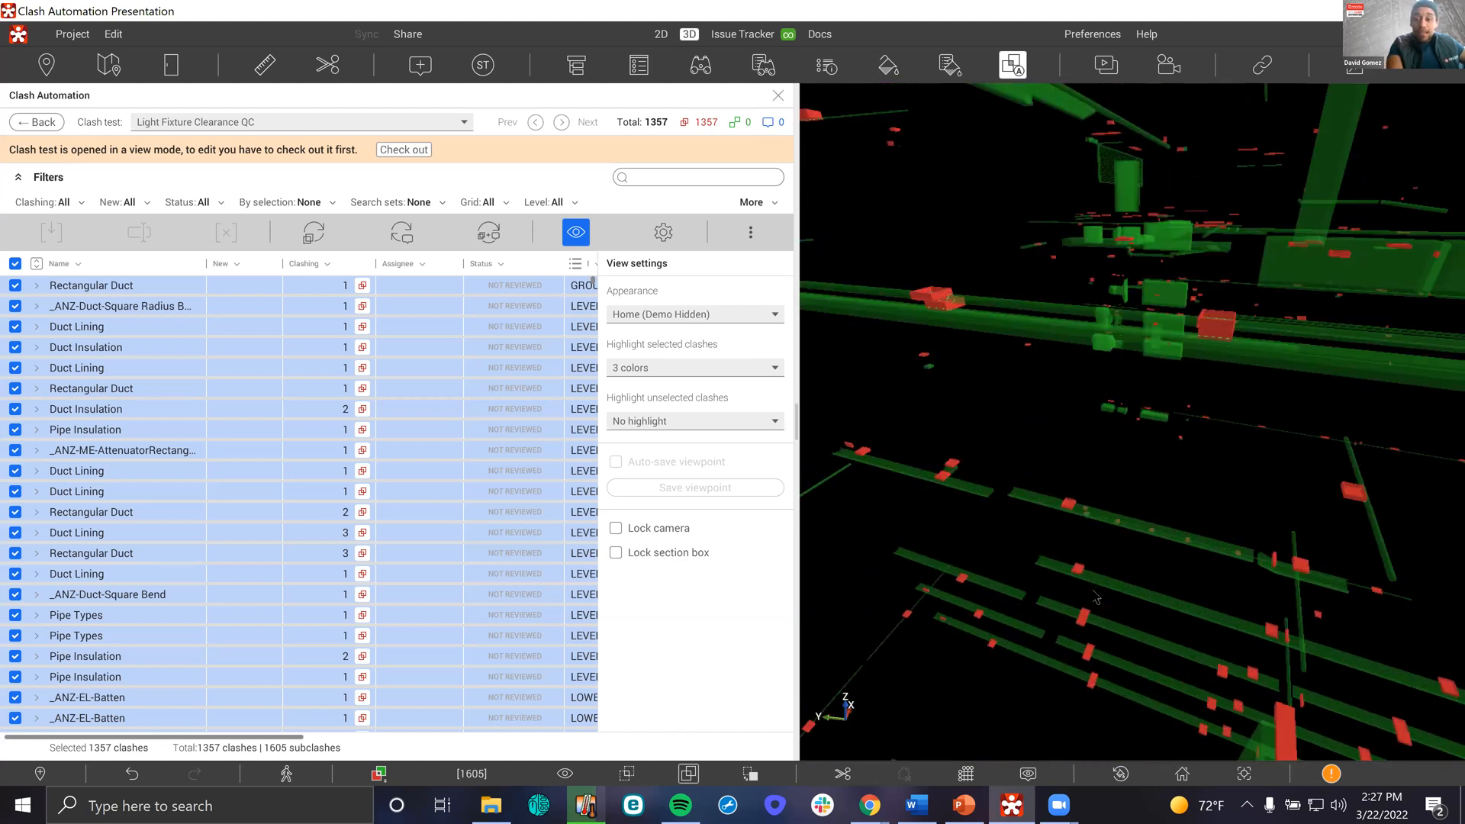
left_click_drag(1252, 381, 963, 245)
scroll(1029, 245, "up", 5)
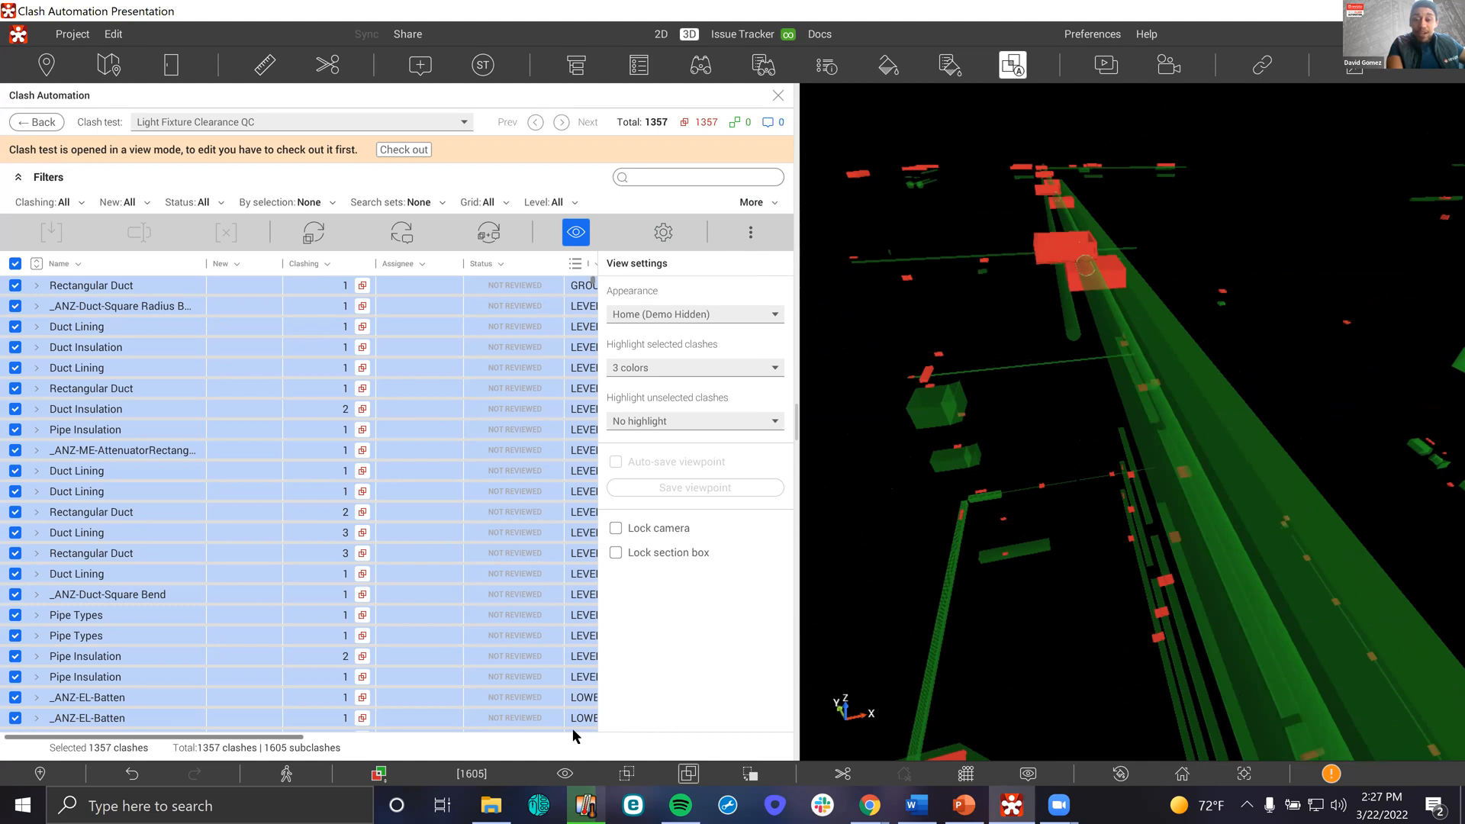
Show the surrounding model objects as solid and inspect the light fixtures and the MEP elements along the corridor ceiling
left_click(568, 774)
scroll(1096, 360, "up", 3)
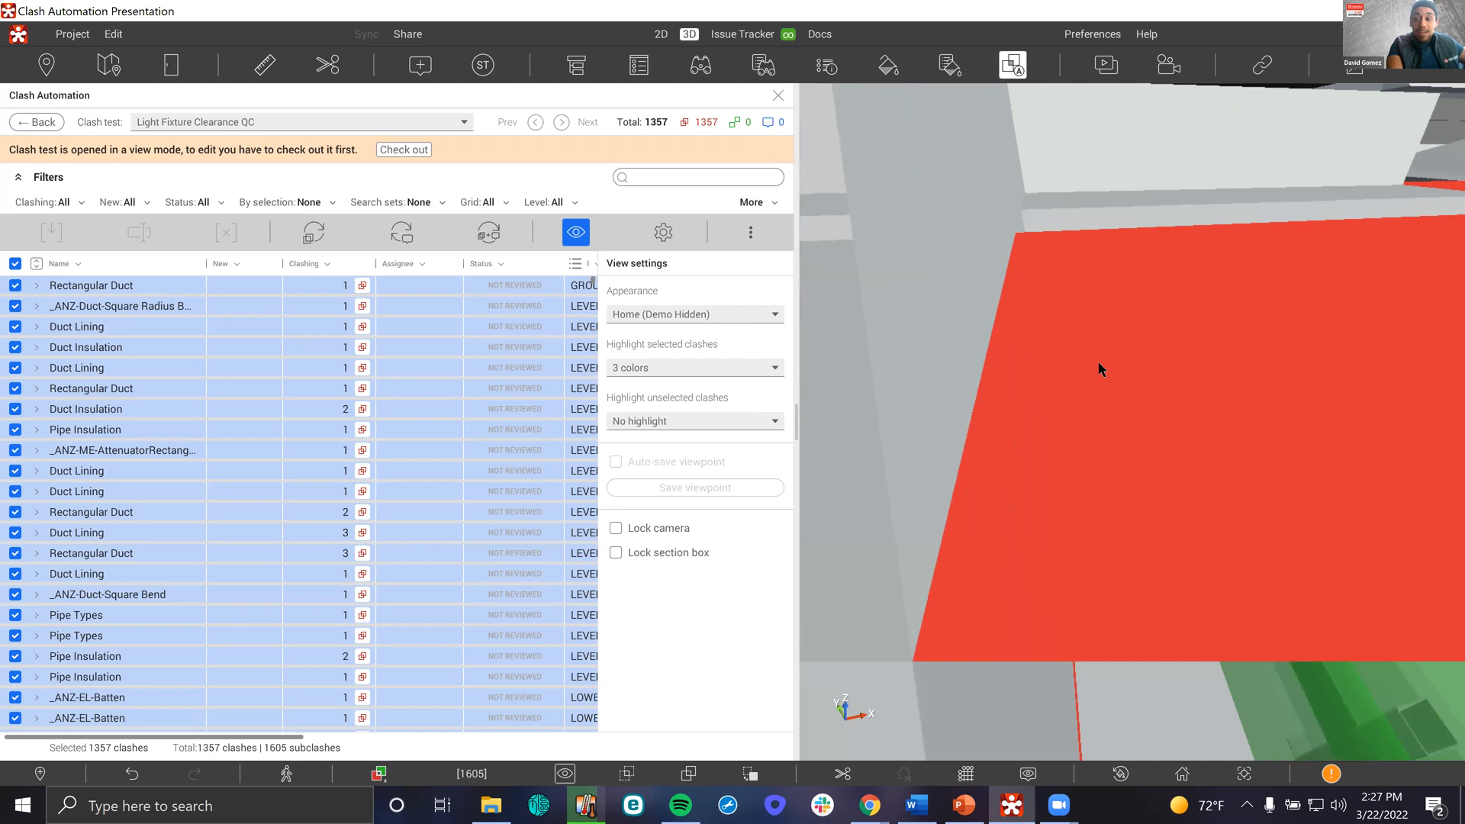
scroll(1099, 368, "up", 5)
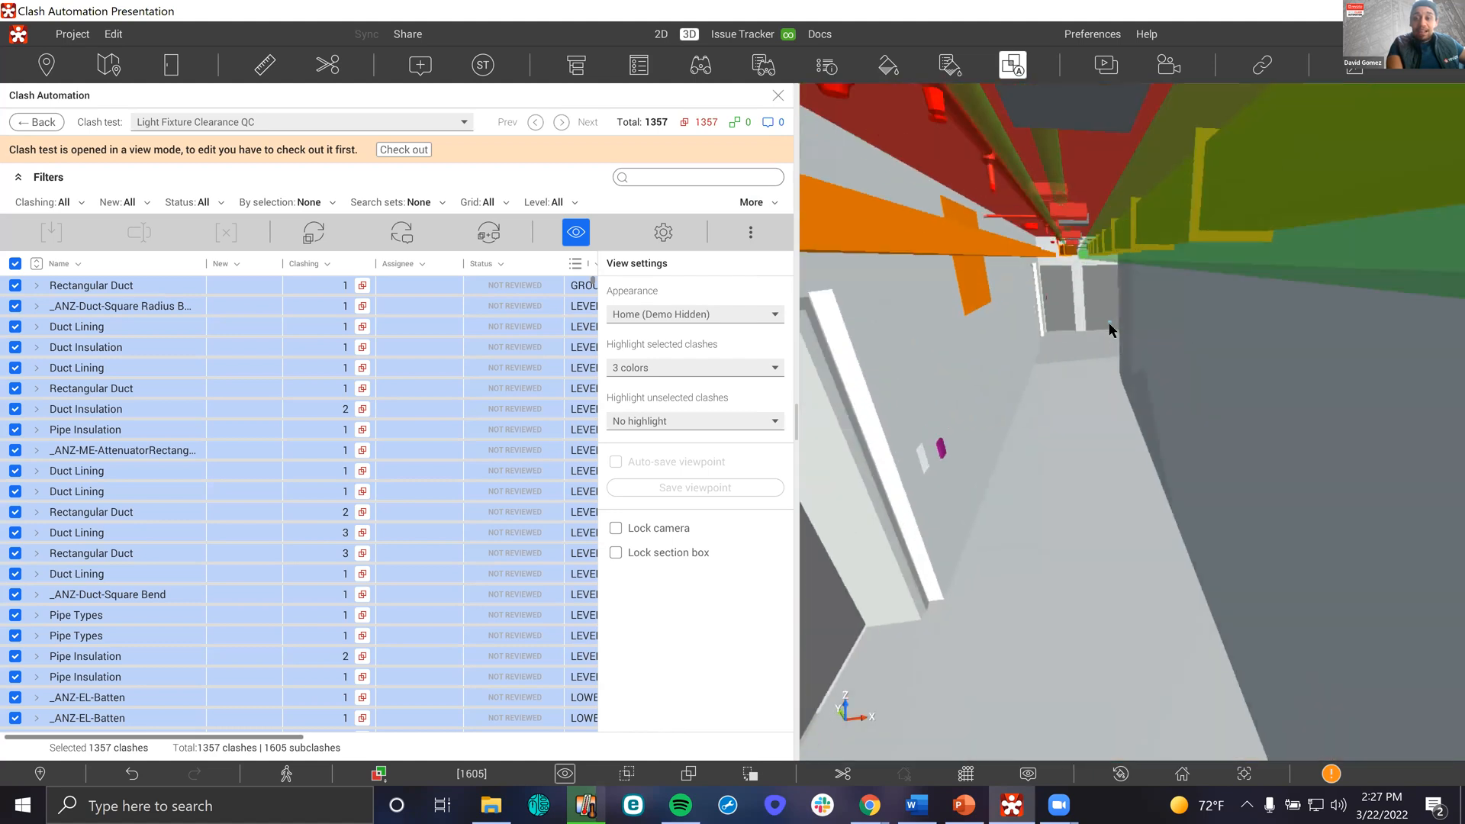
scroll(1099, 305, "up", 5)
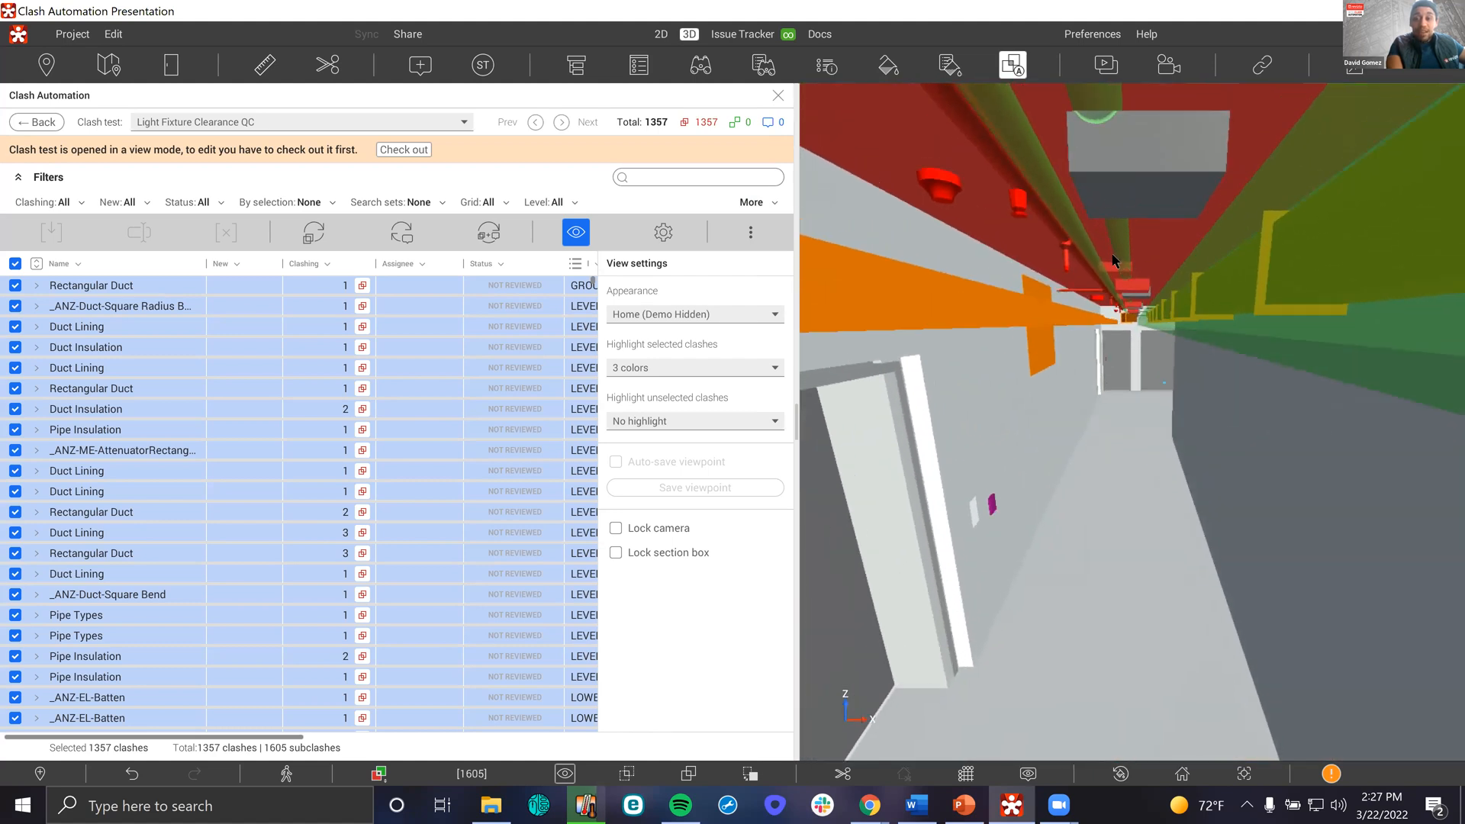
scroll(1127, 301, "up", 3)
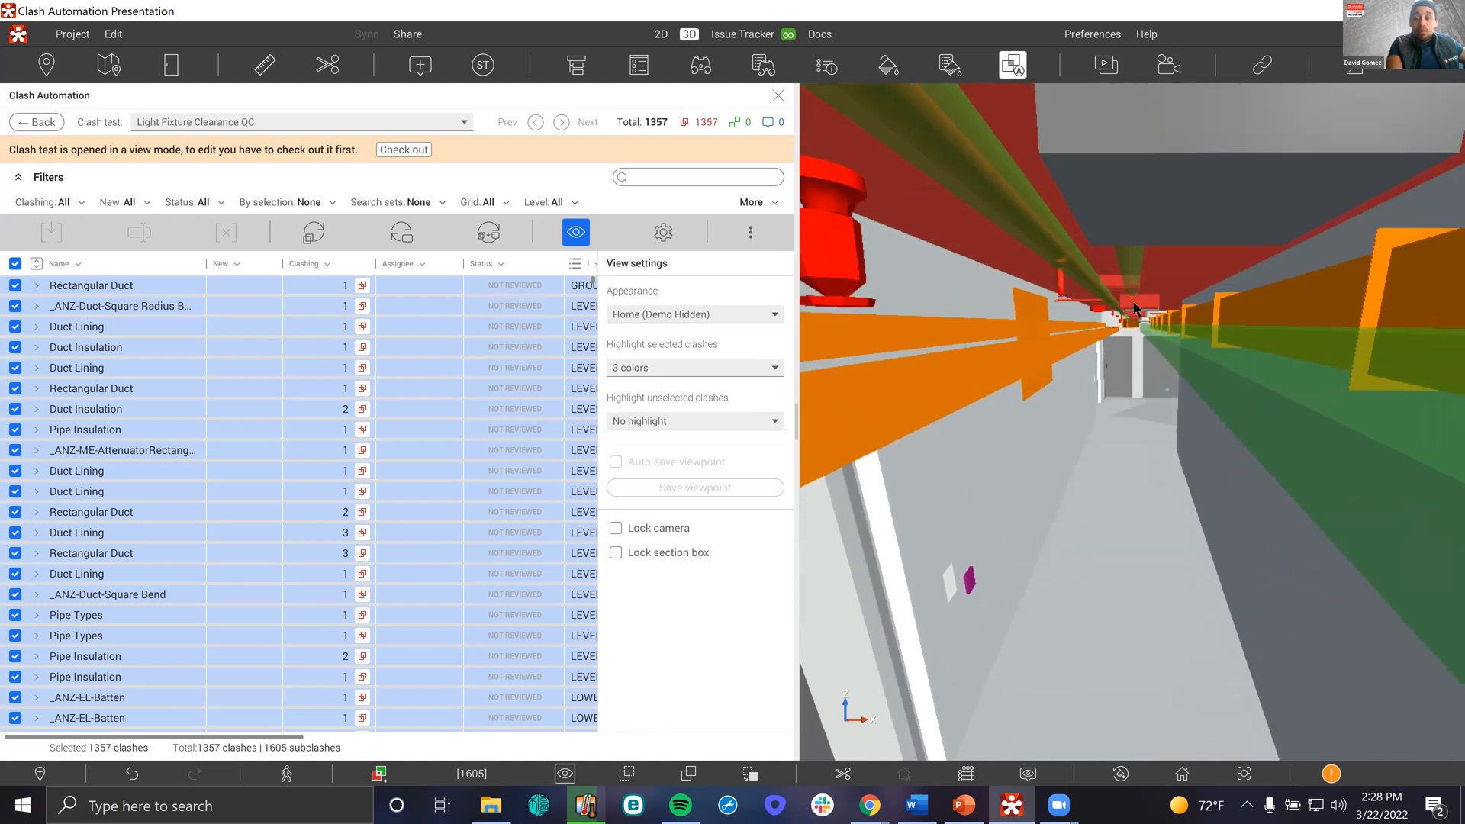
scroll(1135, 316, "up", 5)
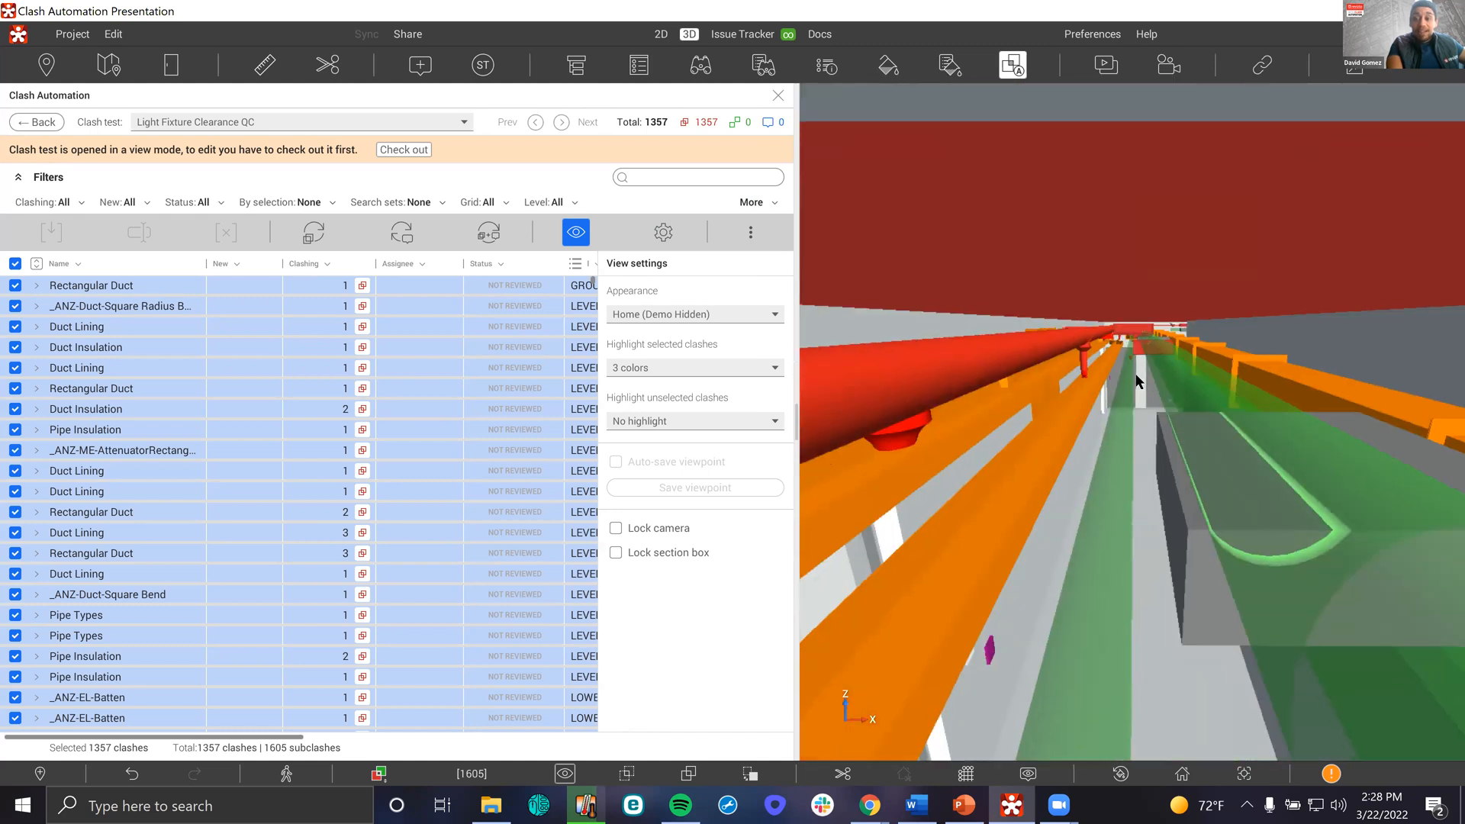
scroll(1150, 364, "up", 4)
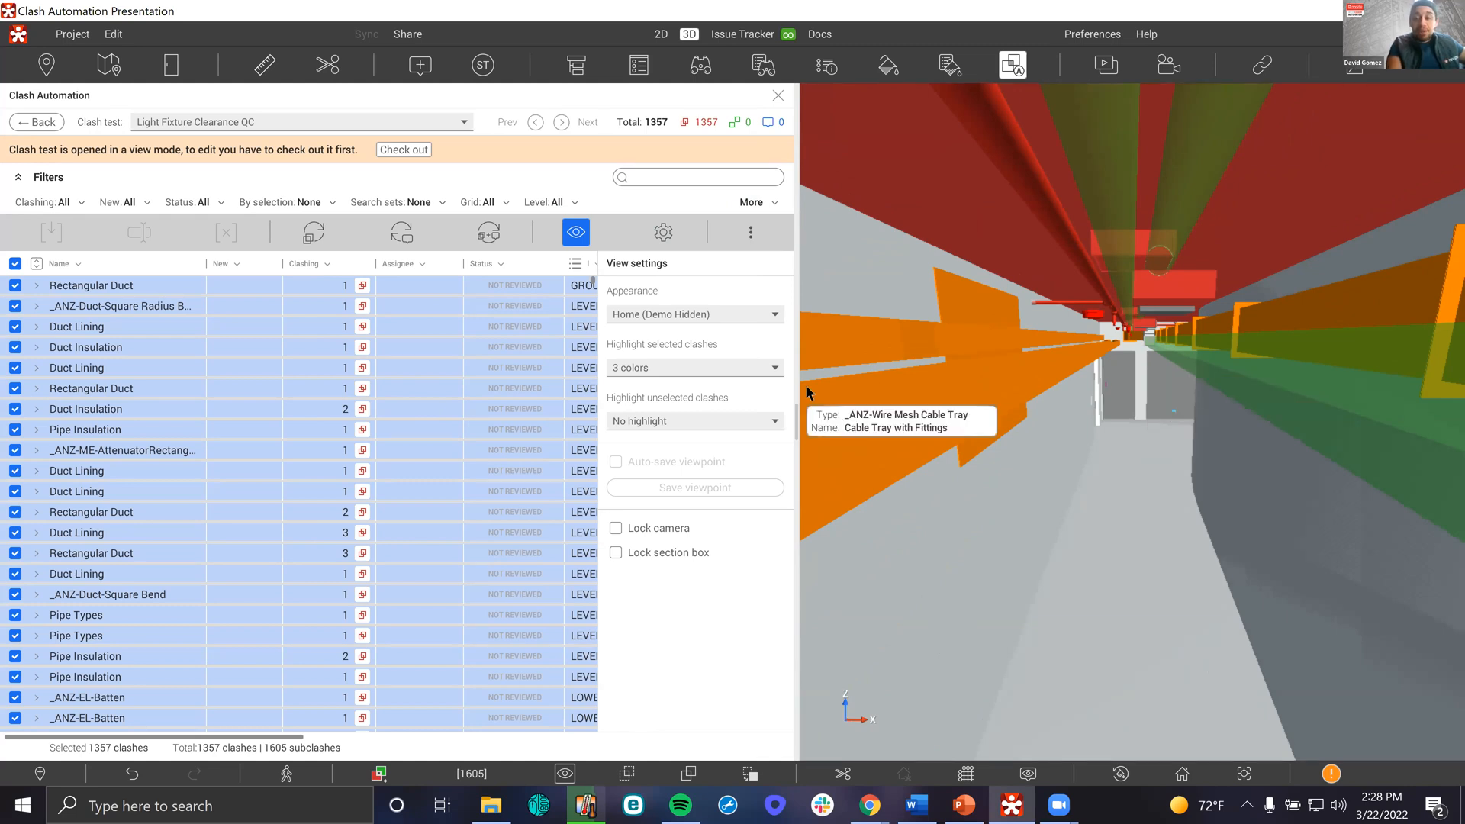
Check out the Light Fixture Clearance QC test for editing from its settings and review its clashing type options
left_click(664, 232)
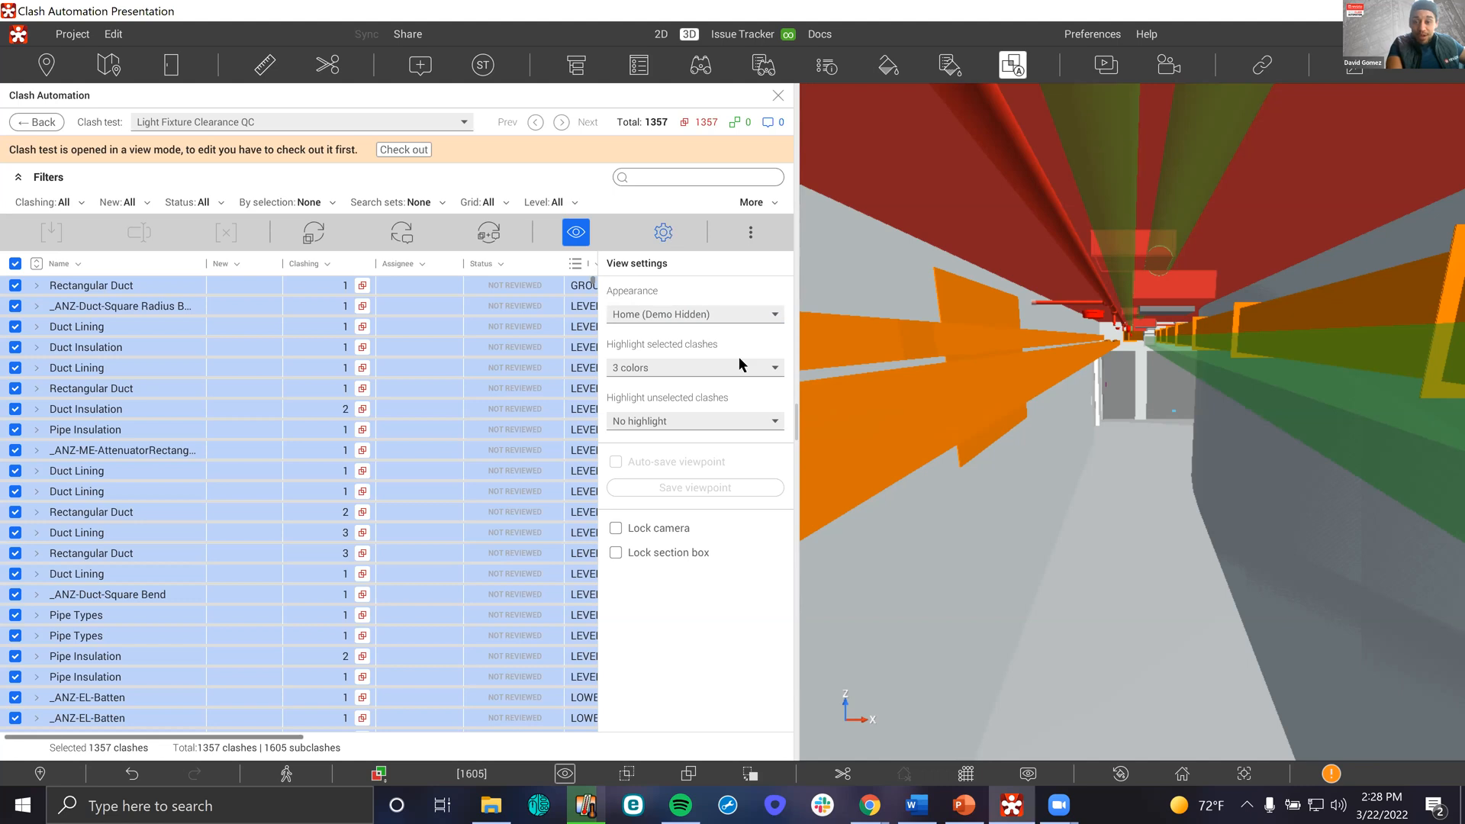
left_click(754, 289)
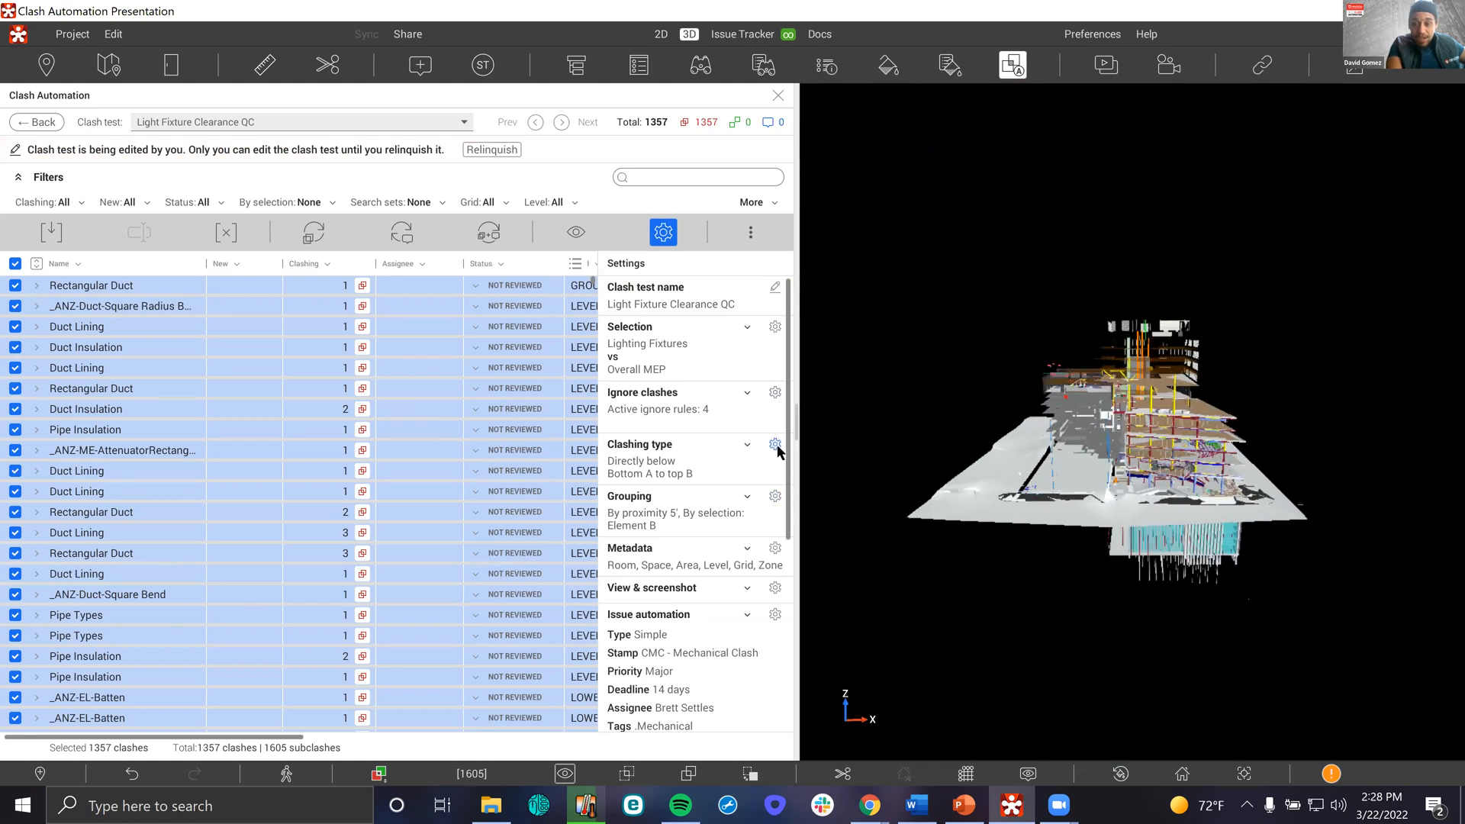
left_click(775, 446)
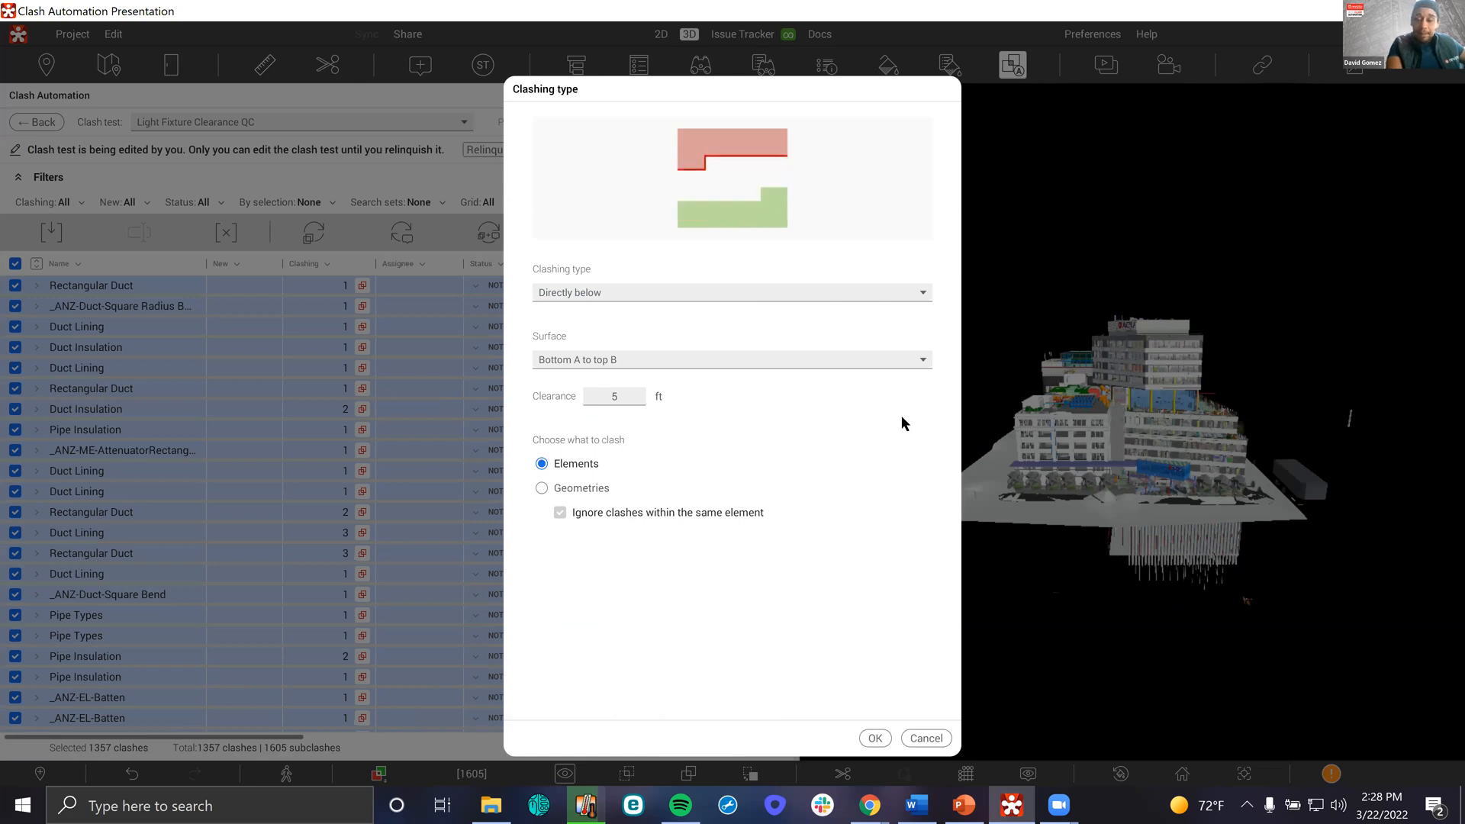
left_click(925, 738)
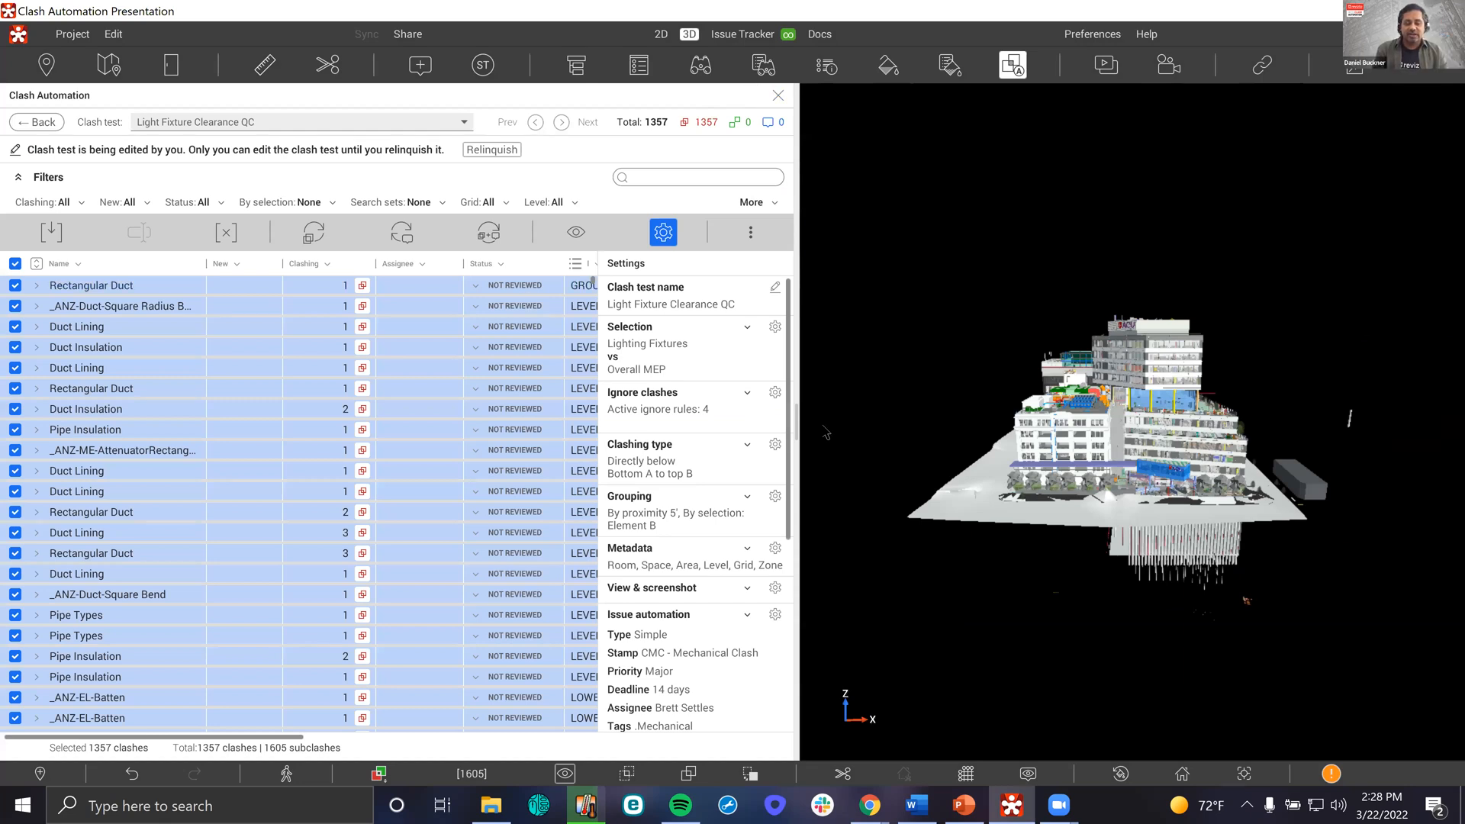
Return to the clash test list, clear the search filter and deselect the Light Fixture Clearance QC test
left_click(44, 121)
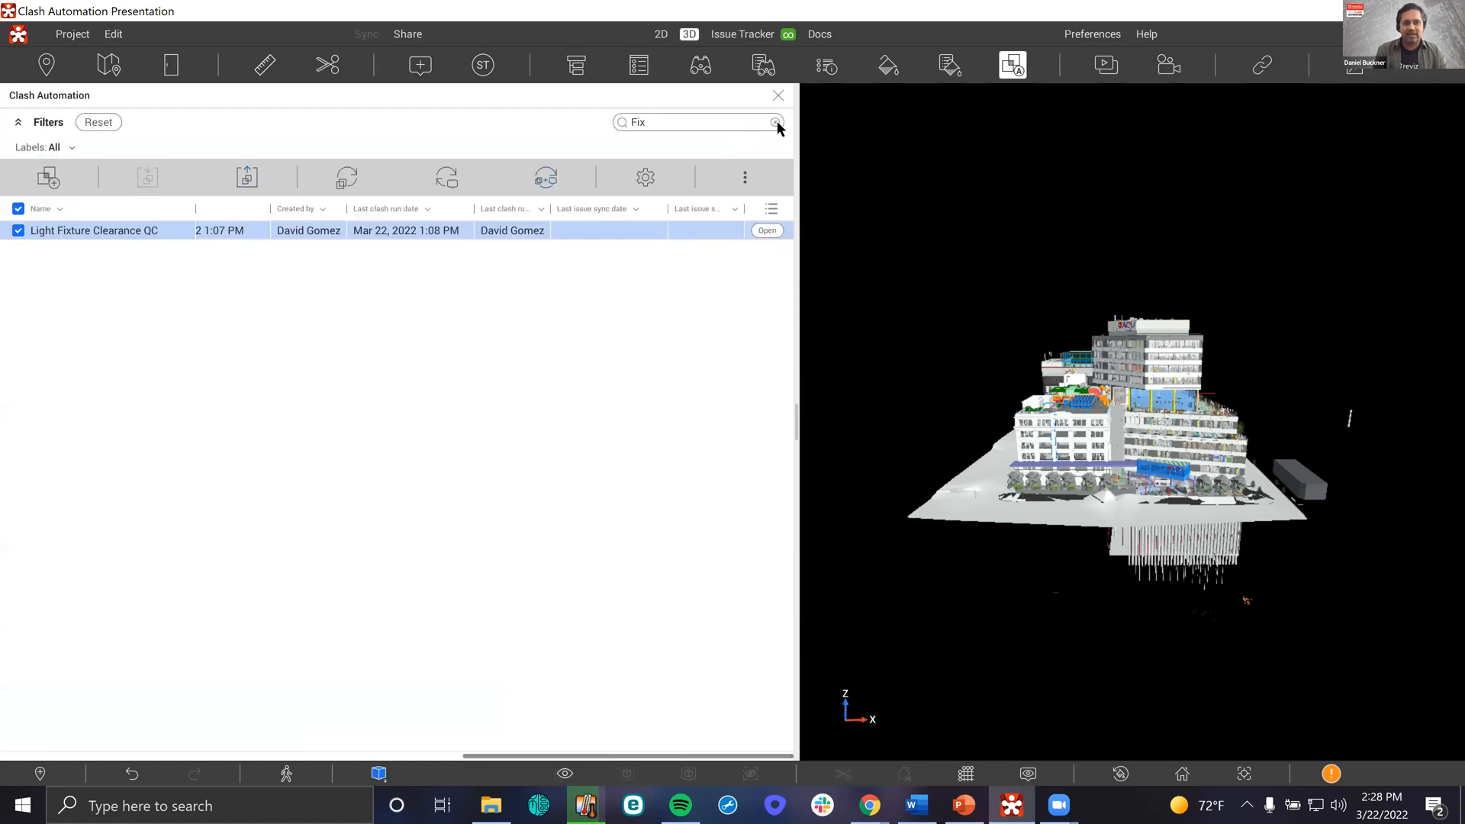
left_click(775, 122)
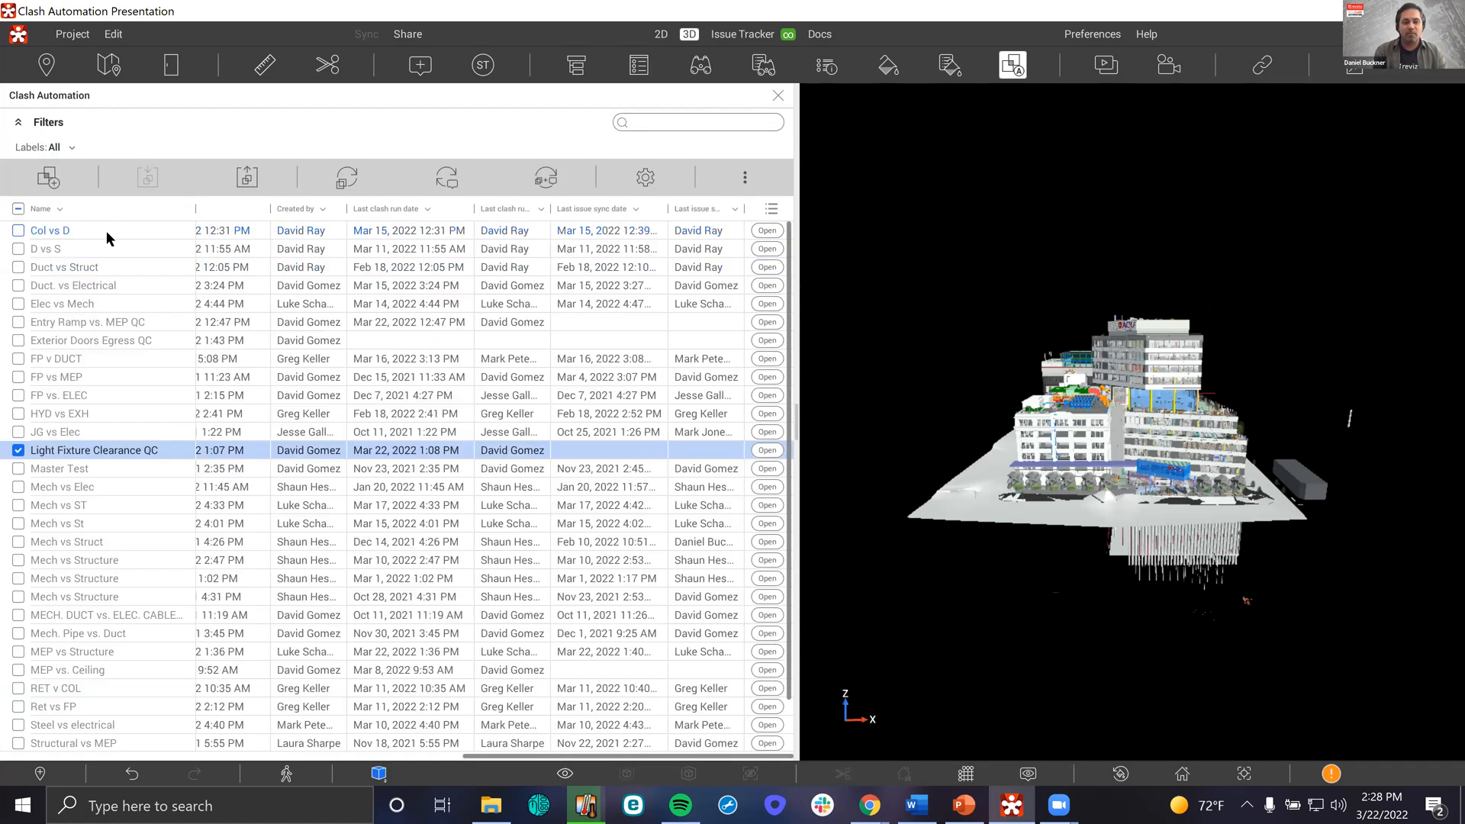
left_click(19, 450)
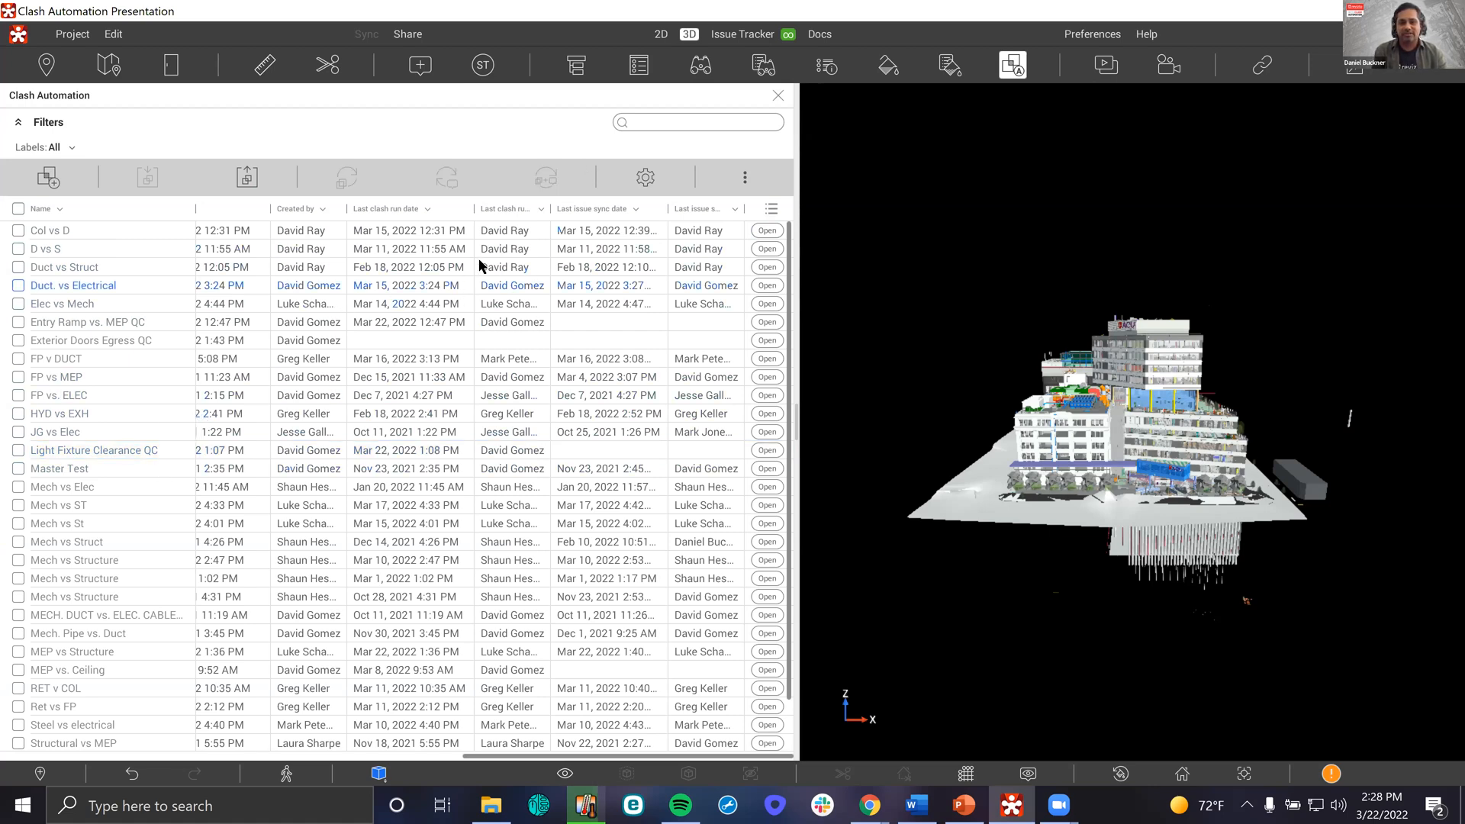
Open the earlier Entry Ramp vs. MEP QC test and isolate all of its clashes in 3D
left_click(124, 326)
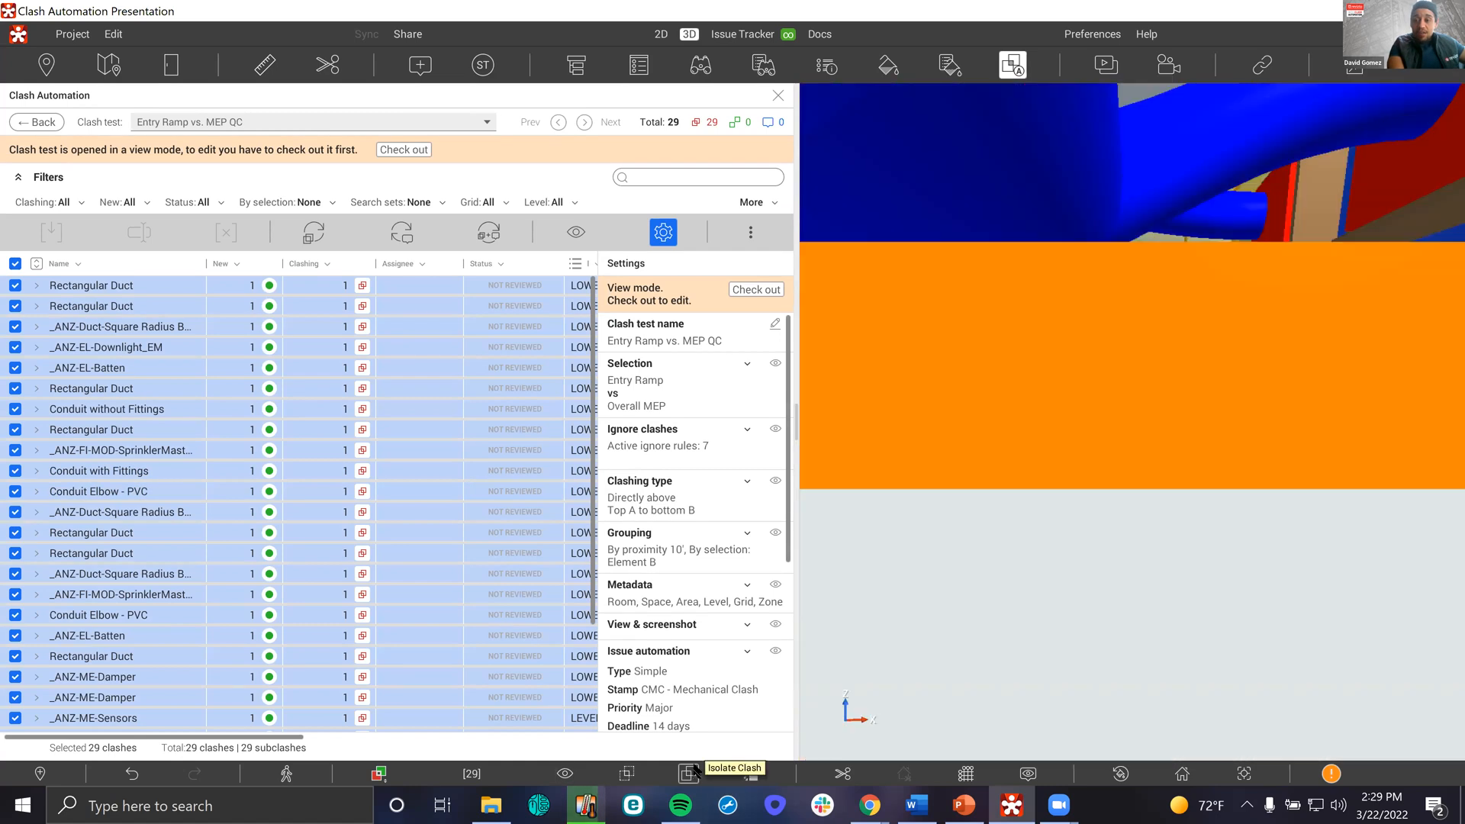
left_click(627, 774)
left_click(688, 774)
left_click(725, 765)
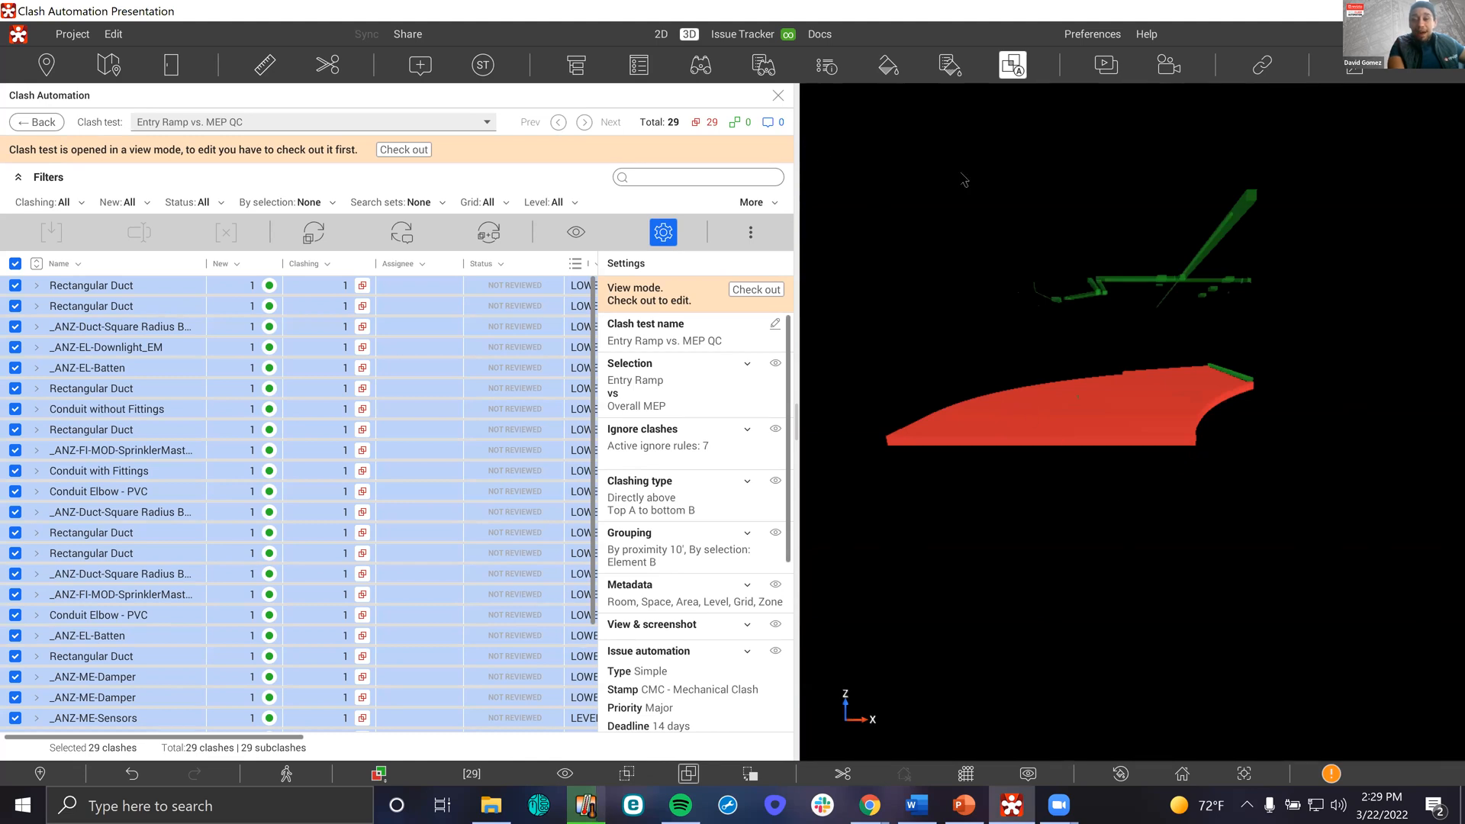
Close Clash Automation to enlarge the isolated ramp view and accept the invitation to follow a colleague's camera
left_click(779, 96)
scroll(699, 295, "up", 5)
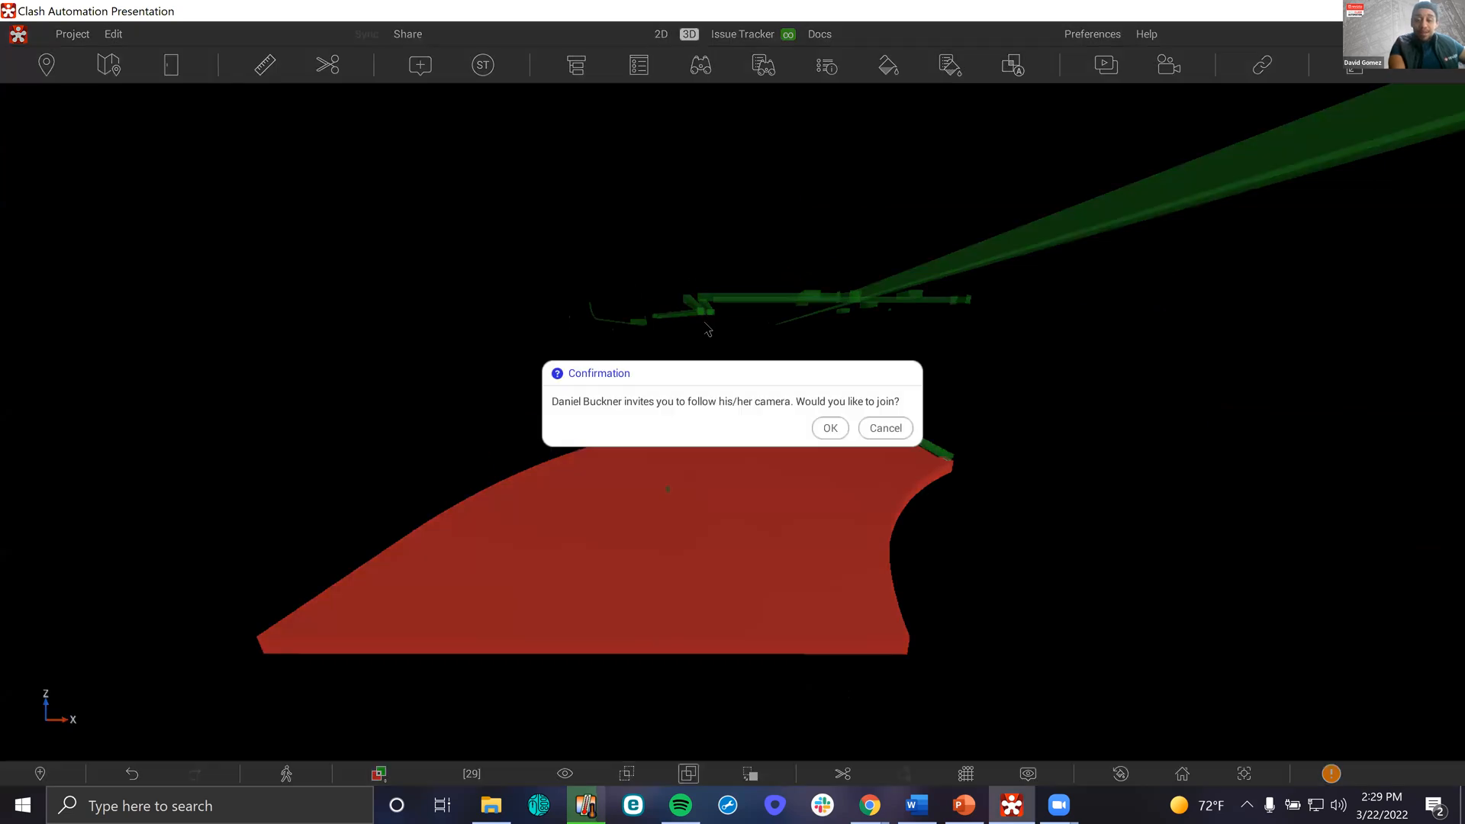
left_click(826, 429)
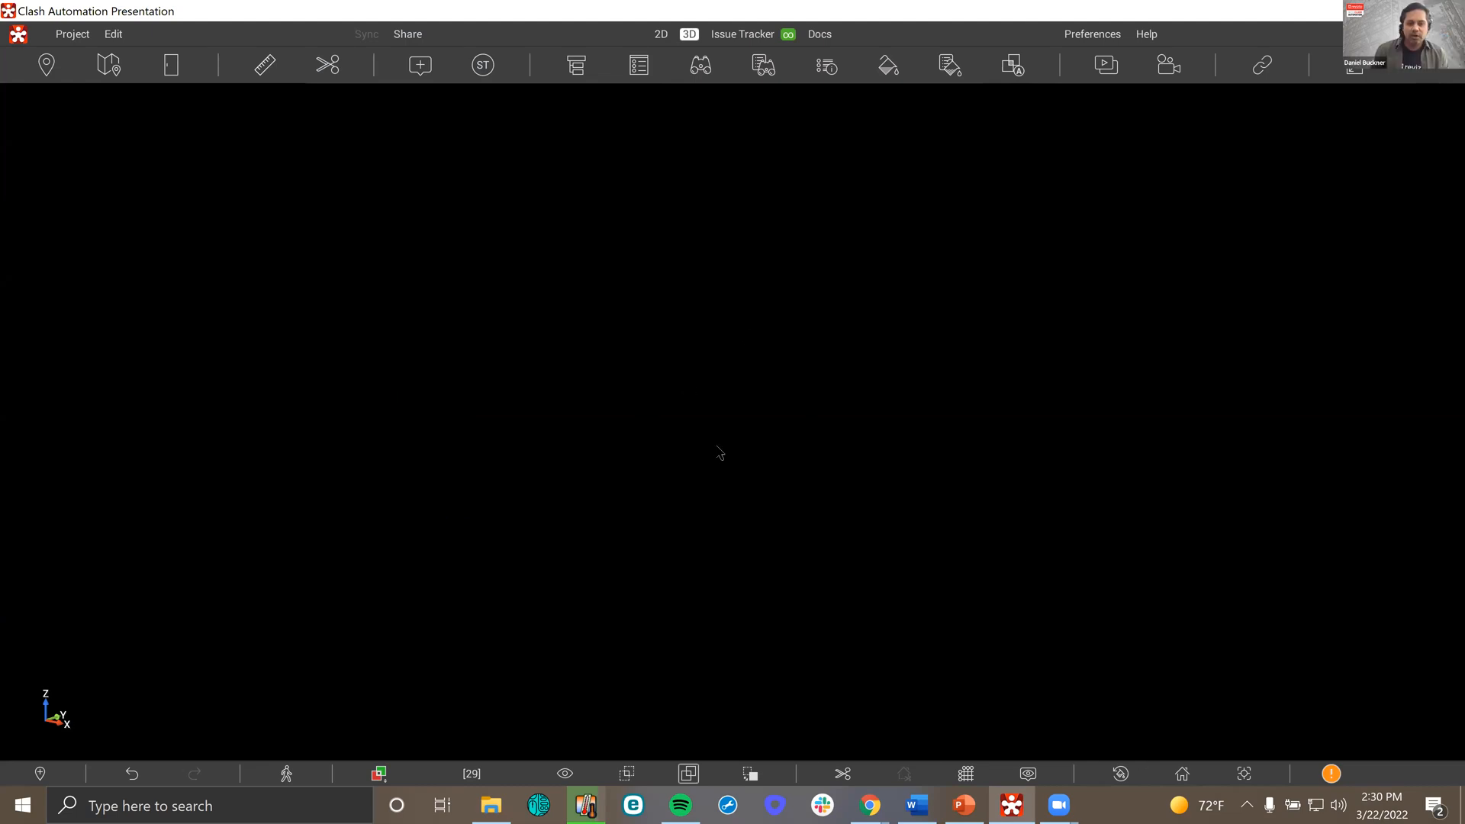
Return the 3D view to the home view of the whole building and open the camera sharing list
left_click(1182, 774)
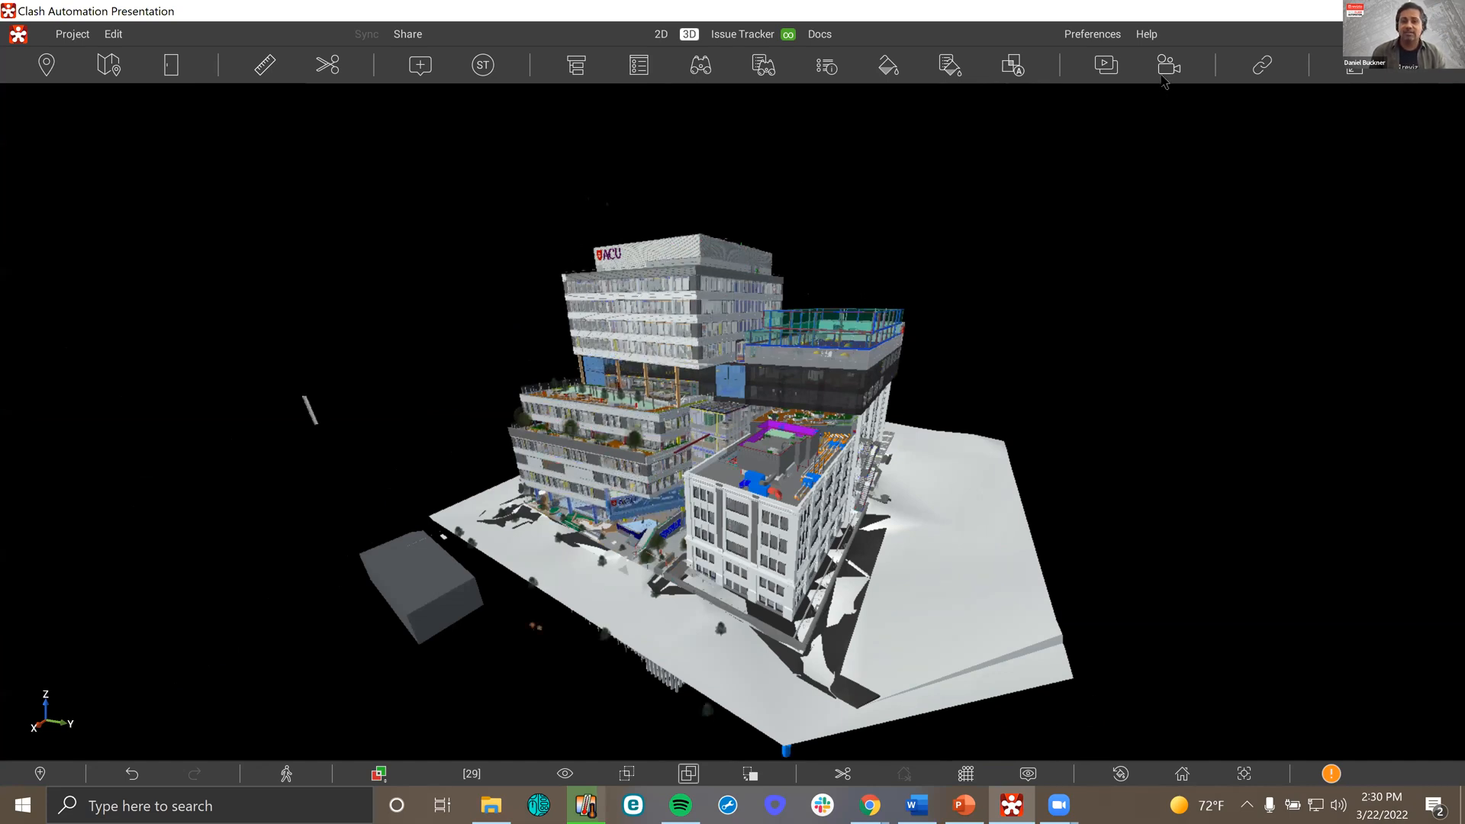
left_click(1106, 65)
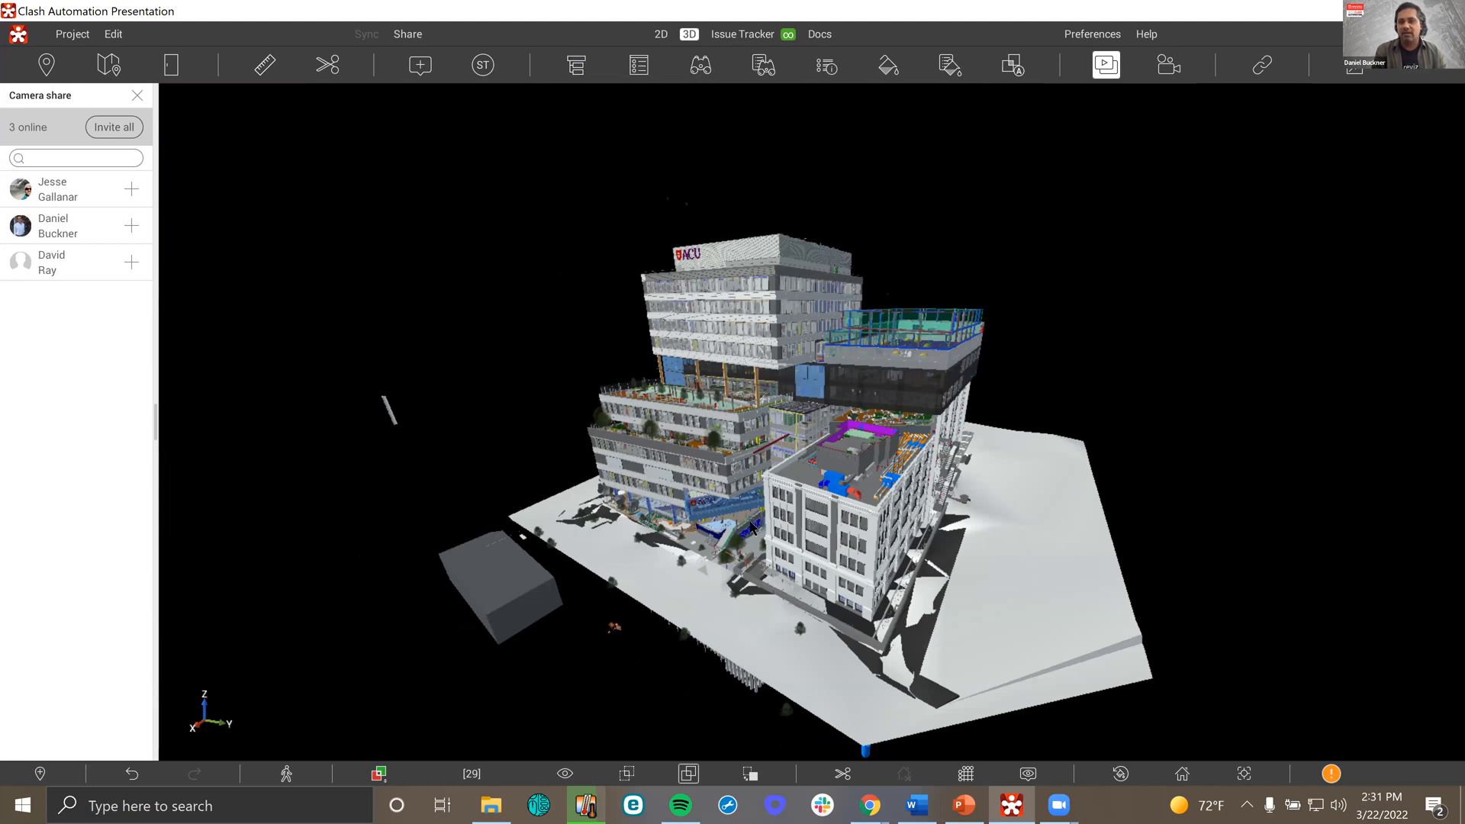
Inspect the entry ramp from inside the building, including the column and the MEP elements overhead
scroll(772, 569, "up", 5)
scroll(772, 568, "up", 10)
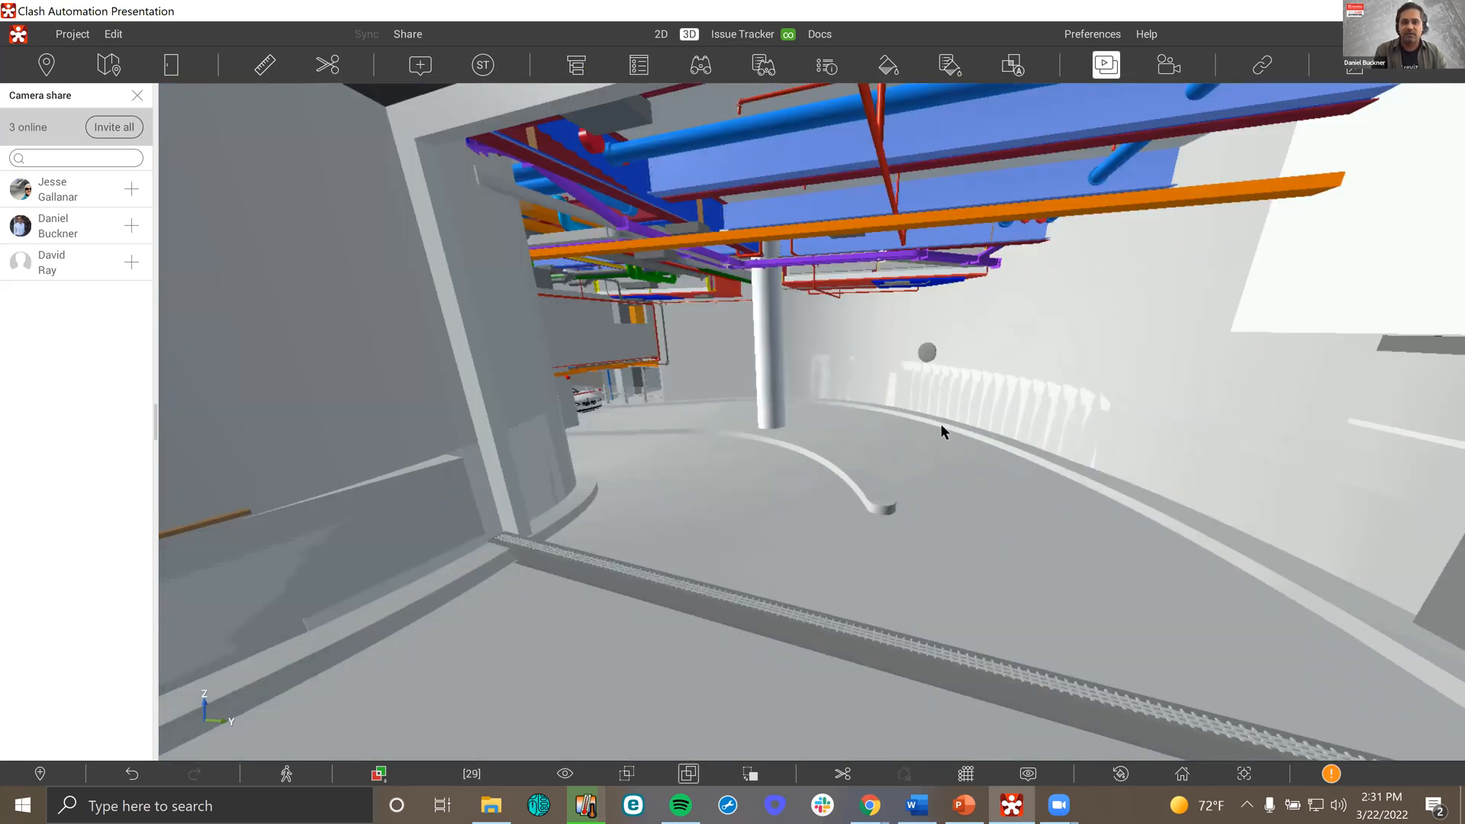
scroll(941, 424, "up", 3)
left_click_drag(941, 423, 854, 397)
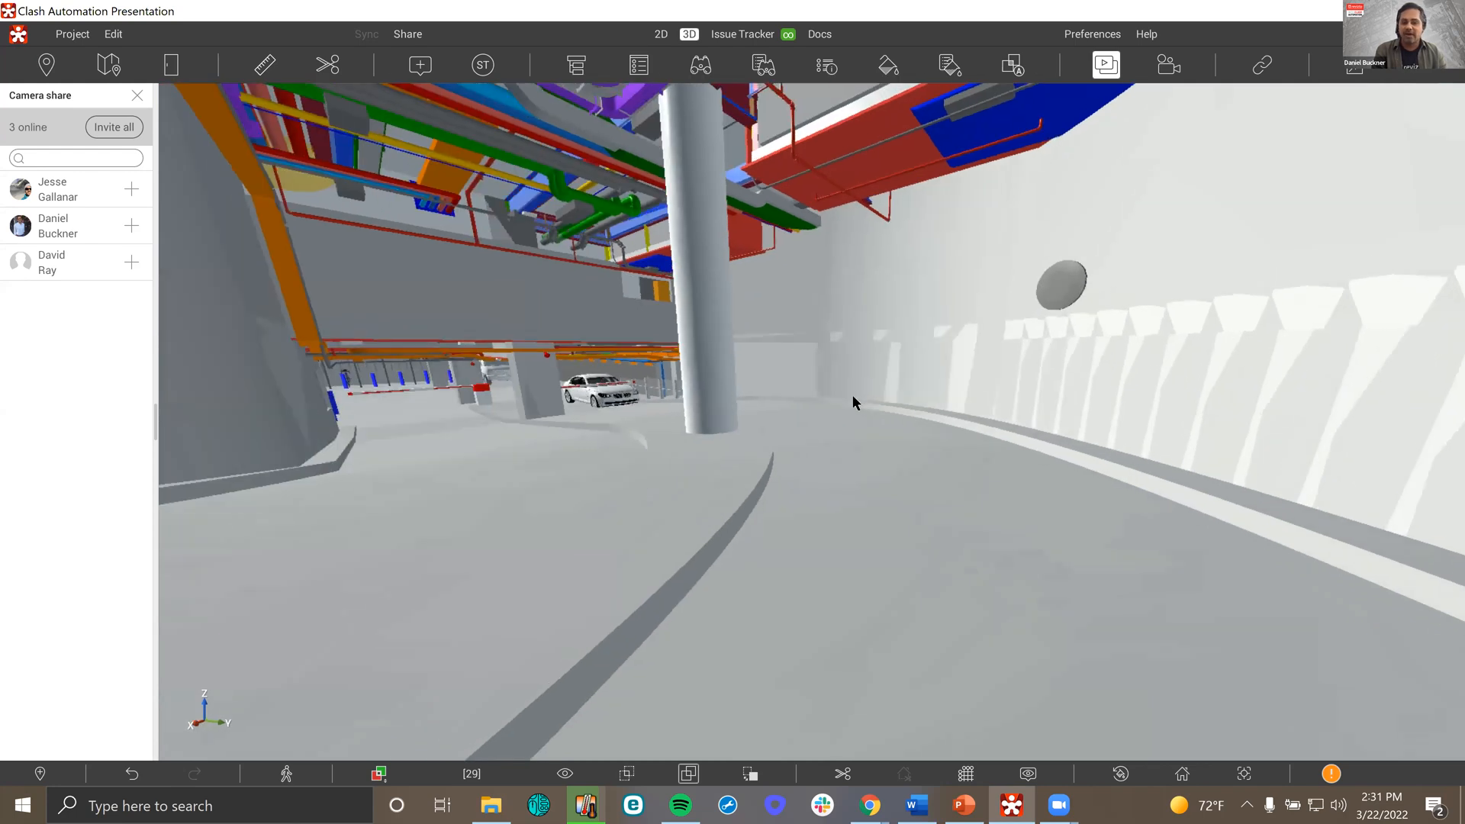
scroll(849, 314, "up", 3)
left_click_drag(850, 315, 816, 293)
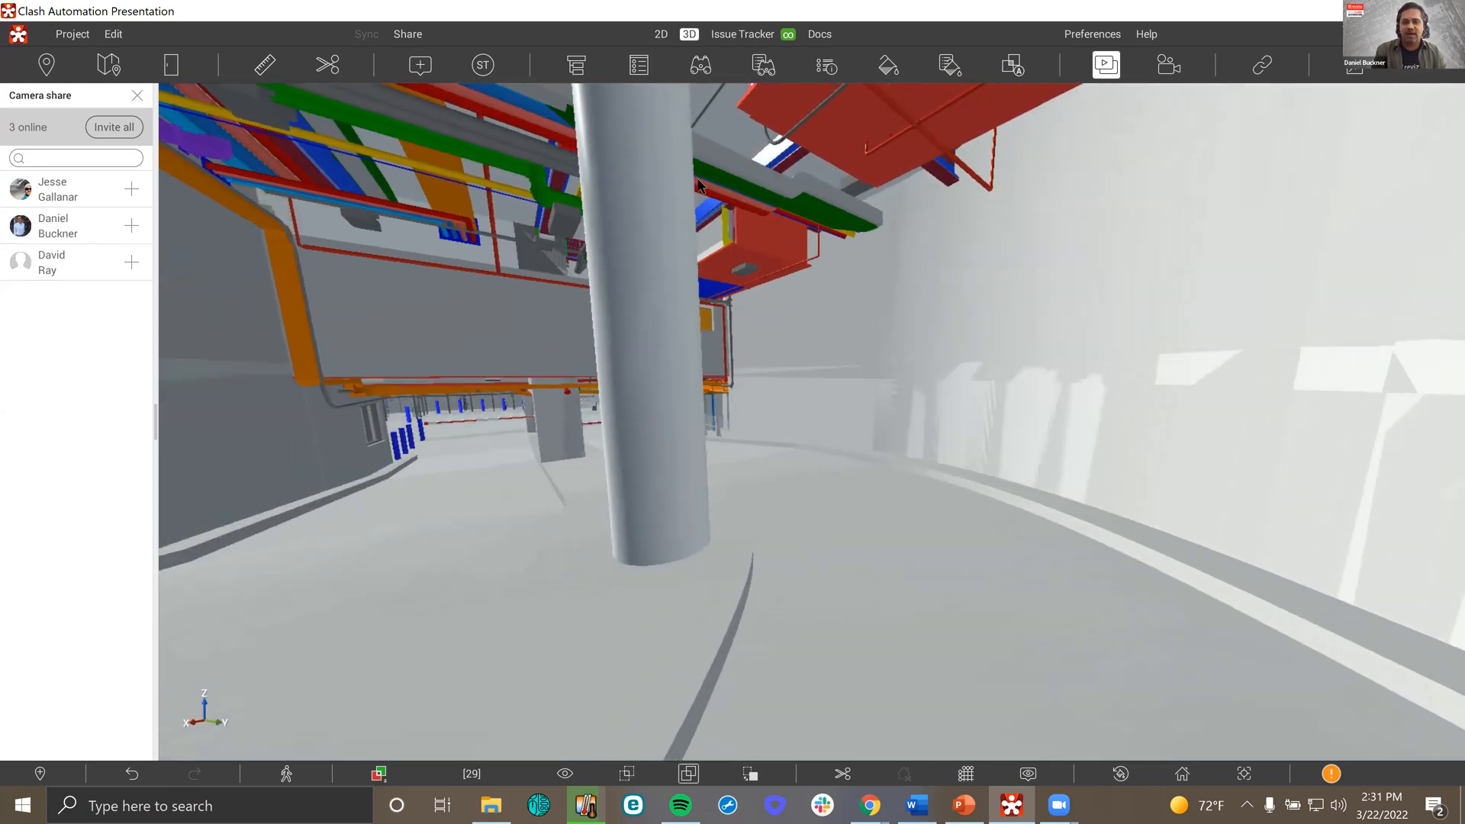
left_click_drag(847, 305, 921, 317)
mouse_move(920, 316)
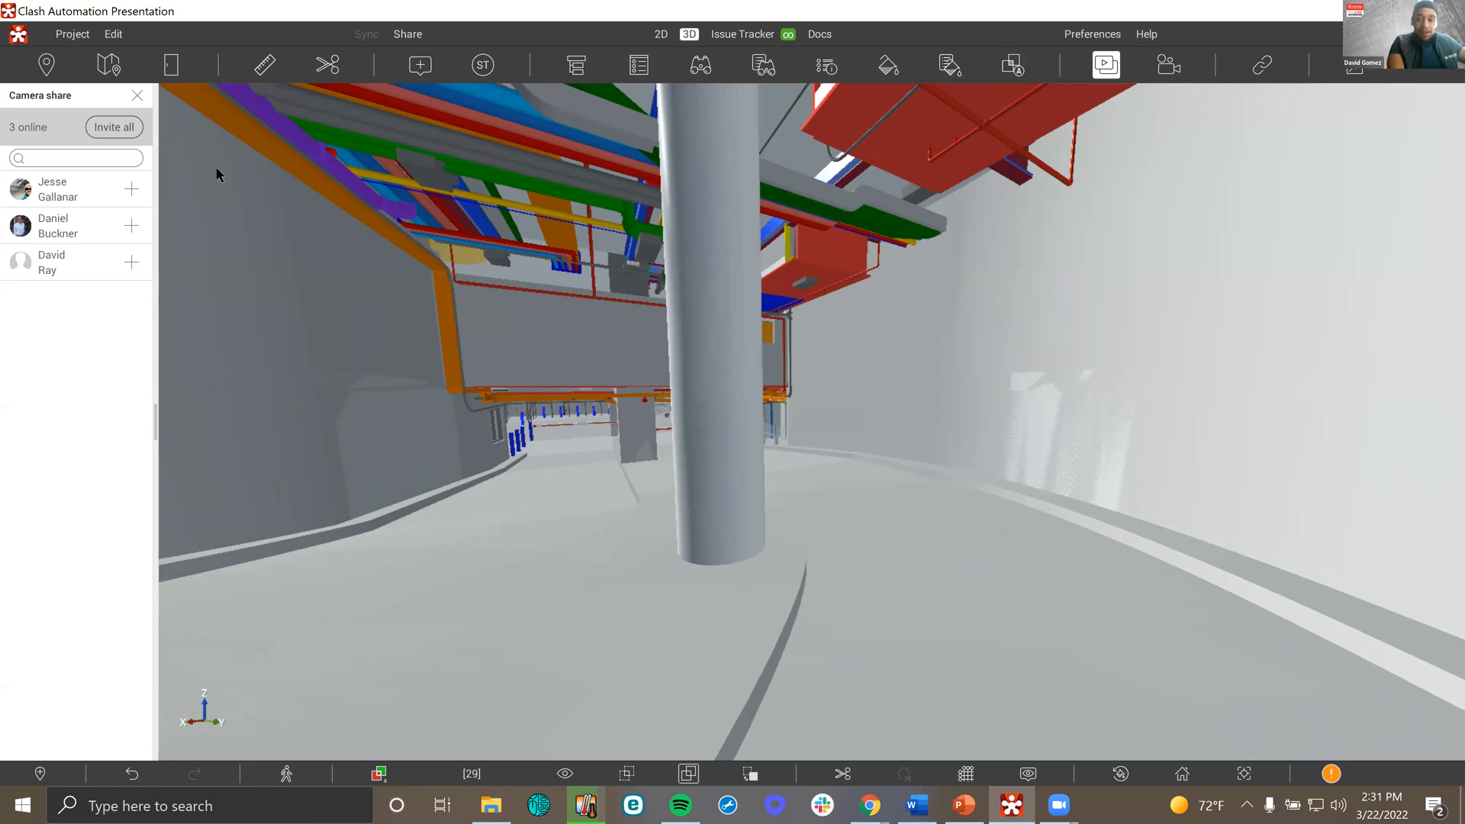
Close the camera sharing list and open the Appearance Templates together with the Appearance Profiler rules
mouse_move(321, 213)
mouse_move(288, 192)
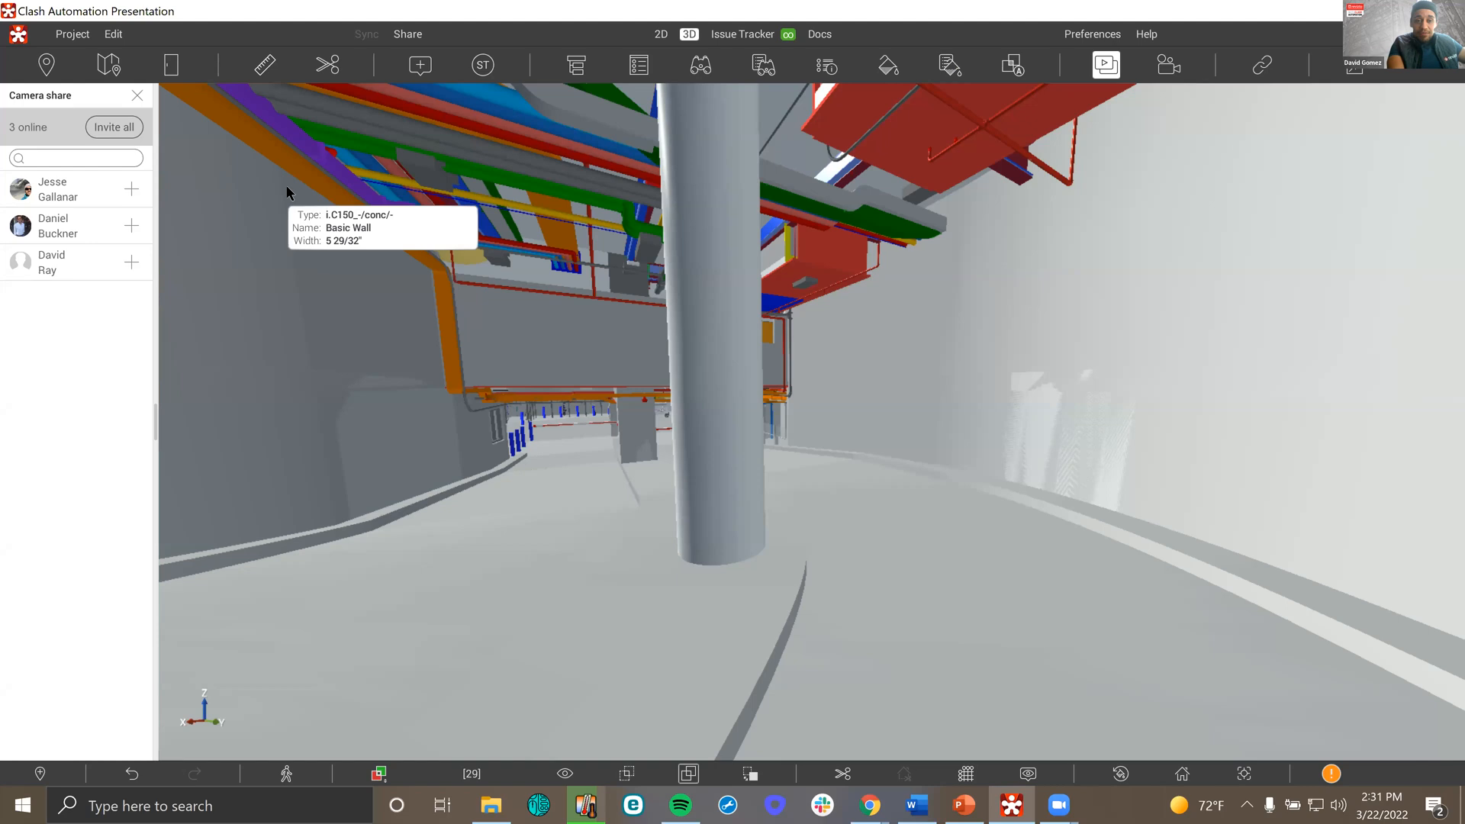
left_click(137, 94)
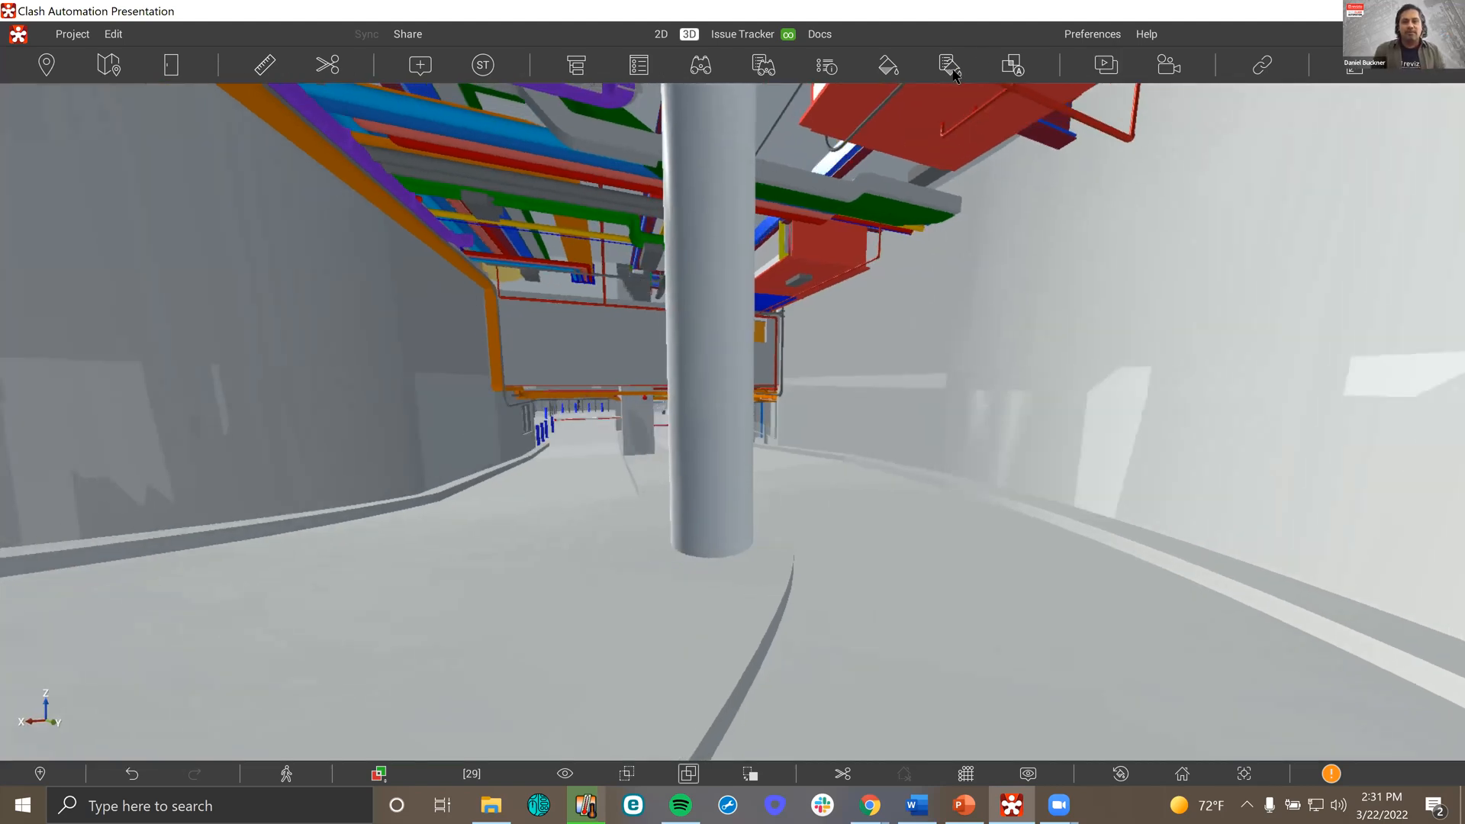
left_click(949, 65)
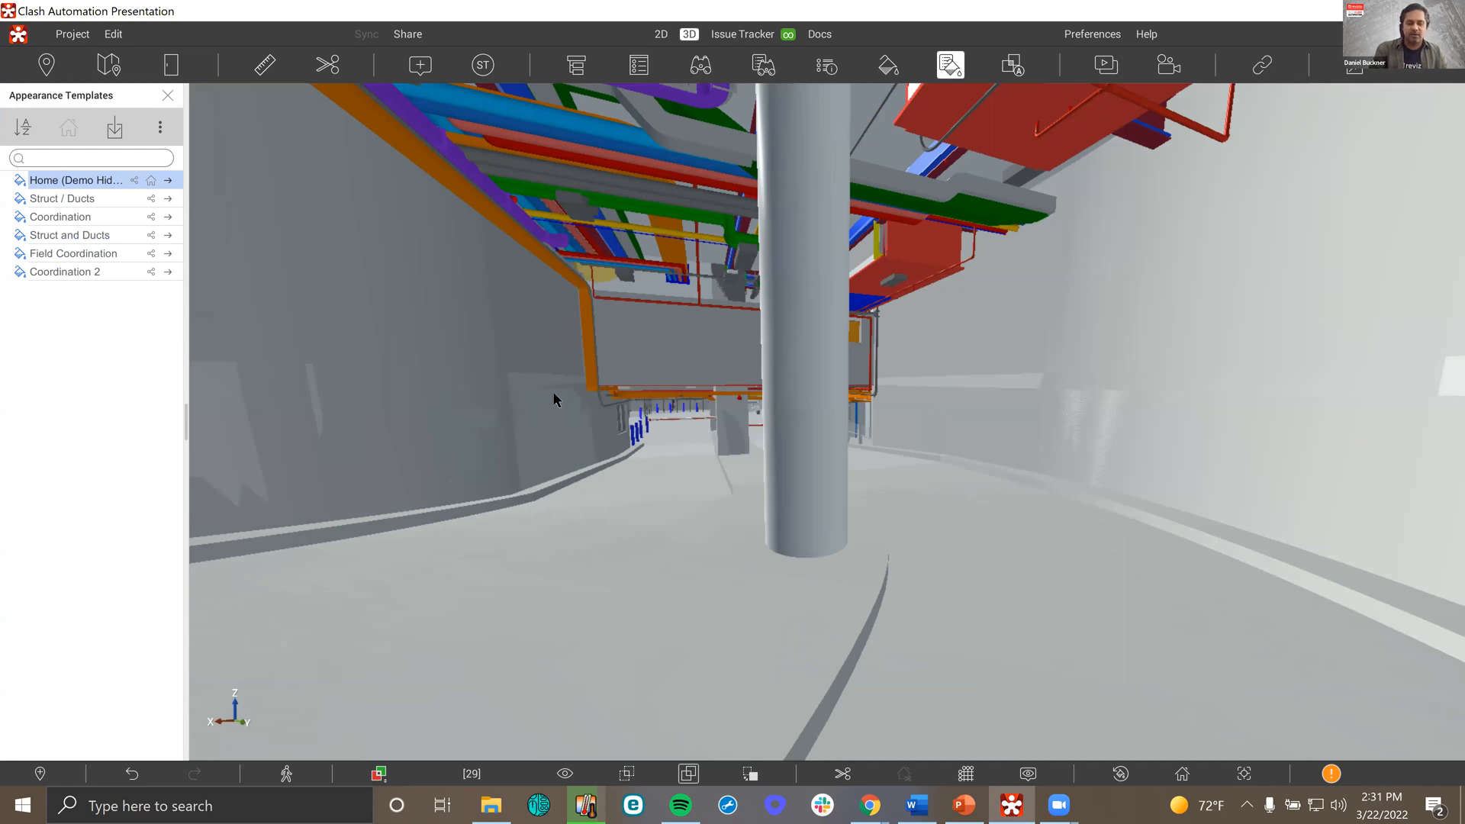
left_click_drag(721, 462, 1007, 446)
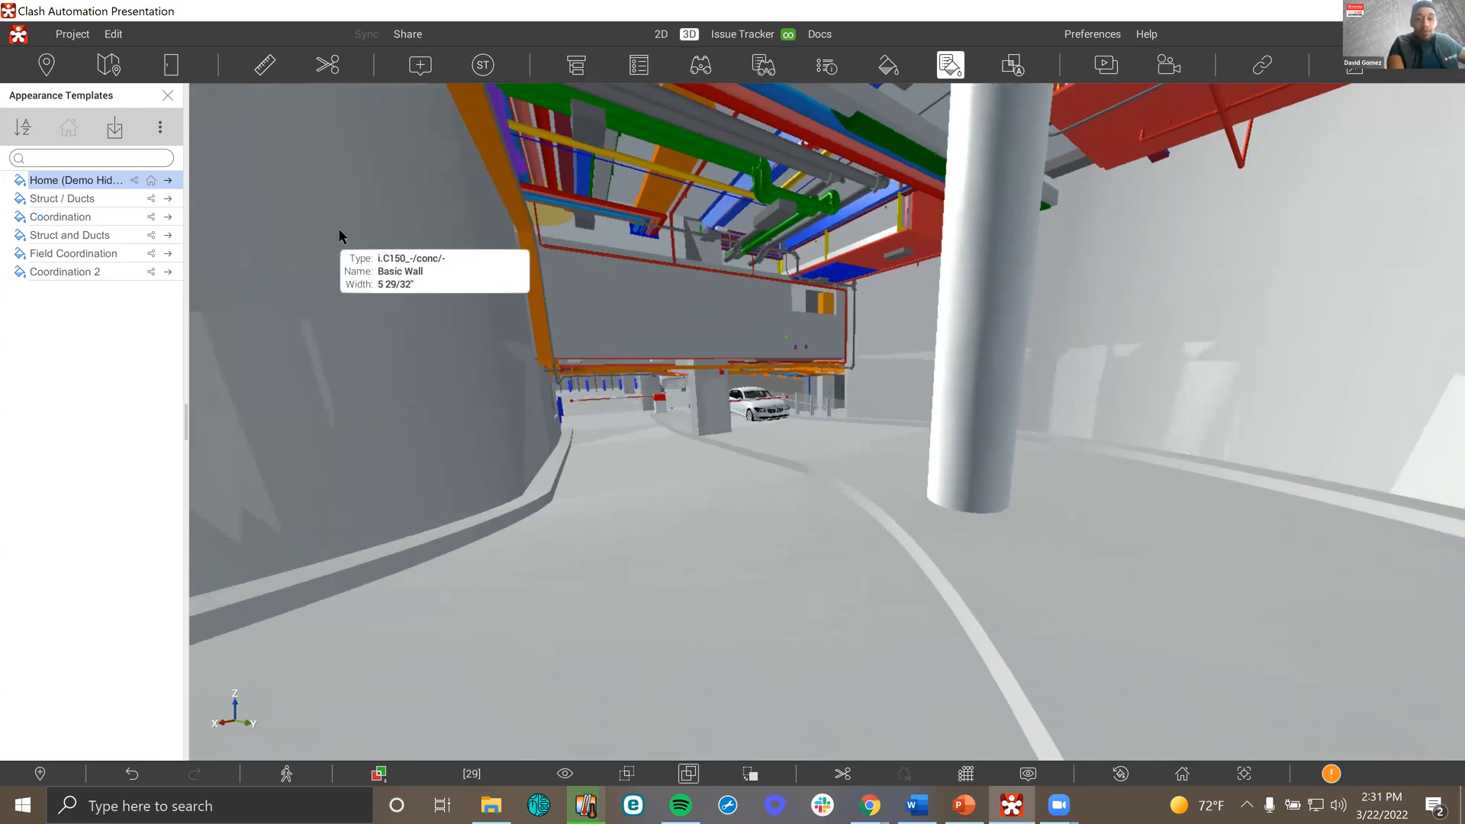
left_click(888, 66)
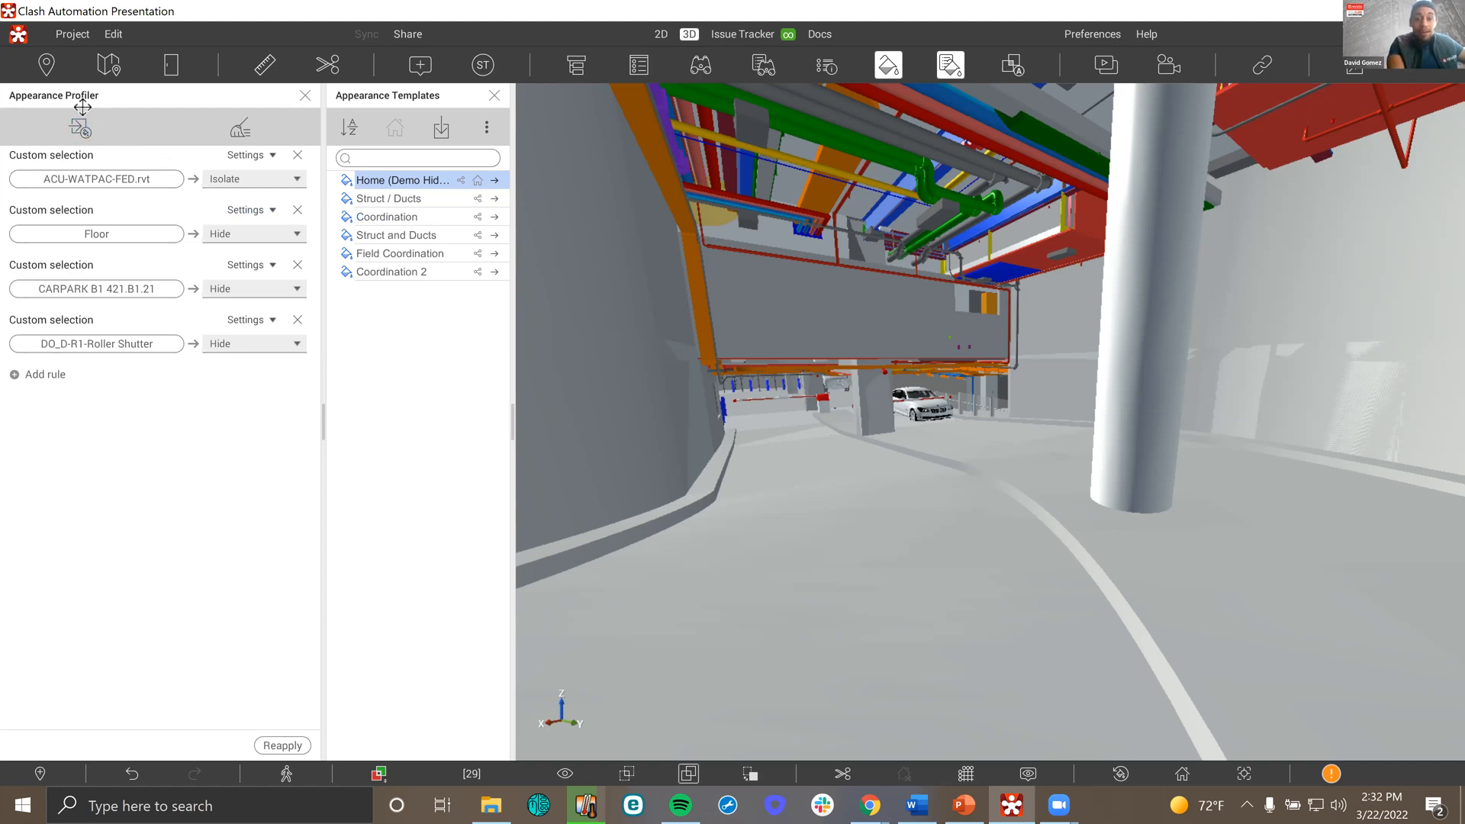
Add the Coordination appearance template to the 3D view, followed by the Struct and Ducts template, and review the combined appearance rules
right_click(495, 217)
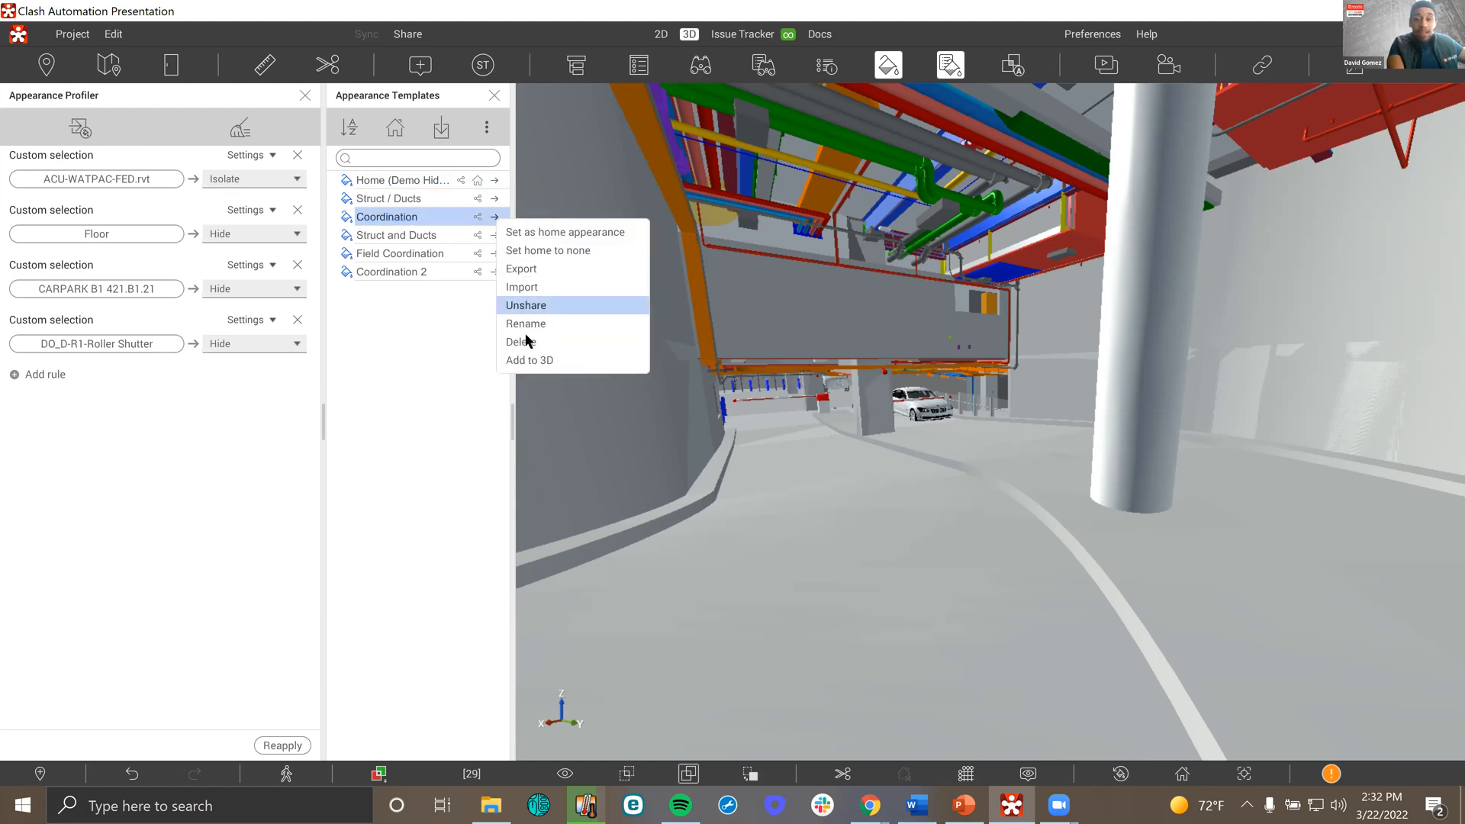
left_click(532, 362)
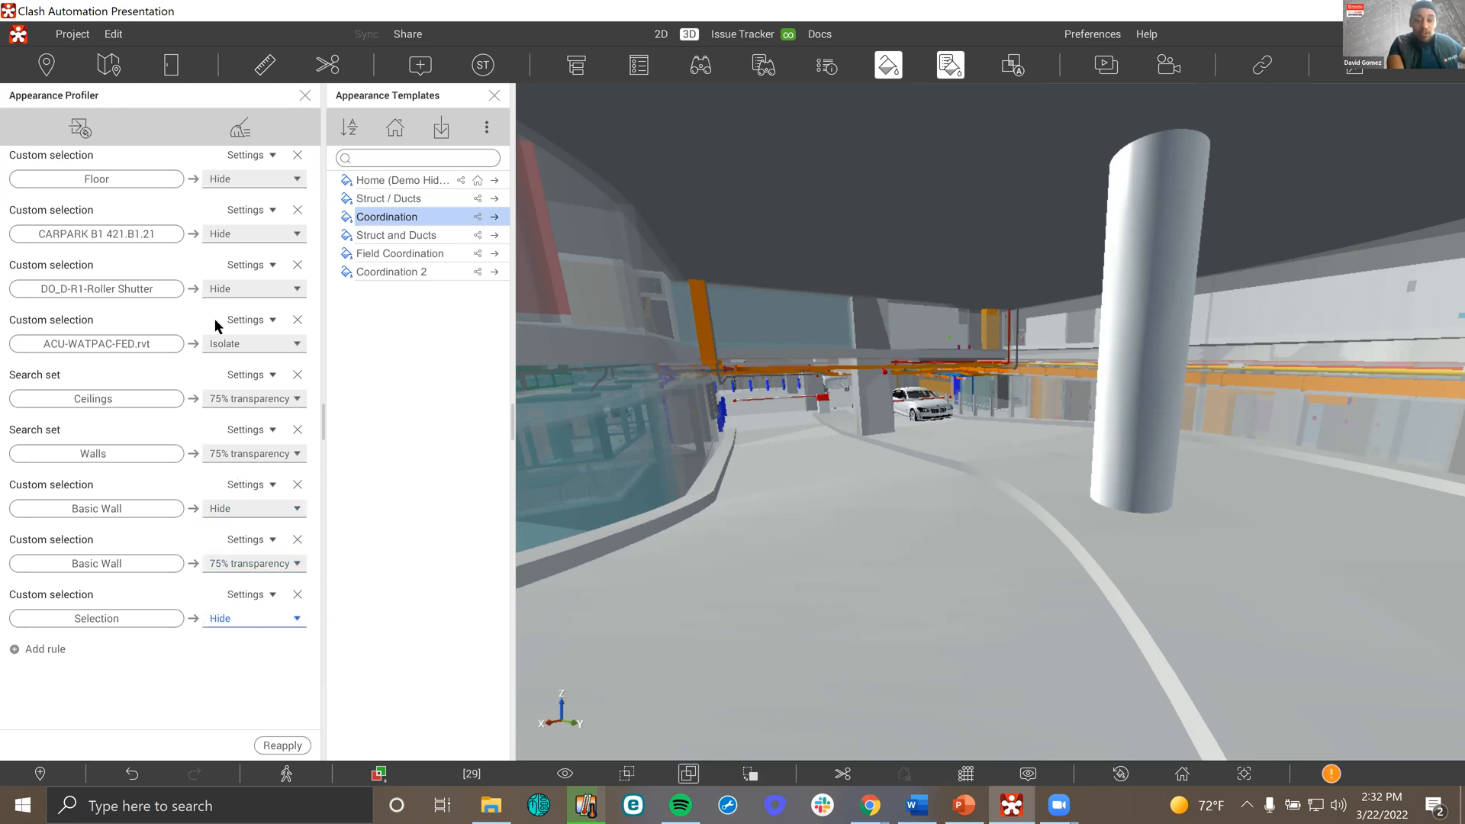
right_click(496, 241)
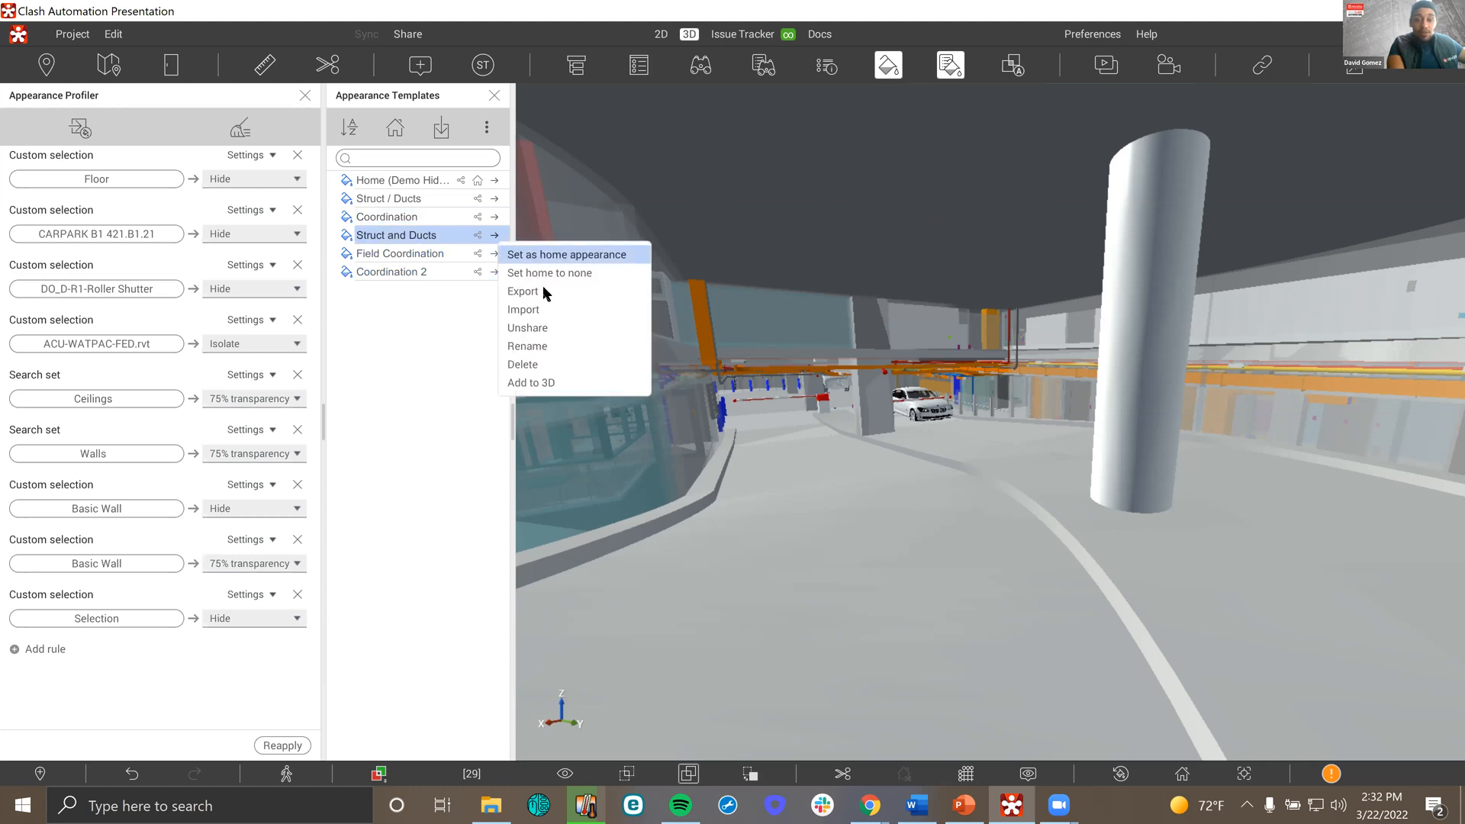
left_click(546, 383)
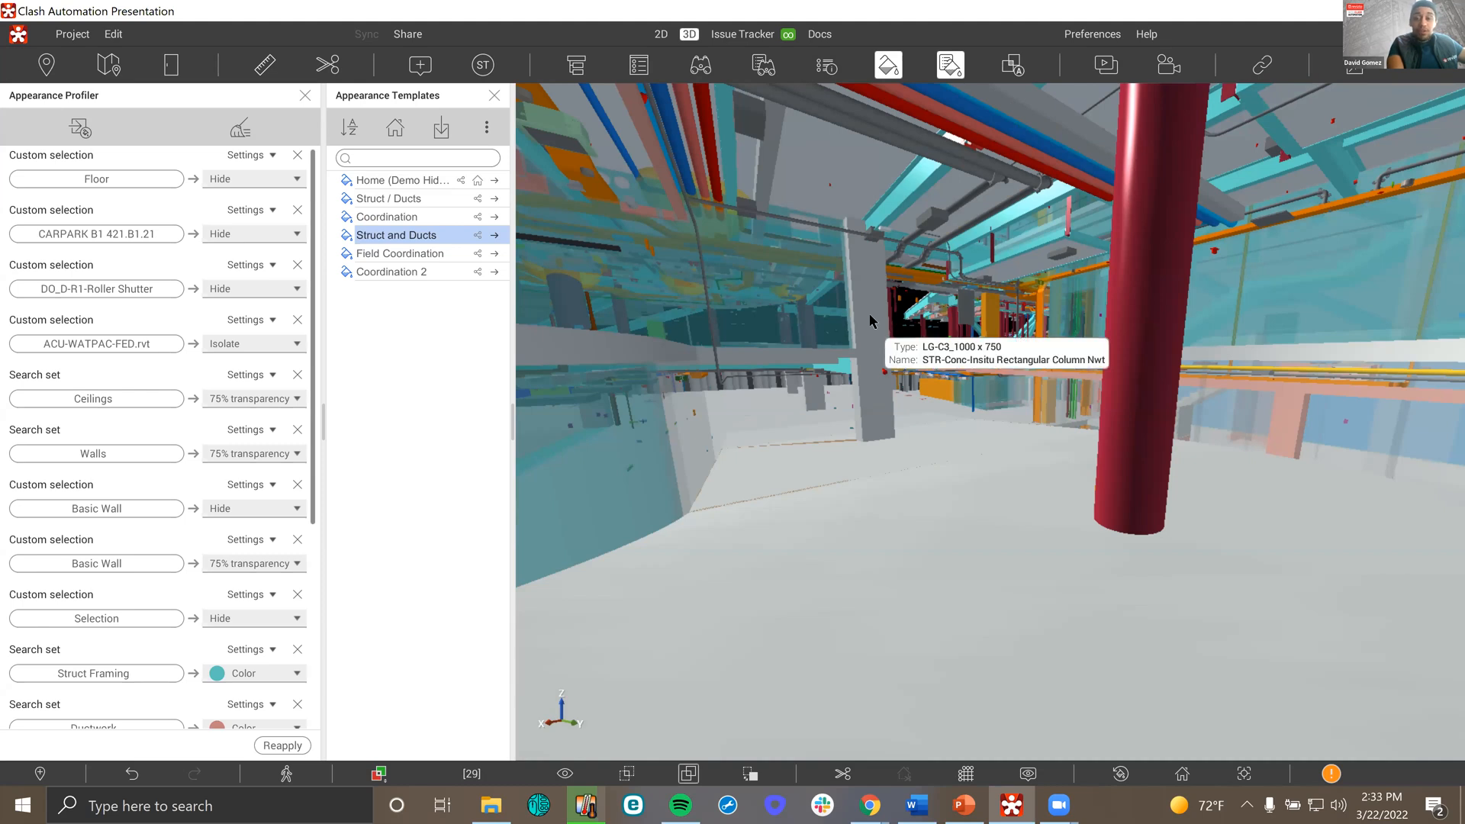
left_click_drag(994, 252, 1010, 340)
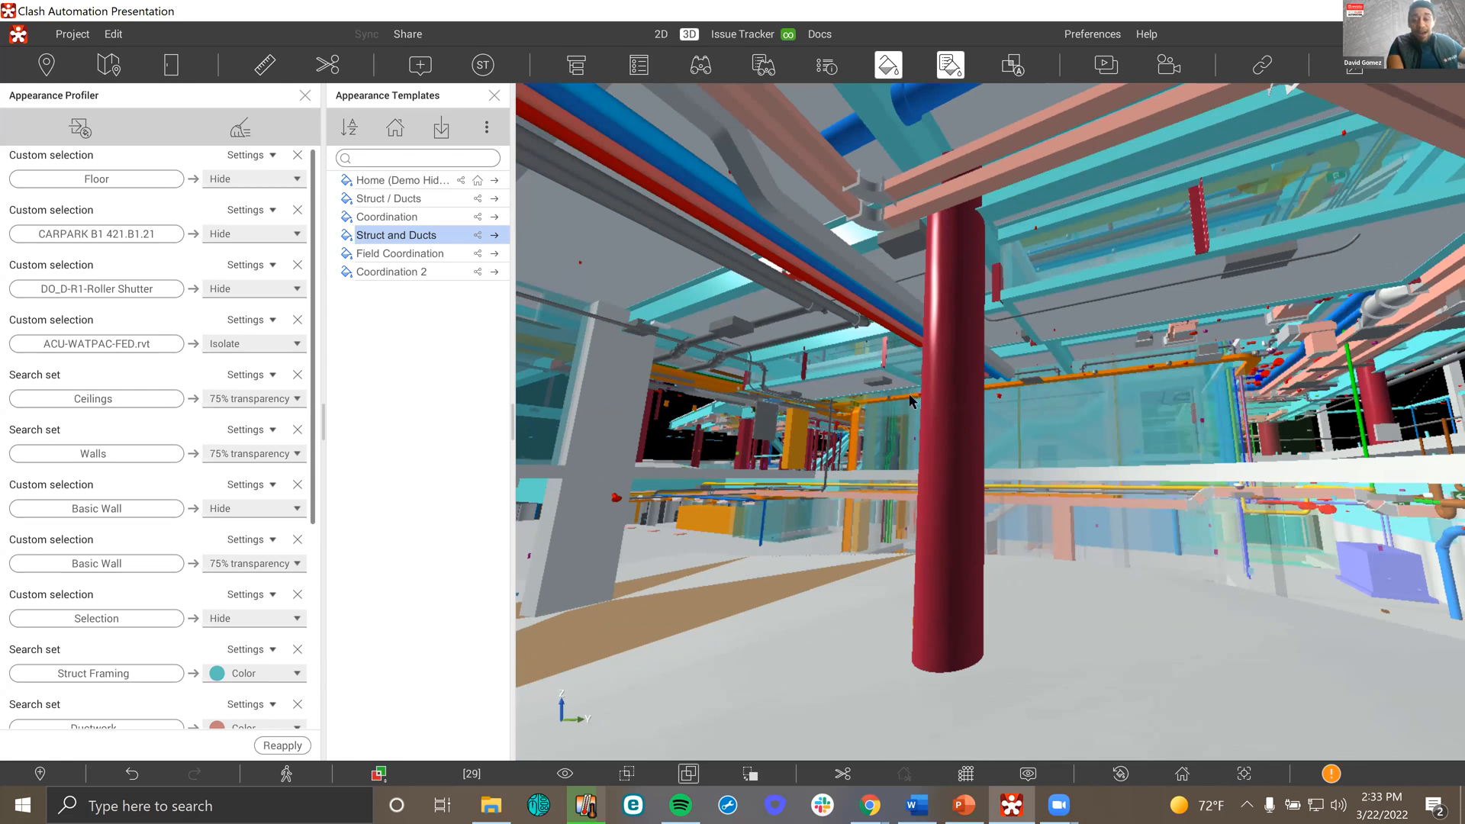
left_click_drag(913, 403, 927, 347)
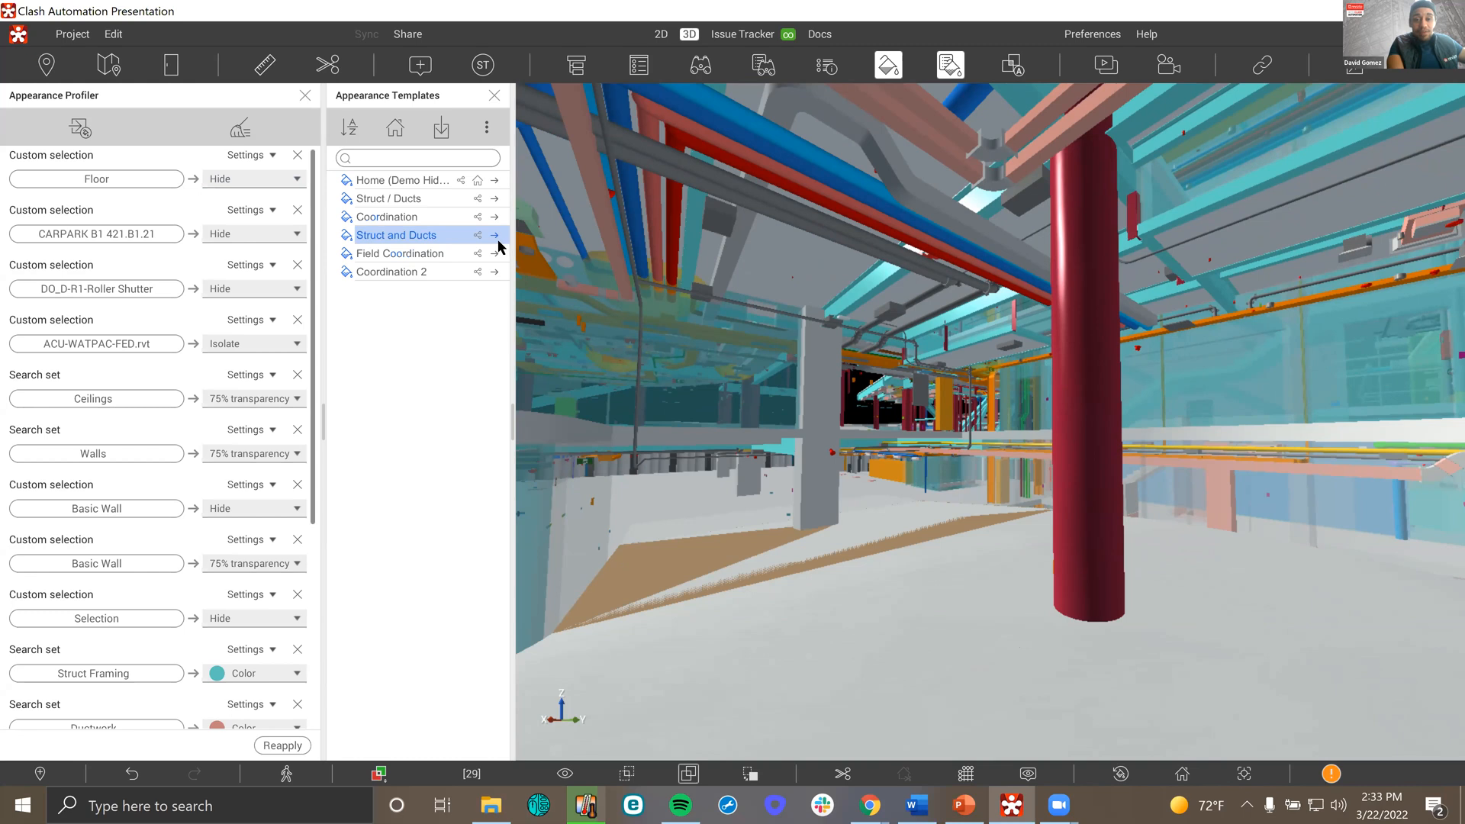
scroll(158, 320, "down", 3)
scroll(153, 366, "down", 1)
scroll(130, 454, "up", 5)
Save the current appearance rules as a new template named New Home VIew, shared with all project members, and close both appearance tools
left_click(70, 127)
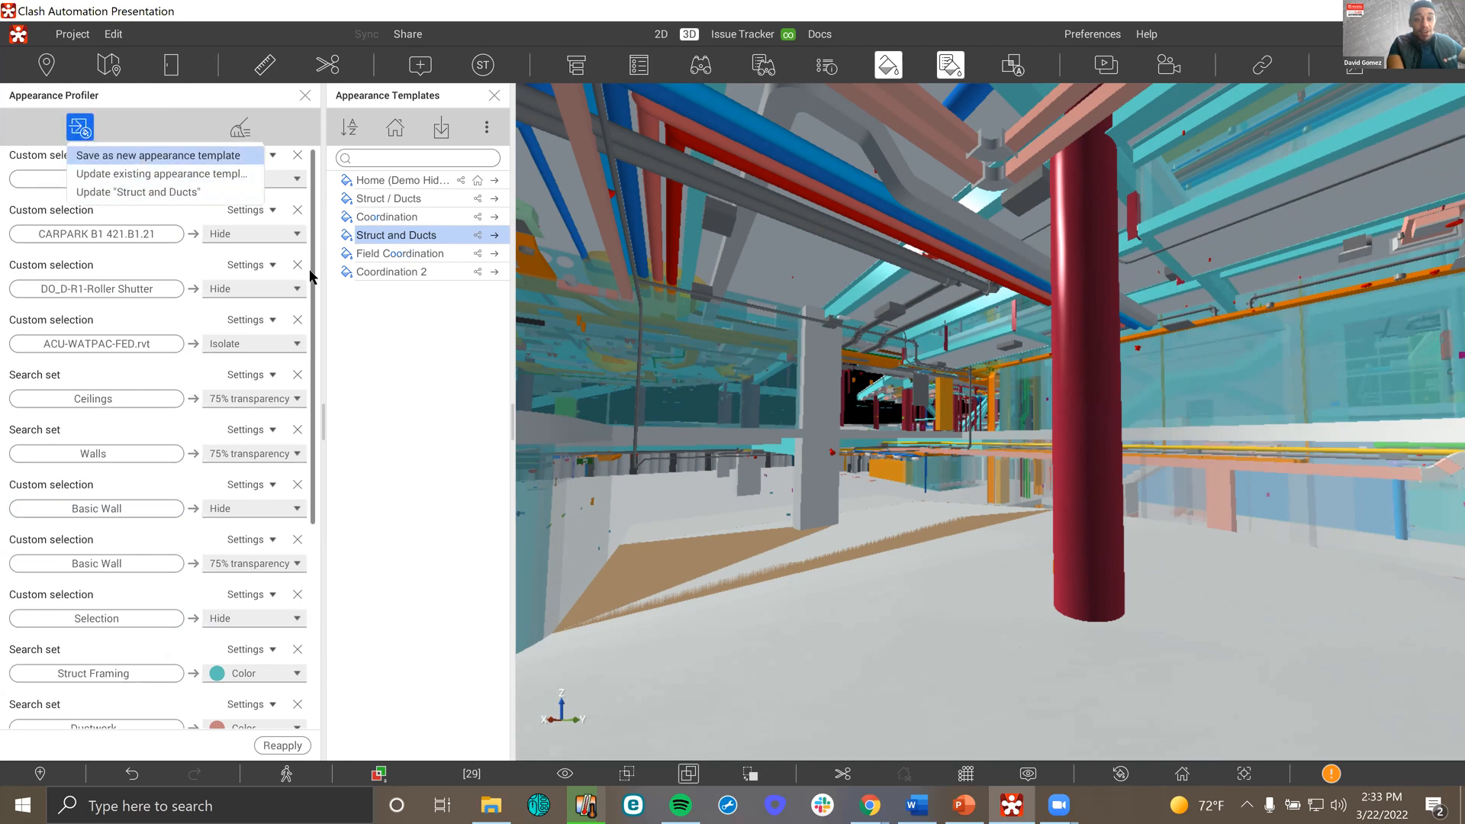
left_click(138, 156)
type("Nwe")
key("BackSpace")
key("BackSpace")
type("ew Home VIew")
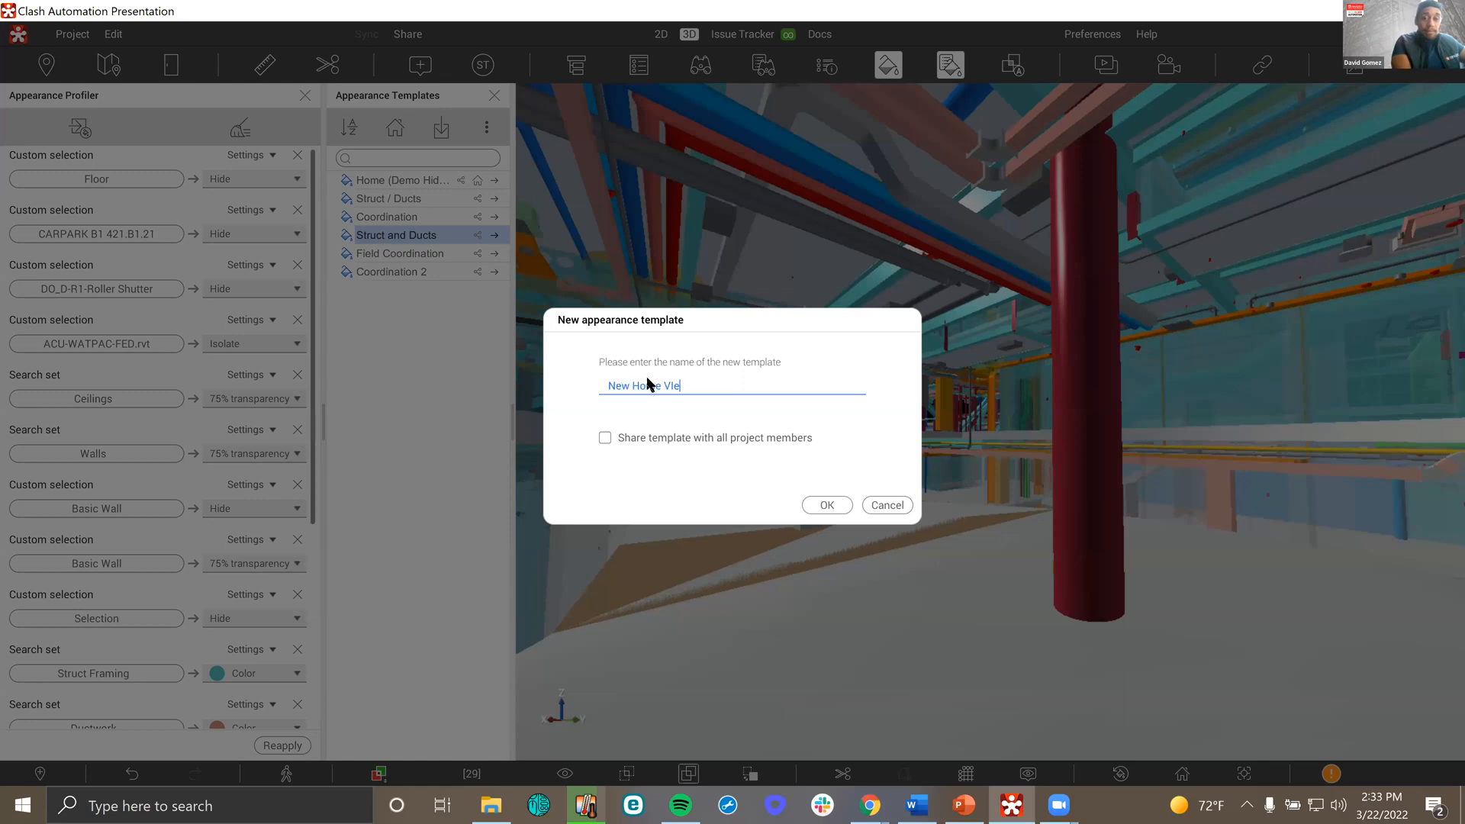
left_click(605, 438)
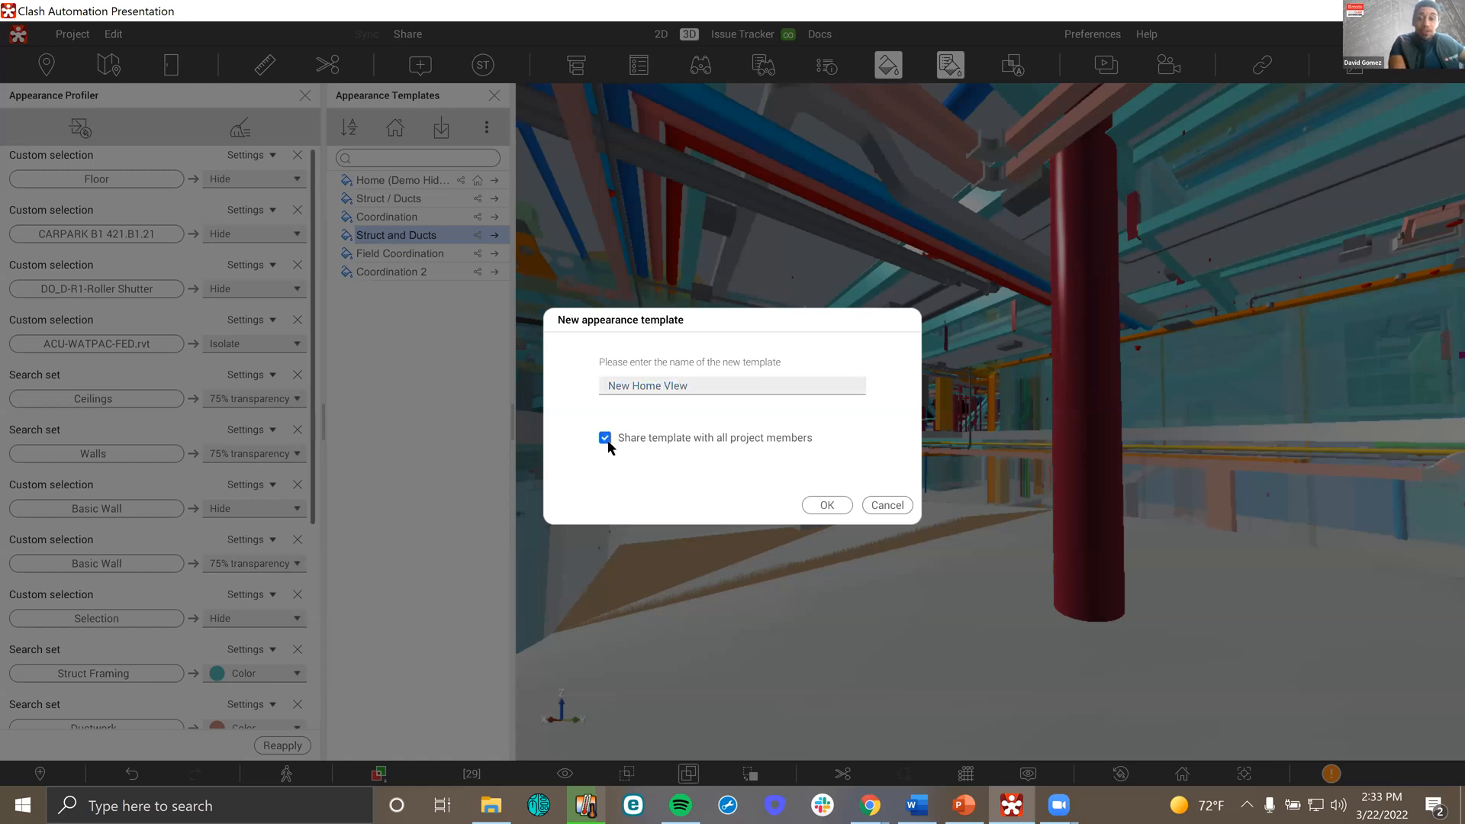
left_click(828, 504)
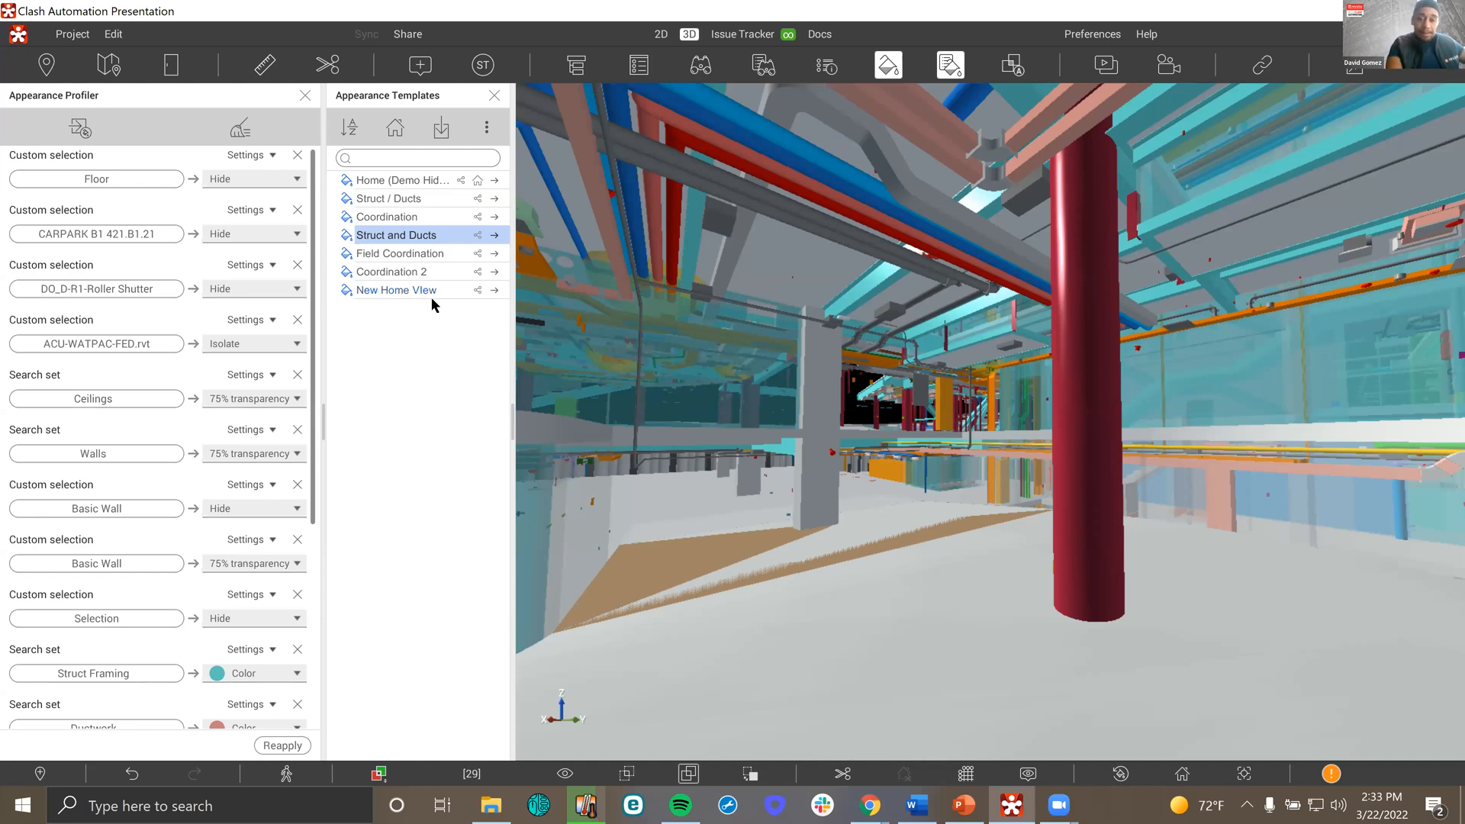
left_click(494, 96)
left_click(305, 95)
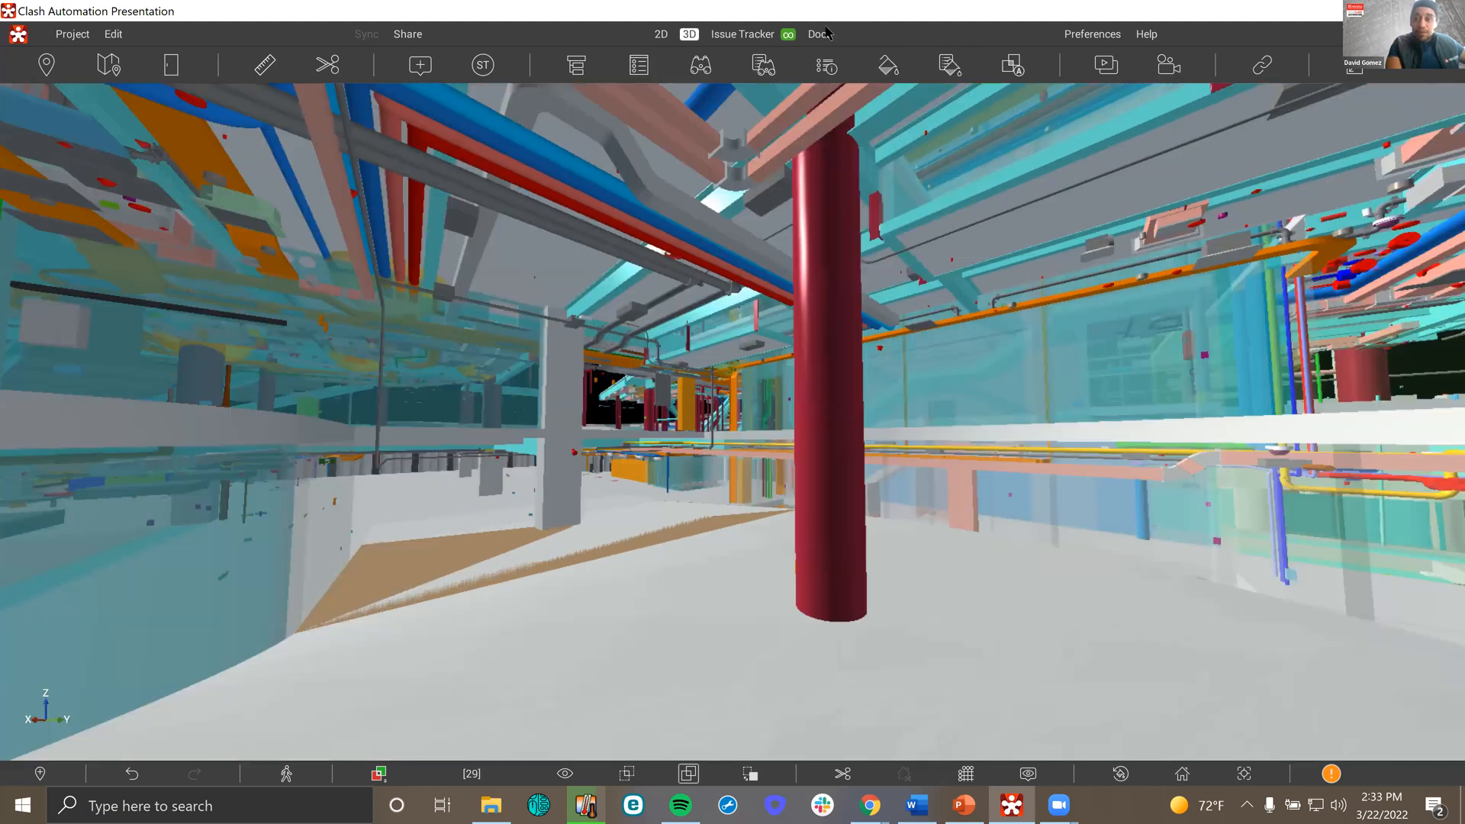
Switch to the 2D sheets, expand the IFA folder and include sheet content in the search
left_click(661, 34)
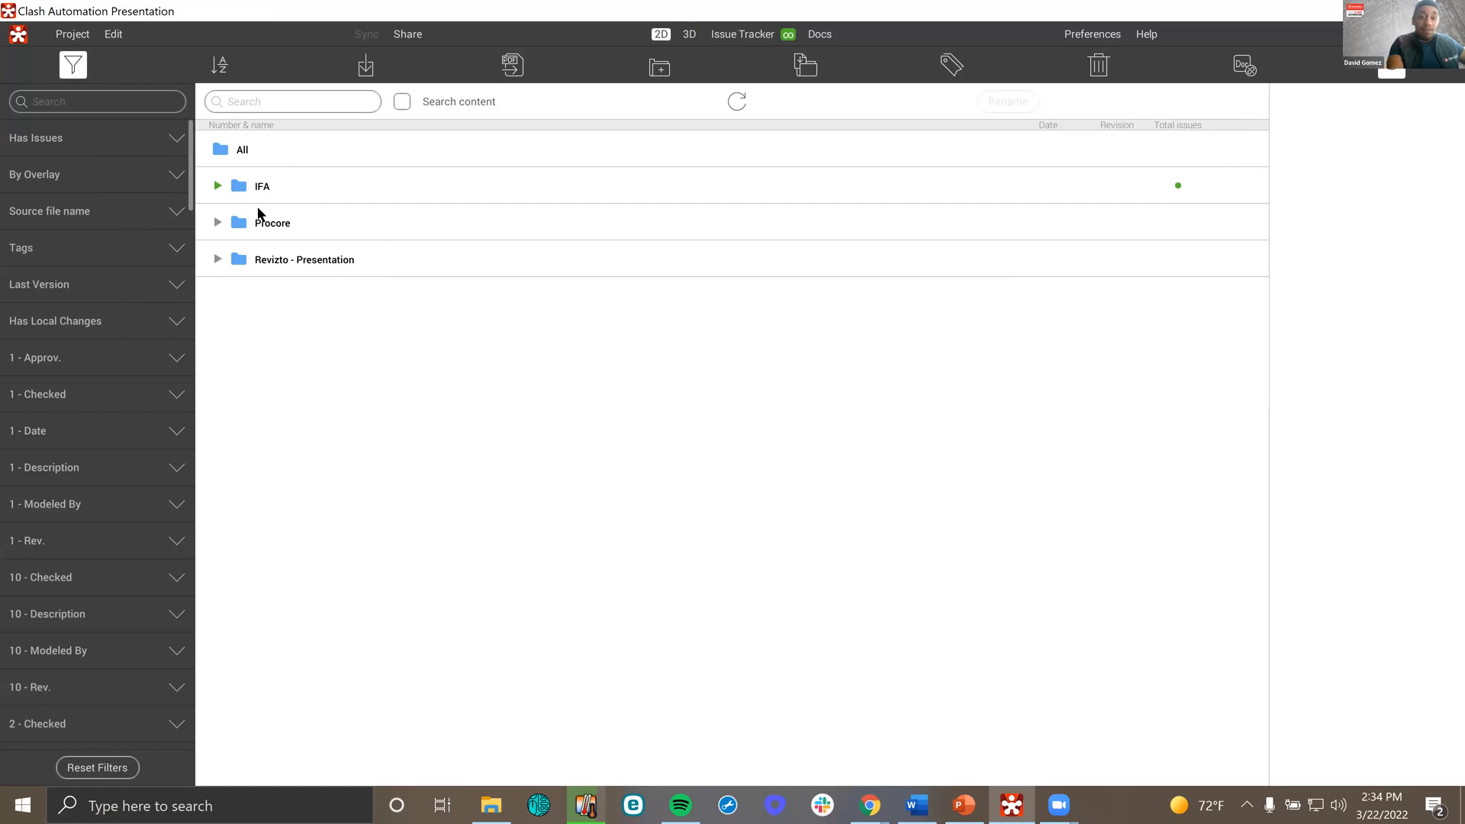
left_click(219, 189)
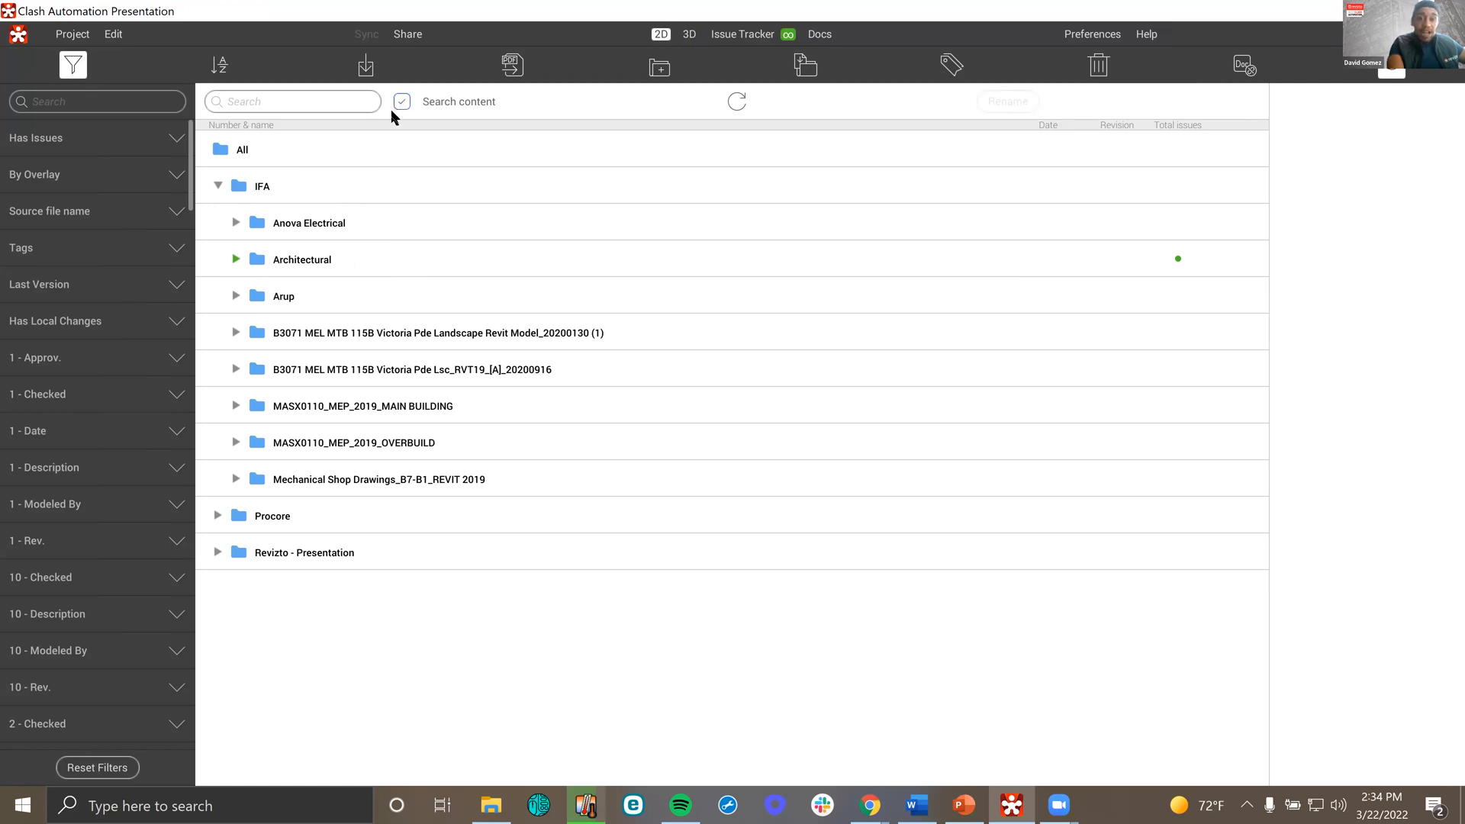
left_click(317, 103)
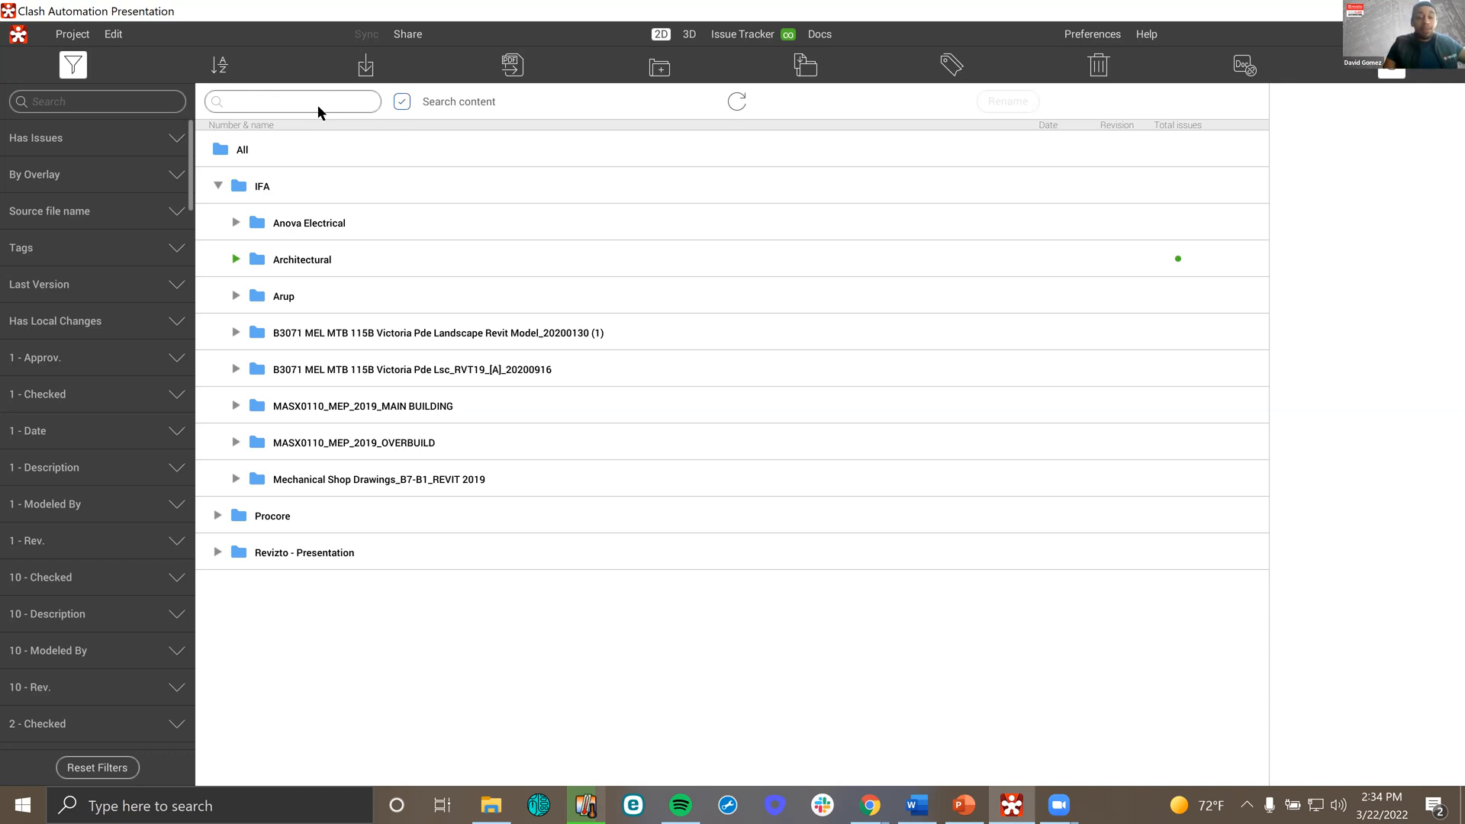
Try searching the sheet contents for Valve and clear the search term
type("V")
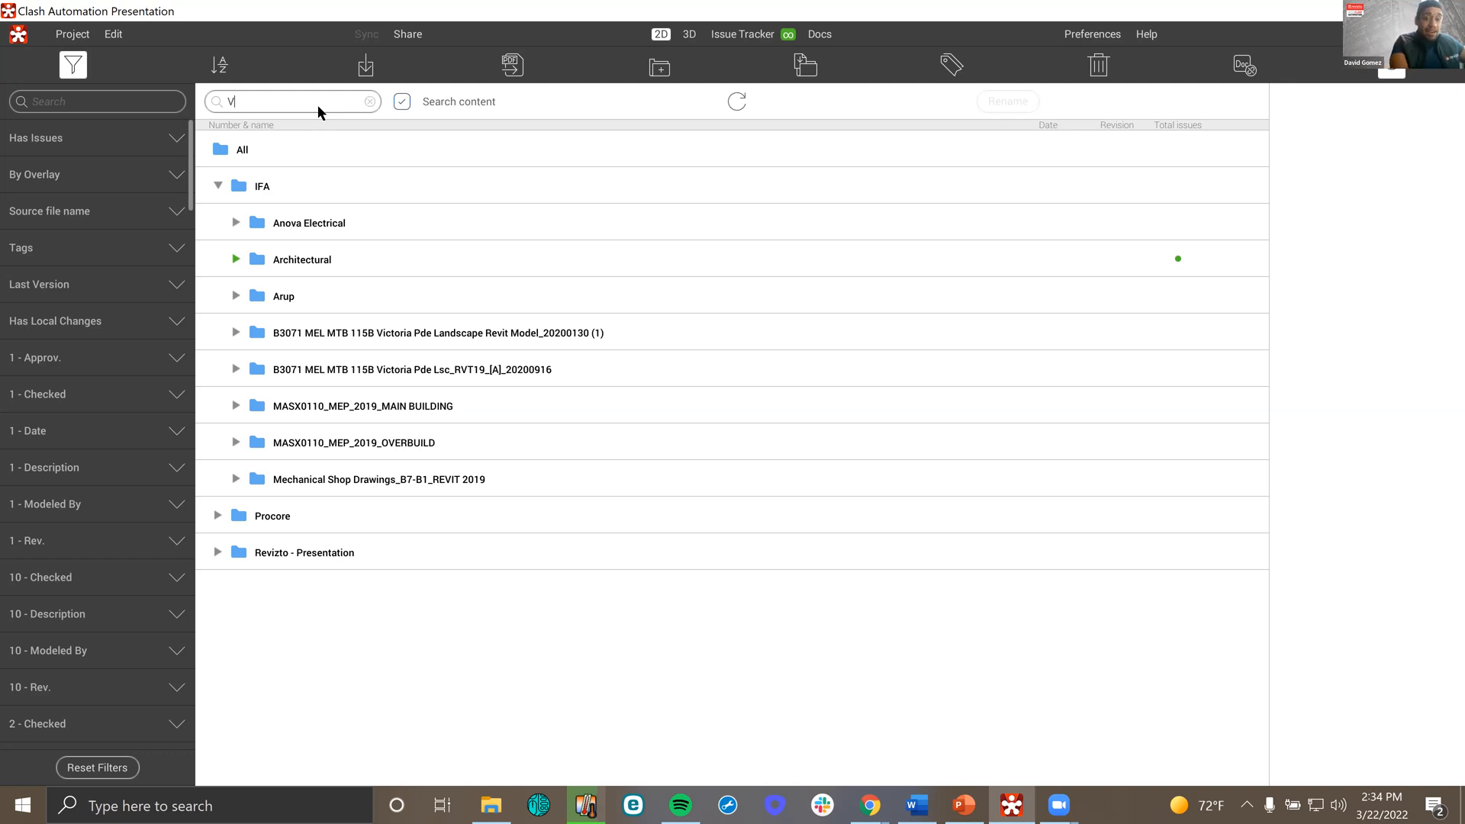
type("alve")
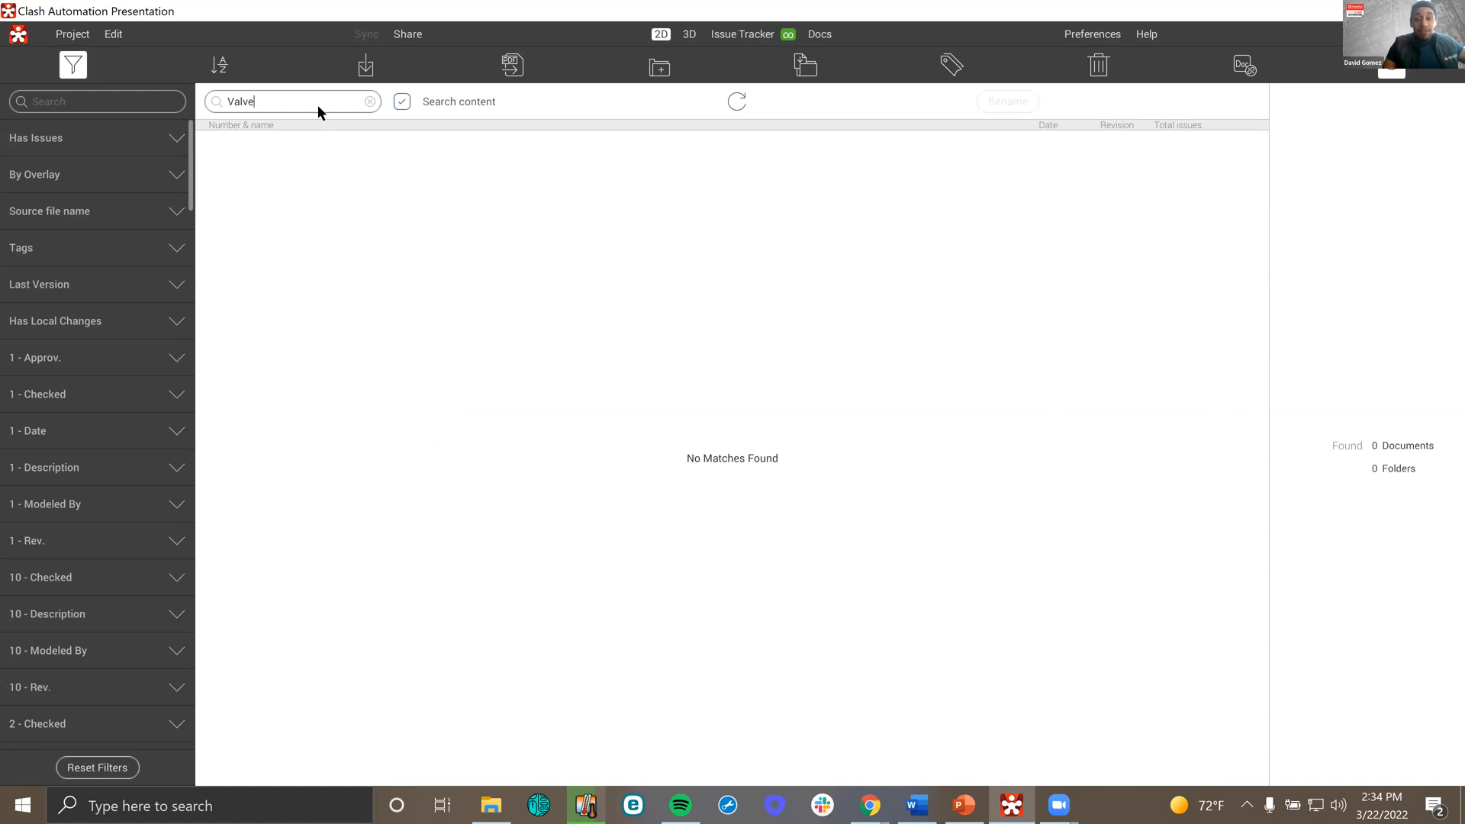
key("BackSpace")
key("BackSpace")
key("BackSpace")
key("BackSpace")
key("BackSpace")
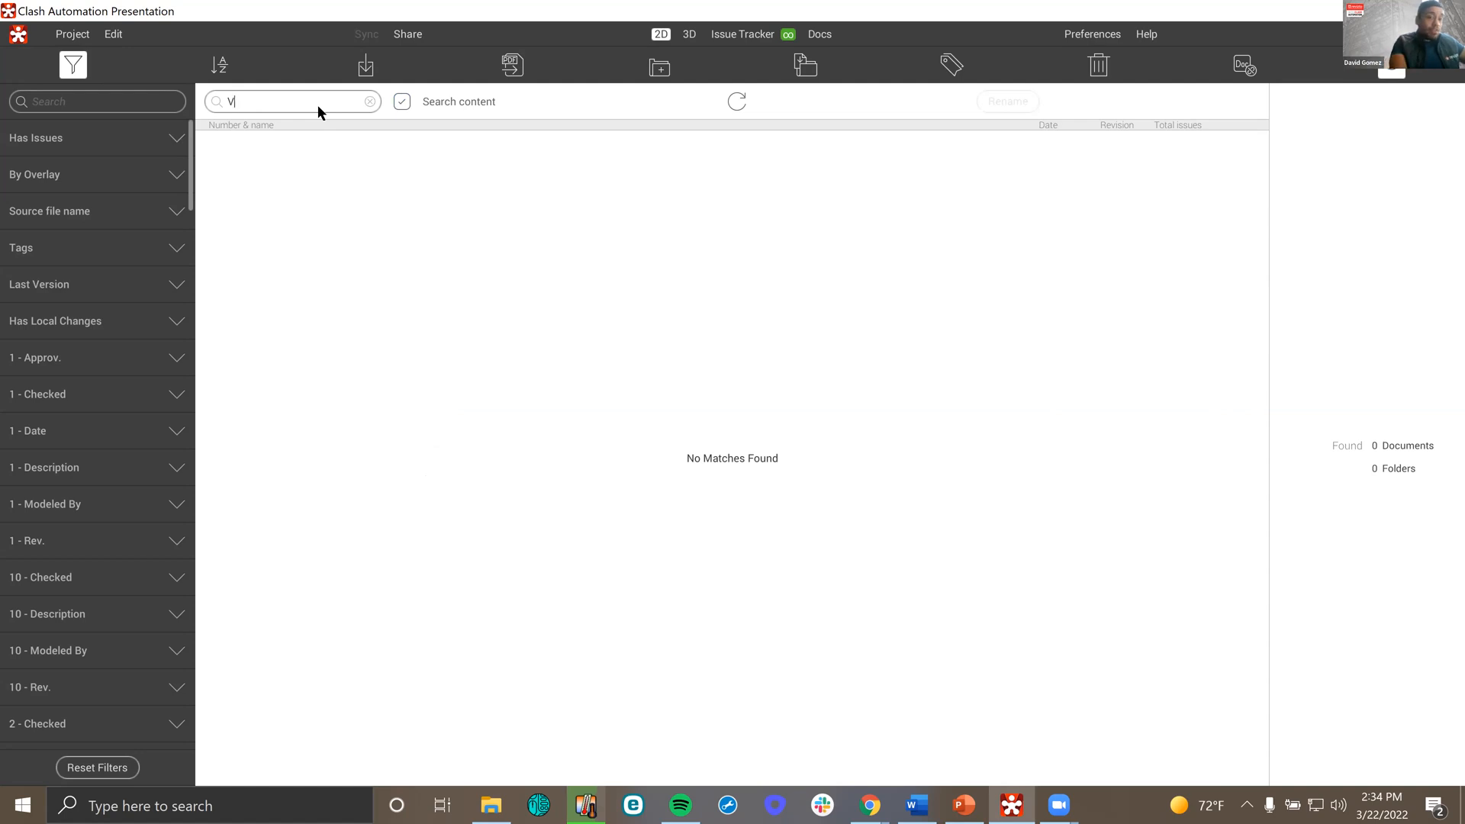
Search the sheet contents for Access and open the sheet A11-11B - DEMOLITION LEVEL 2 FLOOR PLAN B
type("Access")
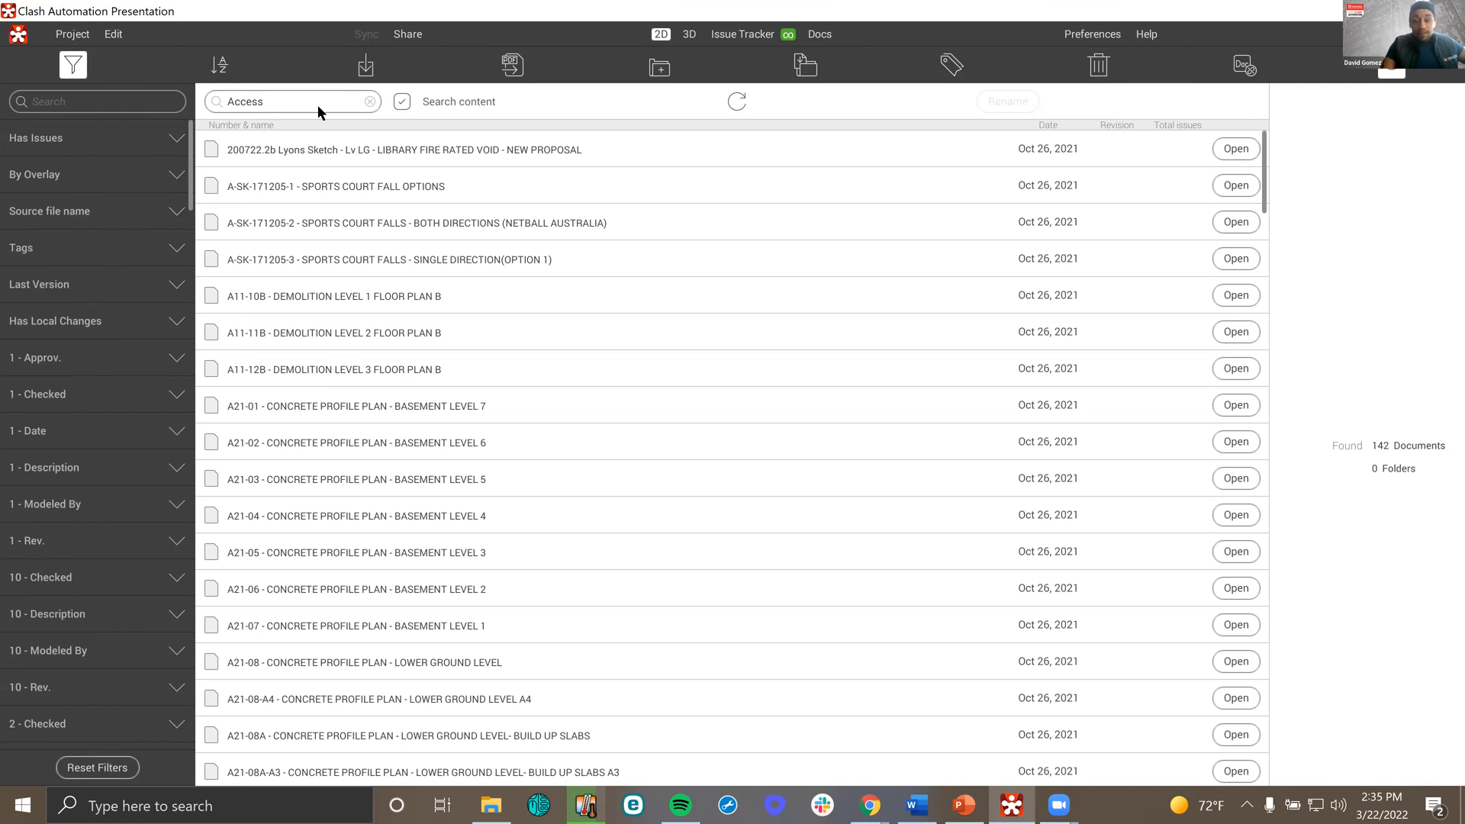
left_click(354, 330)
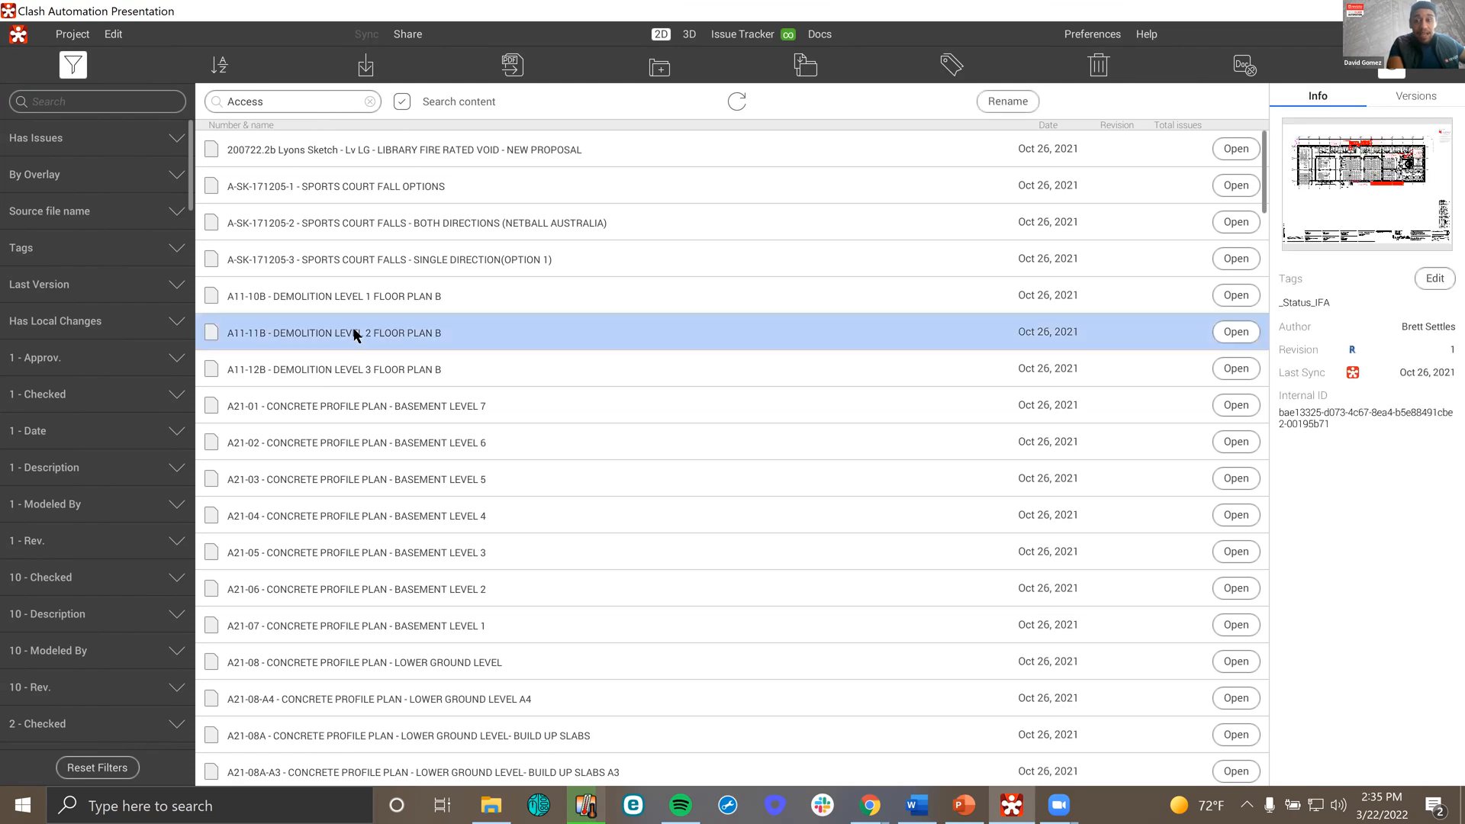
double_click(354, 334)
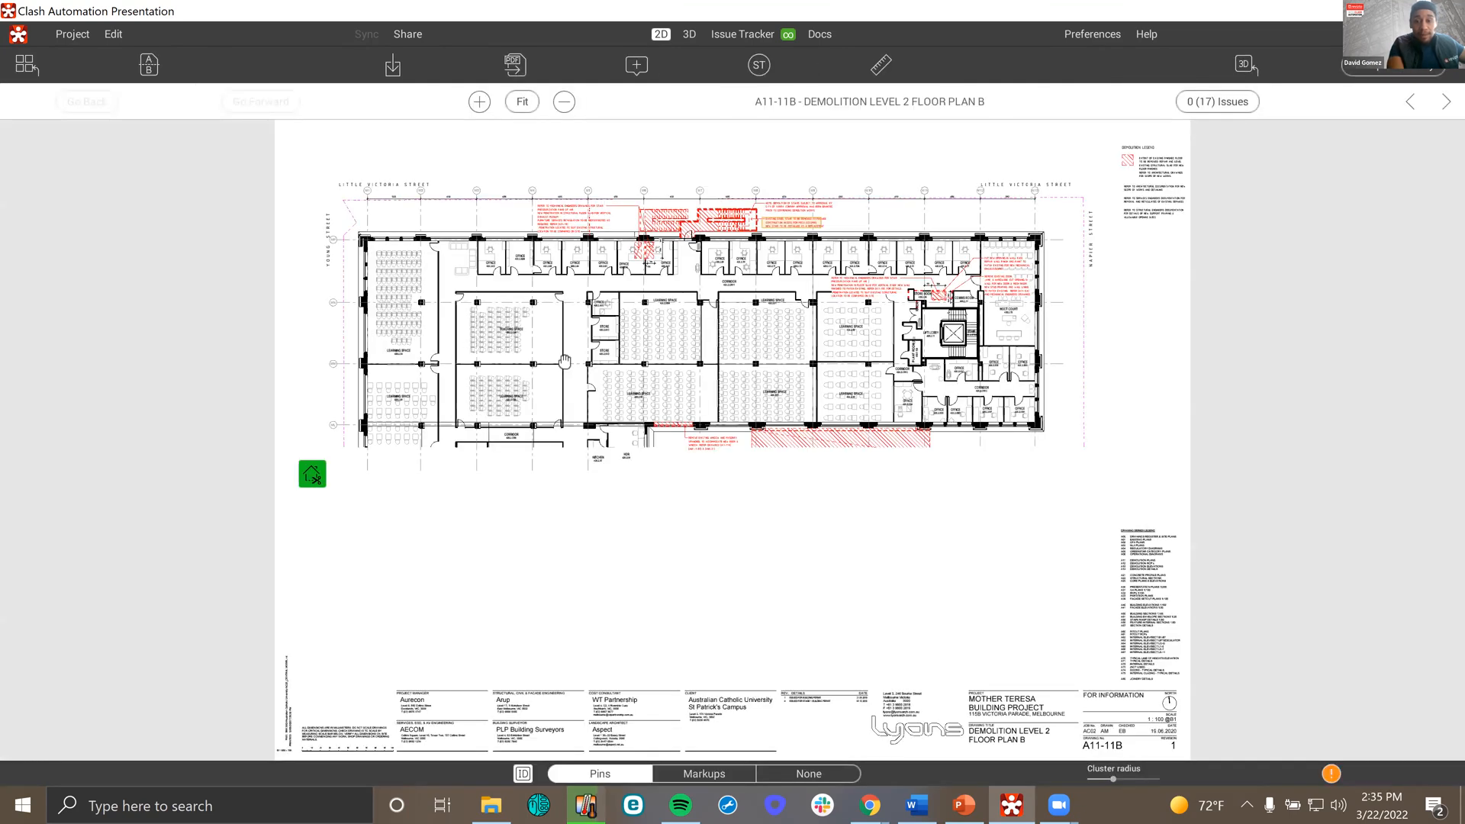
Examine the highlighted access note beside the stair on the demolition plan and return to the sheet list
scroll(793, 238, "up", 3)
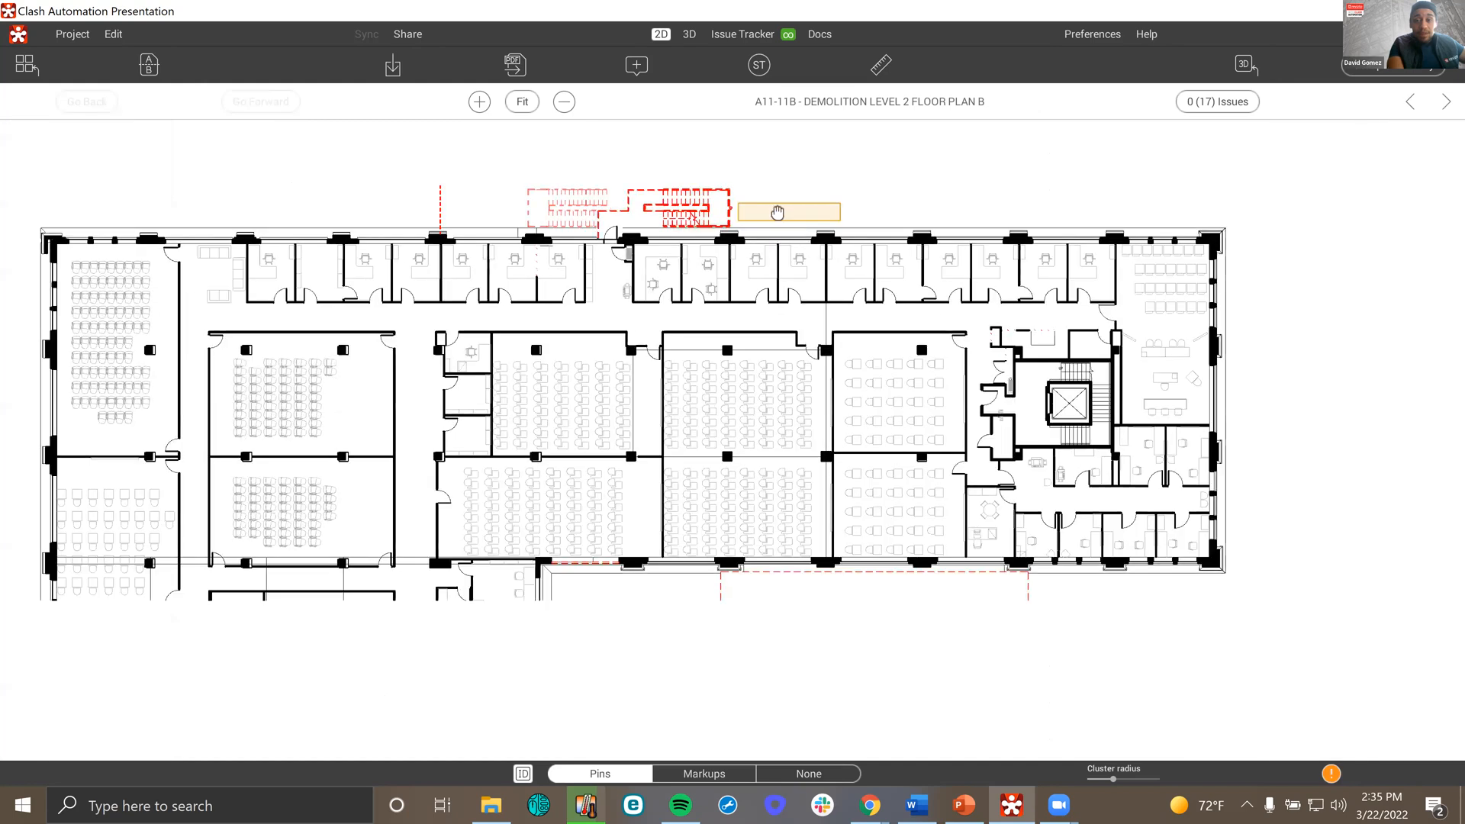
scroll(790, 219, "up", 3)
scroll(790, 220, "up", 5)
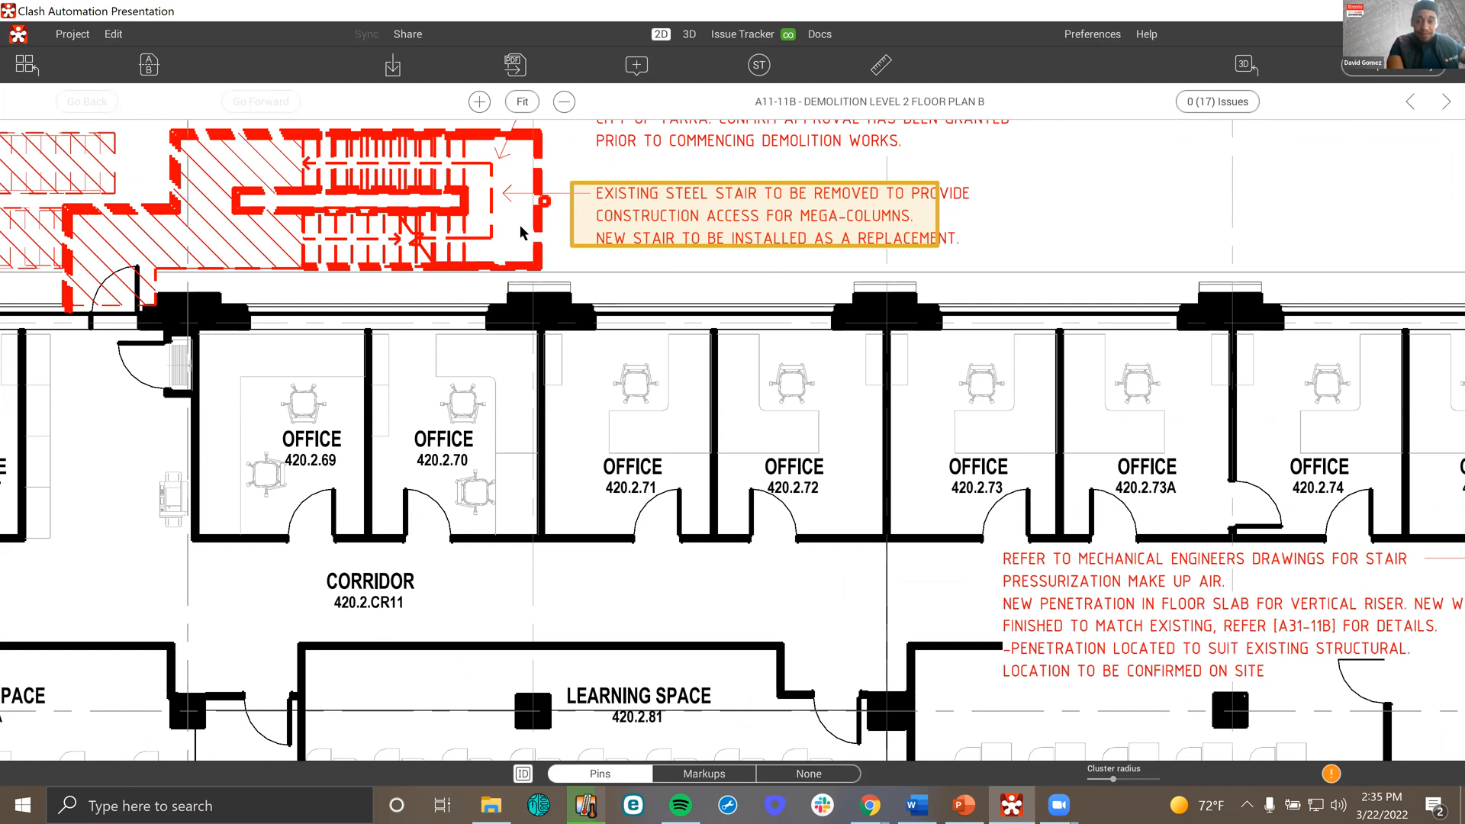
left_click(39, 68)
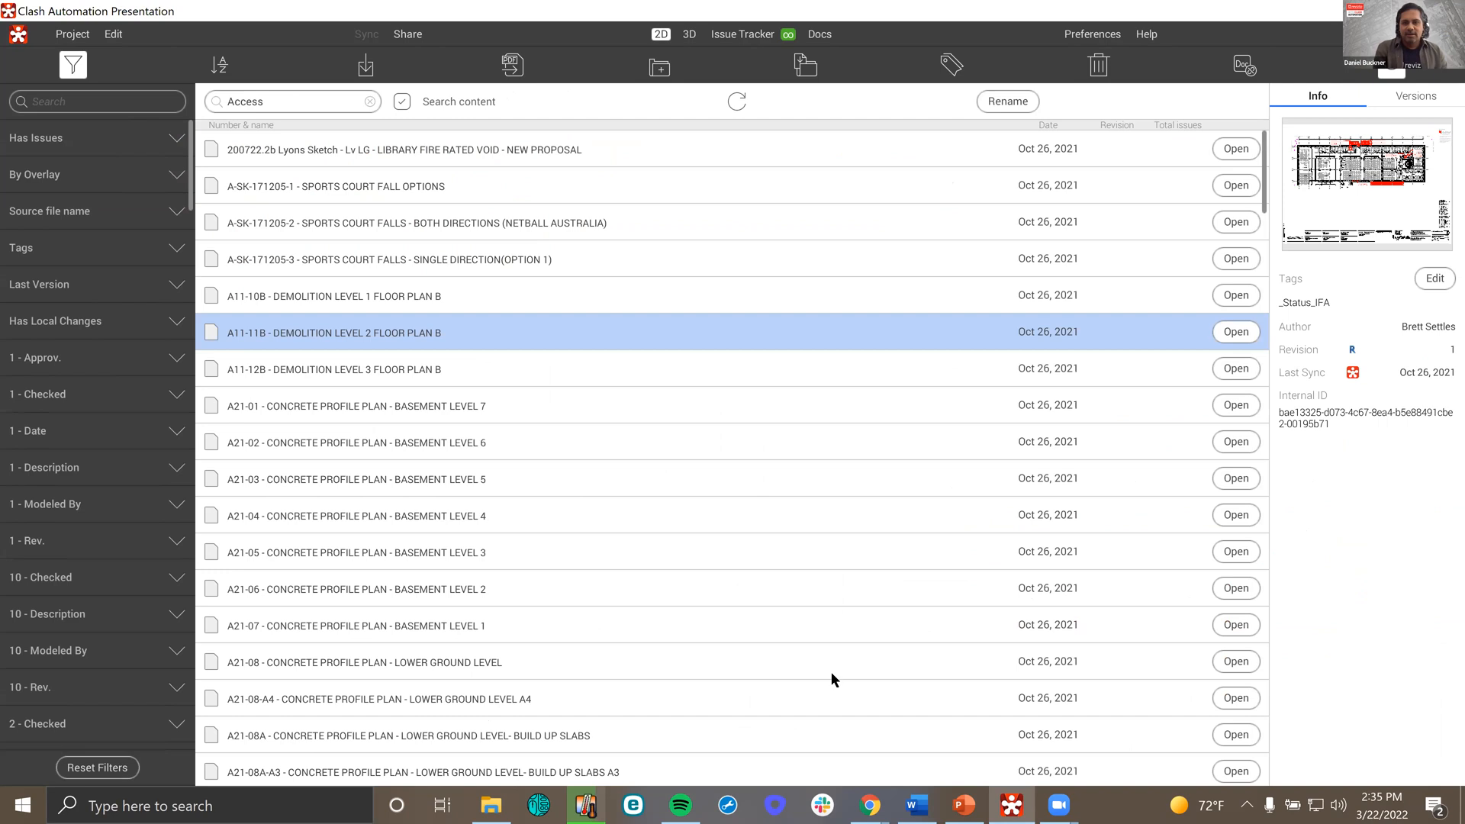